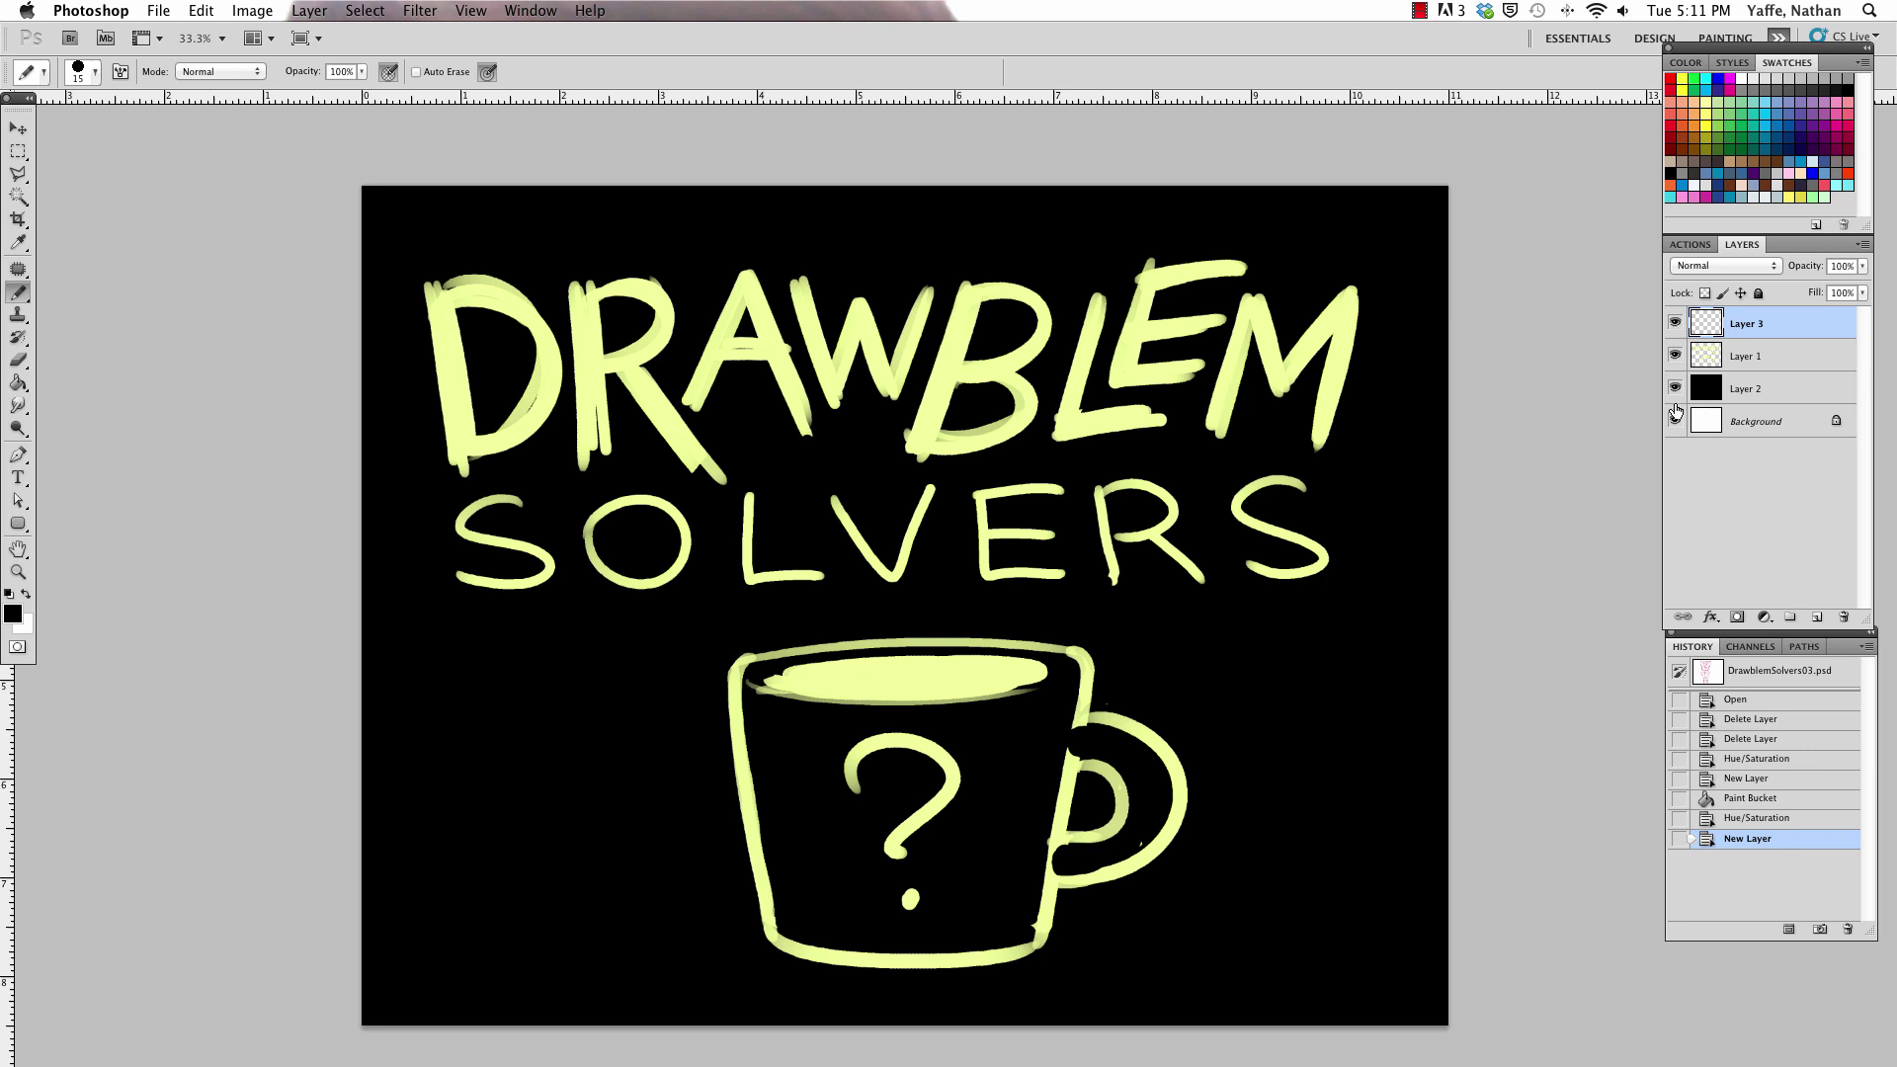
# Hide Layer 2's black backdrop and Layer 1's yellow cup drawing, leaving a blank white canvas.
pyautogui.click(1675, 387)
pyautogui.click(1674, 355)
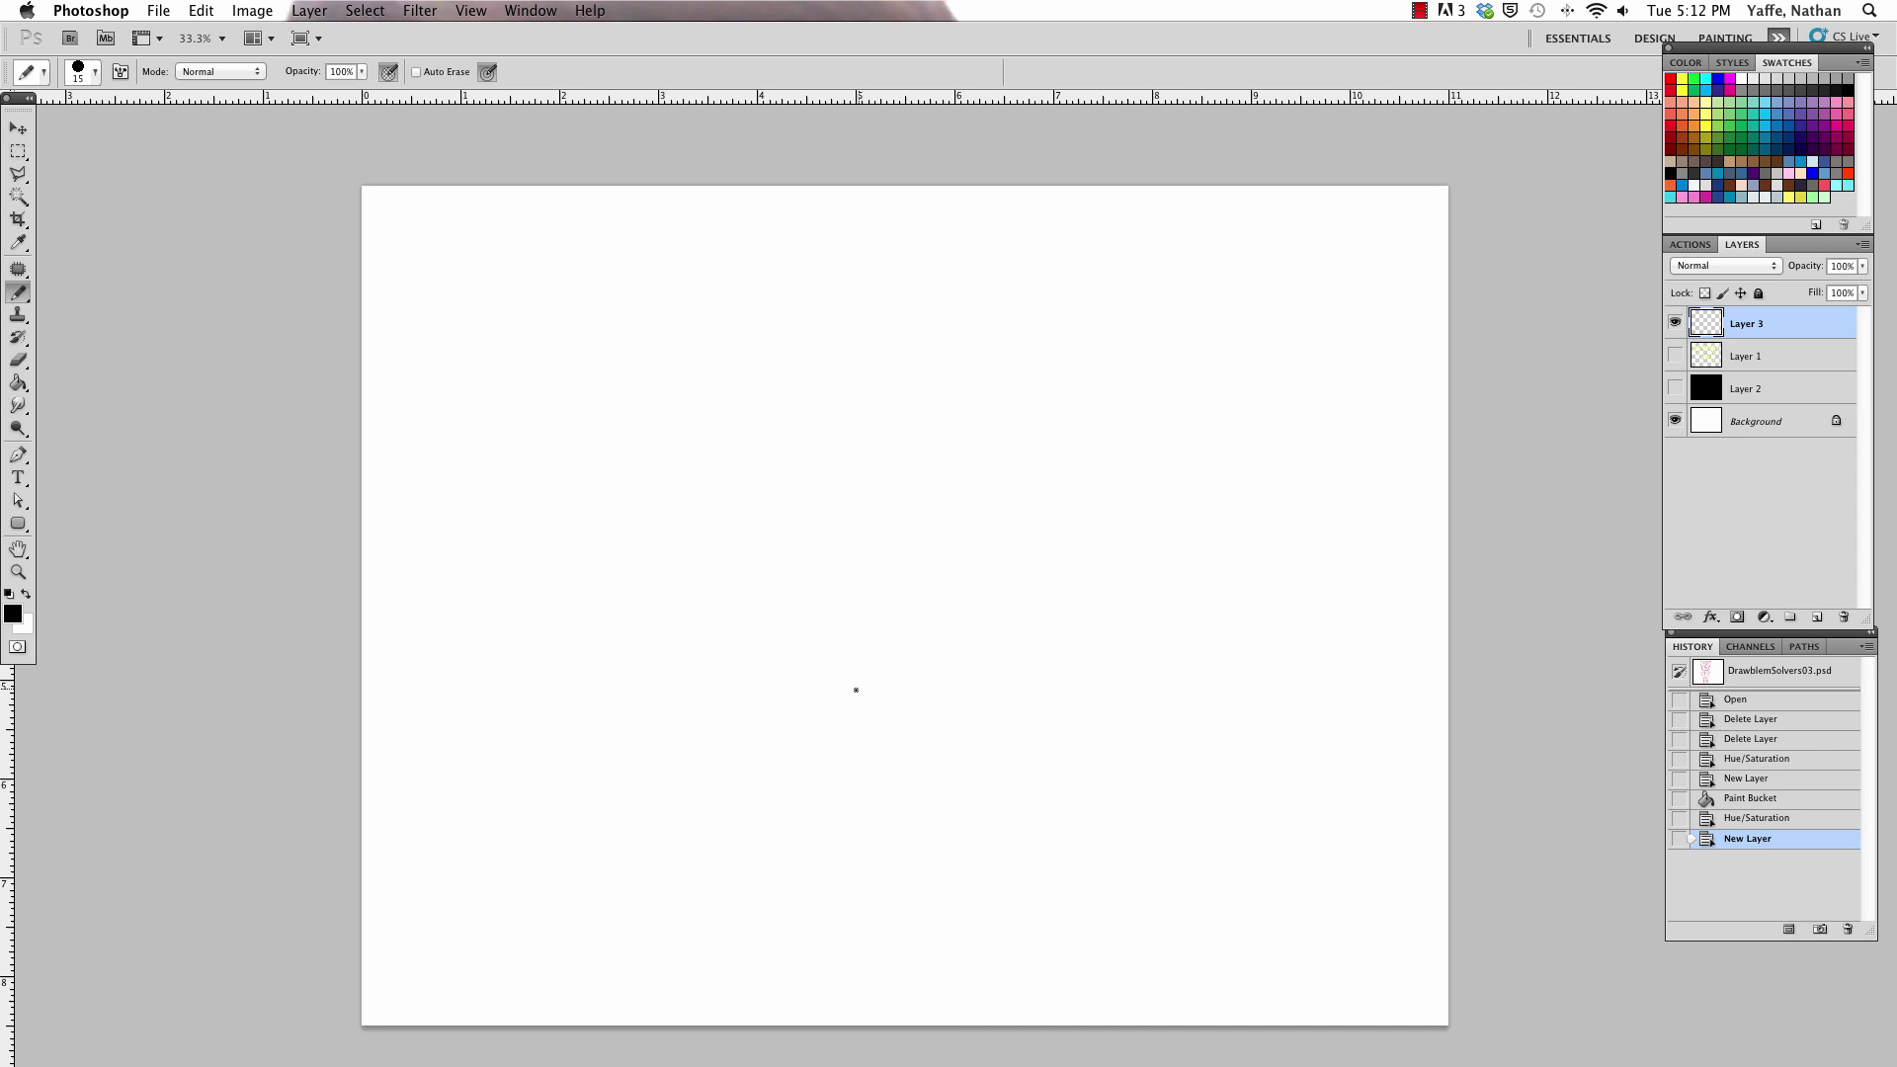
# Zoom to 50% and pencil the lily's first curved petal strokes, lightening one tip with the Eraser.
pyautogui.press('super+plus')
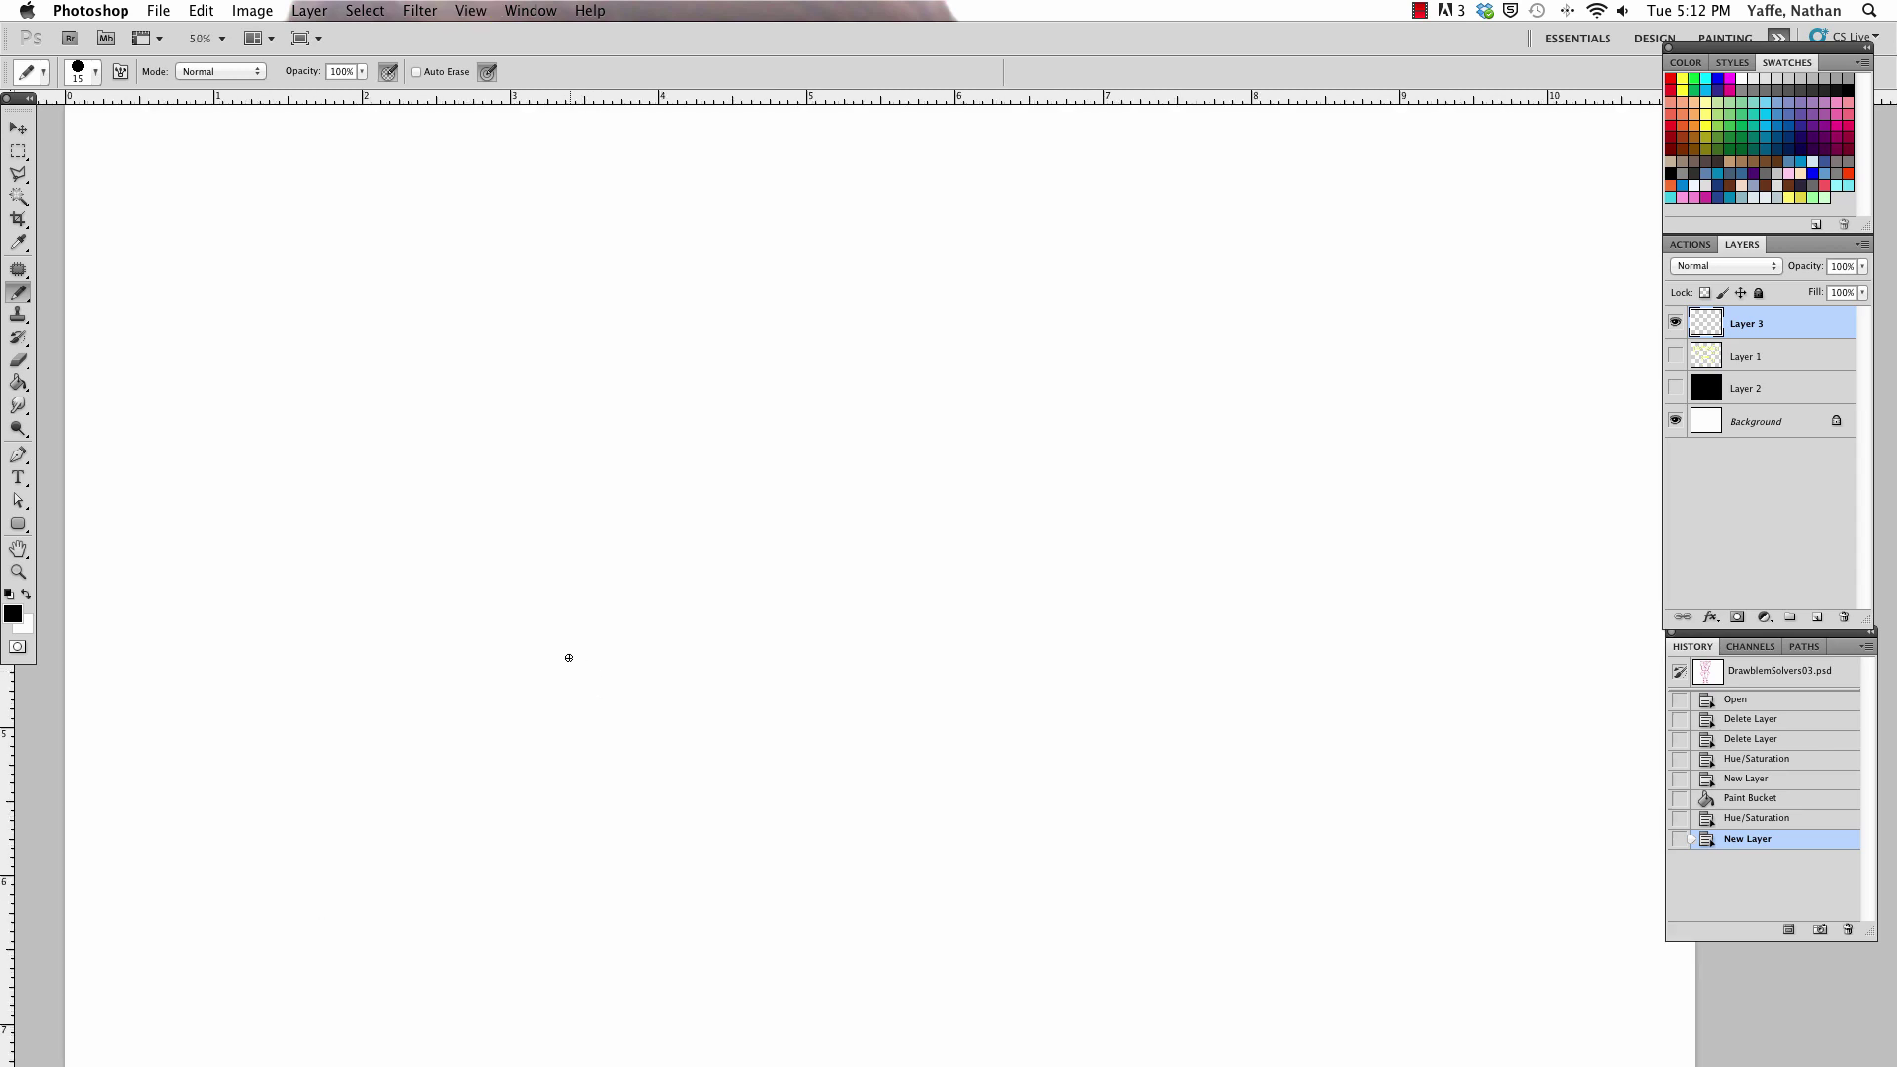
pyautogui.moveTo(558, 643)
pyautogui.mouseDown()
pyautogui.moveTo(492, 734)
pyautogui.moveTo(582, 699)
pyautogui.moveTo(491, 729)
pyautogui.mouseUp()
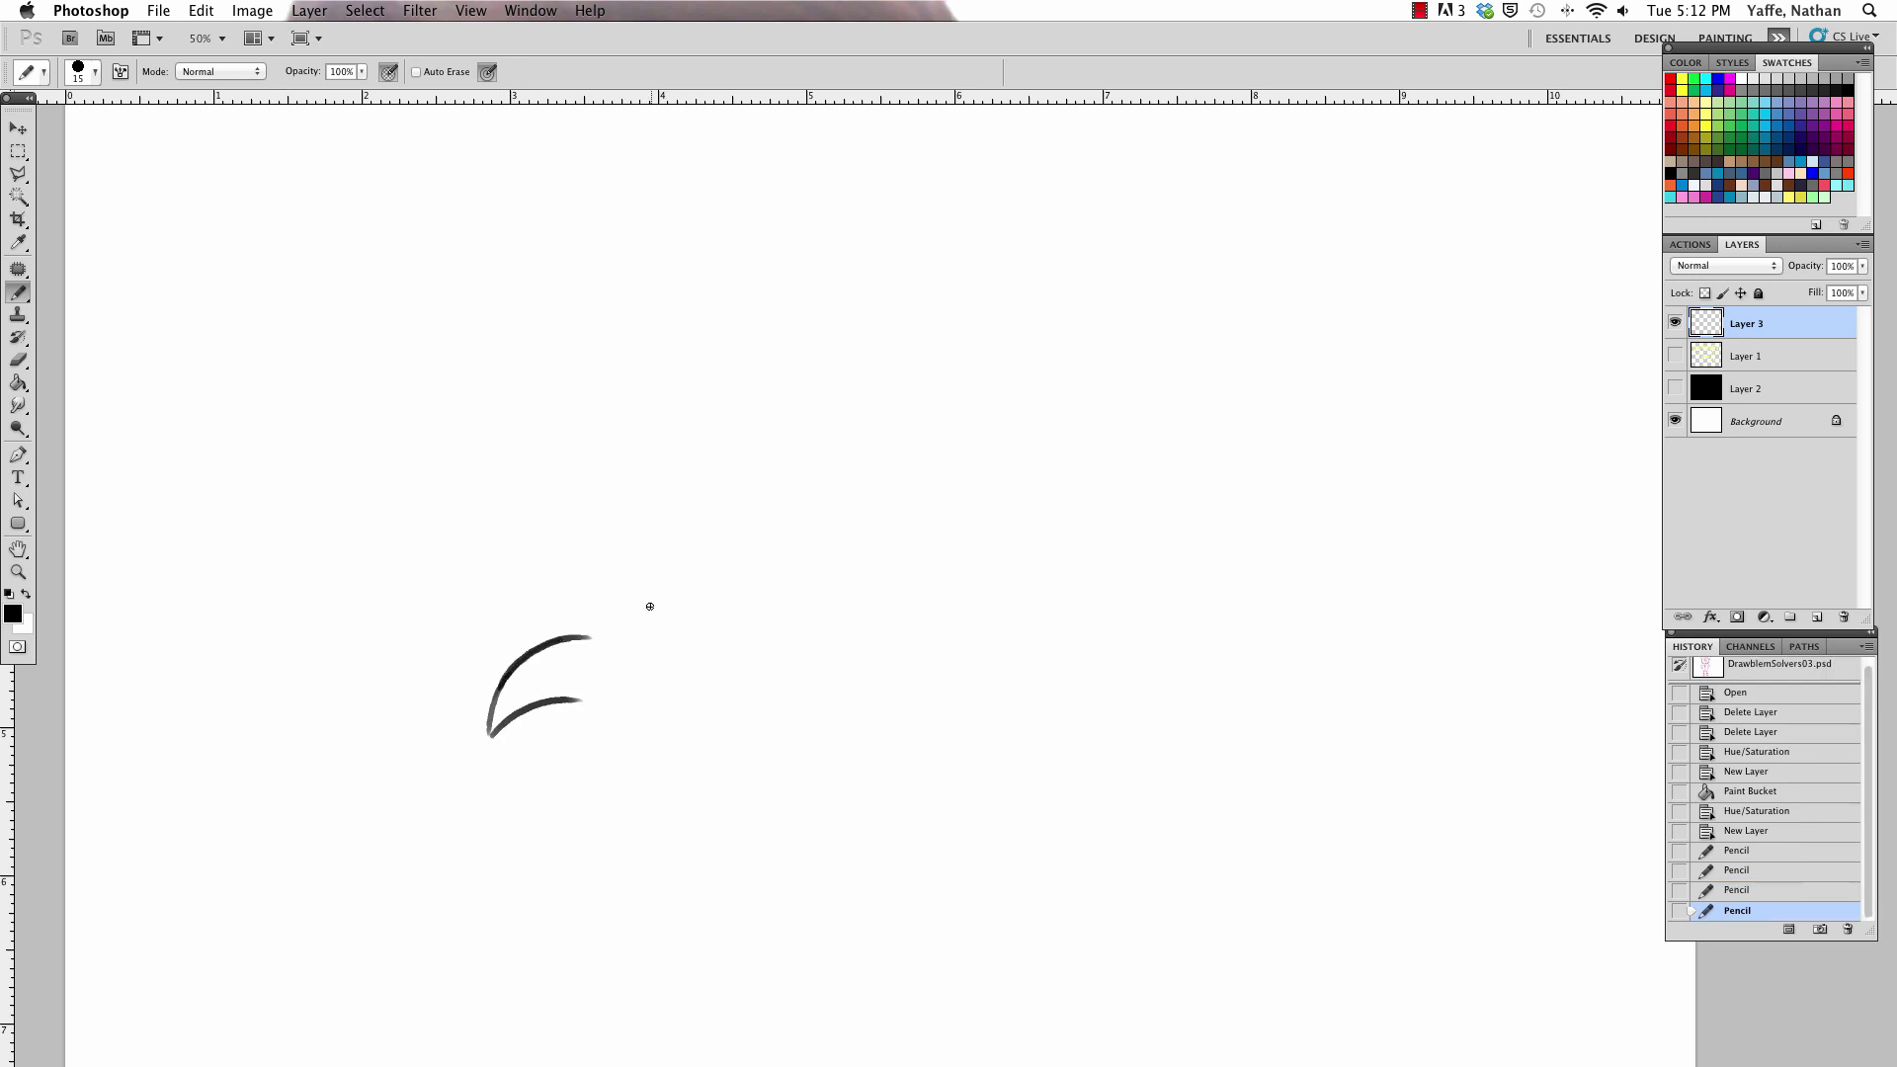
pyautogui.moveTo(649, 606)
pyautogui.mouseDown()
pyautogui.moveTo(759, 563)
pyautogui.moveTo(716, 626)
pyautogui.mouseUp()
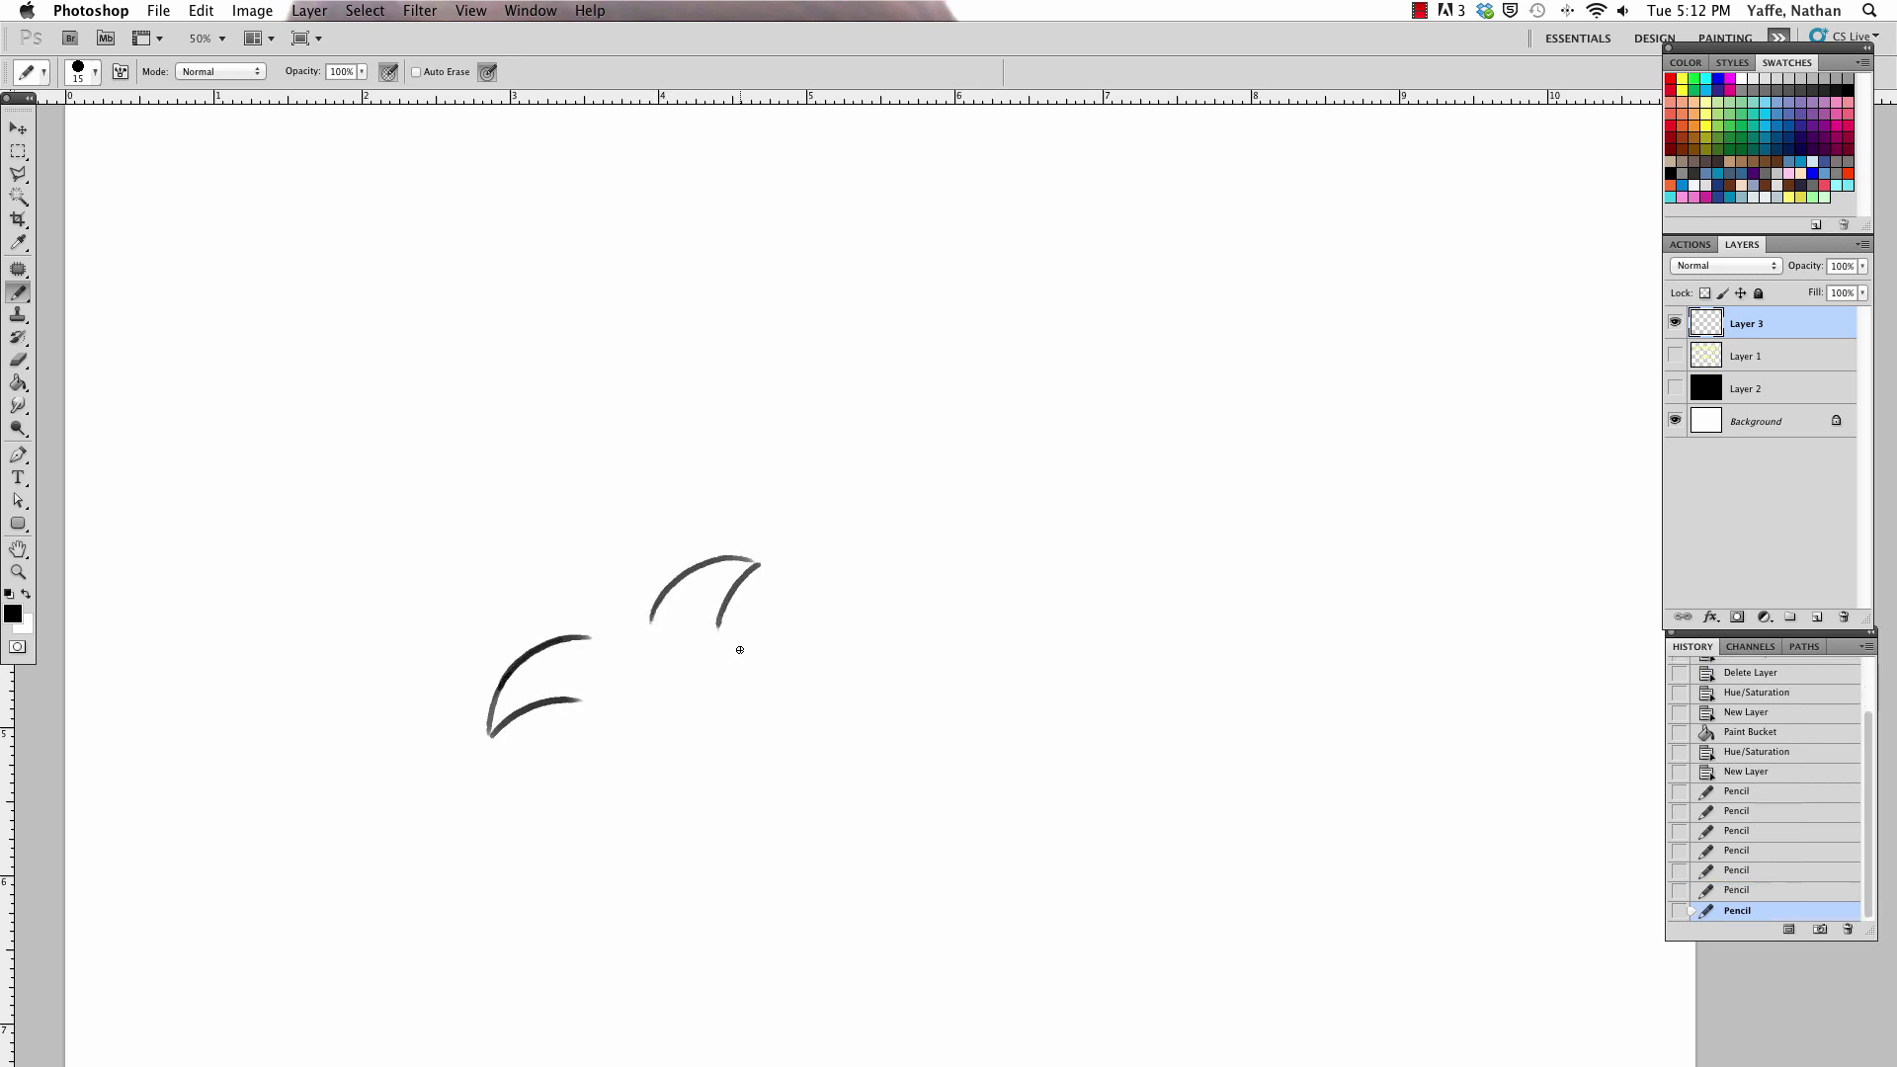
pyautogui.moveTo(594, 676)
pyautogui.mouseDown()
pyautogui.moveTo(603, 775)
pyautogui.moveTo(659, 696)
pyautogui.mouseUp()
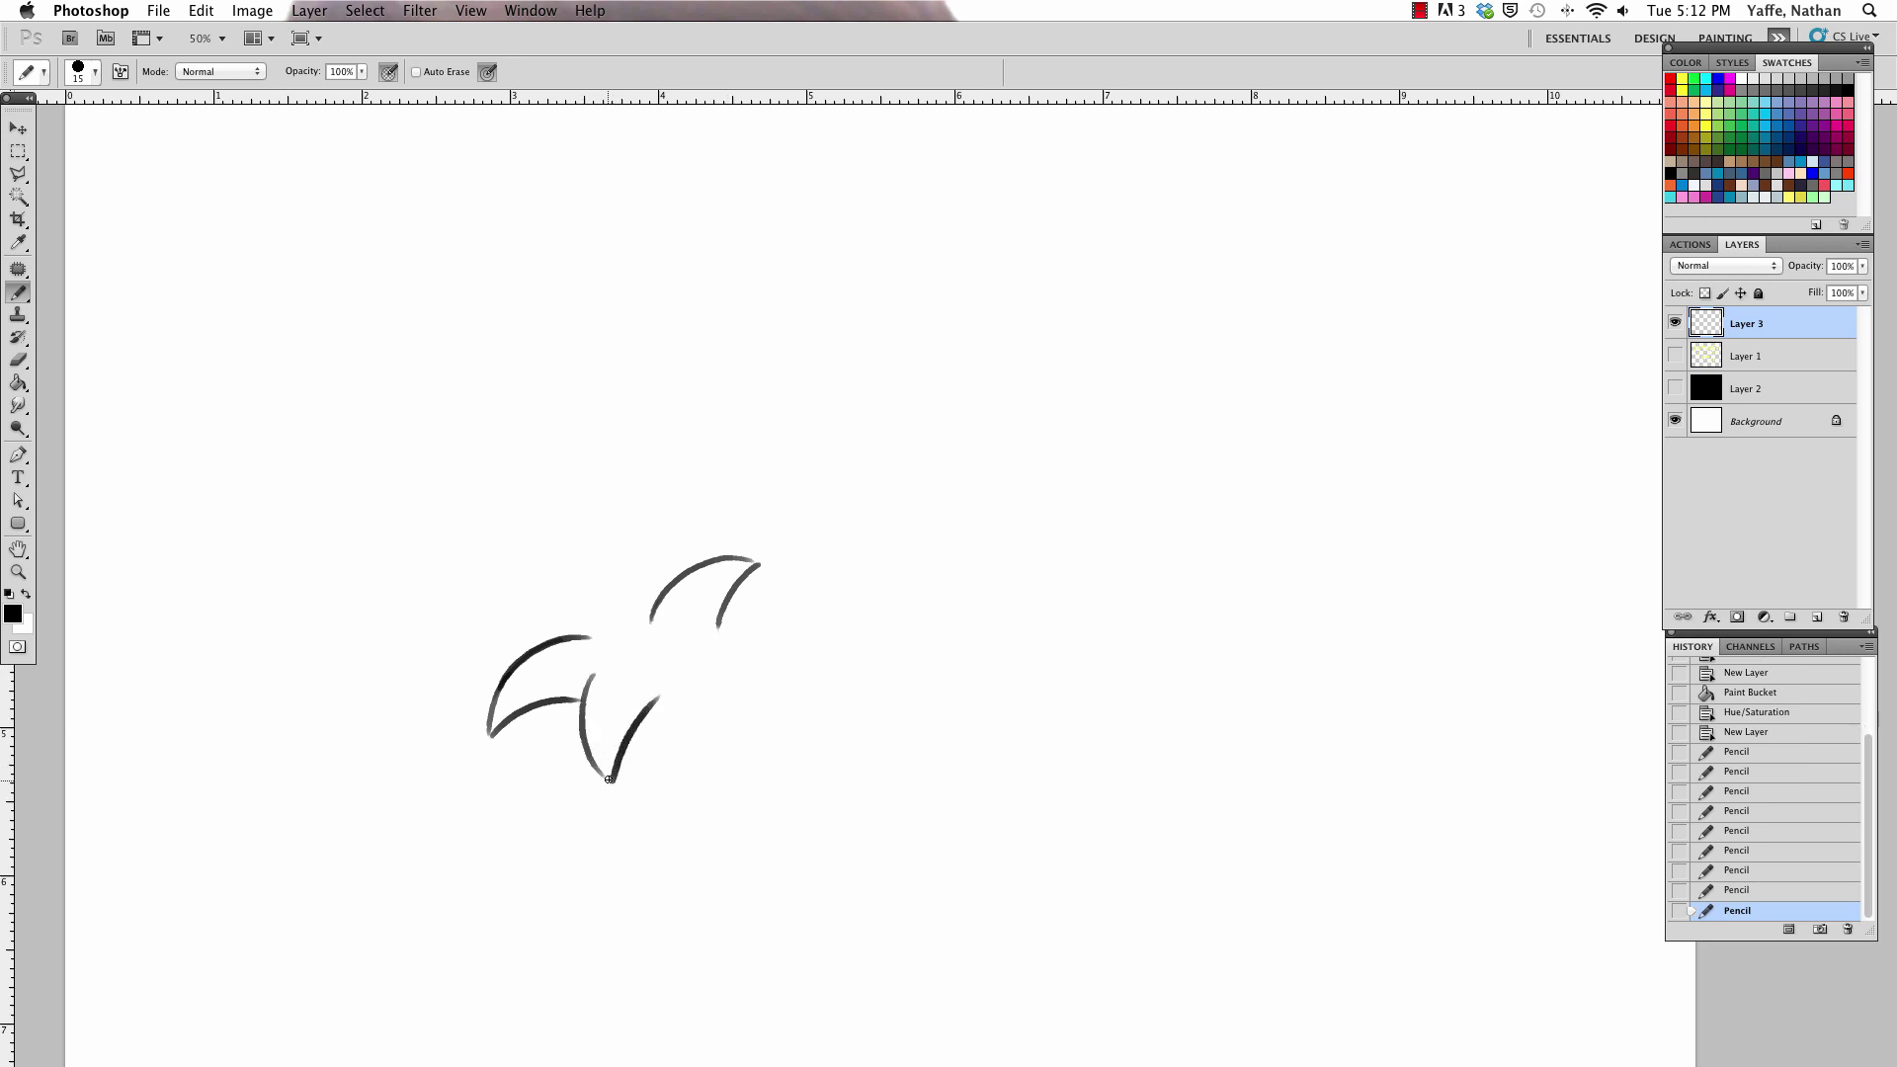
pyautogui.moveTo(609, 779); pyautogui.dragTo(615, 783)
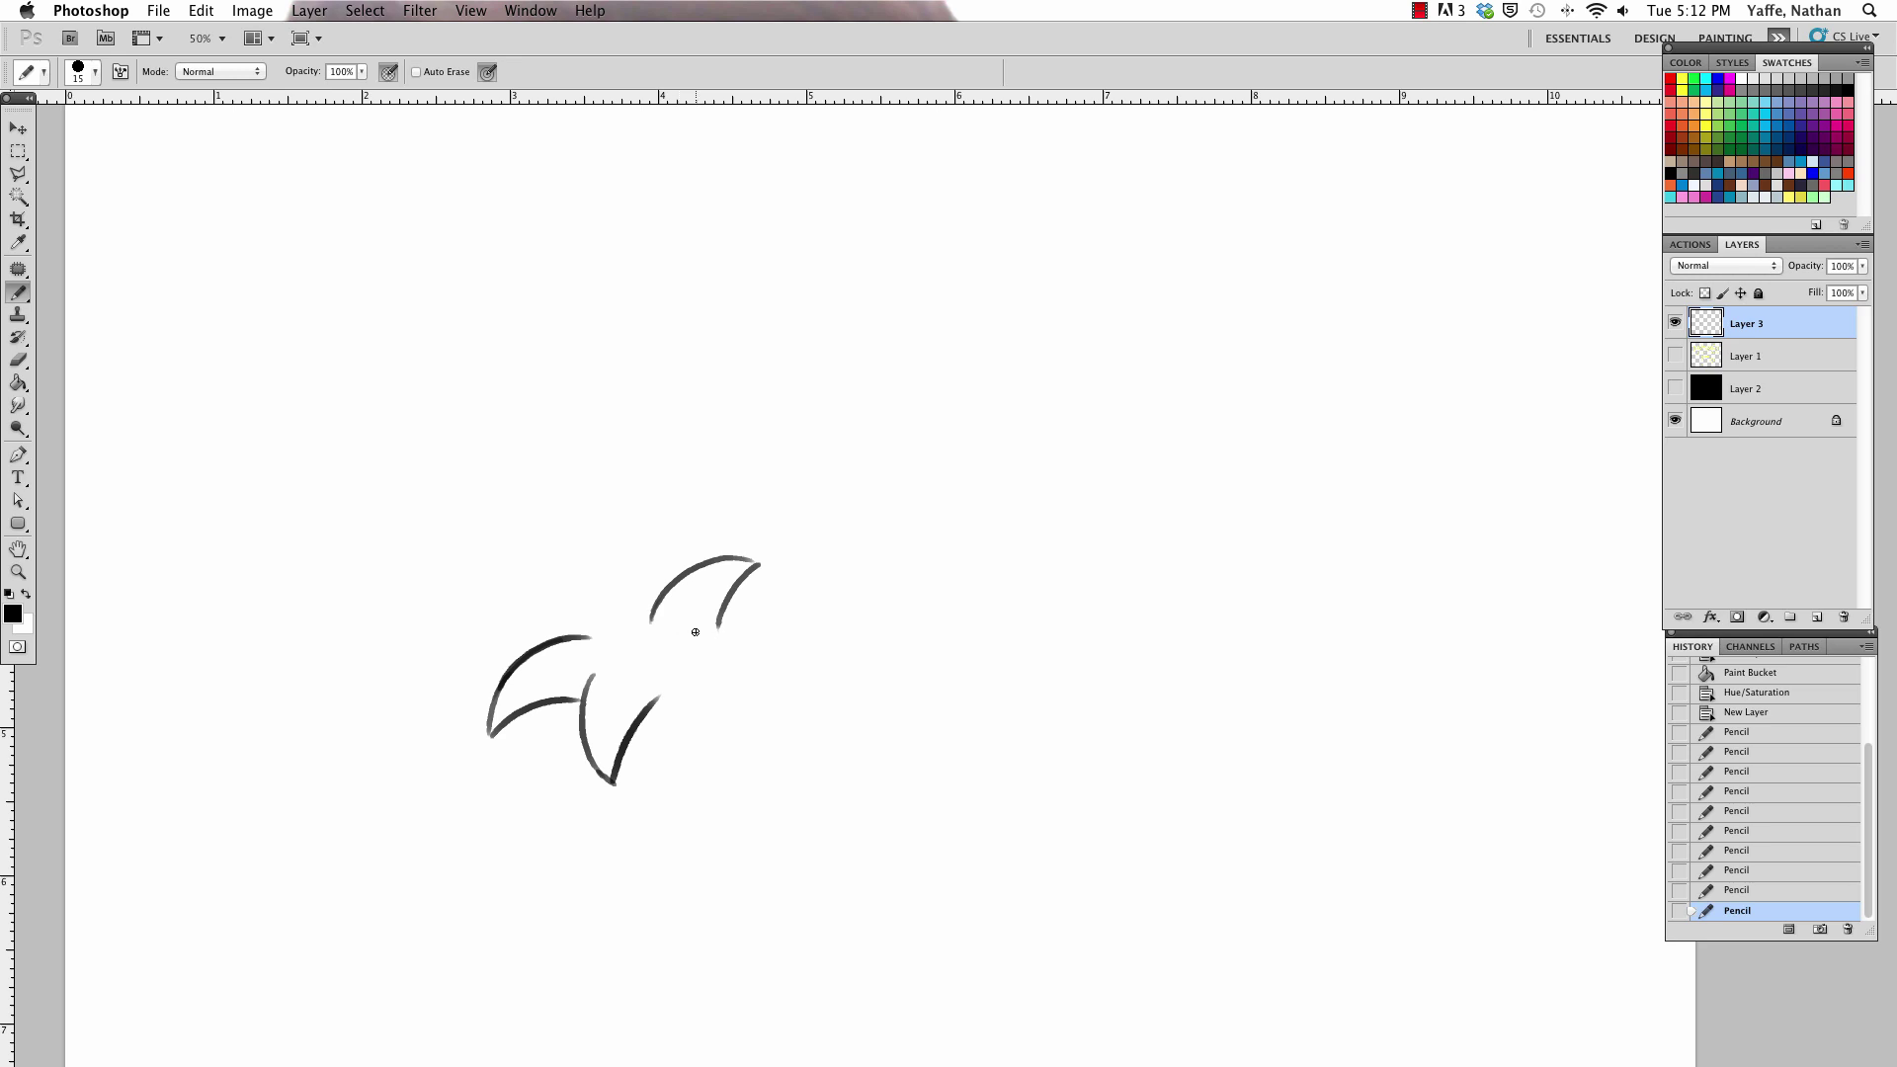
pyautogui.moveTo(669, 639)
pyautogui.mouseDown()
pyautogui.moveTo(761, 664)
pyautogui.moveTo(761, 700)
pyautogui.moveTo(769, 682)
pyautogui.mouseUp()
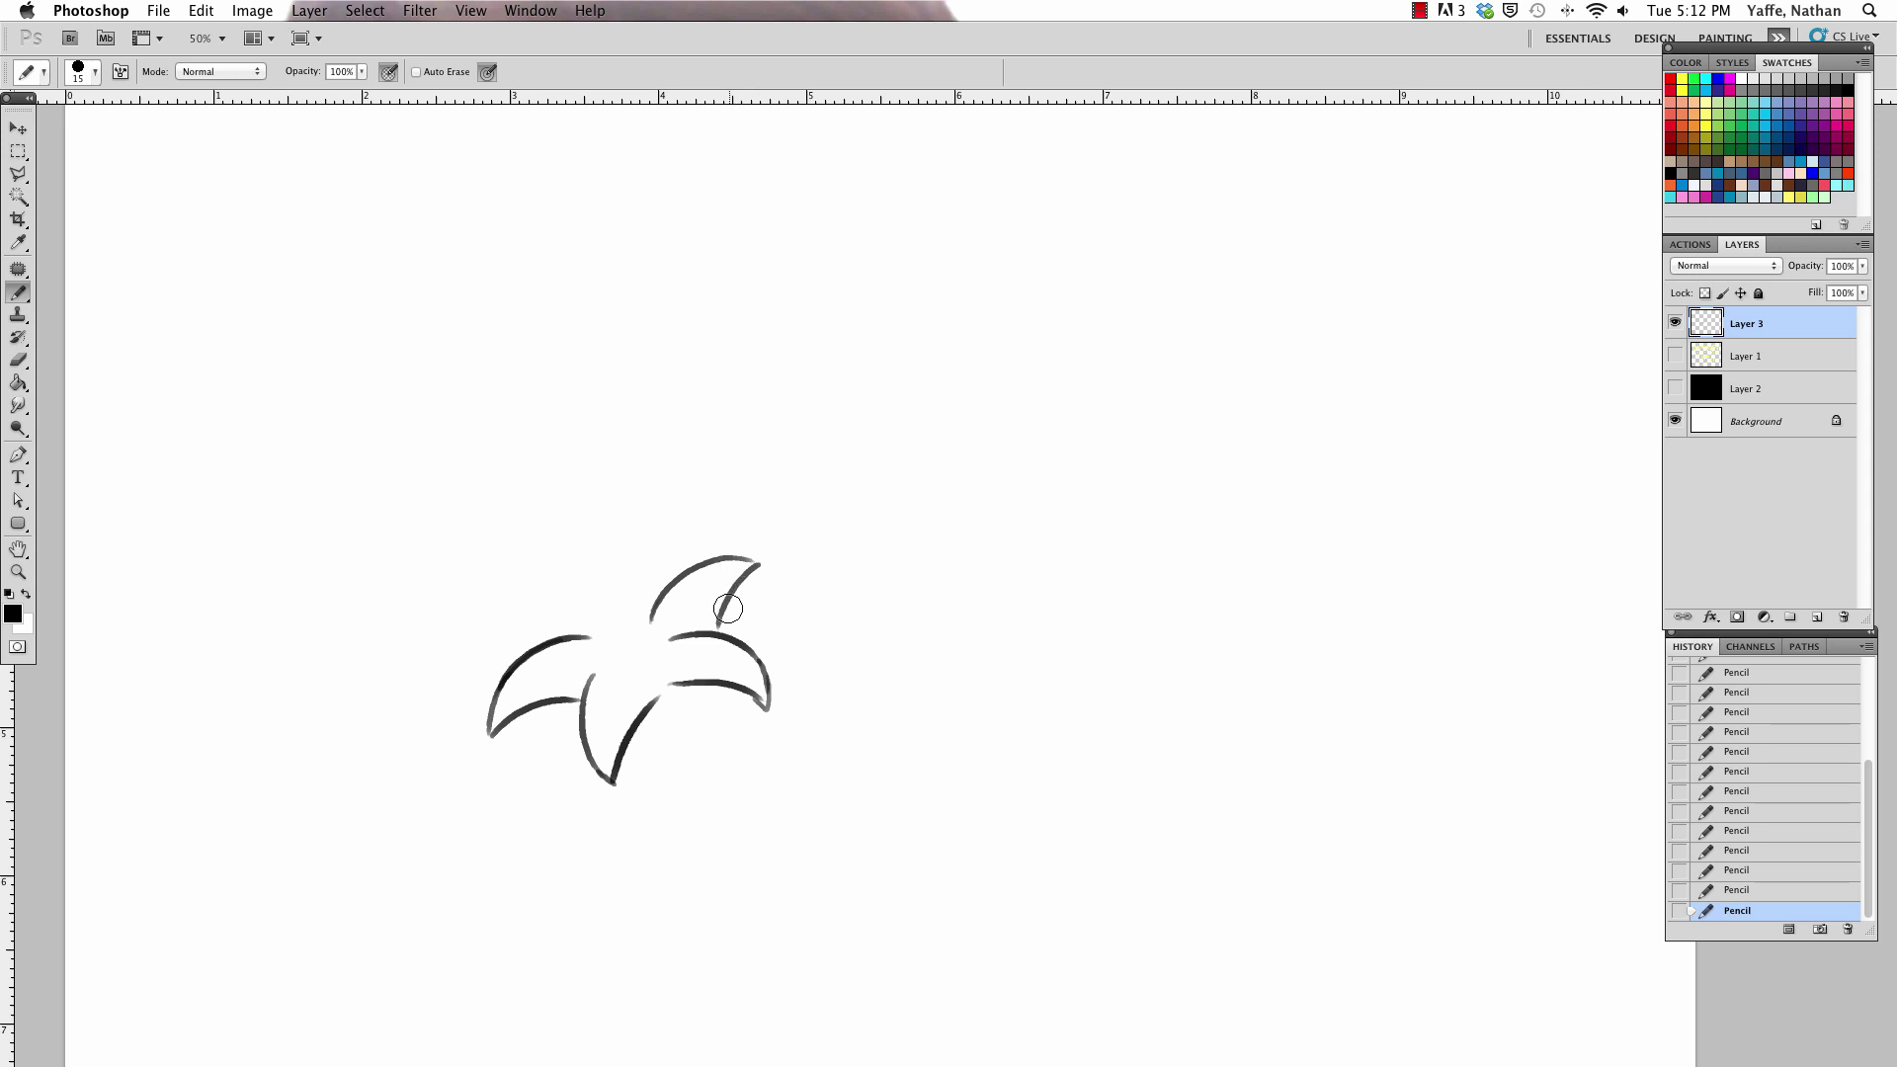
pyautogui.moveTo(719, 620); pyautogui.dragTo(757, 567)
# Erase the faint upper-right stroke completely with the Eraser at 100% opacity.
pyautogui.click(18, 359)
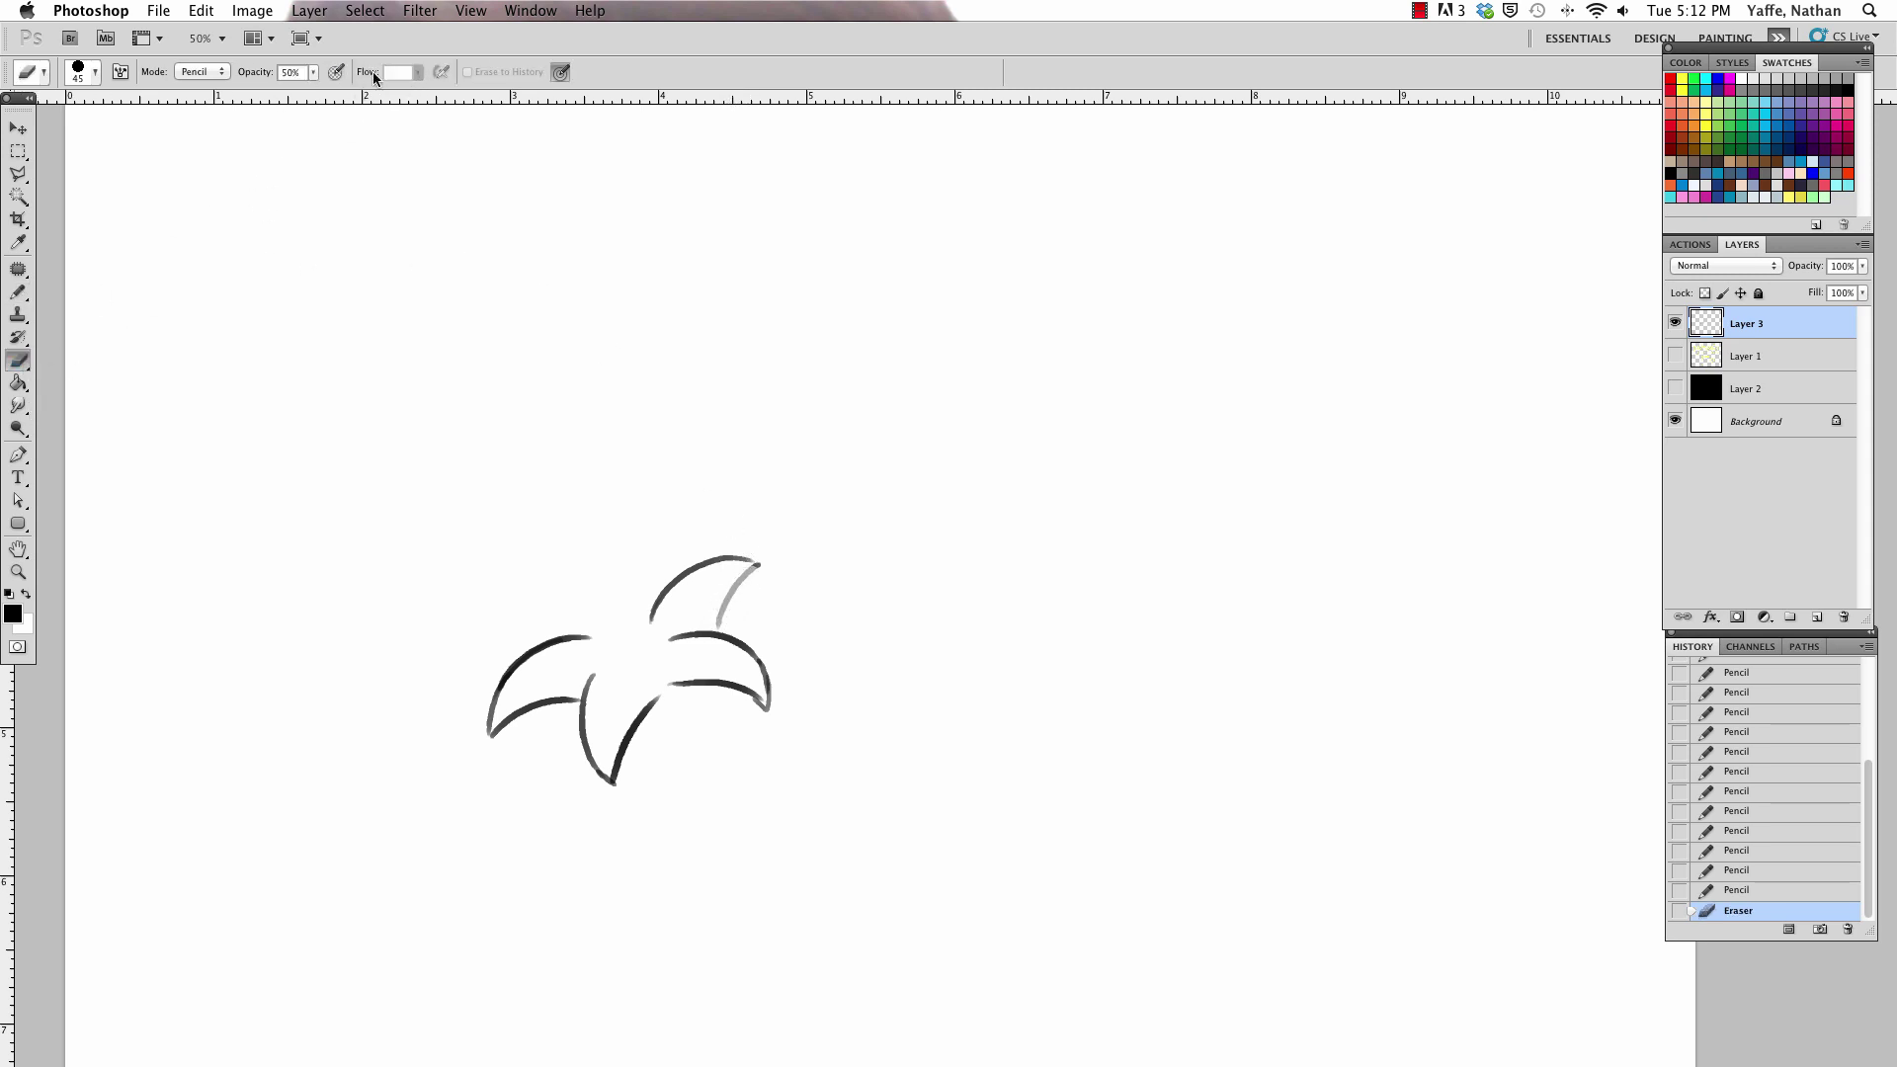
pyautogui.click(312, 72)
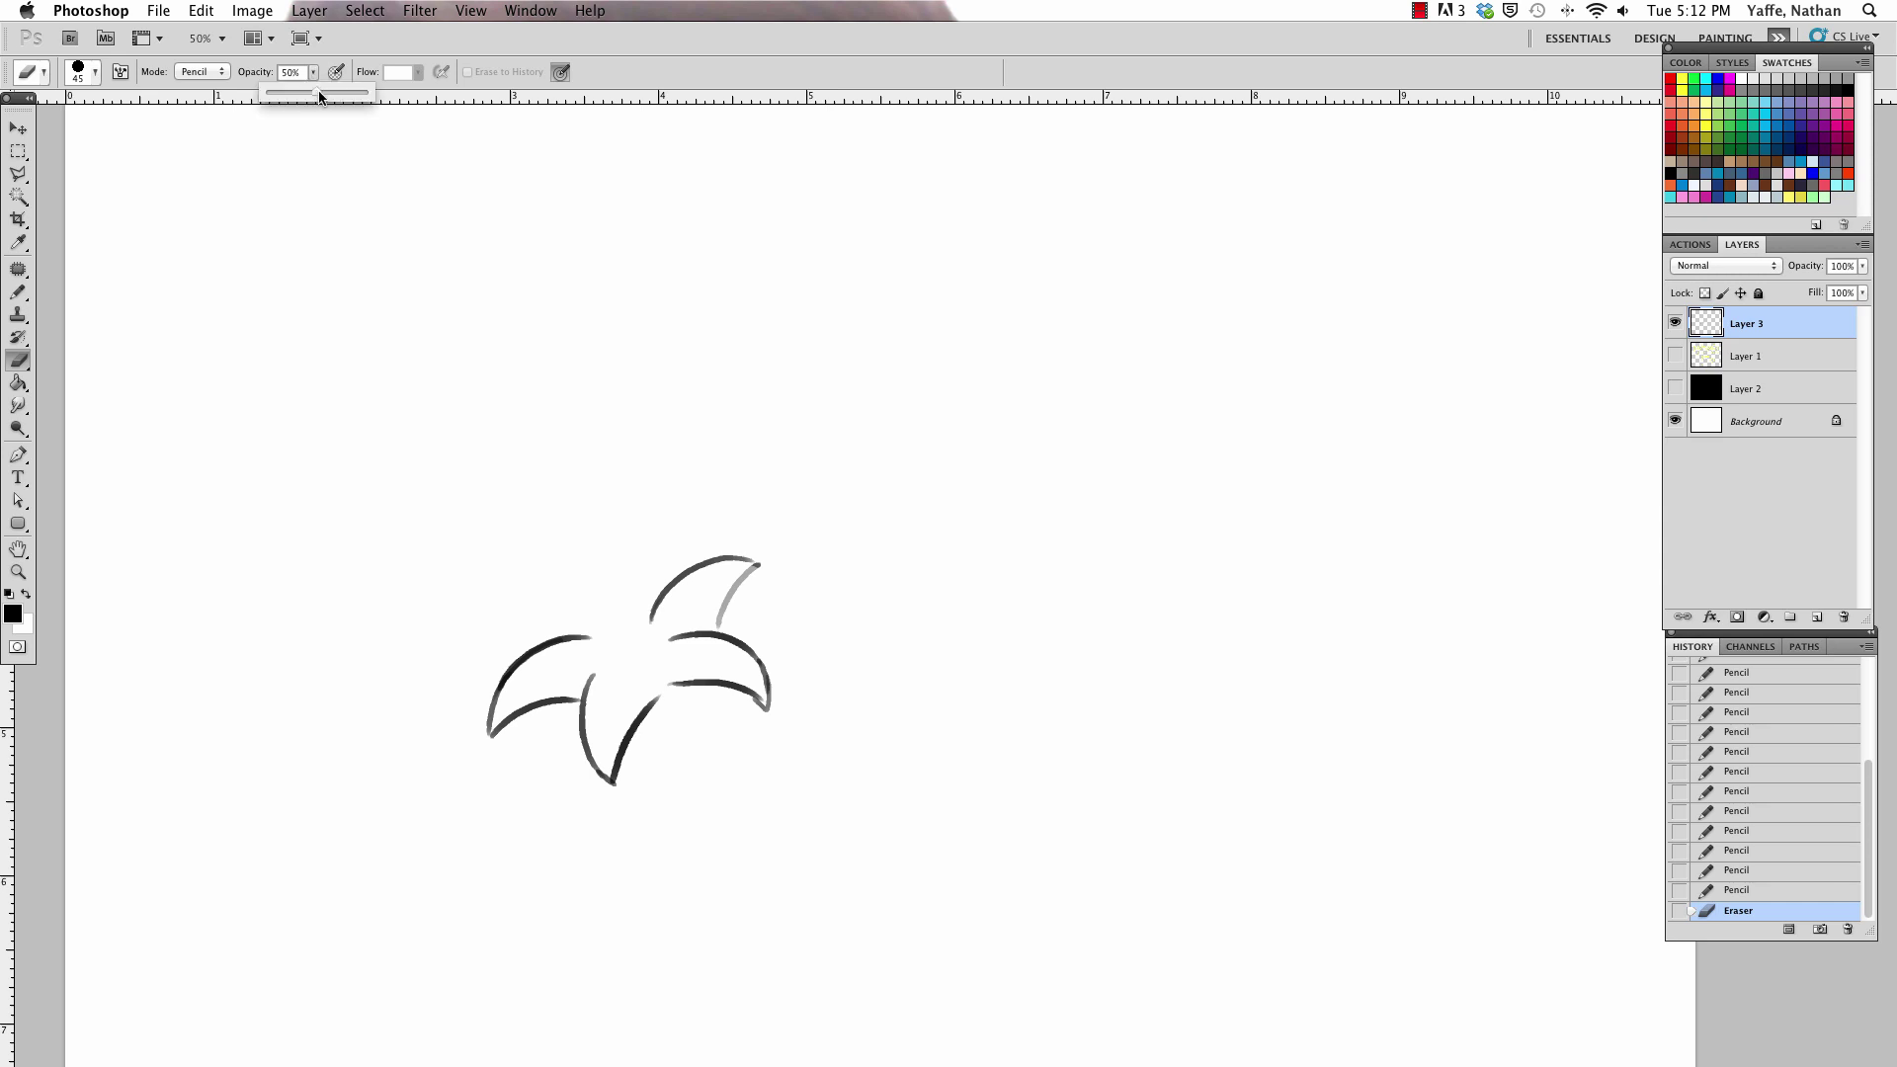
pyautogui.moveTo(318, 91); pyautogui.dragTo(368, 92)
pyautogui.moveTo(726, 620)
pyautogui.mouseDown()
pyautogui.moveTo(756, 564)
pyautogui.moveTo(1030, 379)
pyautogui.mouseUp()
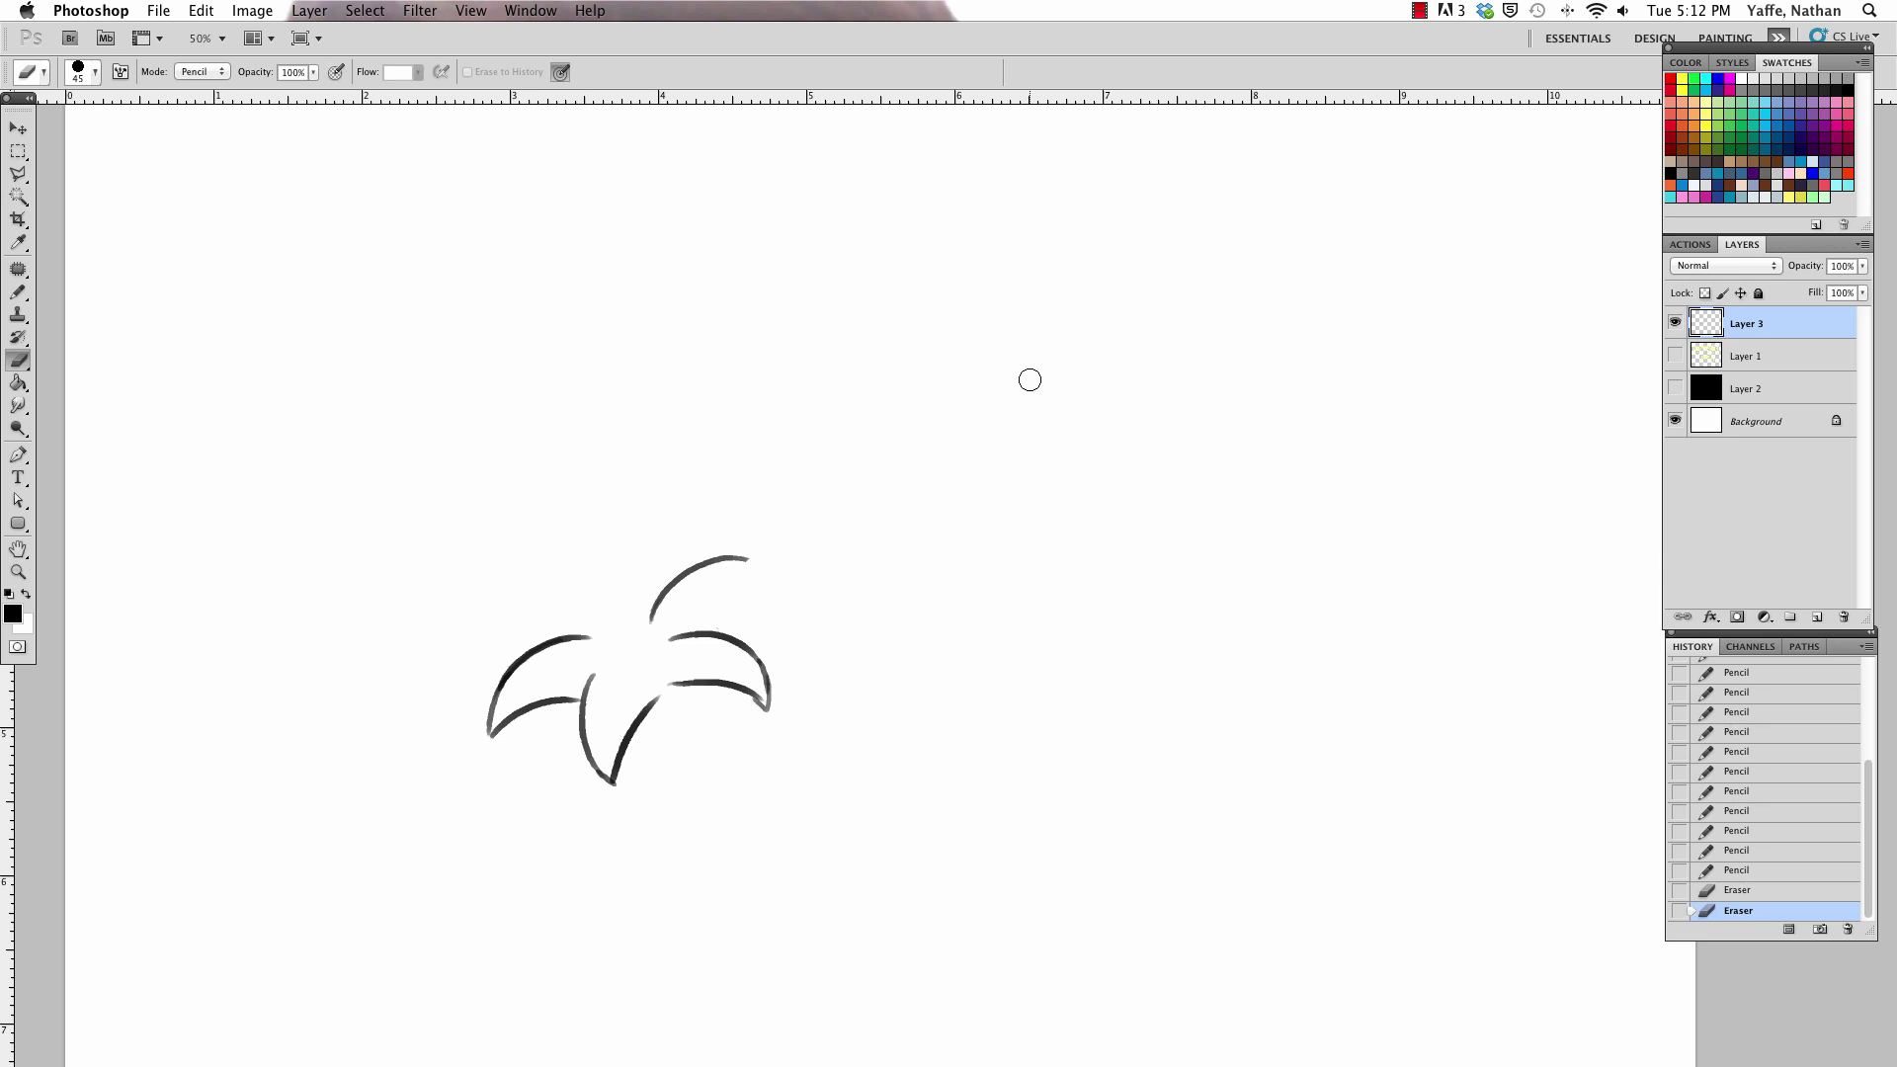
# Redraw the top petal's inner stroke with the Pencil, undoing it to retry thicker.
pyautogui.click(17, 292)
pyautogui.moveTo(701, 631); pyautogui.dragTo(776, 571)
pyautogui.hotkey('ctrl', 'z')
pyautogui.hotkey('ctrl', 'z')
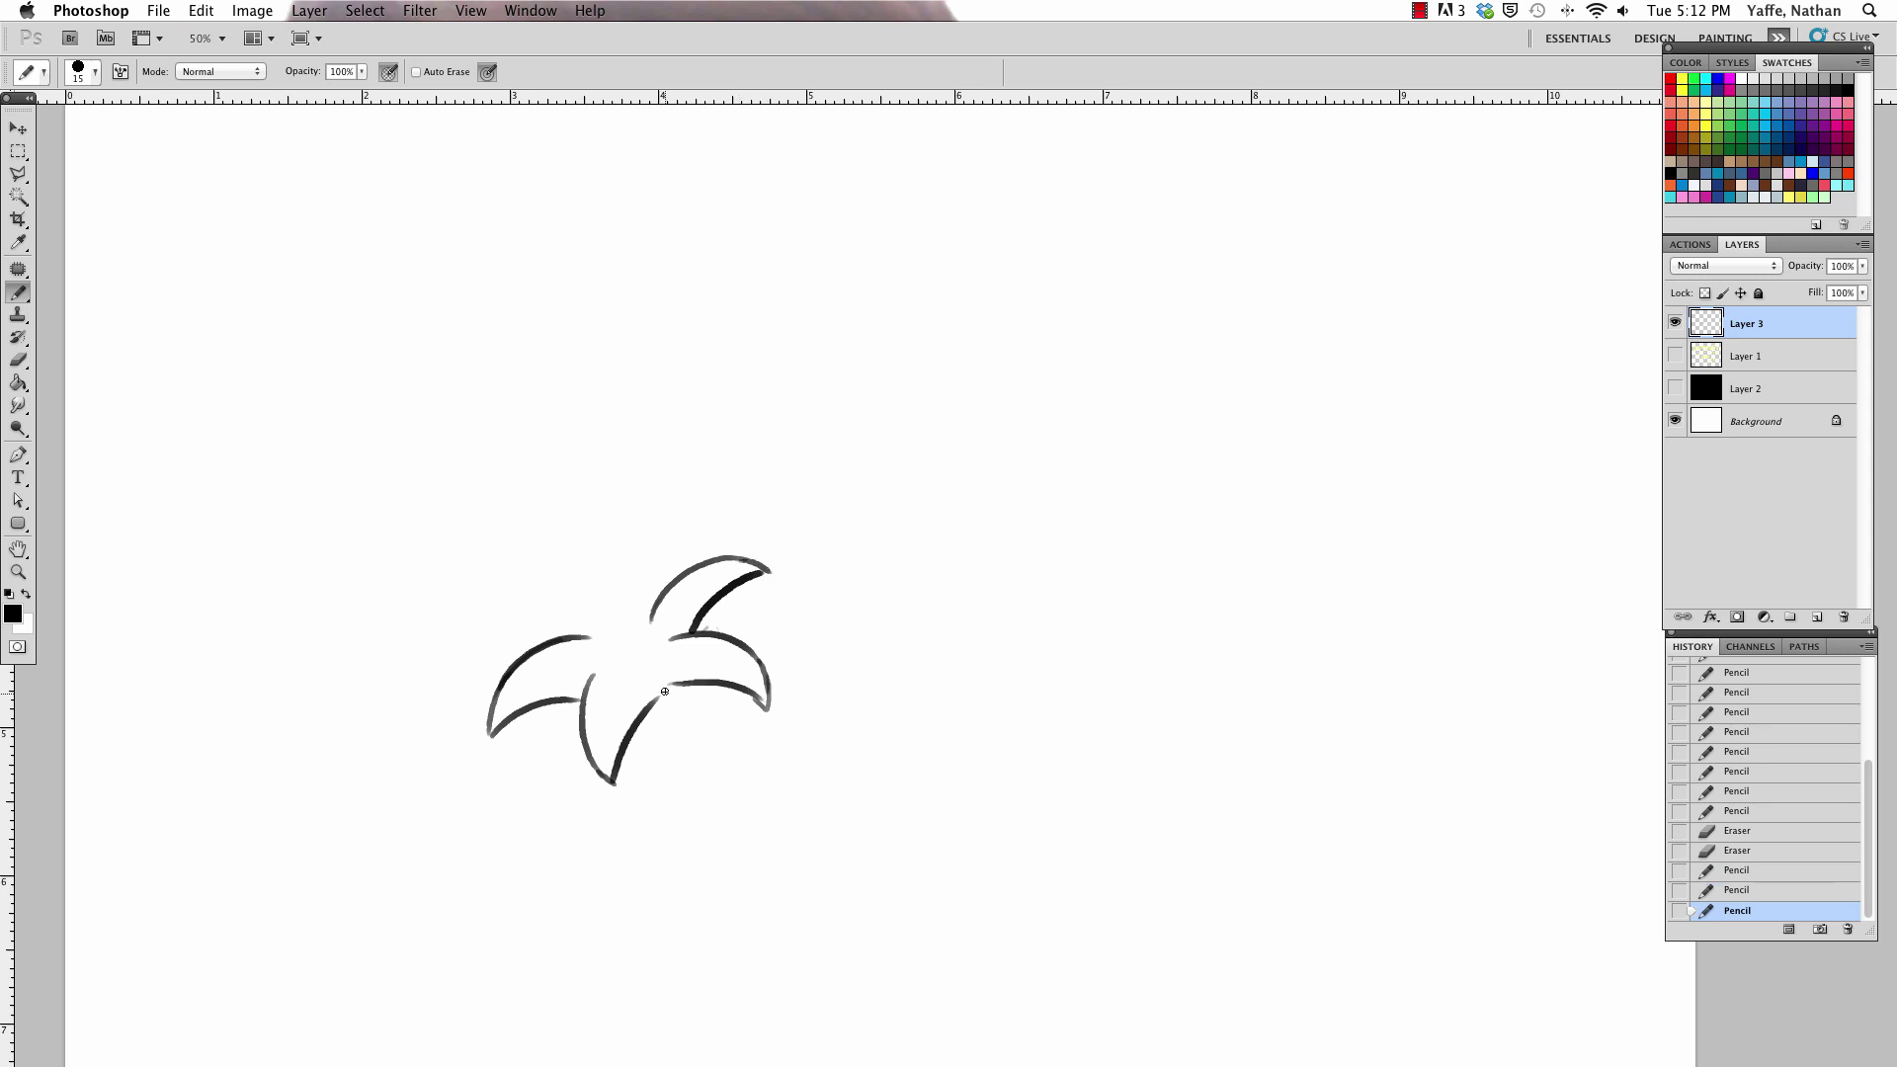
# Draw the upright petal's edges and rounded tip, erasing stray bits near the flower centre.
pyautogui.moveTo(665, 692); pyautogui.dragTo(680, 681)
pyautogui.moveTo(579, 563)
pyautogui.mouseDown()
pyautogui.moveTo(573, 607)
pyautogui.moveTo(607, 668)
pyautogui.mouseUp()
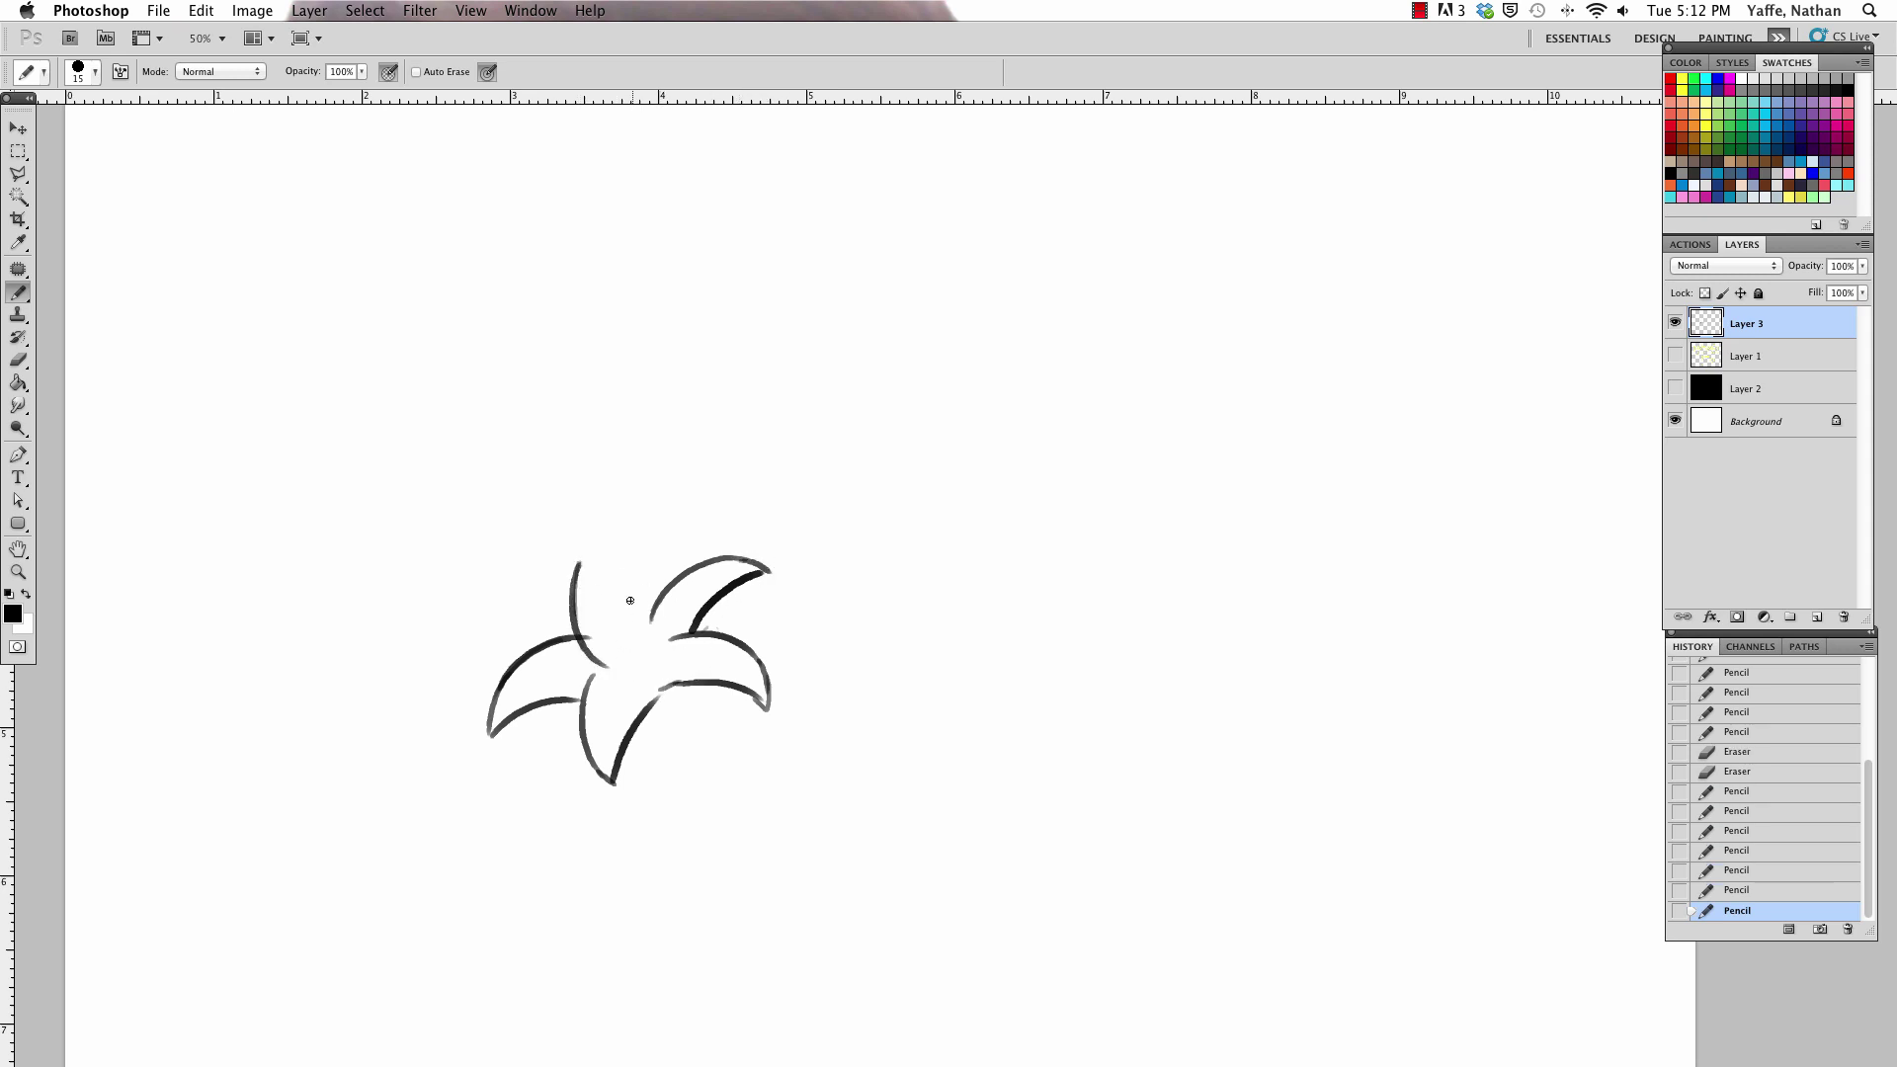
pyautogui.moveTo(617, 543); pyautogui.dragTo(652, 581)
pyautogui.moveTo(650, 581)
pyautogui.mouseDown()
pyautogui.moveTo(668, 648)
pyautogui.moveTo(599, 650)
pyautogui.mouseUp()
pyautogui.moveTo(599, 643); pyautogui.dragTo(623, 648)
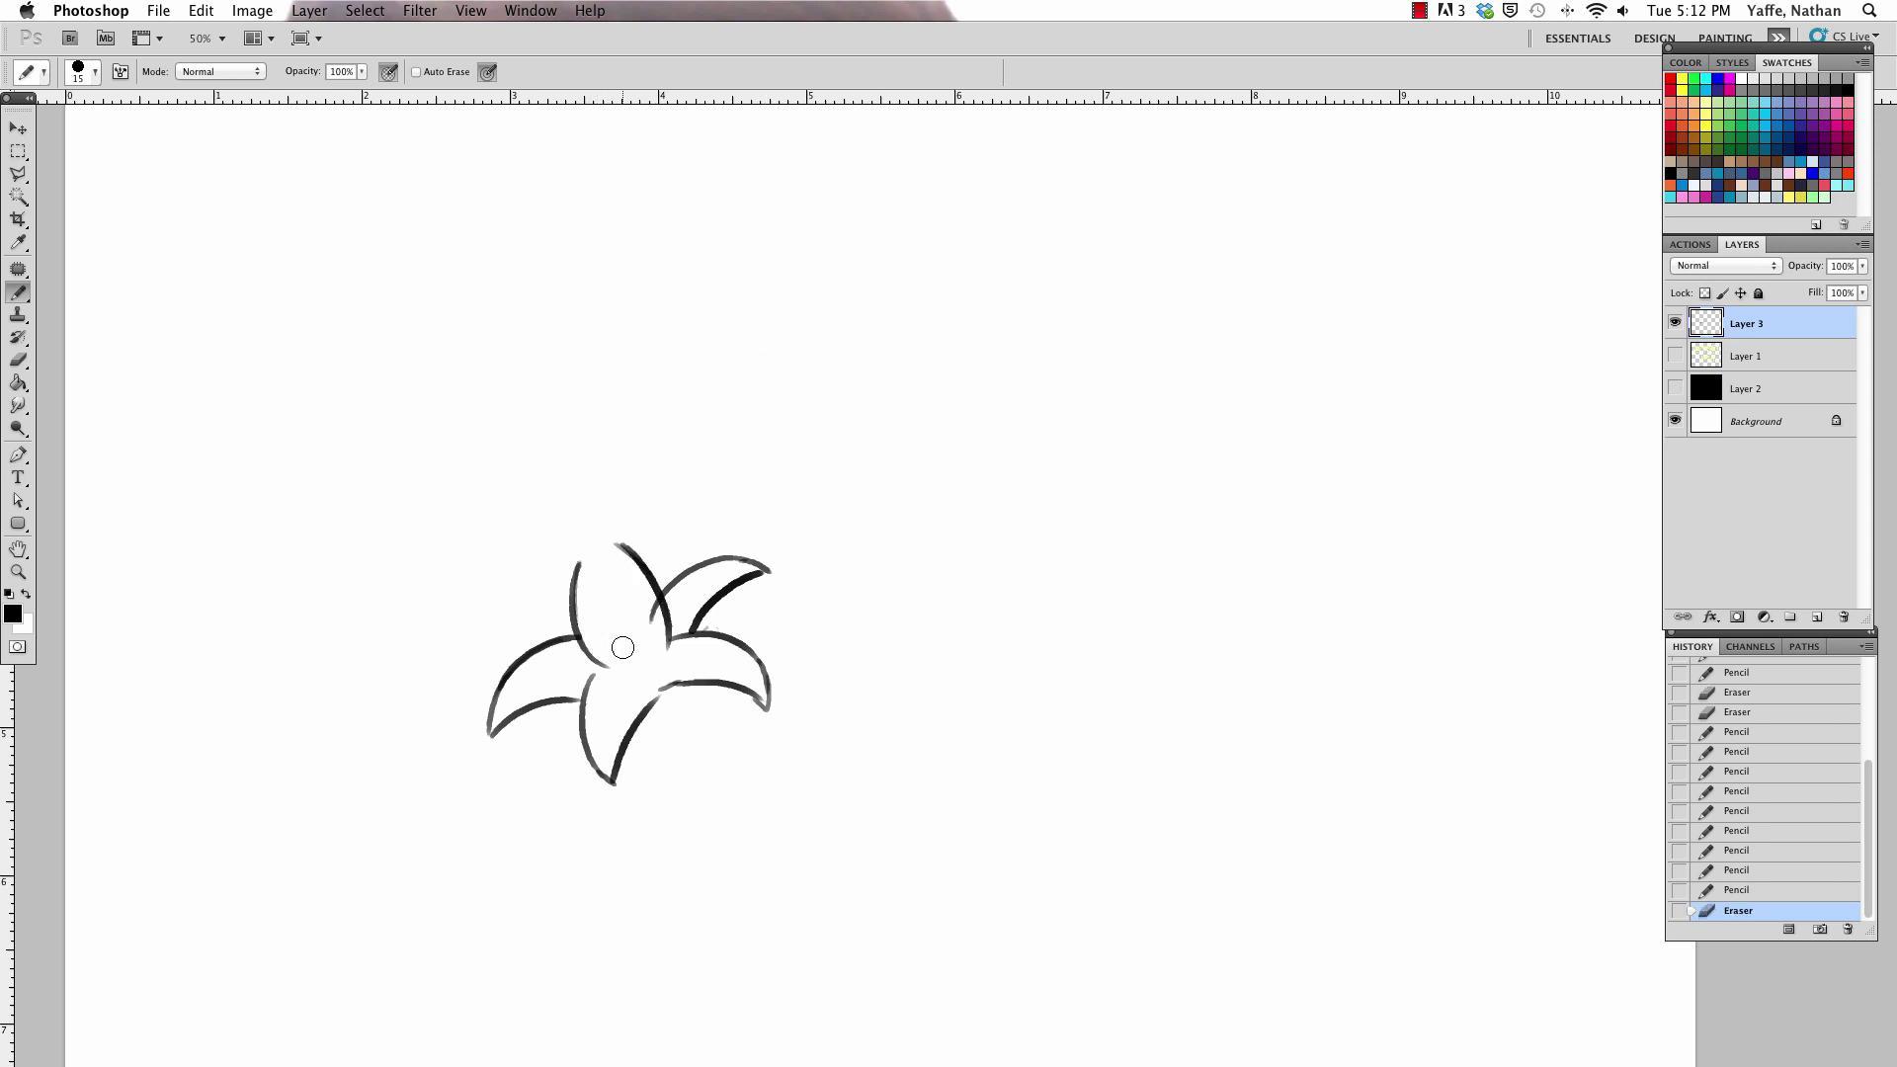
pyautogui.click(612, 558)
pyautogui.moveTo(579, 573)
pyautogui.mouseDown()
pyautogui.moveTo(597, 544)
pyautogui.moveTo(647, 568)
pyautogui.moveTo(611, 556)
pyautogui.moveTo(623, 529)
pyautogui.moveTo(599, 542)
pyautogui.moveTo(624, 551)
pyautogui.mouseUp()
pyautogui.click(624, 521)
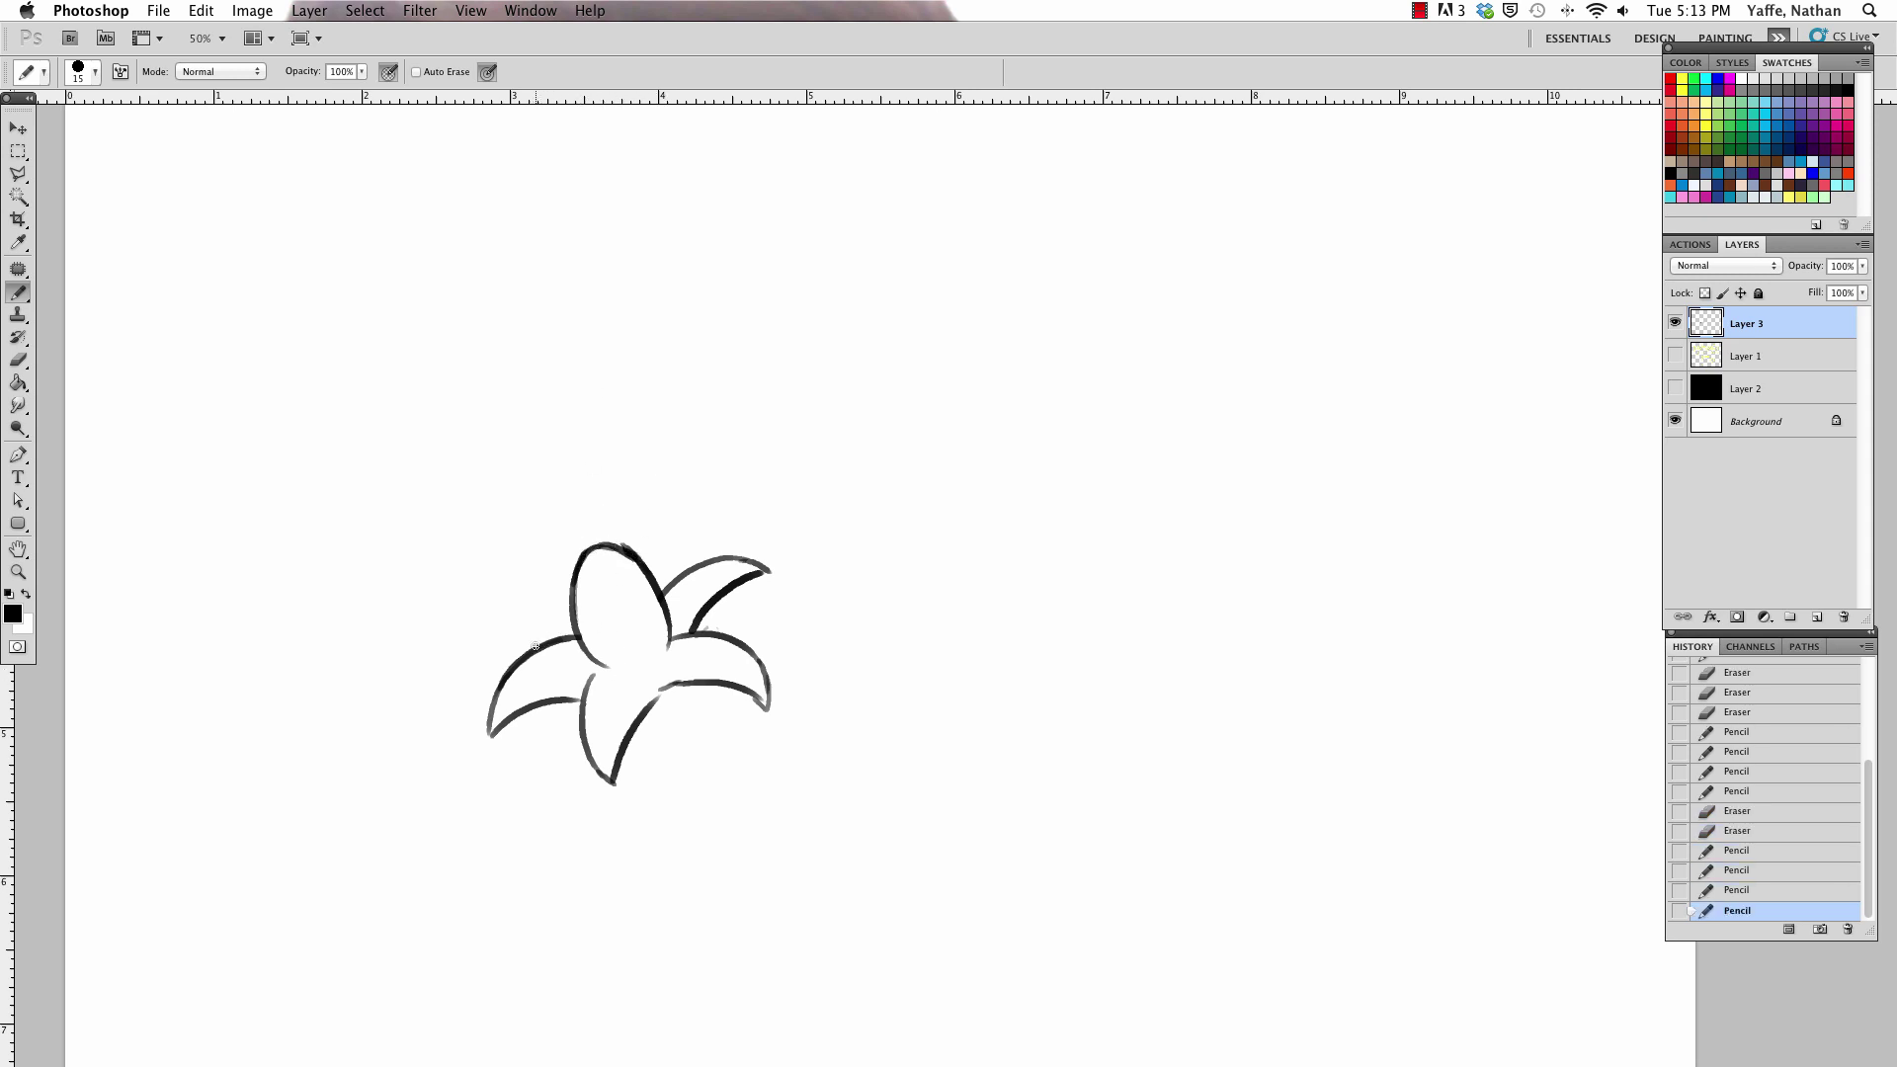
# Add small petal tips behind the left and top petals and close the oval centre's lower-right side.
pyautogui.moveTo(534, 647)
pyautogui.mouseDown()
pyautogui.moveTo(567, 621)
pyautogui.moveTo(550, 638)
pyautogui.moveTo(534, 612)
pyautogui.moveTo(567, 639)
pyautogui.mouseUp()
pyautogui.hotkey('ctrl', 'z')
pyautogui.hotkey('ctrl', 'z')
pyautogui.moveTo(651, 573); pyautogui.dragTo(681, 577)
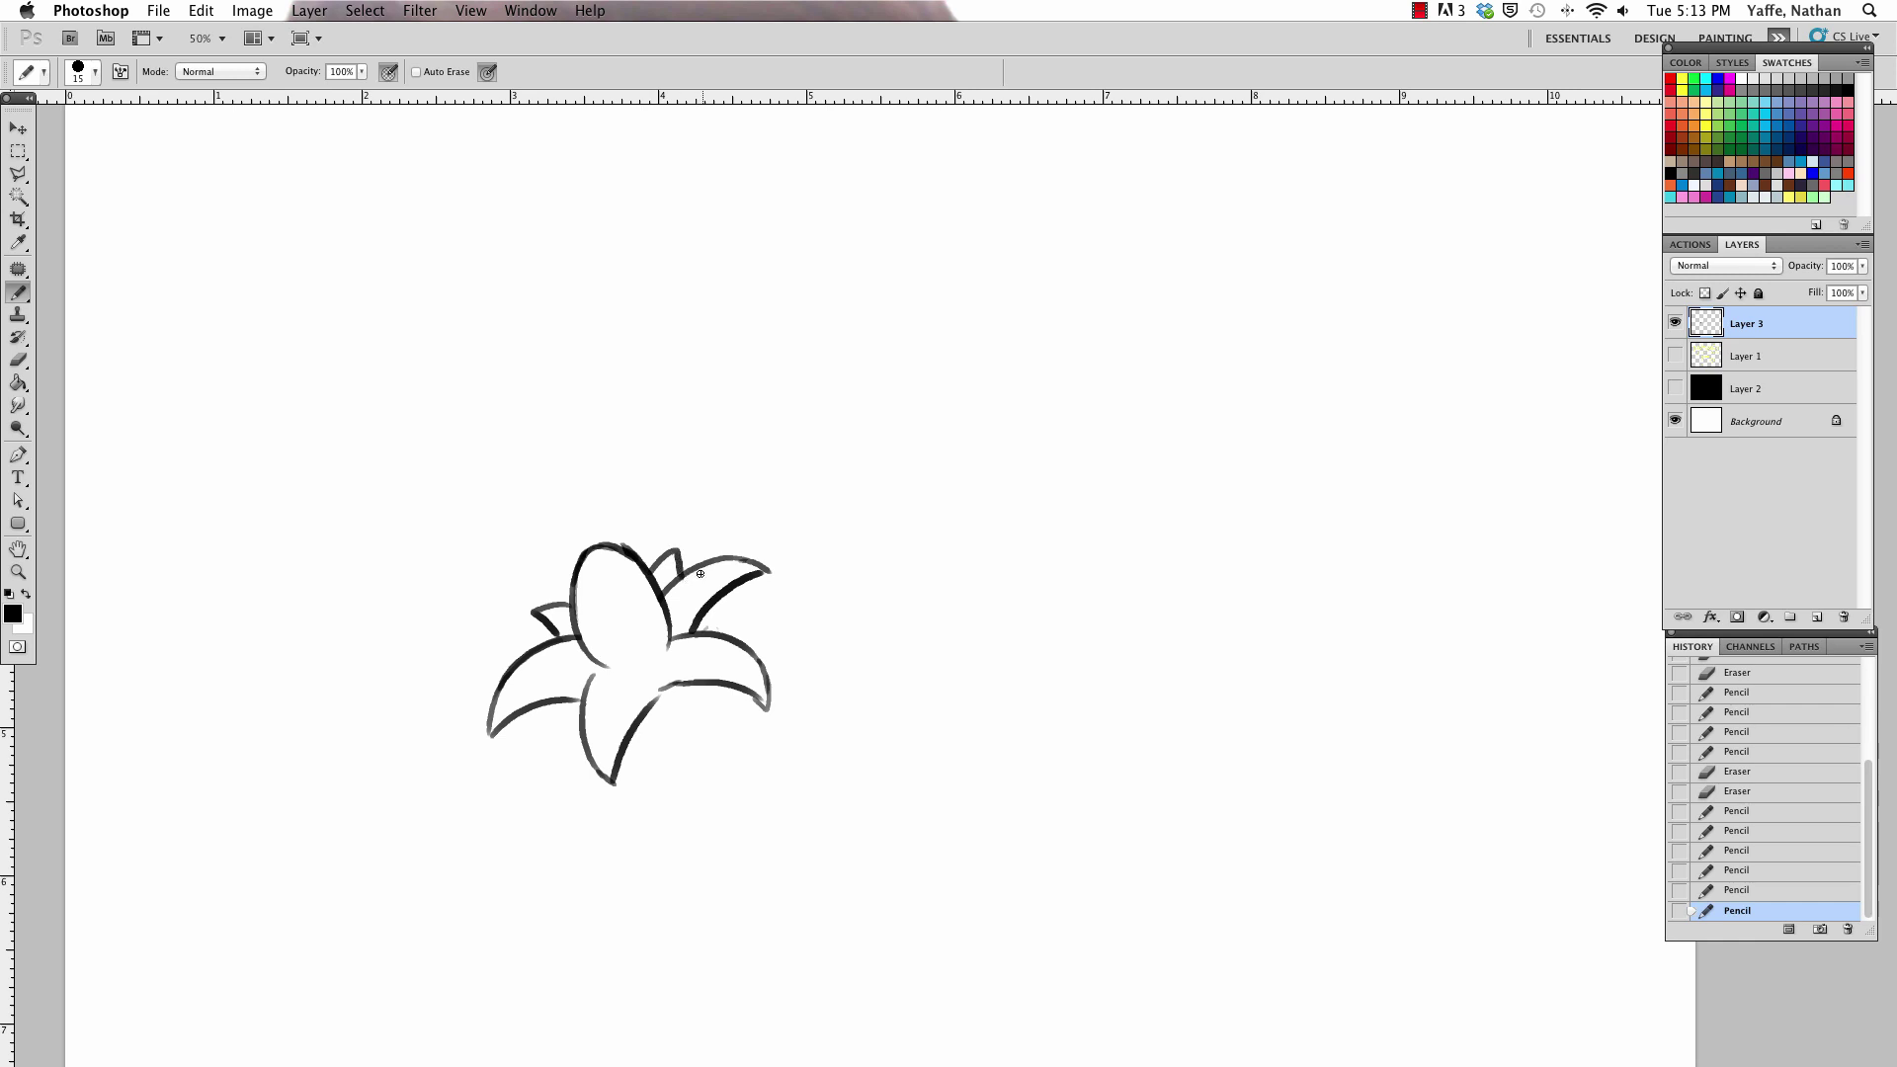
pyautogui.moveTo(589, 657); pyautogui.dragTo(654, 680)
pyautogui.hotkey('ctrl', 'z')
pyautogui.hotkey('ctrl', 'z')
pyautogui.moveTo(674, 612)
pyautogui.mouseDown()
pyautogui.moveTo(656, 680)
pyautogui.moveTo(692, 682)
pyautogui.moveTo(583, 705)
pyautogui.moveTo(593, 681)
pyautogui.moveTo(603, 699)
pyautogui.mouseUp()
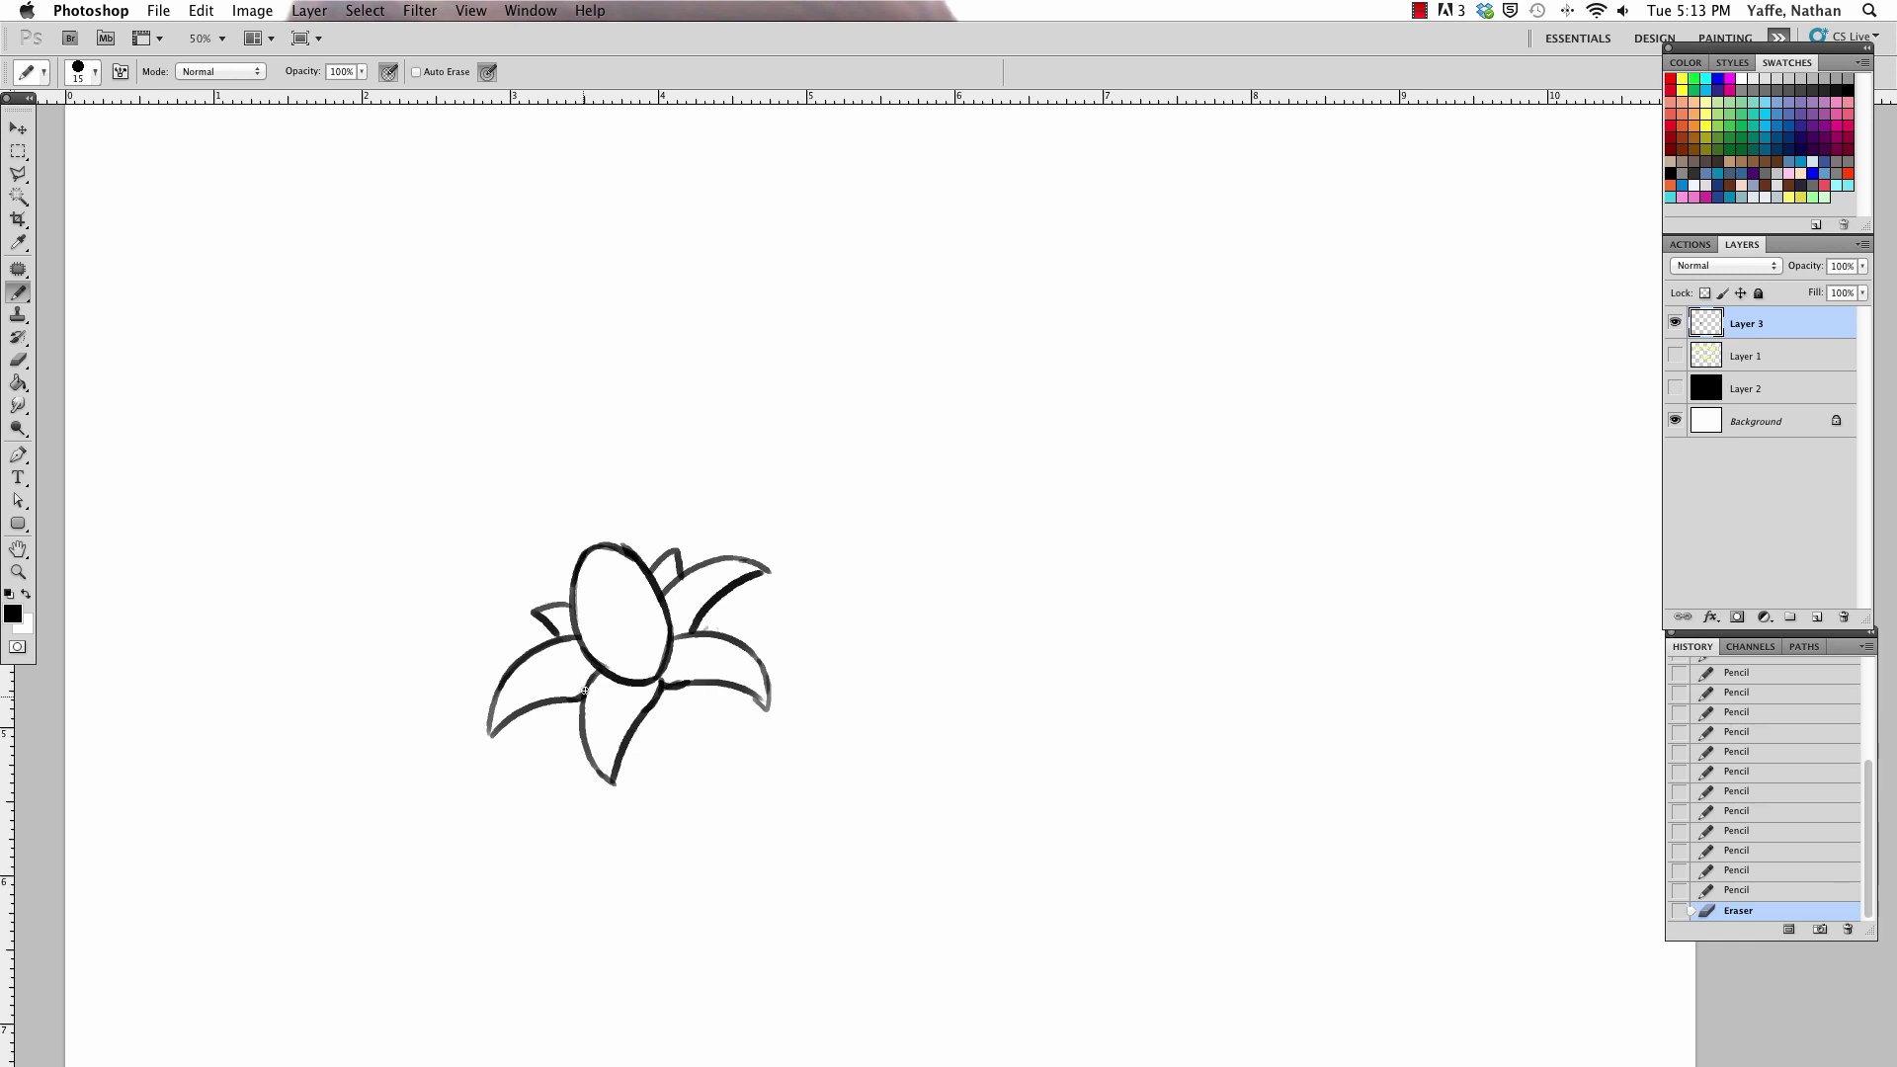
# Darken the bottom petal's edge and add veins and stamen marks on the petals.
pyautogui.moveTo(591, 681); pyautogui.dragTo(581, 710)
pyautogui.moveTo(589, 659)
pyautogui.mouseDown()
pyautogui.moveTo(524, 684)
pyautogui.moveTo(607, 734)
pyautogui.mouseUp()
pyautogui.moveTo(673, 658)
pyautogui.mouseDown()
pyautogui.moveTo(729, 662)
pyautogui.moveTo(696, 593)
pyautogui.mouseUp()
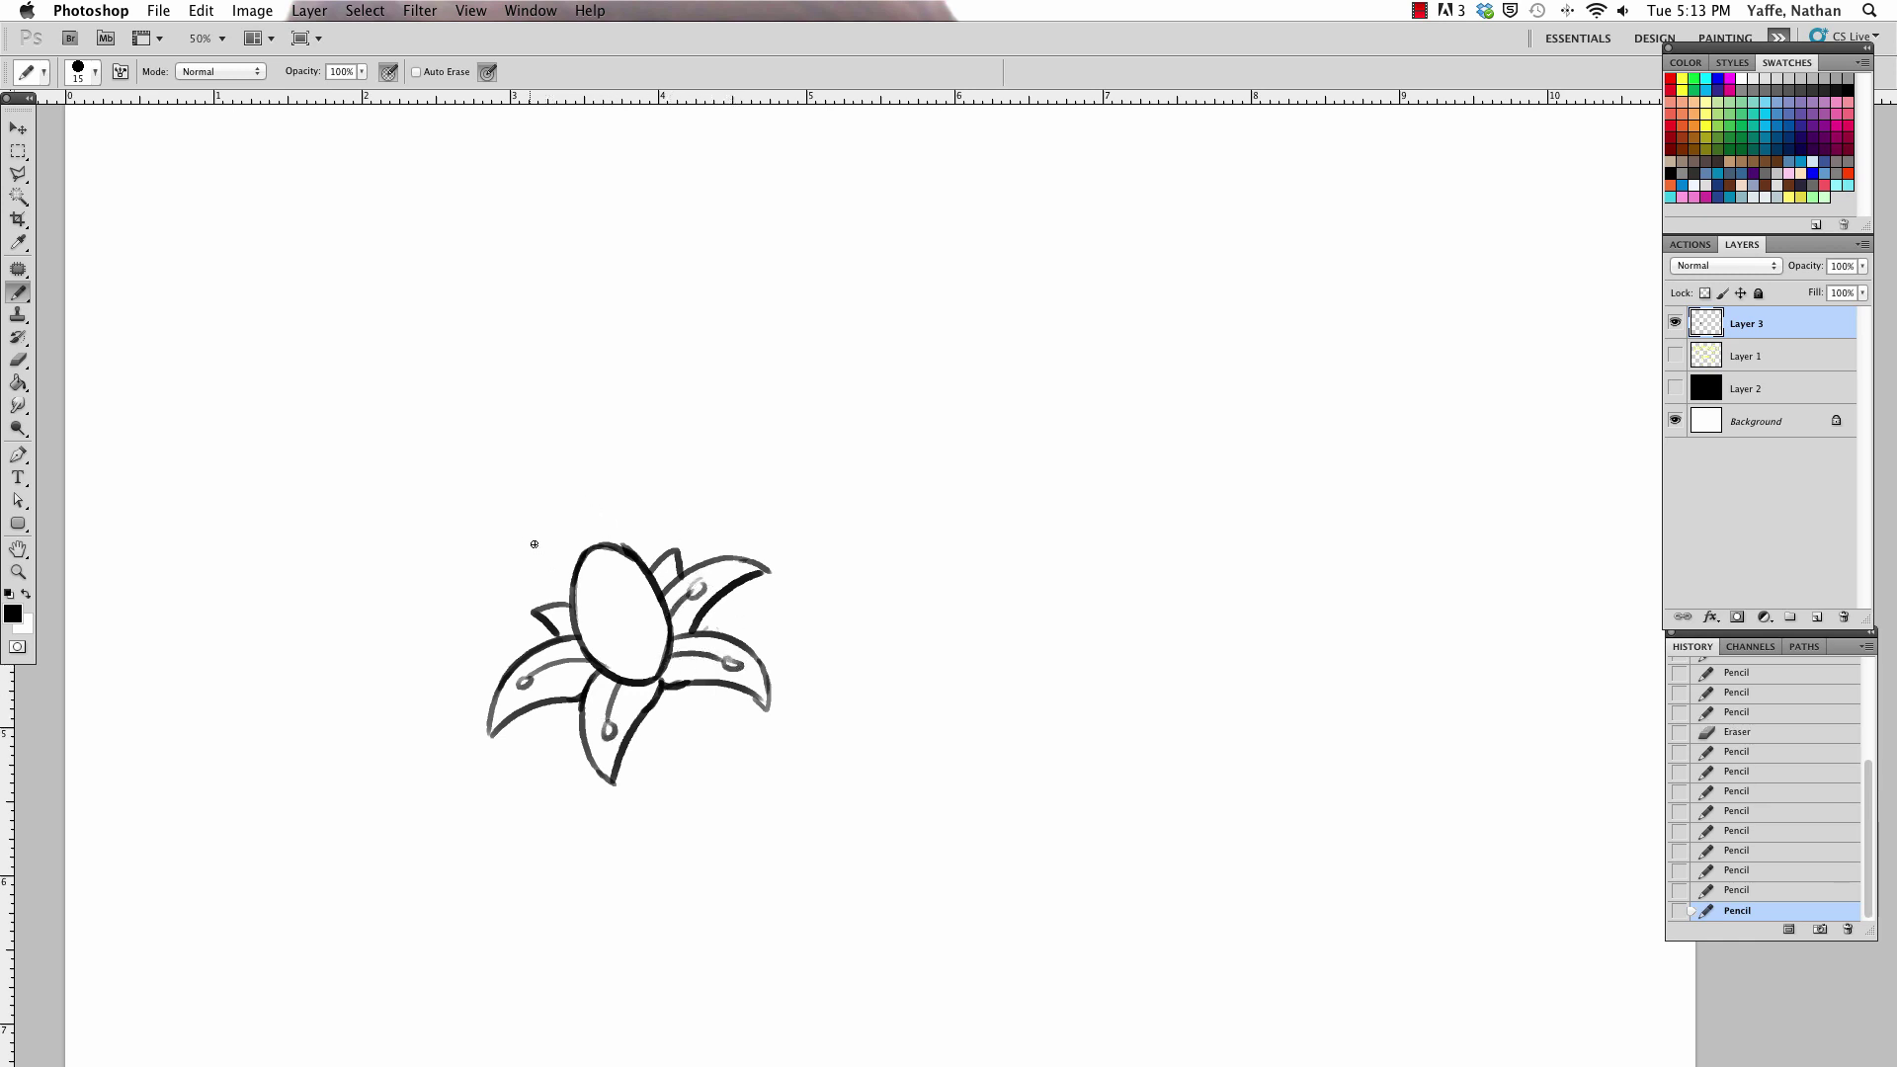
# Add motion arcs and dashes above the flower and a shine curve in the oval centre.
pyautogui.moveTo(529, 531); pyautogui.dragTo(539, 578)
pyautogui.press('super+z')
pyautogui.moveTo(565, 536); pyautogui.dragTo(535, 578)
pyautogui.moveTo(626, 524); pyautogui.dragTo(663, 518)
pyautogui.moveTo(608, 620)
pyautogui.mouseDown()
pyautogui.moveTo(637, 629)
pyautogui.moveTo(680, 772)
pyautogui.mouseUp()
pyautogui.press('super+z')
pyautogui.press('super+z')
# Draw the long double-curved stem sweeping right from the flower base, retrying strokes with undo.
pyautogui.moveTo(650, 705); pyautogui.dragTo(727, 879)
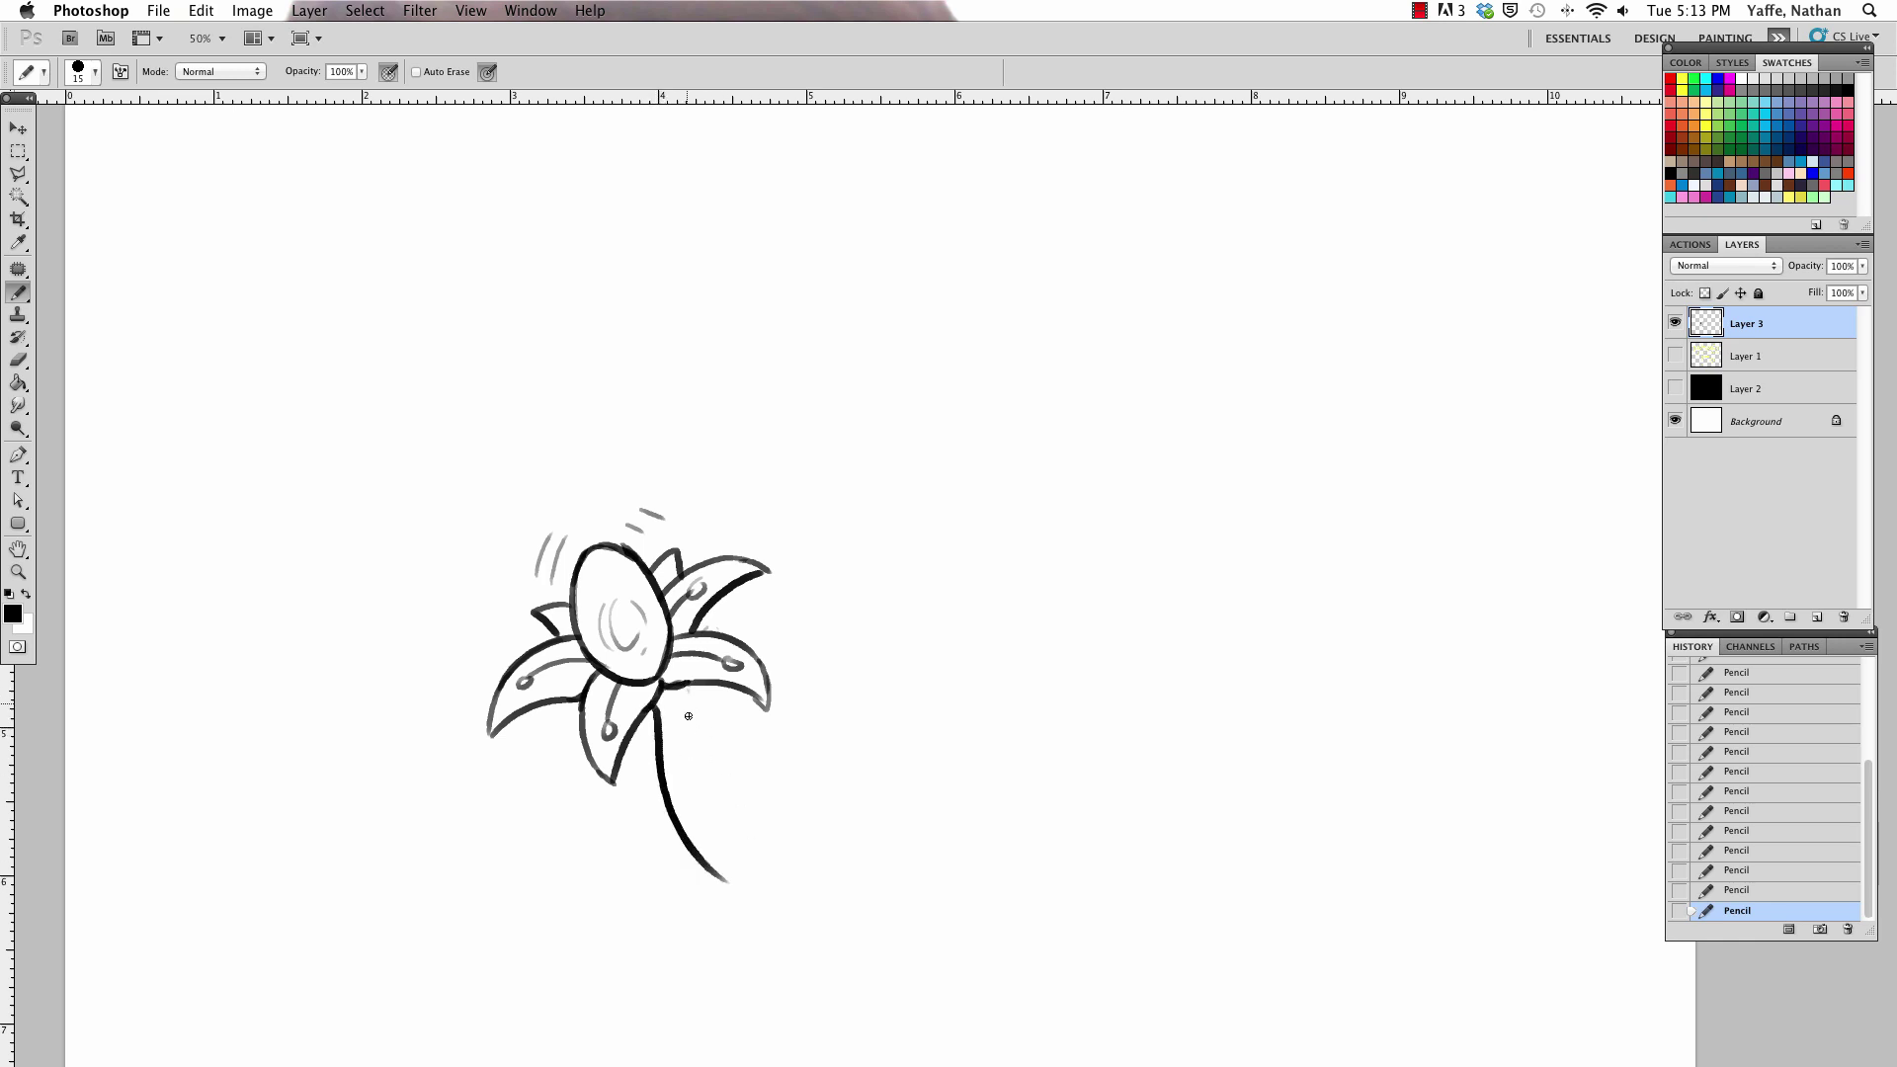
pyautogui.moveTo(683, 684); pyautogui.dragTo(729, 820)
pyautogui.press('super+z')
pyautogui.moveTo(680, 681); pyautogui.dragTo(871, 863)
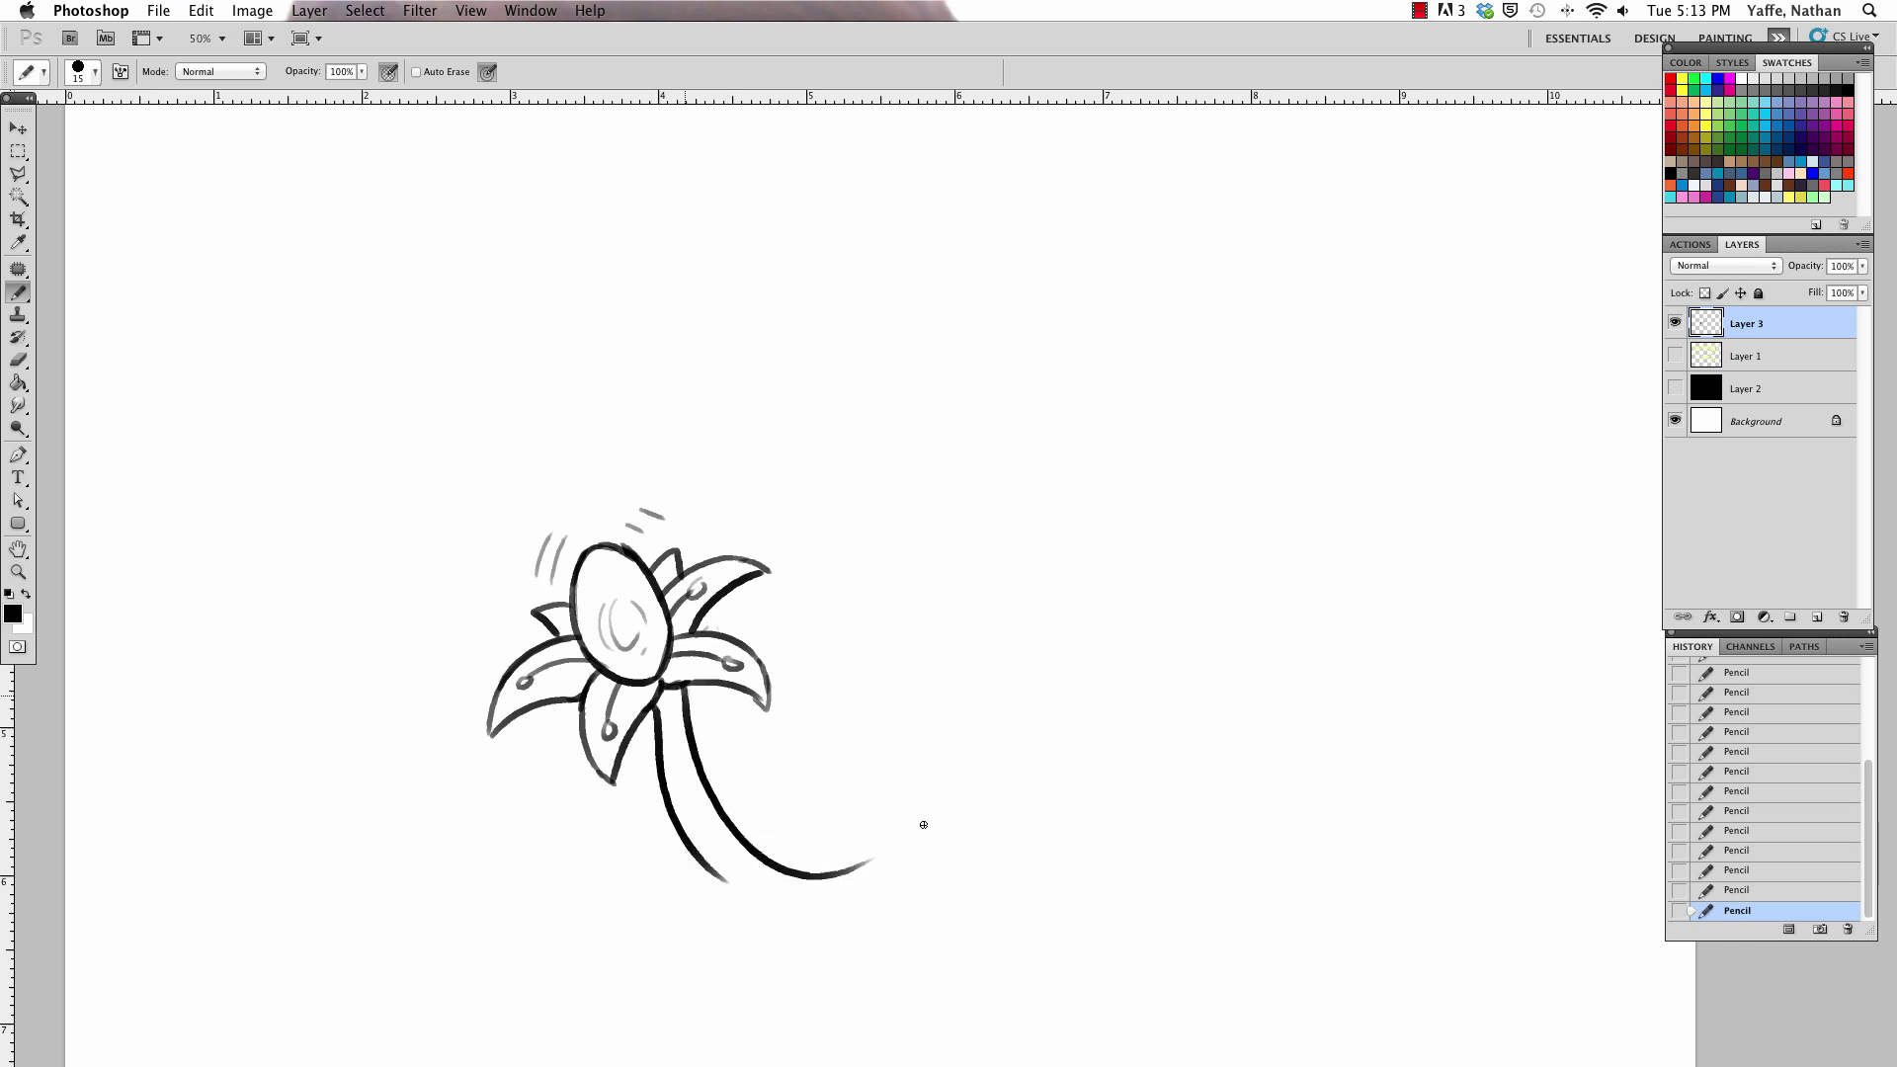
pyautogui.press('super+z')
pyautogui.moveTo(682, 688); pyautogui.dragTo(868, 833)
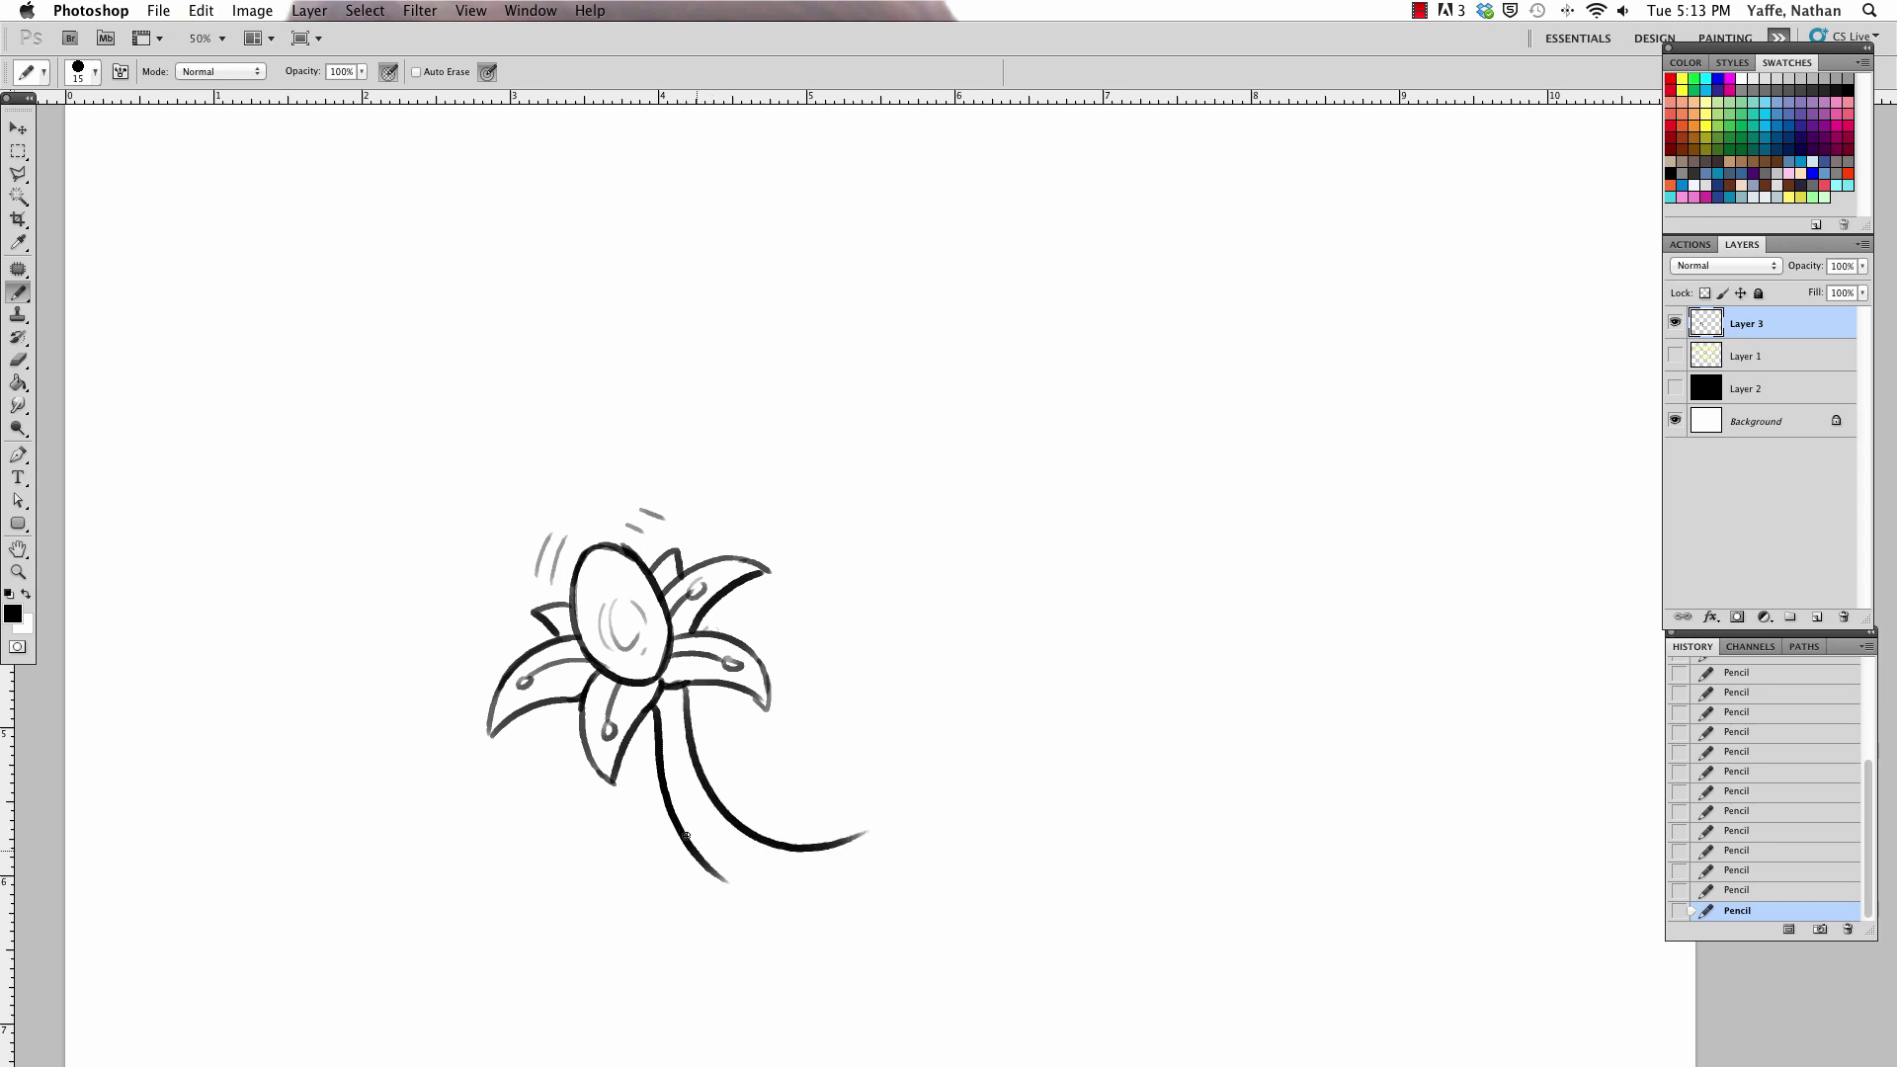
pyautogui.moveTo(686, 836); pyautogui.dragTo(833, 911)
pyautogui.press('super+z')
pyautogui.moveTo(687, 832); pyautogui.dragTo(893, 925)
pyautogui.press('super+z')
pyautogui.moveTo(693, 848); pyautogui.dragTo(951, 910)
pyautogui.press('super+z')
pyautogui.moveTo(690, 847)
pyautogui.mouseDown()
pyautogui.moveTo(773, 901)
pyautogui.moveTo(840, 909)
pyautogui.mouseUp()
# Hatch the stem-flower joint and darken the small and lower petals' edges.
pyautogui.moveTo(660, 703); pyautogui.dragTo(689, 683)
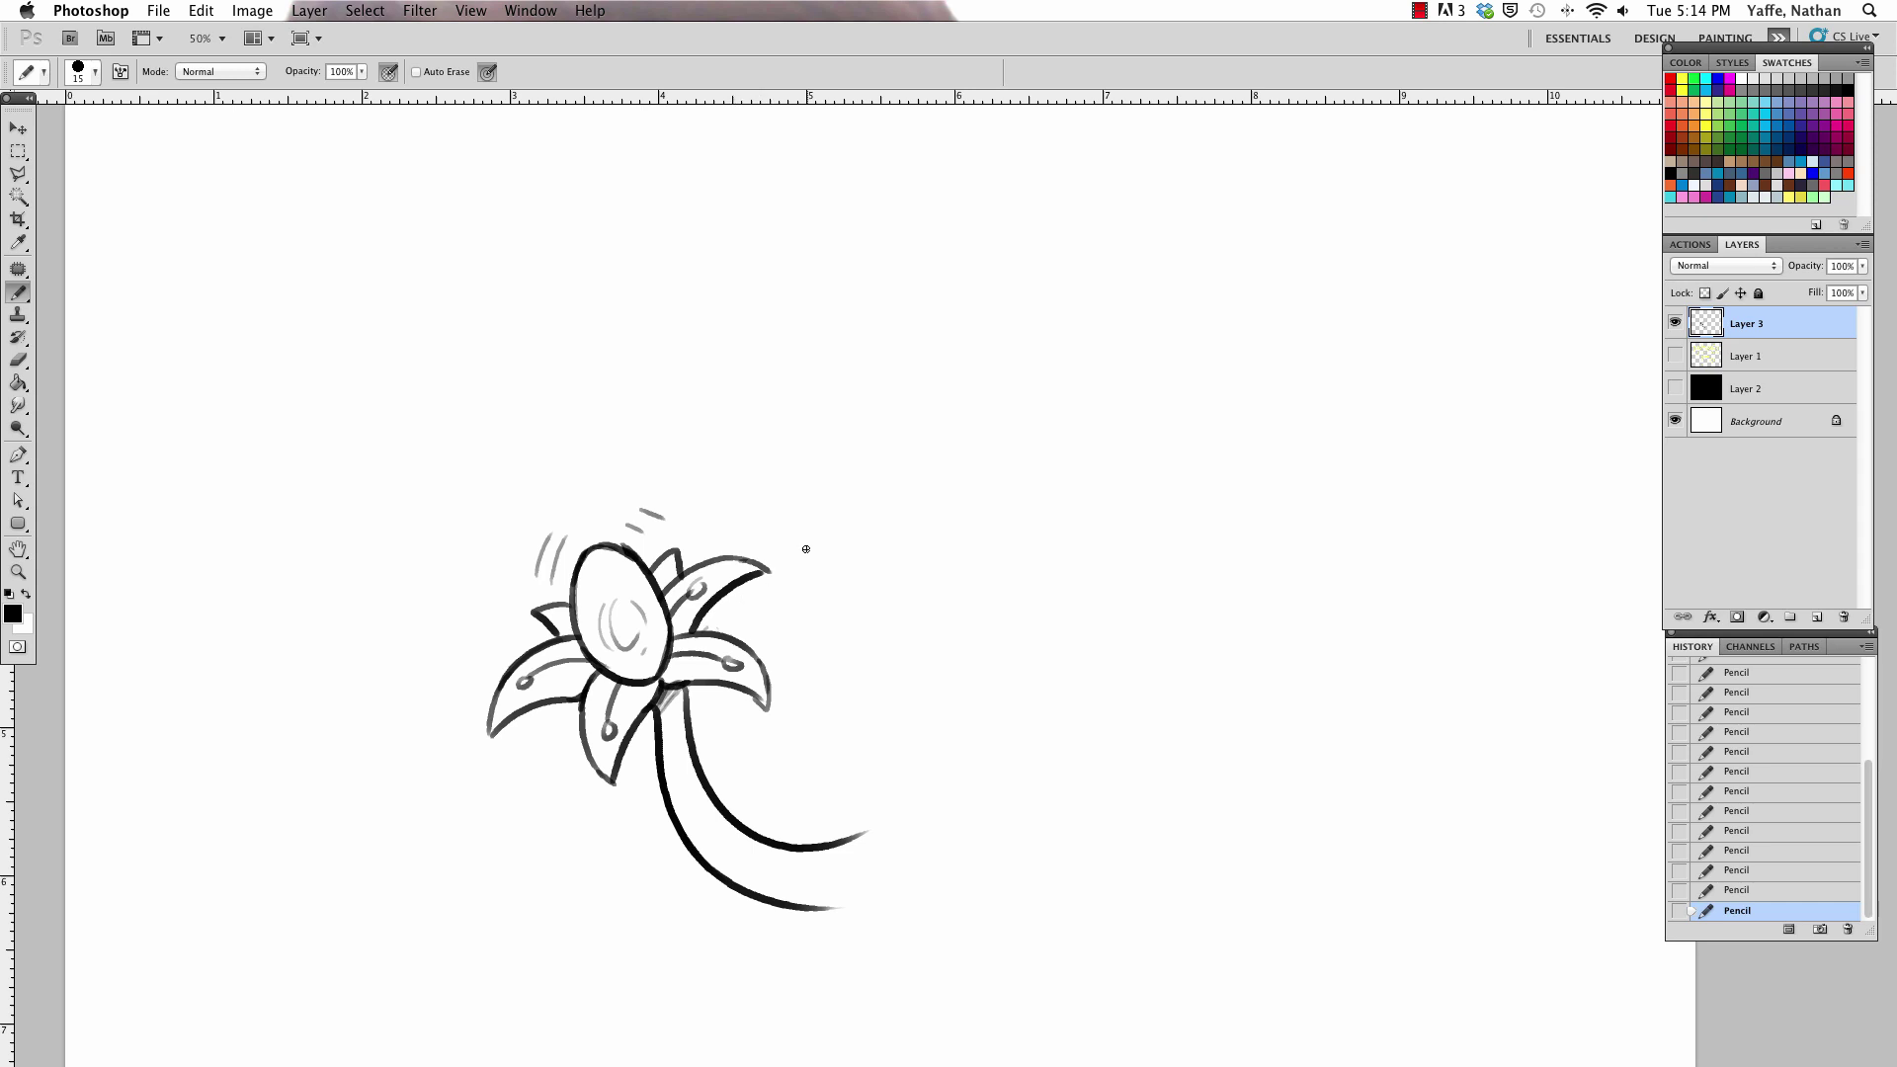
pyautogui.moveTo(547, 619); pyautogui.dragTo(564, 634)
pyautogui.moveTo(677, 556); pyautogui.dragTo(680, 579)
pyautogui.moveTo(508, 718); pyautogui.dragTo(573, 691)
pyautogui.hotkey('ctrl', 'z')
pyautogui.moveTo(489, 735); pyautogui.dragTo(588, 681)
pyautogui.hotkey('ctrl', 'z')
pyautogui.moveTo(614, 772); pyautogui.dragTo(655, 683)
# Erase the motion lines above the flower and sketch spiky glow rays around it.
pyautogui.moveTo(546, 578)
pyautogui.mouseDown()
pyautogui.moveTo(554, 525)
pyautogui.moveTo(626, 487)
pyautogui.moveTo(652, 516)
pyautogui.mouseUp()
pyautogui.moveTo(520, 537)
pyautogui.mouseDown()
pyautogui.moveTo(551, 576)
pyautogui.moveTo(573, 512)
pyautogui.moveTo(664, 499)
pyautogui.mouseUp()
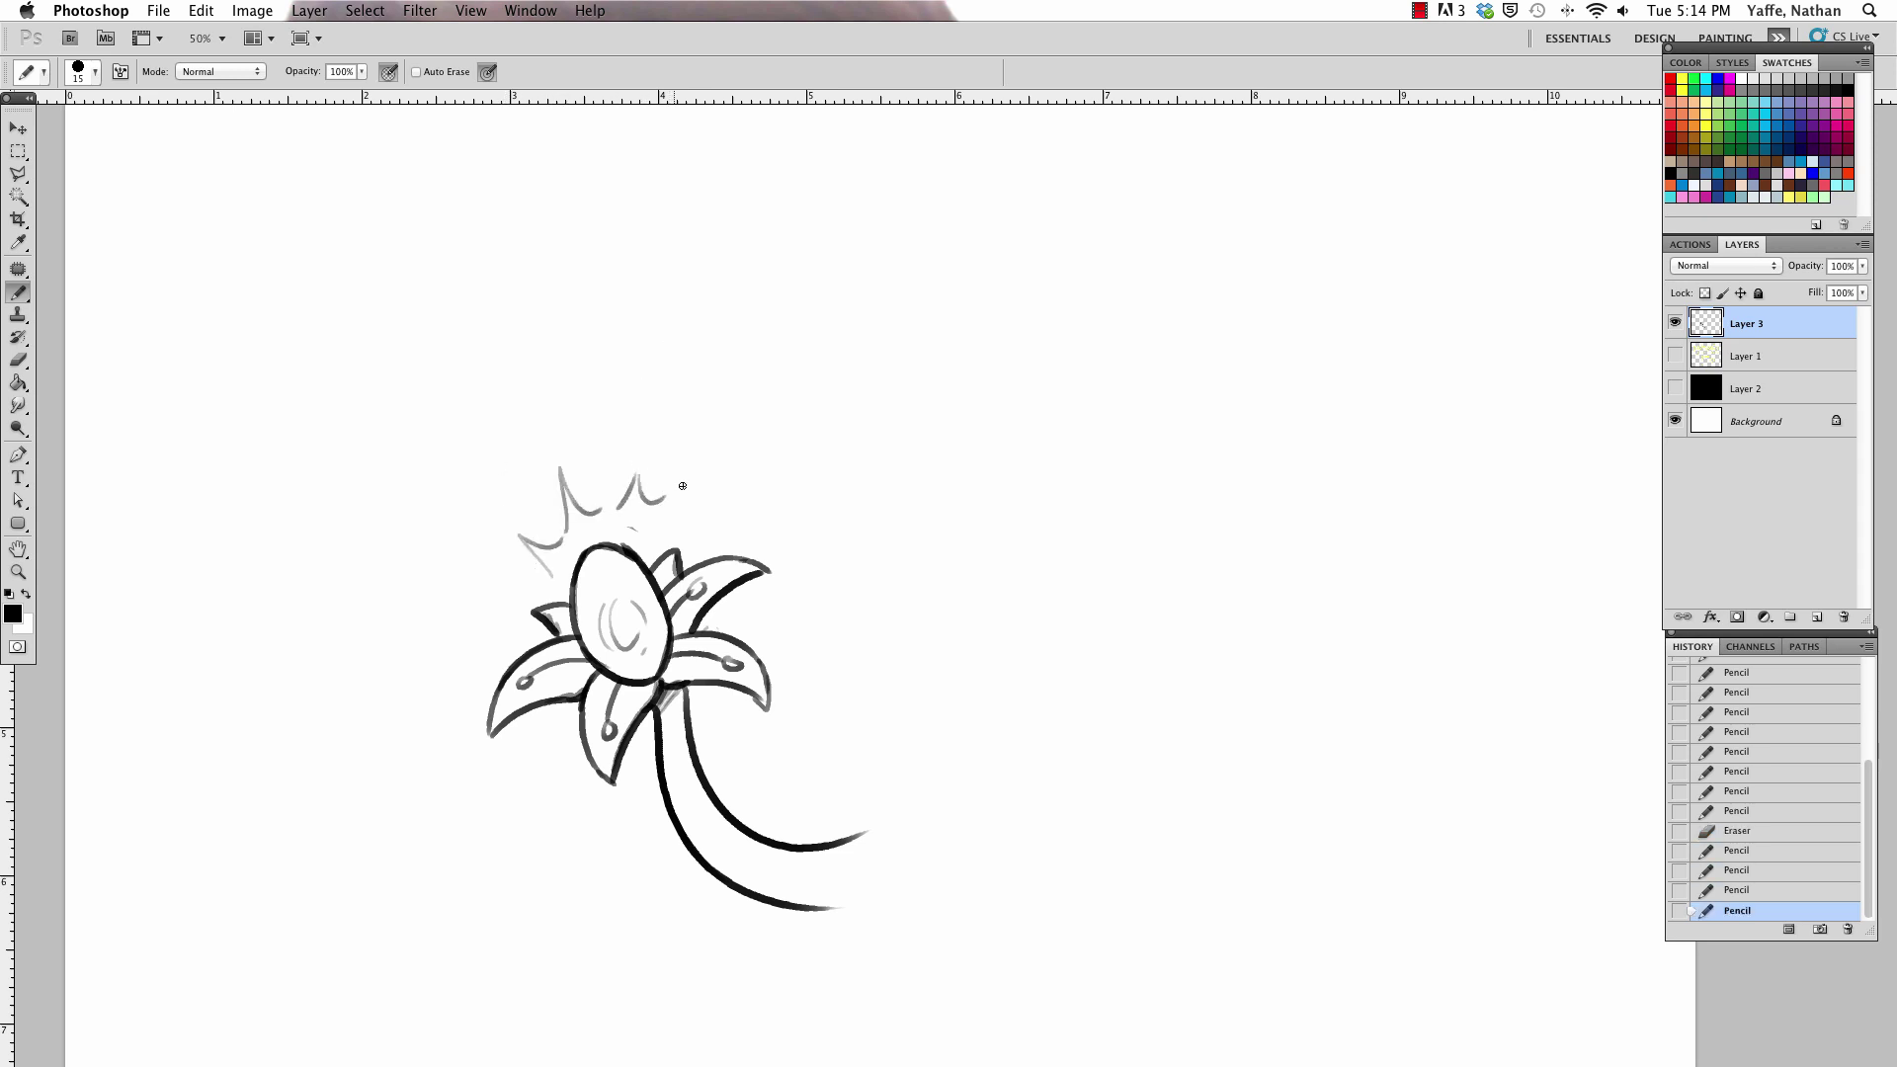
pyautogui.moveTo(497, 633); pyautogui.dragTo(540, 576)
pyautogui.moveTo(678, 506); pyautogui.dragTo(708, 533)
pyautogui.moveTo(534, 749); pyautogui.dragTo(572, 777)
pyautogui.moveTo(744, 598); pyautogui.dragTo(766, 624)
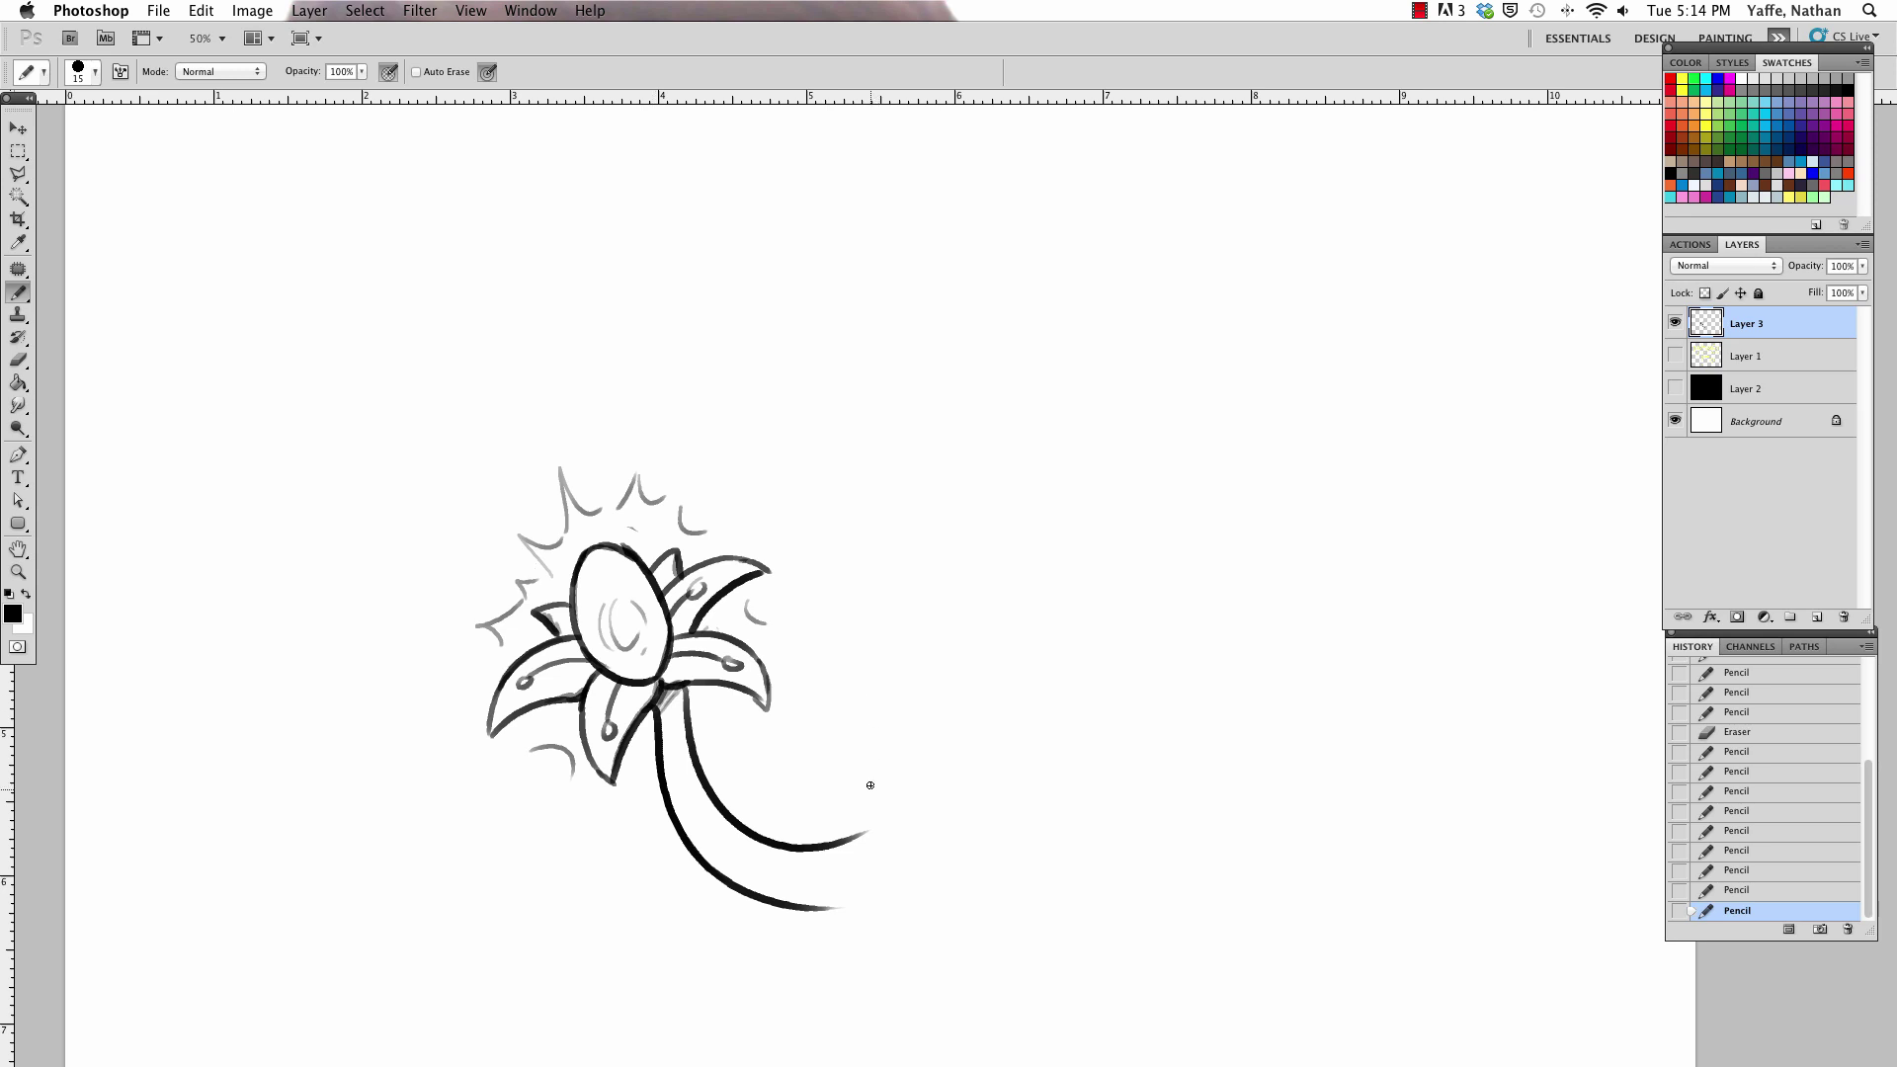
# Extend the stalk into a long S-curve rising up-right, with a parallel inner line.
pyautogui.hotkey('ctrl', 'z')
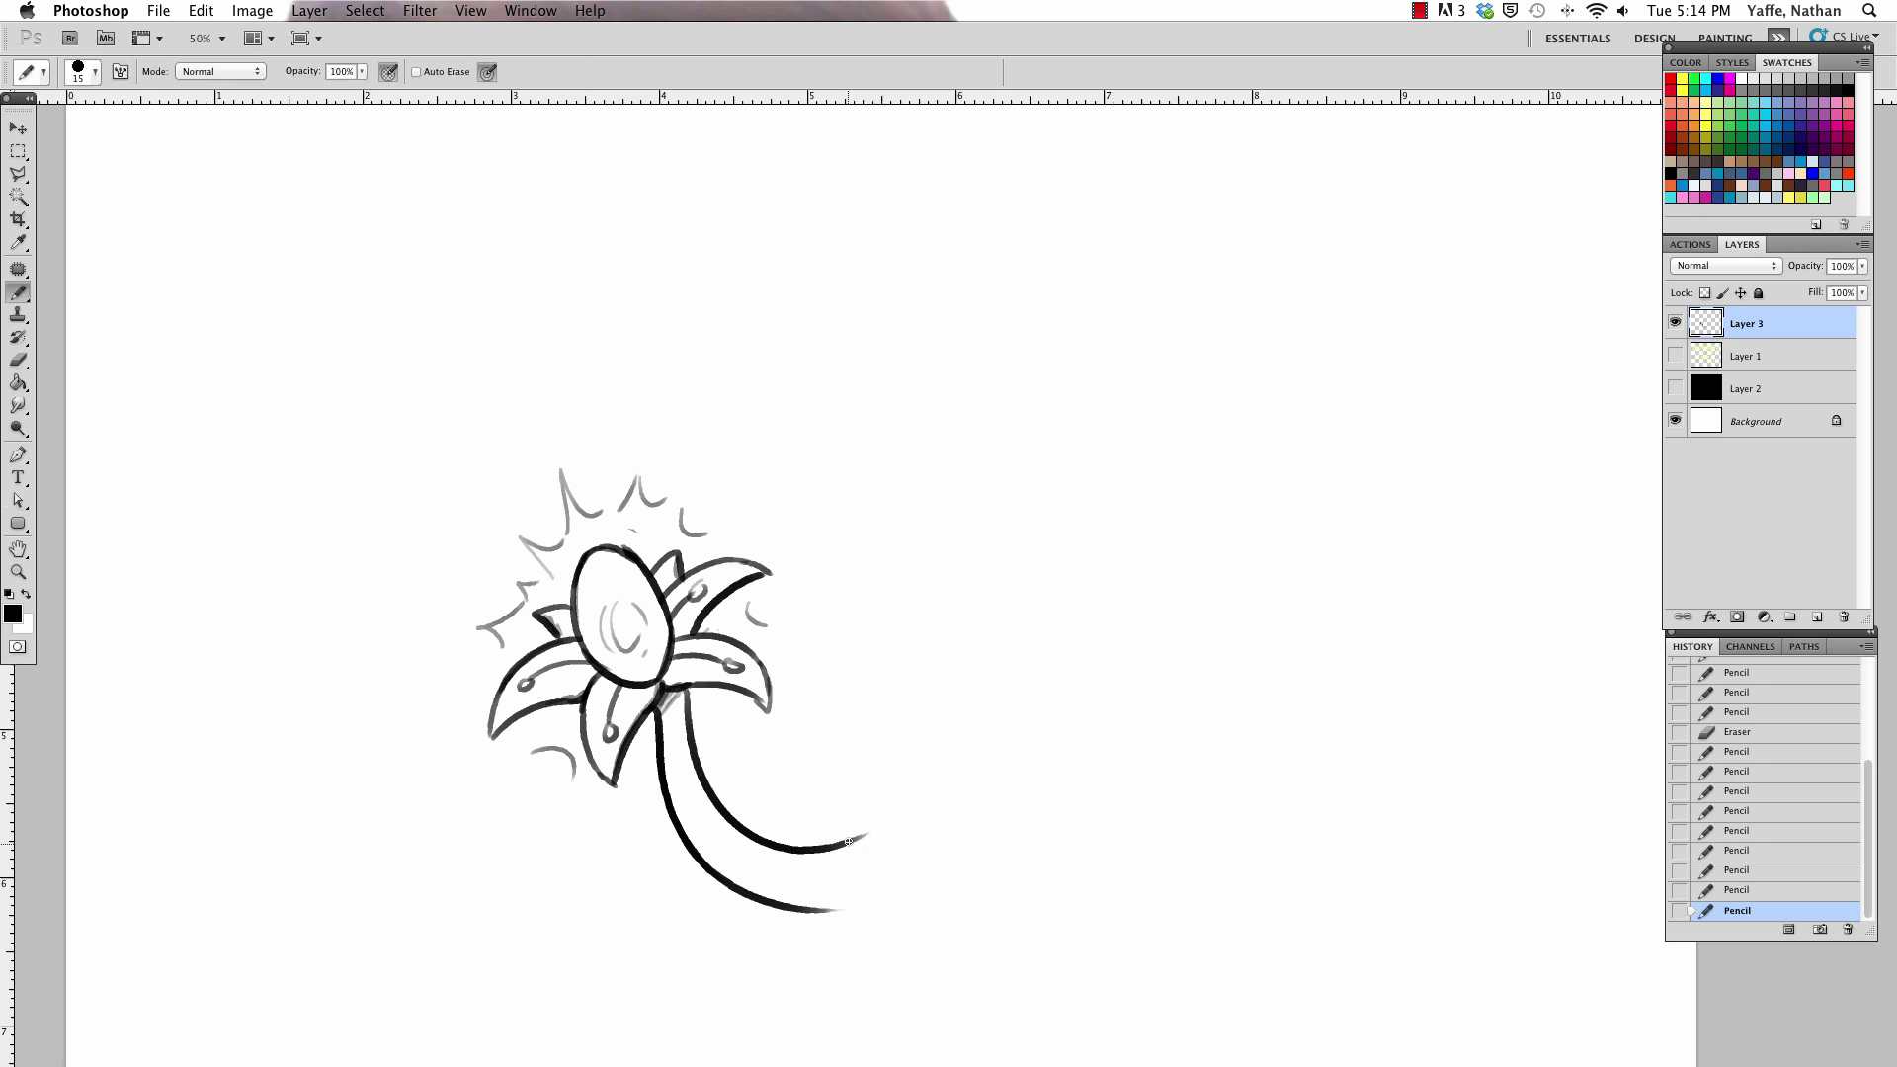
pyautogui.moveTo(842, 846); pyautogui.dragTo(892, 801)
pyautogui.moveTo(937, 692); pyautogui.dragTo(857, 840)
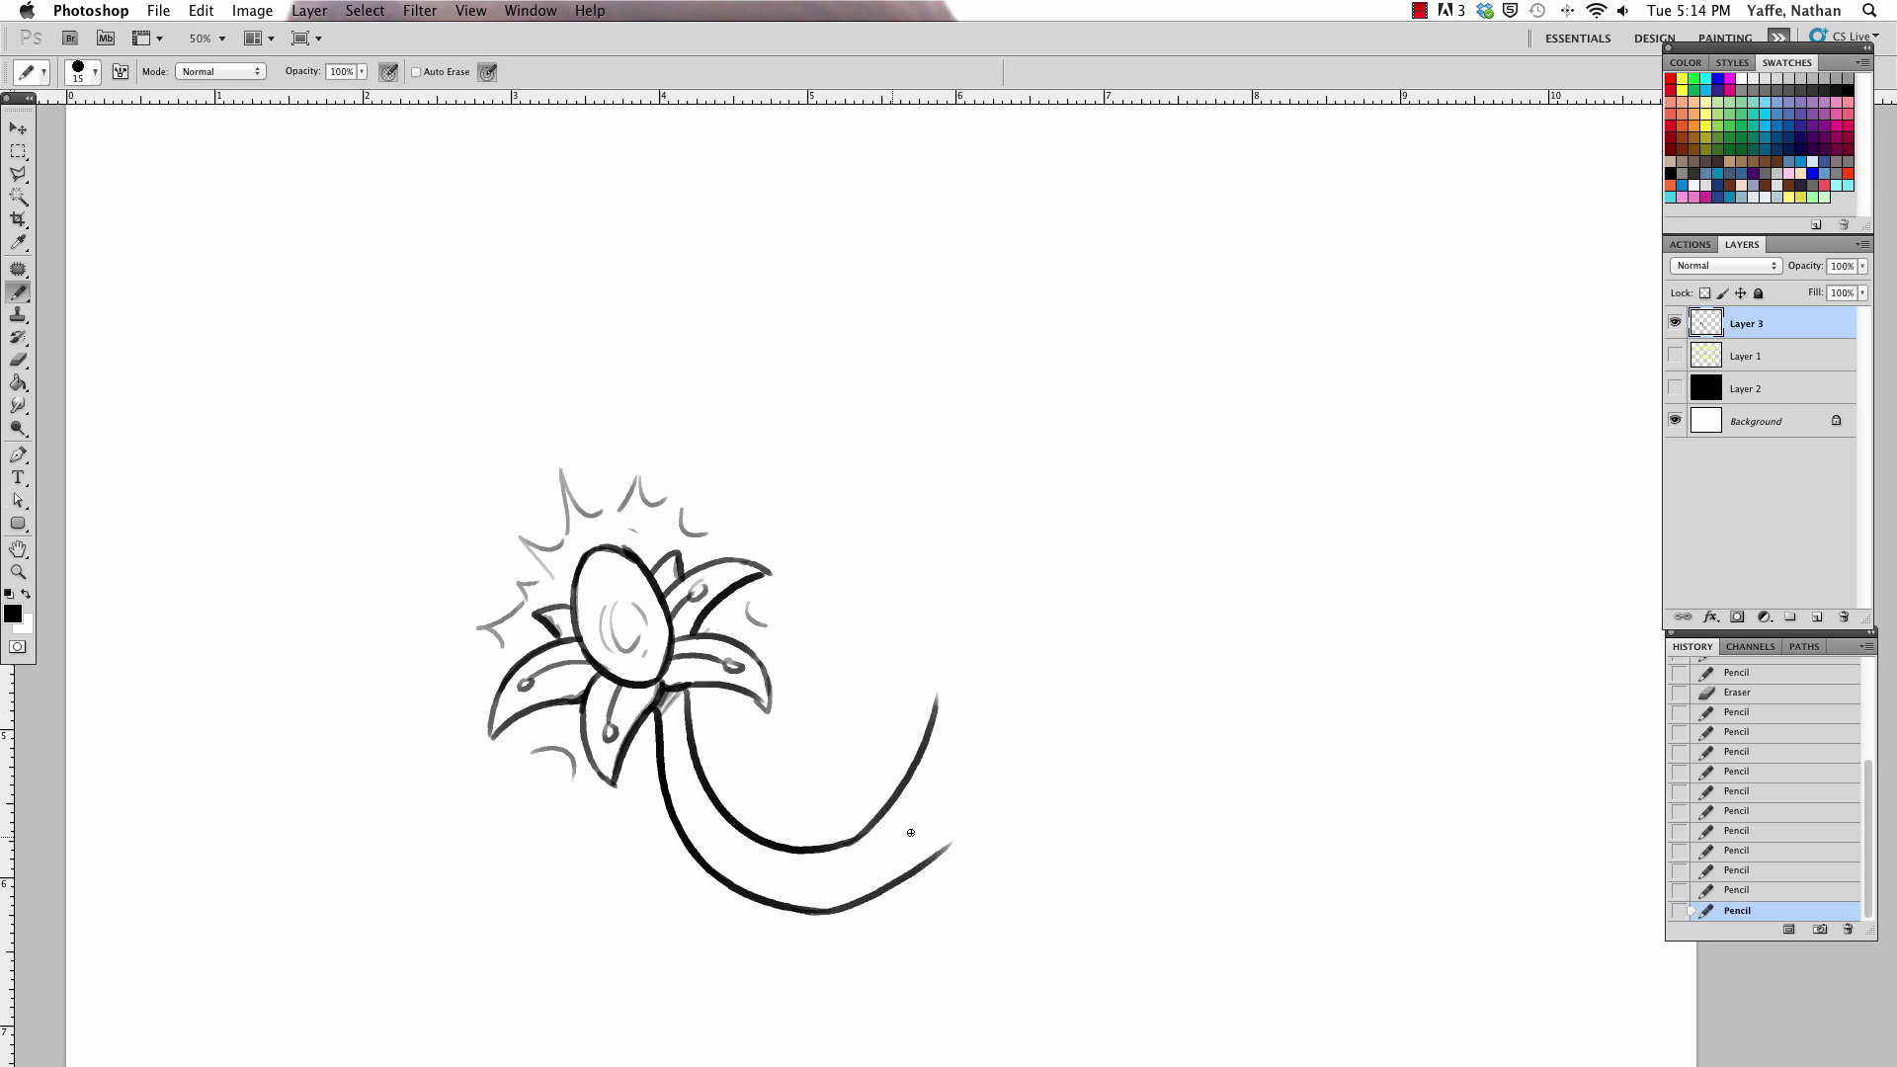
pyautogui.moveTo(807, 910); pyautogui.dragTo(969, 842)
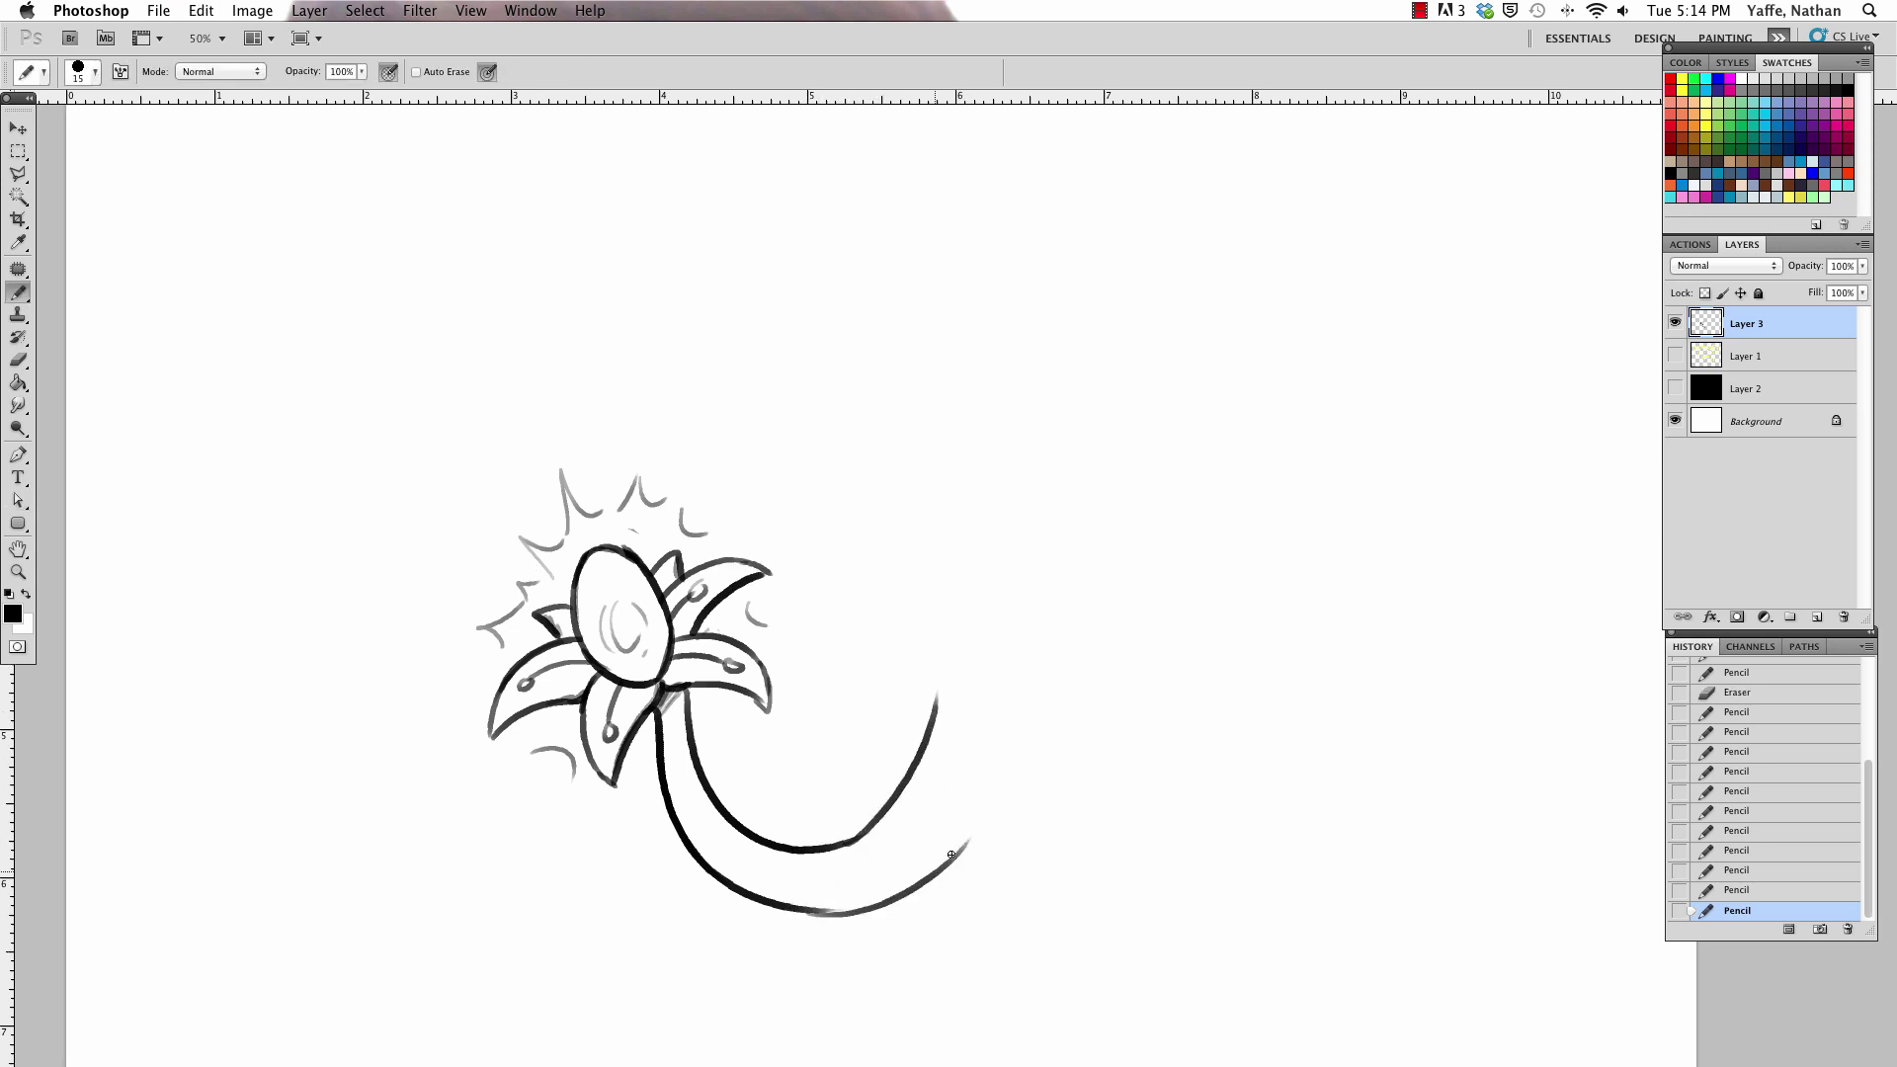
pyautogui.moveTo(815, 914); pyautogui.dragTo(886, 904)
pyautogui.moveTo(846, 841); pyautogui.dragTo(902, 788)
pyautogui.moveTo(937, 697); pyautogui.dragTo(1182, 465)
pyautogui.moveTo(942, 862); pyautogui.dragTo(1011, 758)
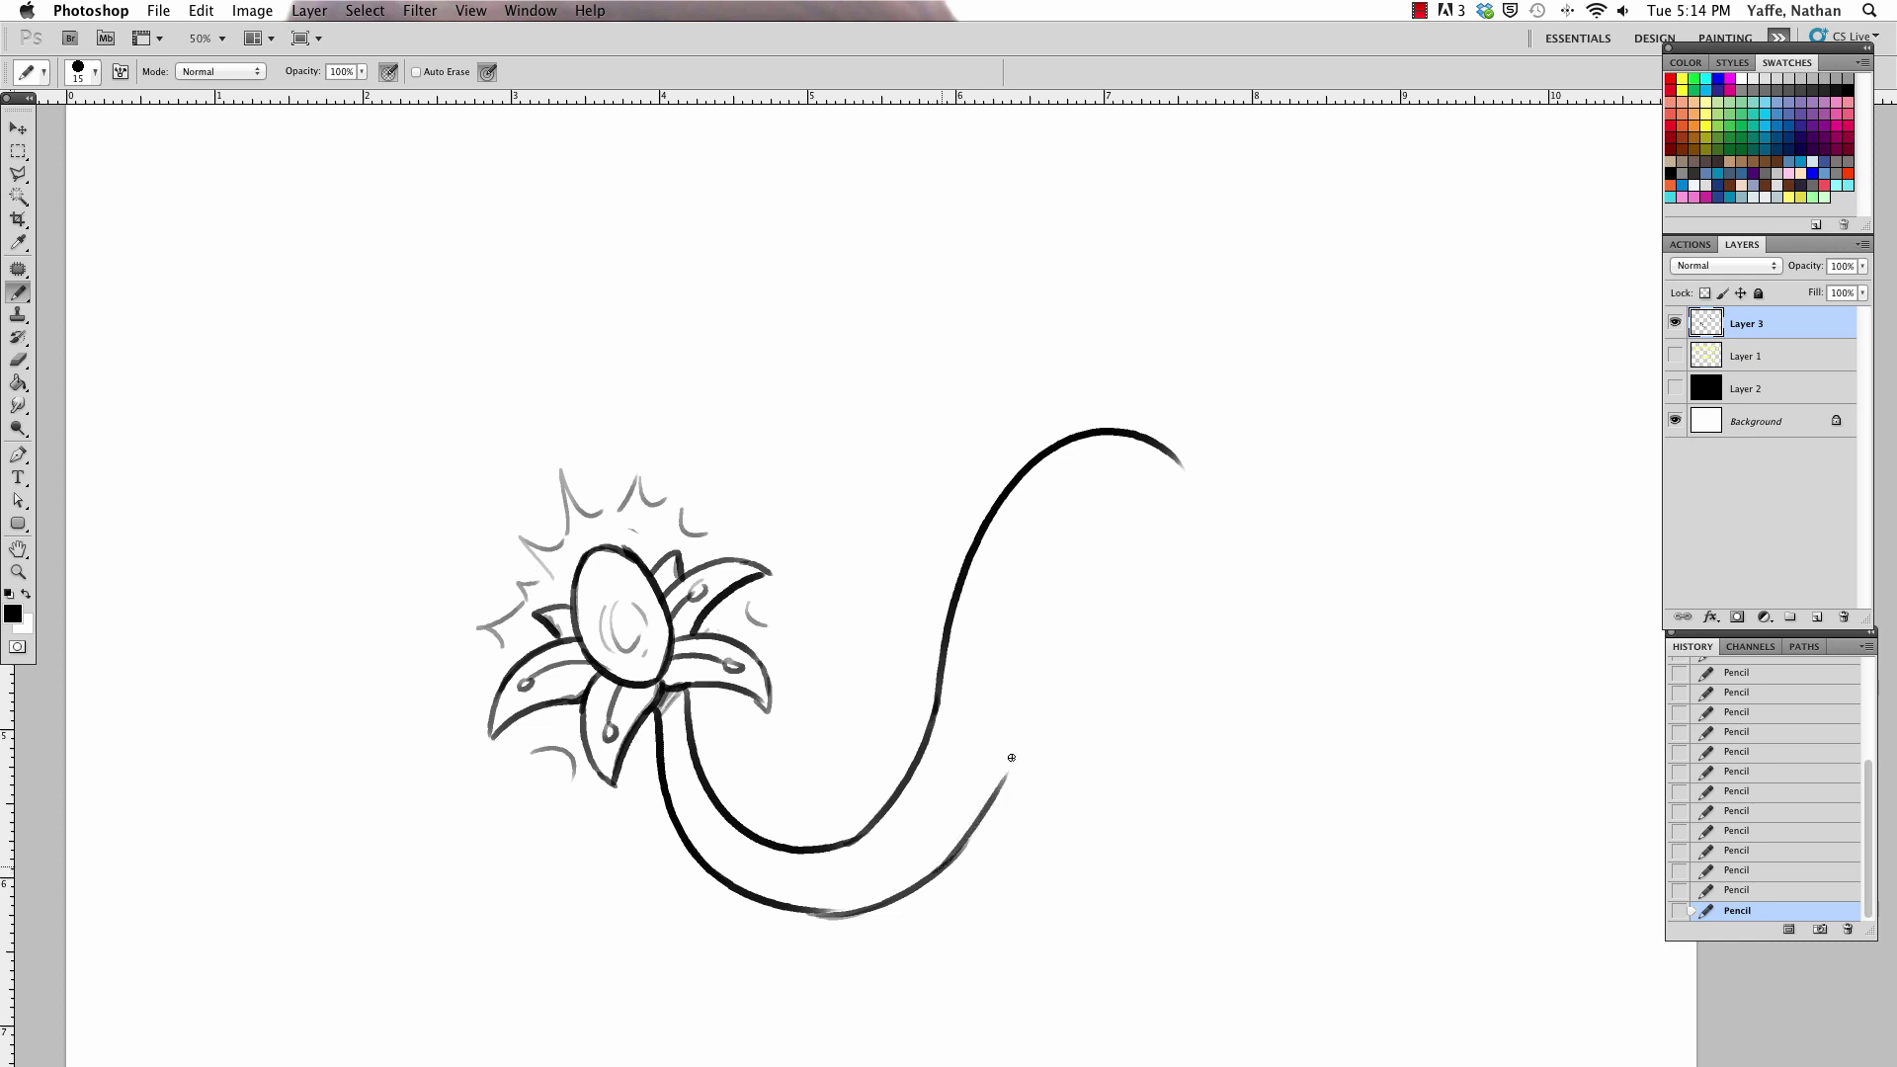
pyautogui.moveTo(950, 853); pyautogui.dragTo(1126, 581)
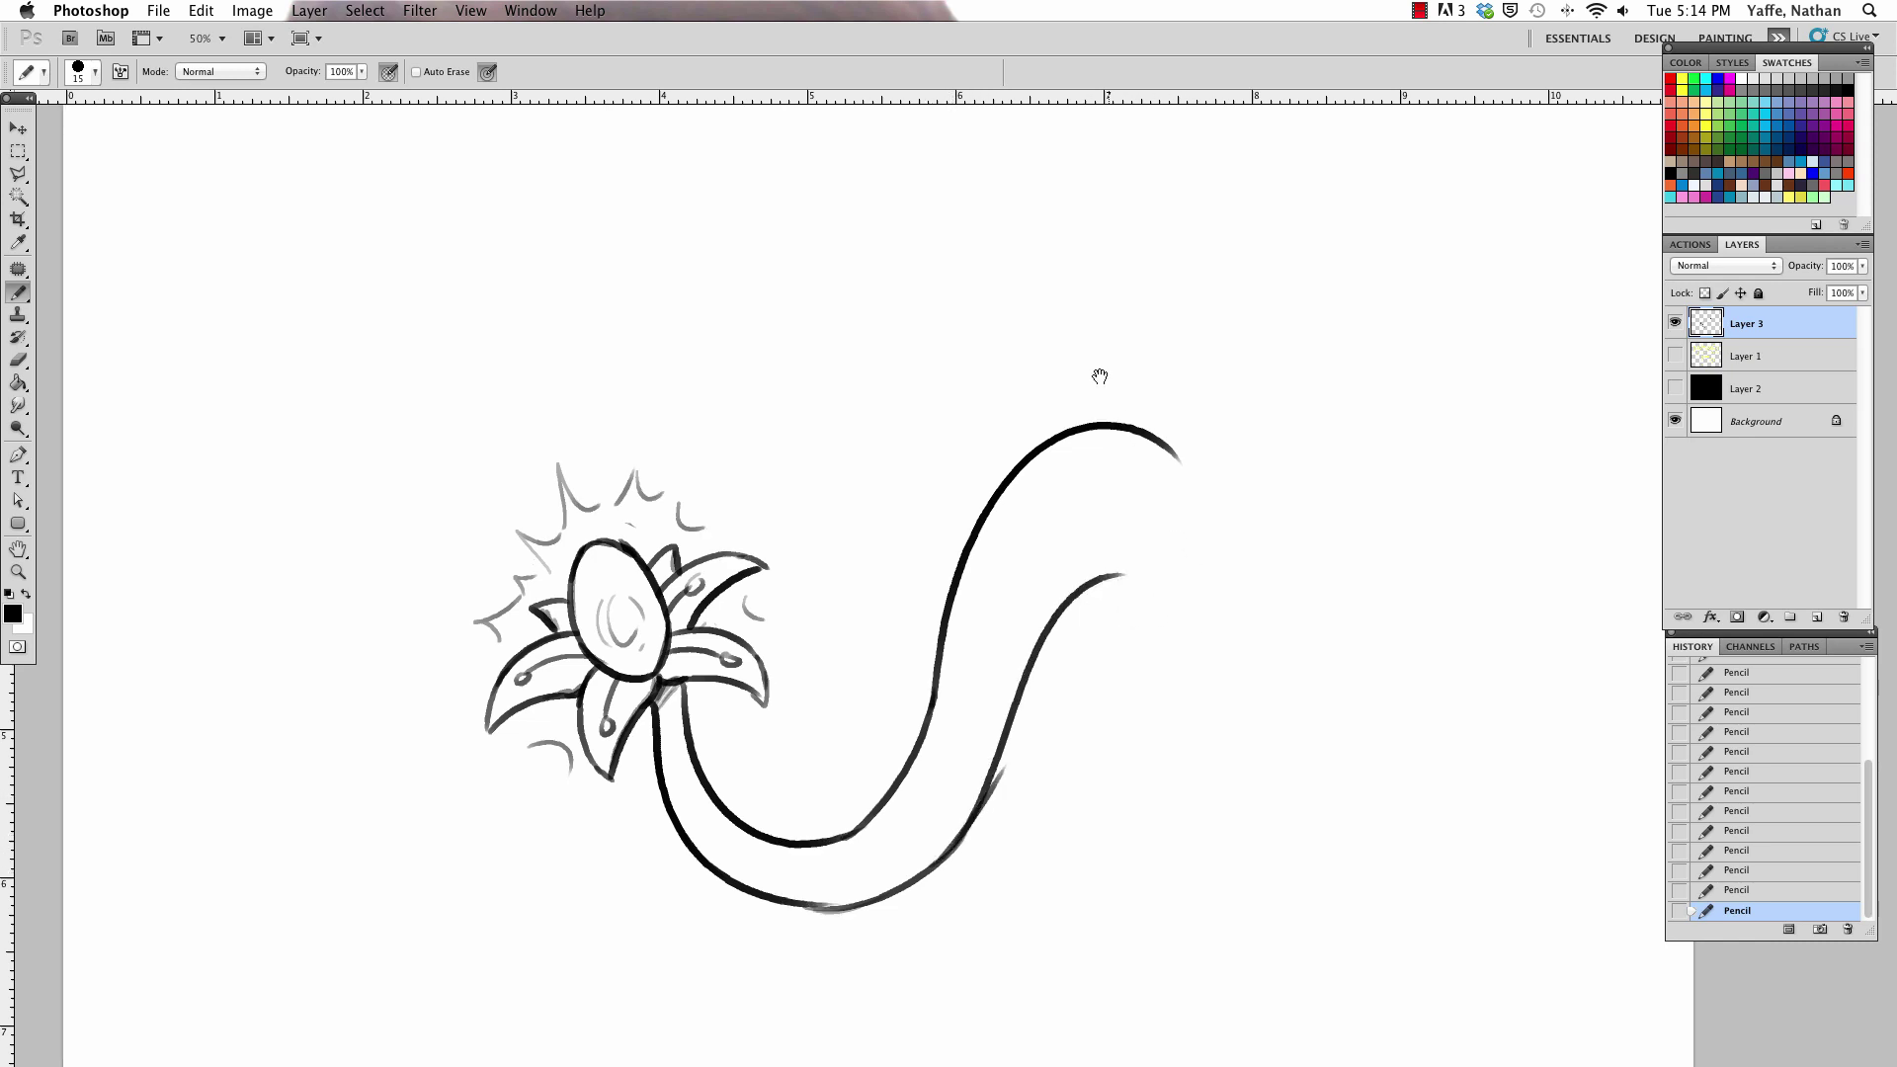
# Pan to the stalk's end, draw the jaw hook and tooth prongs, then try a thicker black mouth stroke.
pyautogui.scroll(-5, 1101, 373)
pyautogui.hscroll(2, 1100, 372)
pyautogui.moveTo(1037, 383)
pyautogui.mouseDown()
pyautogui.moveTo(1101, 465)
pyautogui.moveTo(1130, 405)
pyautogui.moveTo(997, 523)
pyautogui.moveTo(1067, 657)
pyautogui.mouseUp()
pyautogui.moveTo(1028, 540)
pyautogui.mouseDown()
pyautogui.moveTo(1065, 652)
pyautogui.moveTo(1094, 647)
pyautogui.moveTo(1129, 578)
pyautogui.moveTo(1184, 634)
pyautogui.moveTo(1185, 573)
pyautogui.moveTo(1292, 473)
pyautogui.moveTo(1295, 410)
pyautogui.moveTo(1291, 533)
pyautogui.moveTo(1217, 618)
pyautogui.moveTo(1146, 642)
pyautogui.moveTo(1181, 695)
pyautogui.moveTo(1101, 654)
pyautogui.moveTo(1139, 718)
pyautogui.moveTo(1069, 682)
pyautogui.moveTo(1153, 739)
pyautogui.mouseUp()
pyautogui.press(']')
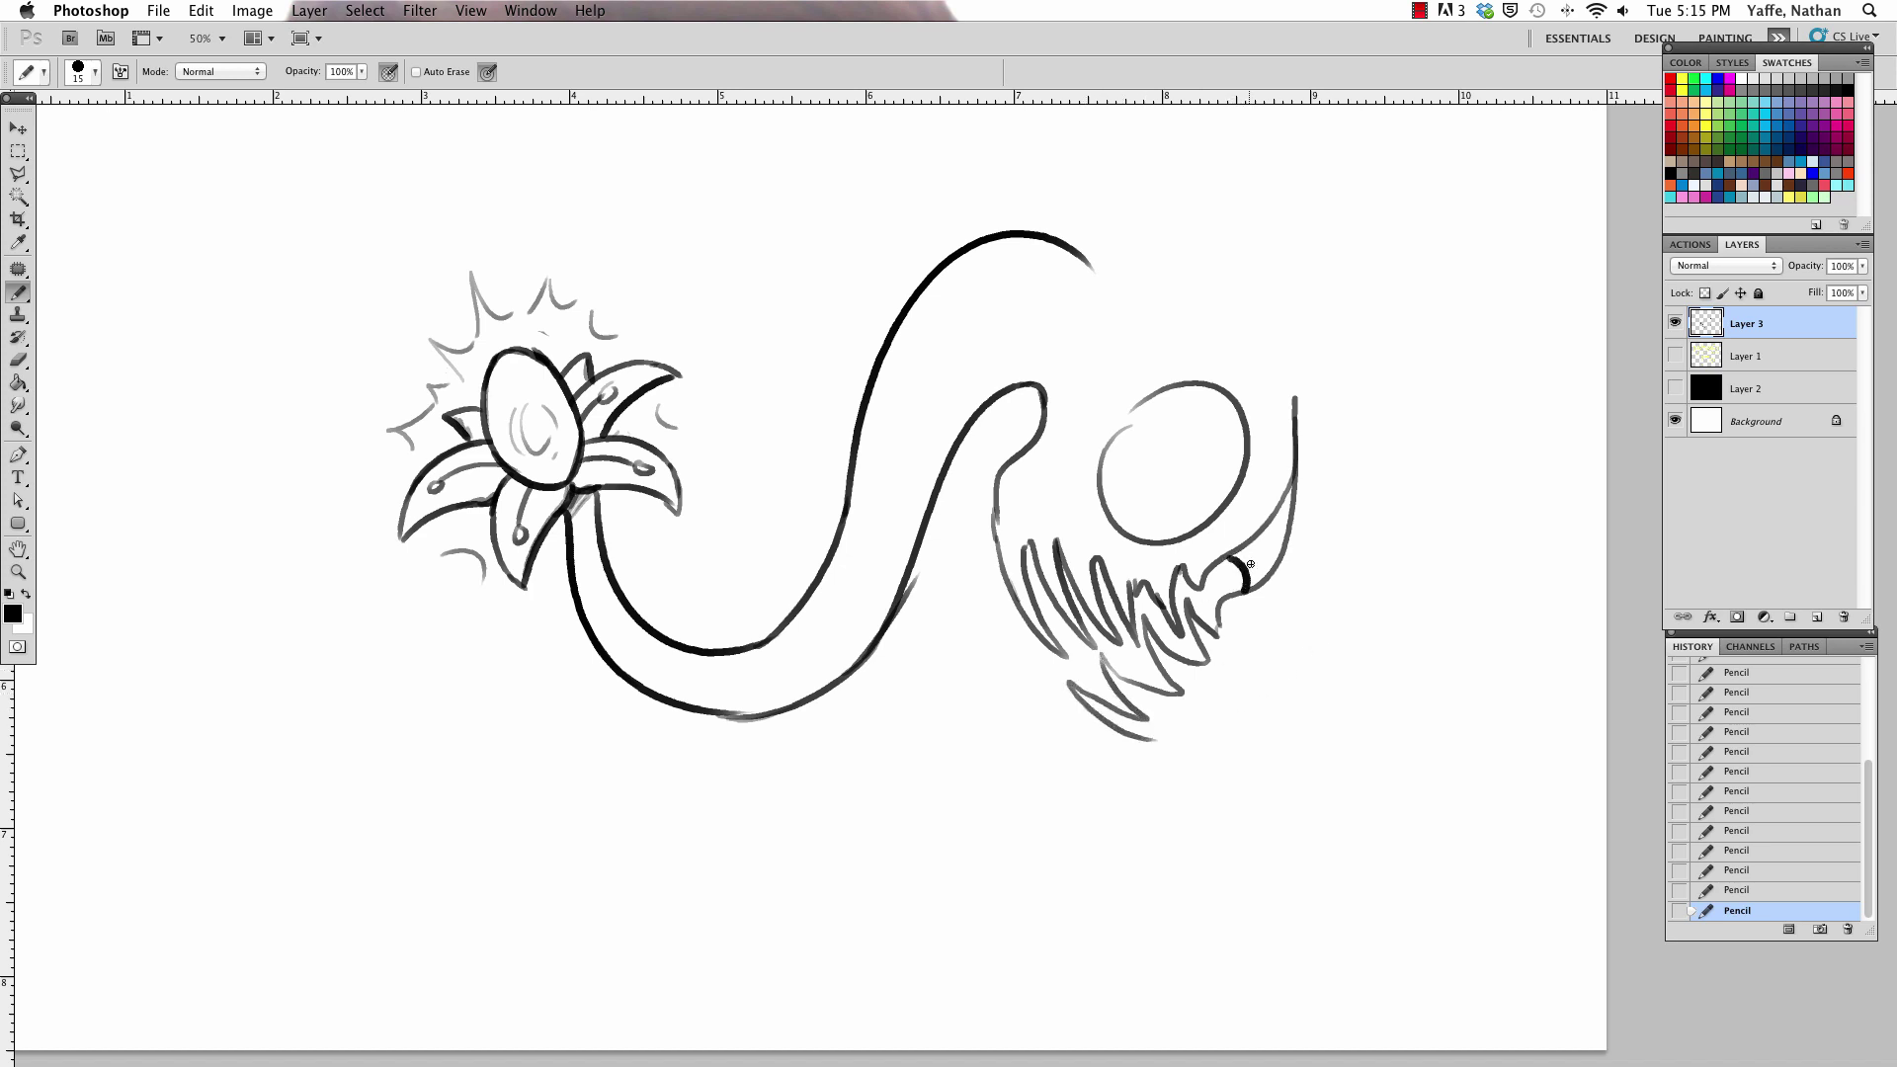
pyautogui.moveTo(1245, 591)
pyautogui.mouseDown()
pyautogui.moveTo(1249, 541)
pyautogui.moveTo(1181, 588)
pyautogui.moveTo(1197, 657)
pyautogui.moveTo(1185, 587)
pyautogui.mouseUp()
pyautogui.hotkey('ctrl', 'z')
# Enlarge the black mouth spot and fill the zigzag teeth with dark strokes.
pyautogui.moveTo(1205, 619)
pyautogui.mouseDown()
pyautogui.moveTo(1195, 593)
pyautogui.moveTo(1210, 622)
pyautogui.moveTo(1217, 578)
pyautogui.moveTo(1195, 660)
pyautogui.moveTo(1138, 590)
pyautogui.moveTo(1164, 694)
pyautogui.mouseUp()
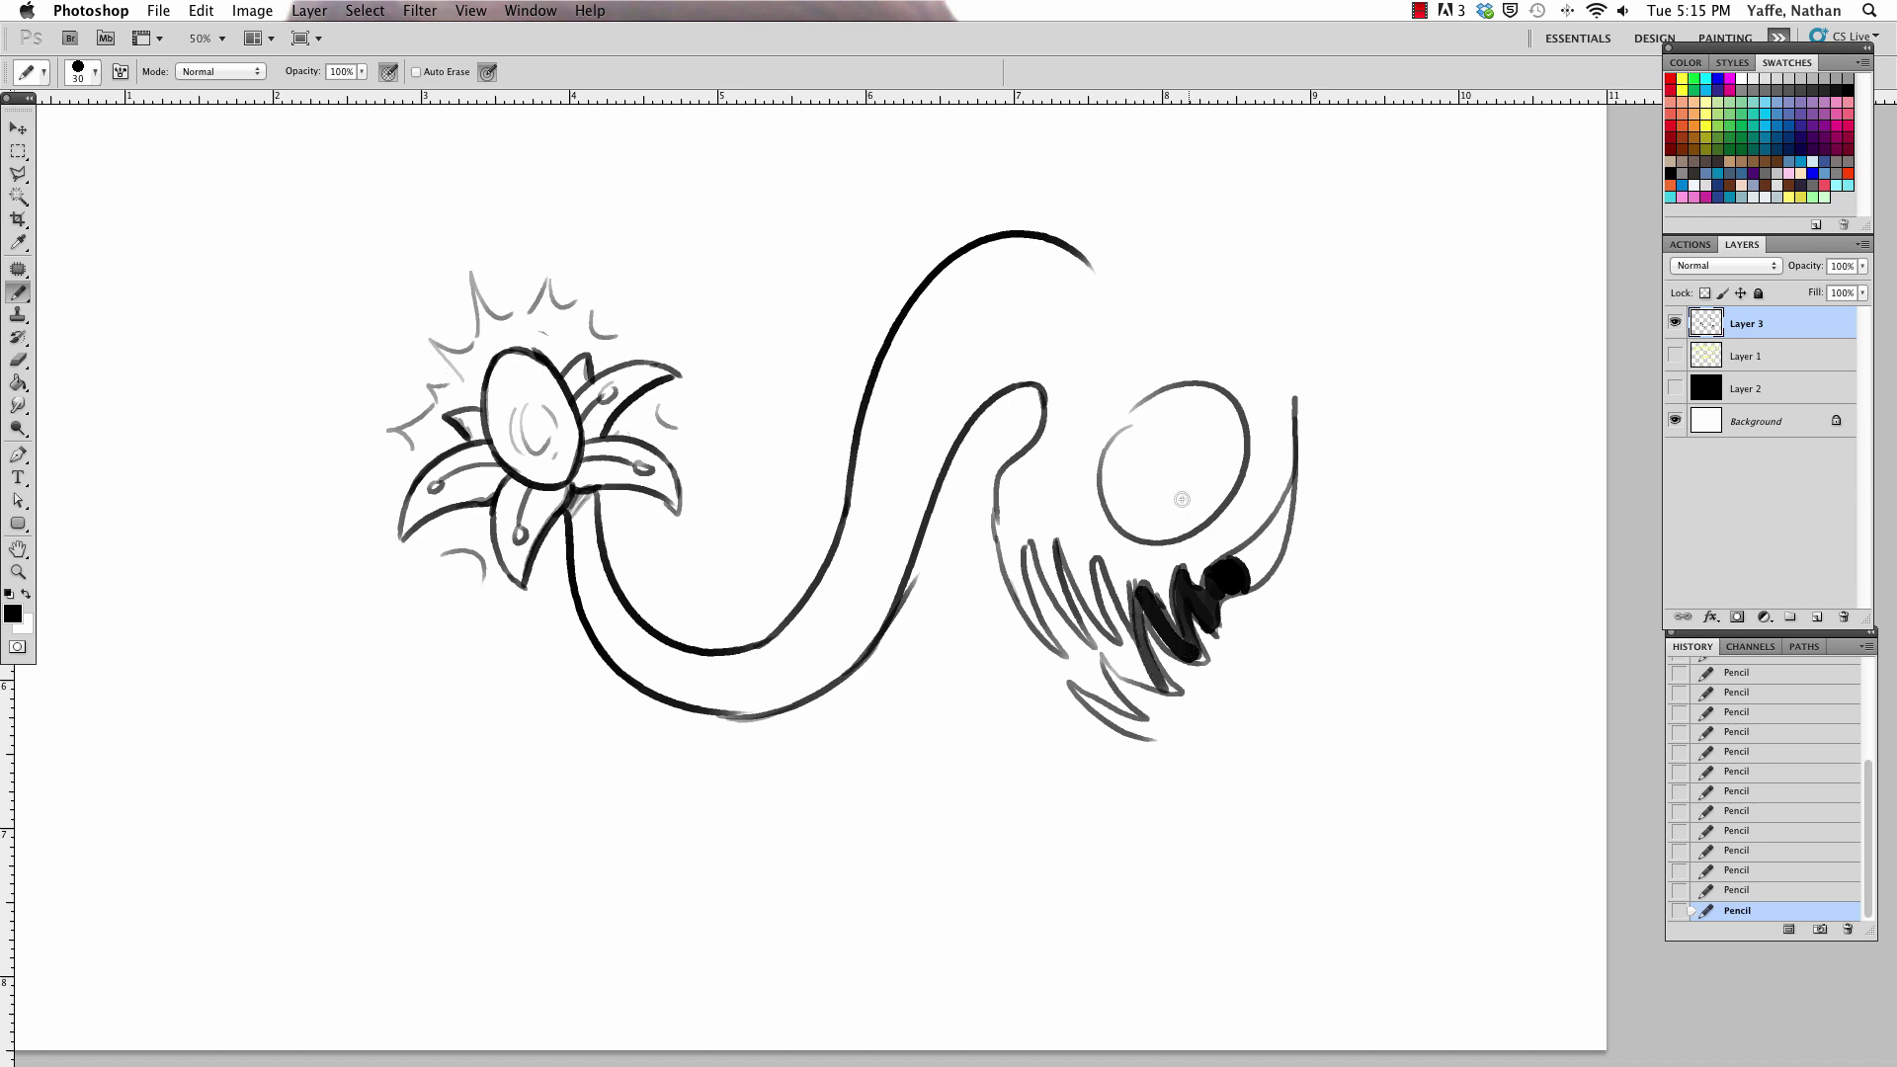
pyautogui.moveTo(1095, 566); pyautogui.dragTo(1166, 692)
pyautogui.moveTo(1074, 588); pyautogui.dragTo(1166, 692)
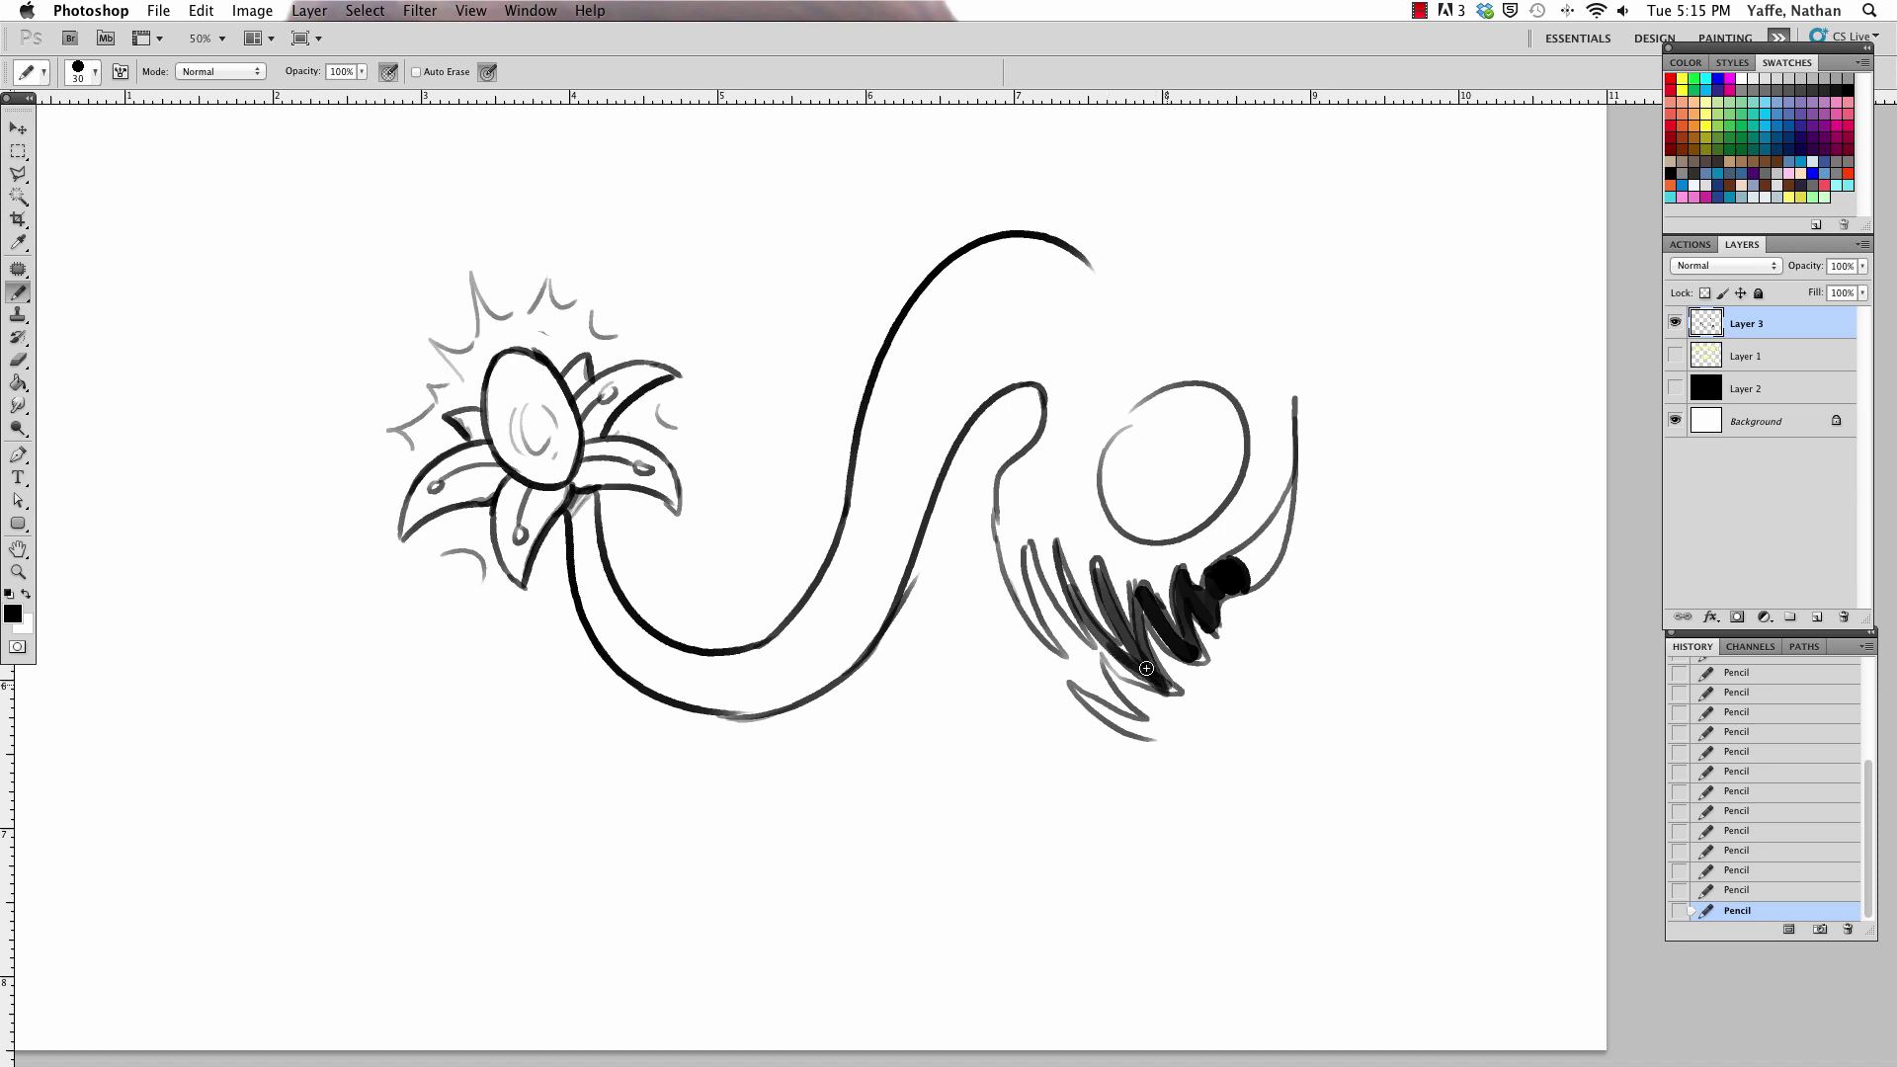
pyautogui.moveTo(1095, 565)
pyautogui.mouseDown()
pyautogui.moveTo(1129, 629)
pyautogui.moveTo(1161, 611)
pyautogui.moveTo(1178, 650)
pyautogui.mouseUp()
# Erase a stray line near the head and refine the eye with closing and surrounding arcs.
pyautogui.press('a')
pyautogui.press('b')
pyautogui.press('e')
pyautogui.moveTo(1124, 425)
pyautogui.mouseDown()
pyautogui.moveTo(1162, 496)
pyautogui.moveTo(1161, 389)
pyautogui.moveTo(1139, 403)
pyautogui.mouseUp()
pyautogui.press('b')
pyautogui.moveTo(1144, 540); pyautogui.dragTo(1222, 523)
pyautogui.moveTo(1267, 432); pyautogui.dragTo(1226, 517)
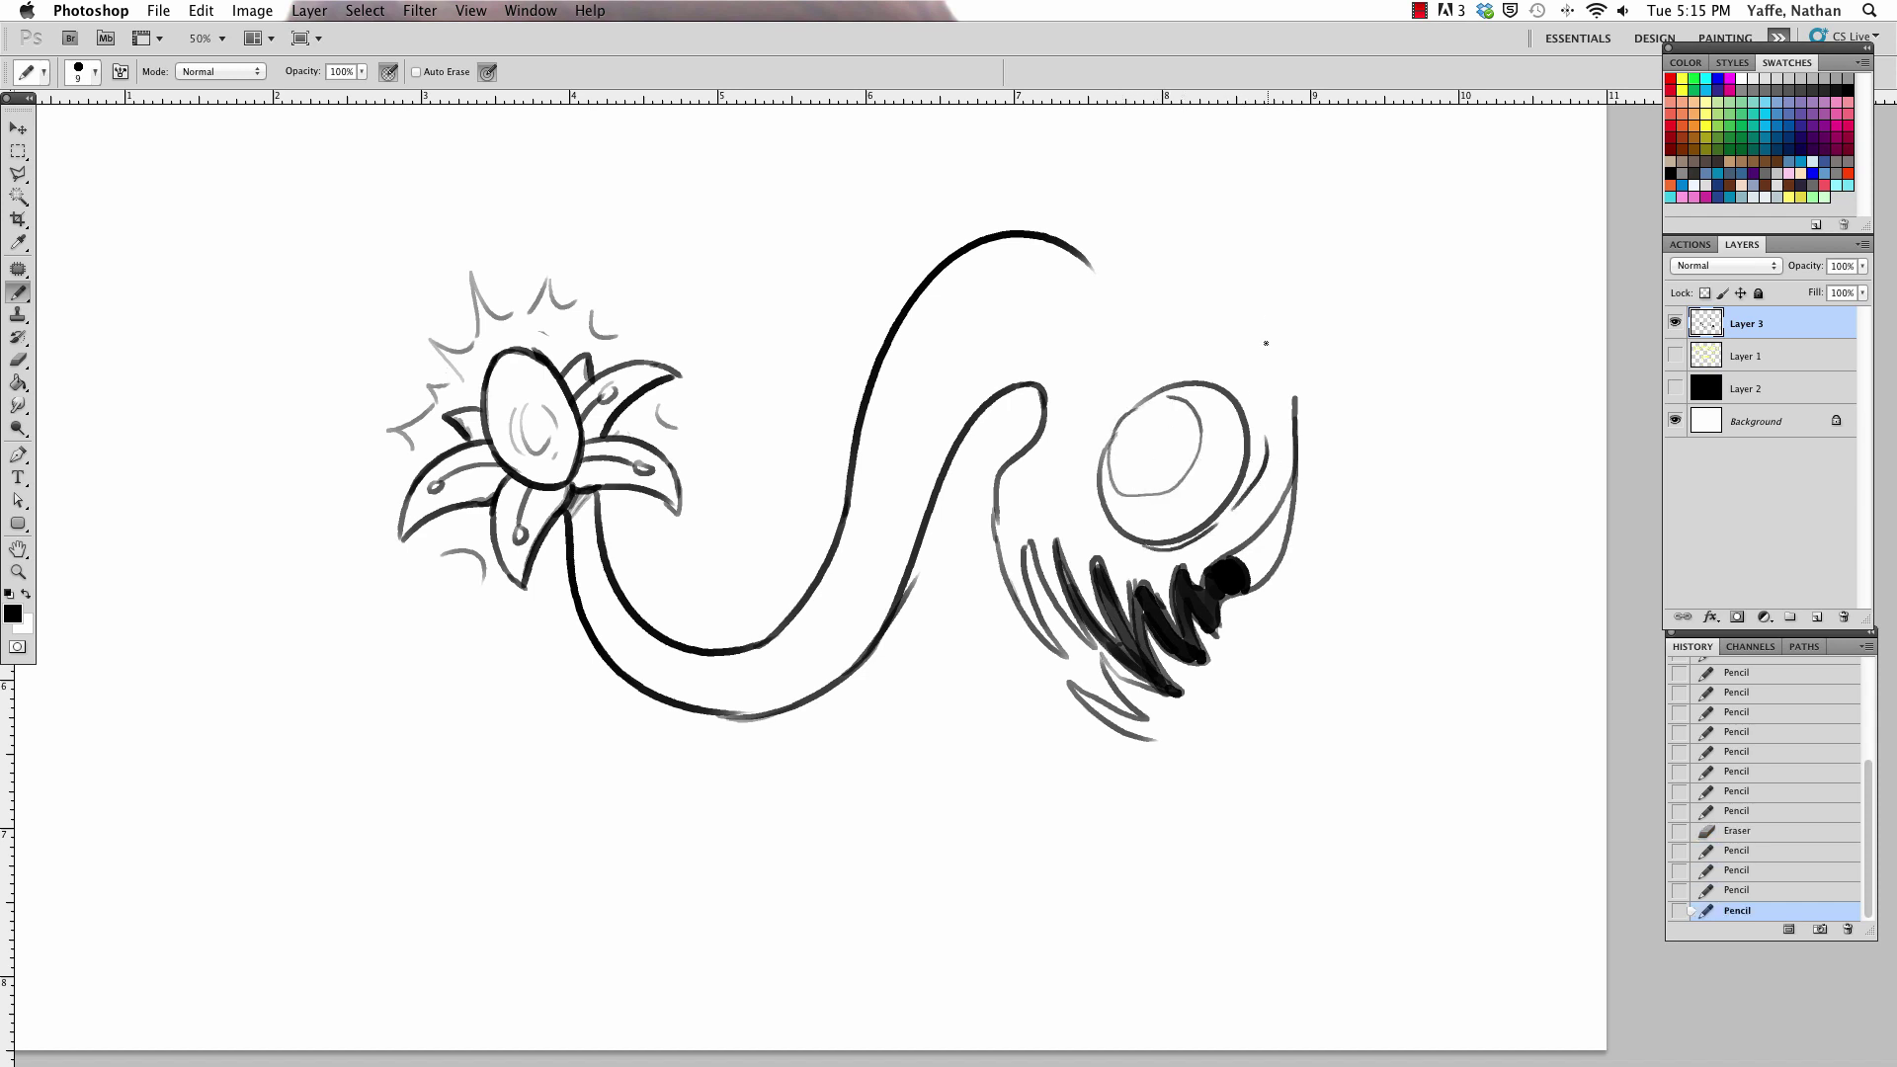
pyautogui.hotkey('ctrl', 'z')
pyautogui.moveTo(1249, 393); pyautogui.dragTo(1235, 510)
pyautogui.moveTo(1102, 524); pyautogui.dragTo(1136, 382)
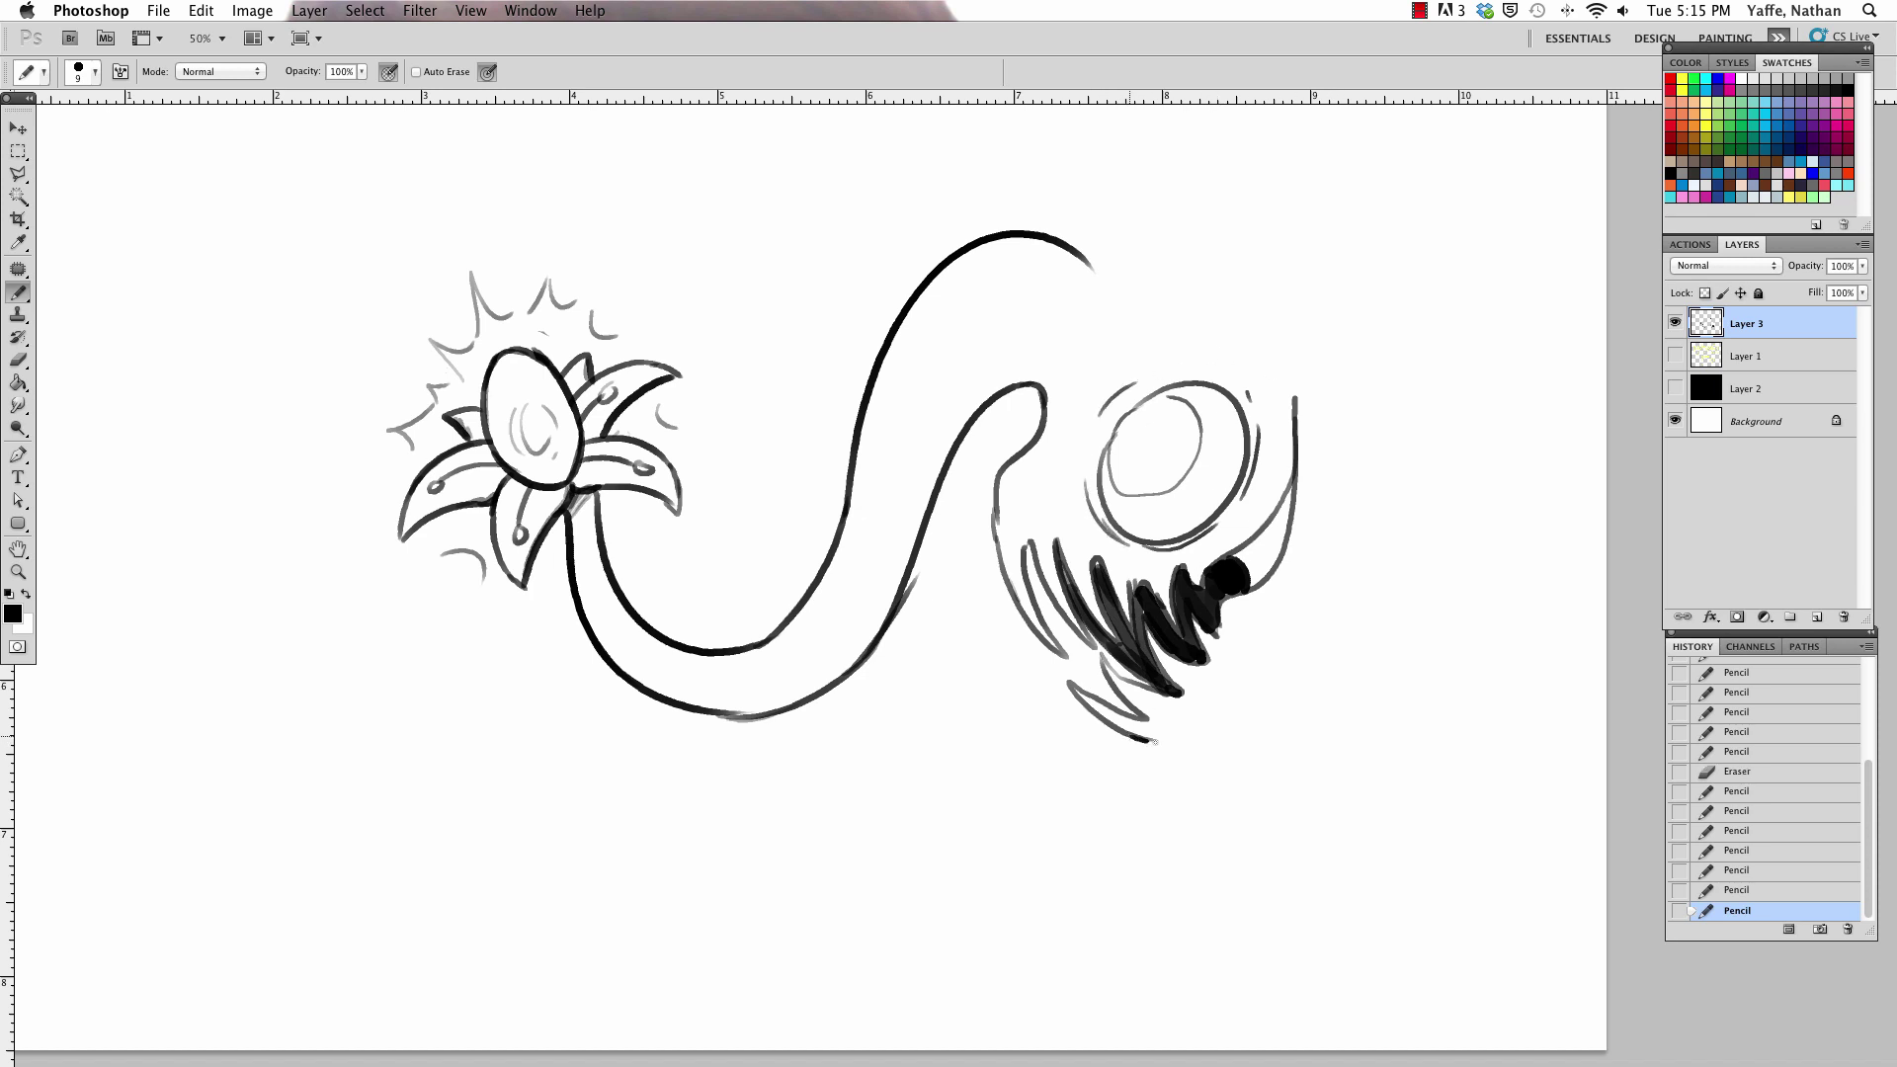
# Extend the jaw outline rightward and curve it up, adding the lower jaw line.
pyautogui.moveTo(1154, 741); pyautogui.dragTo(1222, 736)
pyautogui.moveTo(1112, 655)
pyautogui.mouseDown()
pyautogui.moveTo(1151, 689)
pyautogui.moveTo(1346, 660)
pyautogui.moveTo(1346, 638)
pyautogui.mouseUp()
pyautogui.hotkey('ctrl', 'z')
pyautogui.moveTo(1409, 534); pyautogui.dragTo(1346, 637)
pyautogui.moveTo(1396, 402); pyautogui.dragTo(1360, 576)
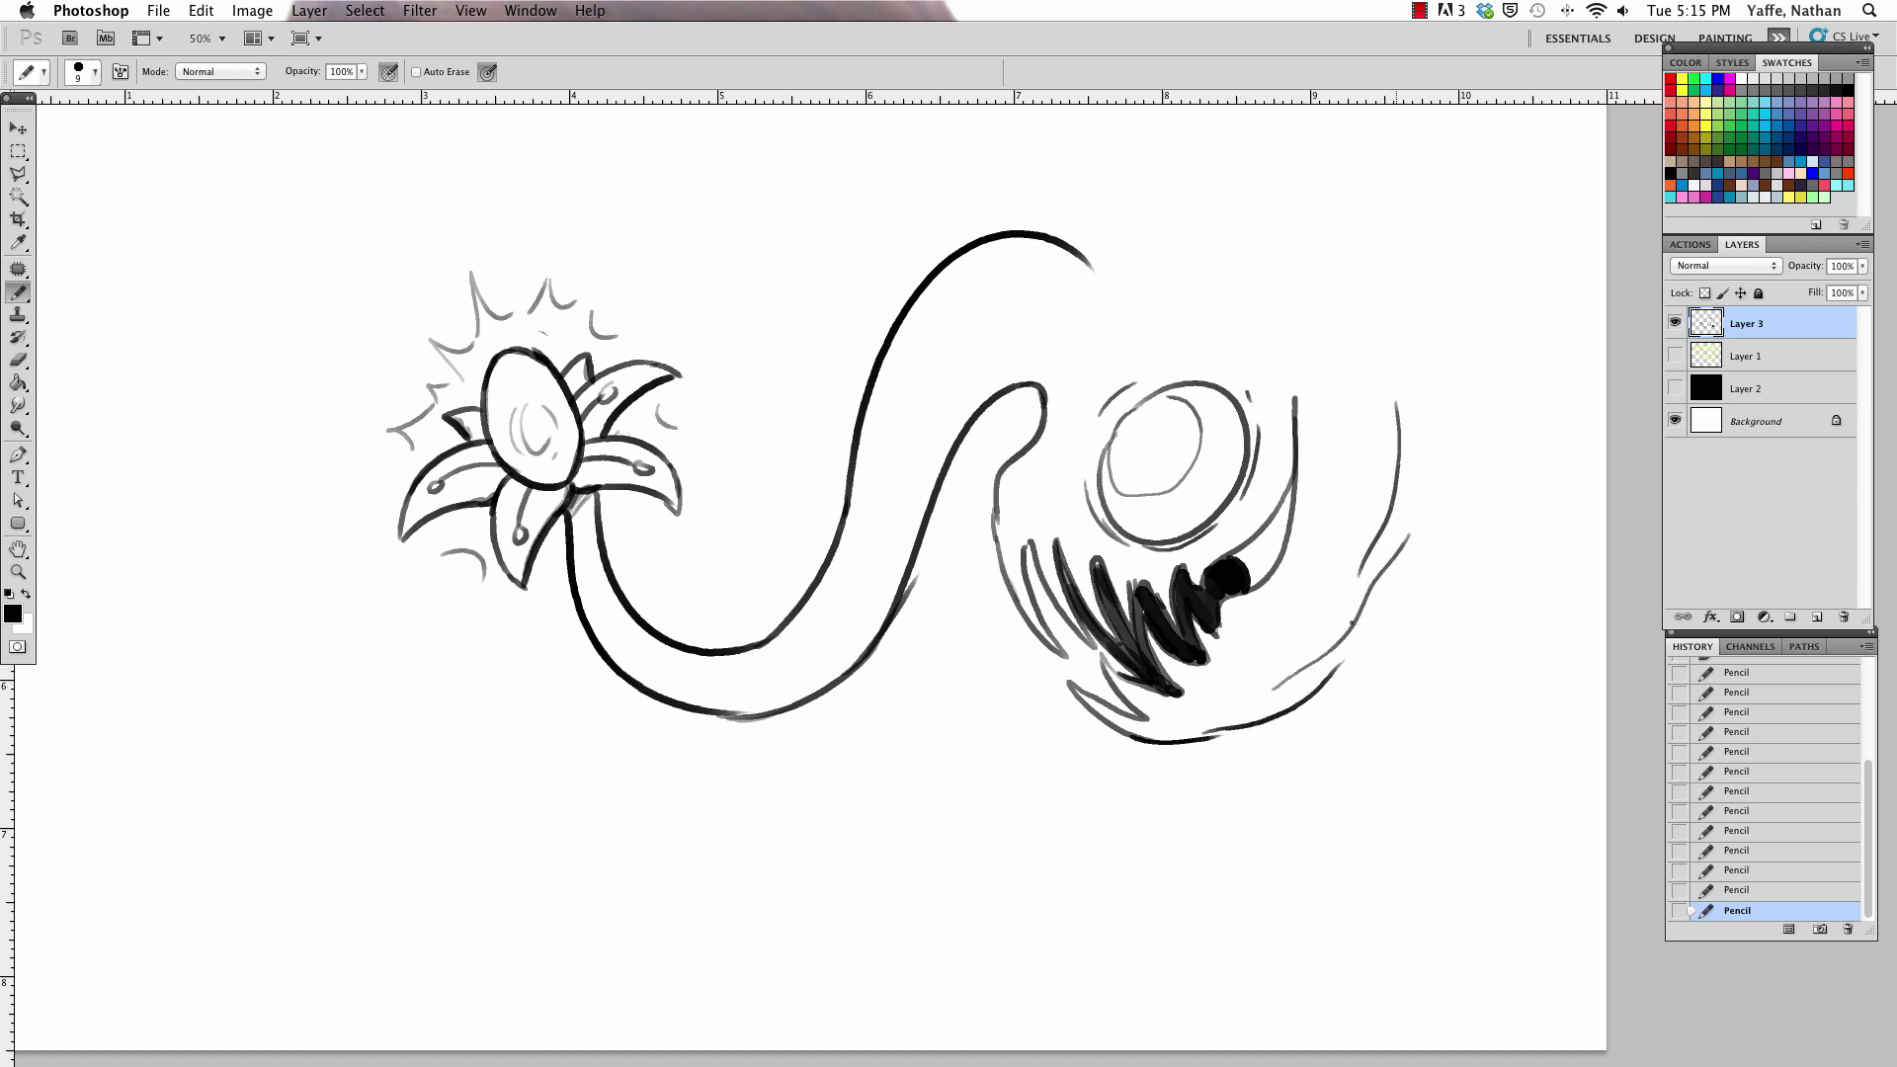
pyautogui.moveTo(1197, 747); pyautogui.dragTo(1363, 732)
# Draw the head's top outline from the stalk loop rightward and start a zigzag fin.
pyautogui.moveTo(1093, 277)
pyautogui.mouseDown()
pyautogui.moveTo(1060, 366)
pyautogui.moveTo(1081, 357)
pyautogui.mouseUp()
pyautogui.moveTo(1088, 259); pyautogui.dragTo(1173, 221)
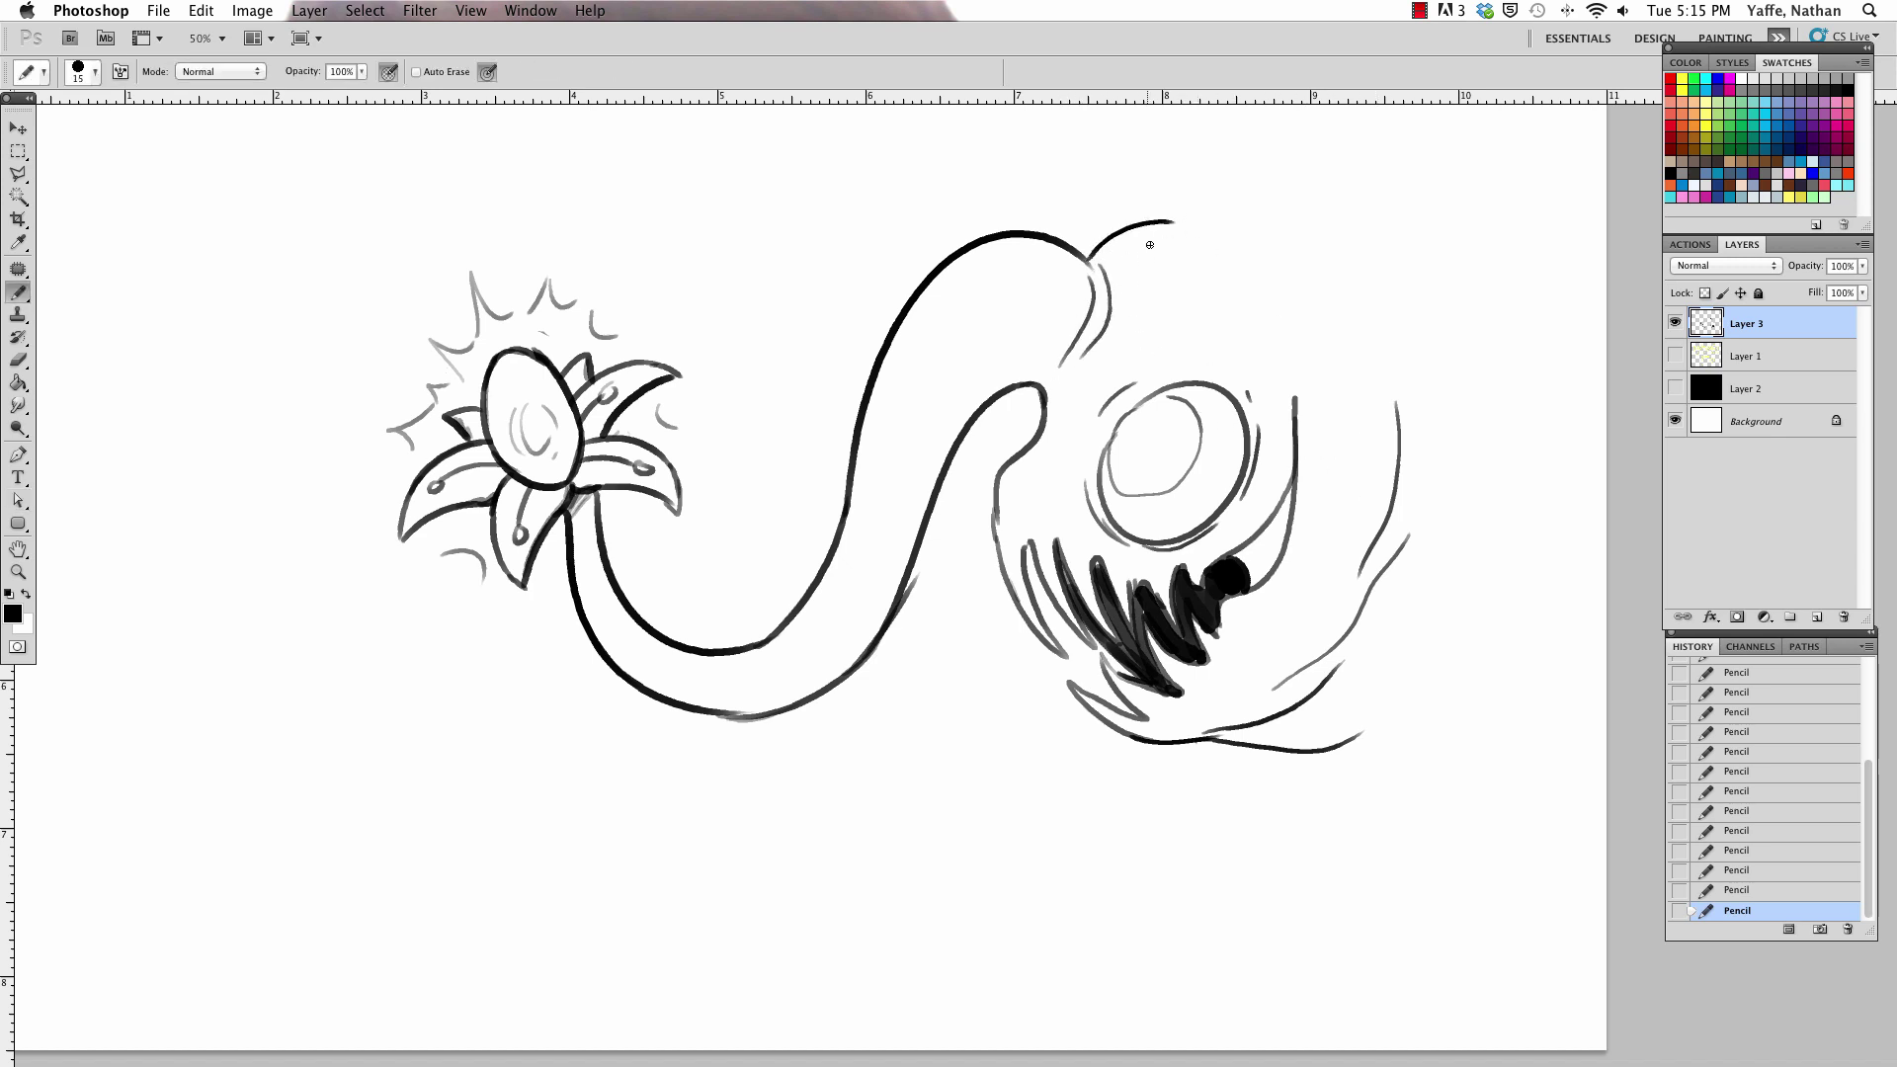
pyautogui.moveTo(1171, 222); pyautogui.dragTo(1214, 212)
pyautogui.scroll(-1, 1427, 609)
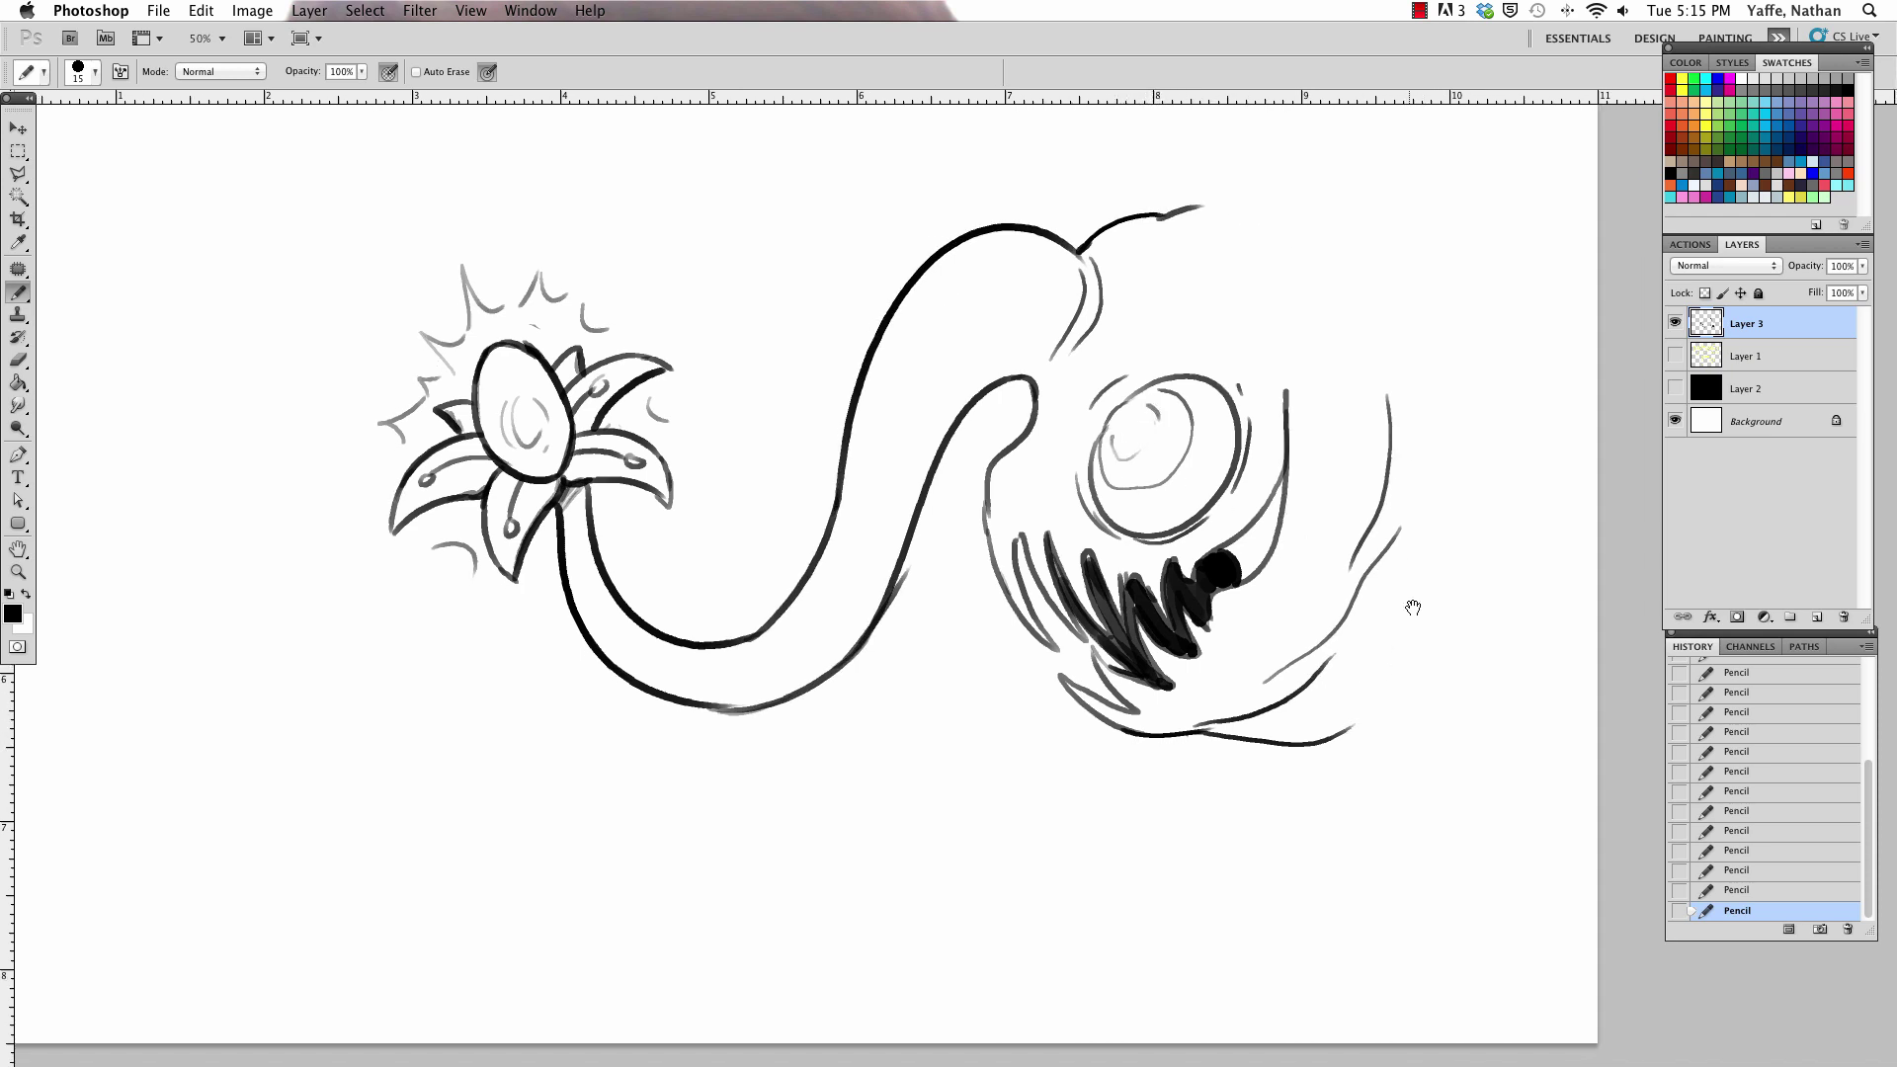
pyautogui.moveTo(1413, 608); pyautogui.dragTo(1396, 588)
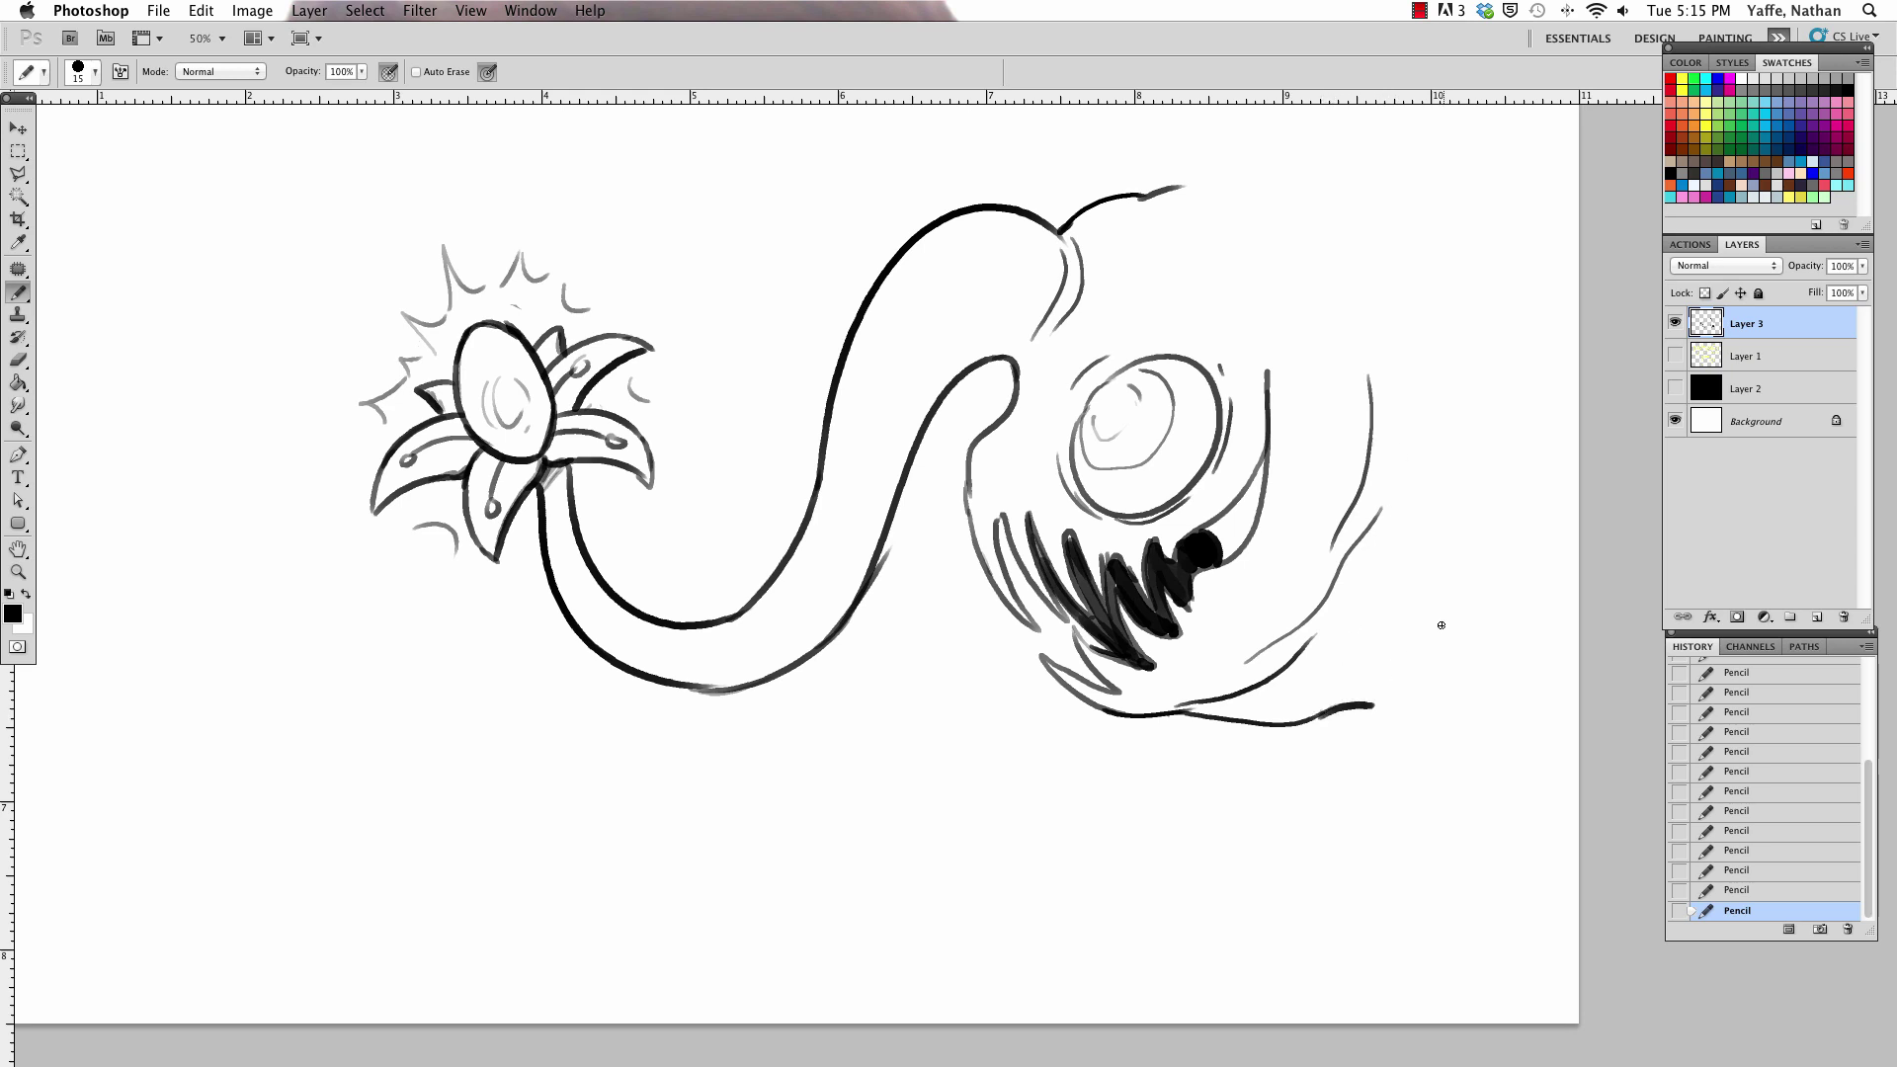
pyautogui.moveTo(1188, 185); pyautogui.dragTo(1384, 176)
pyautogui.moveTo(1393, 324)
pyautogui.mouseDown()
pyautogui.moveTo(1464, 250)
pyautogui.moveTo(1506, 356)
pyautogui.moveTo(1487, 439)
pyautogui.moveTo(1442, 472)
pyautogui.moveTo(1444, 438)
pyautogui.mouseUp()
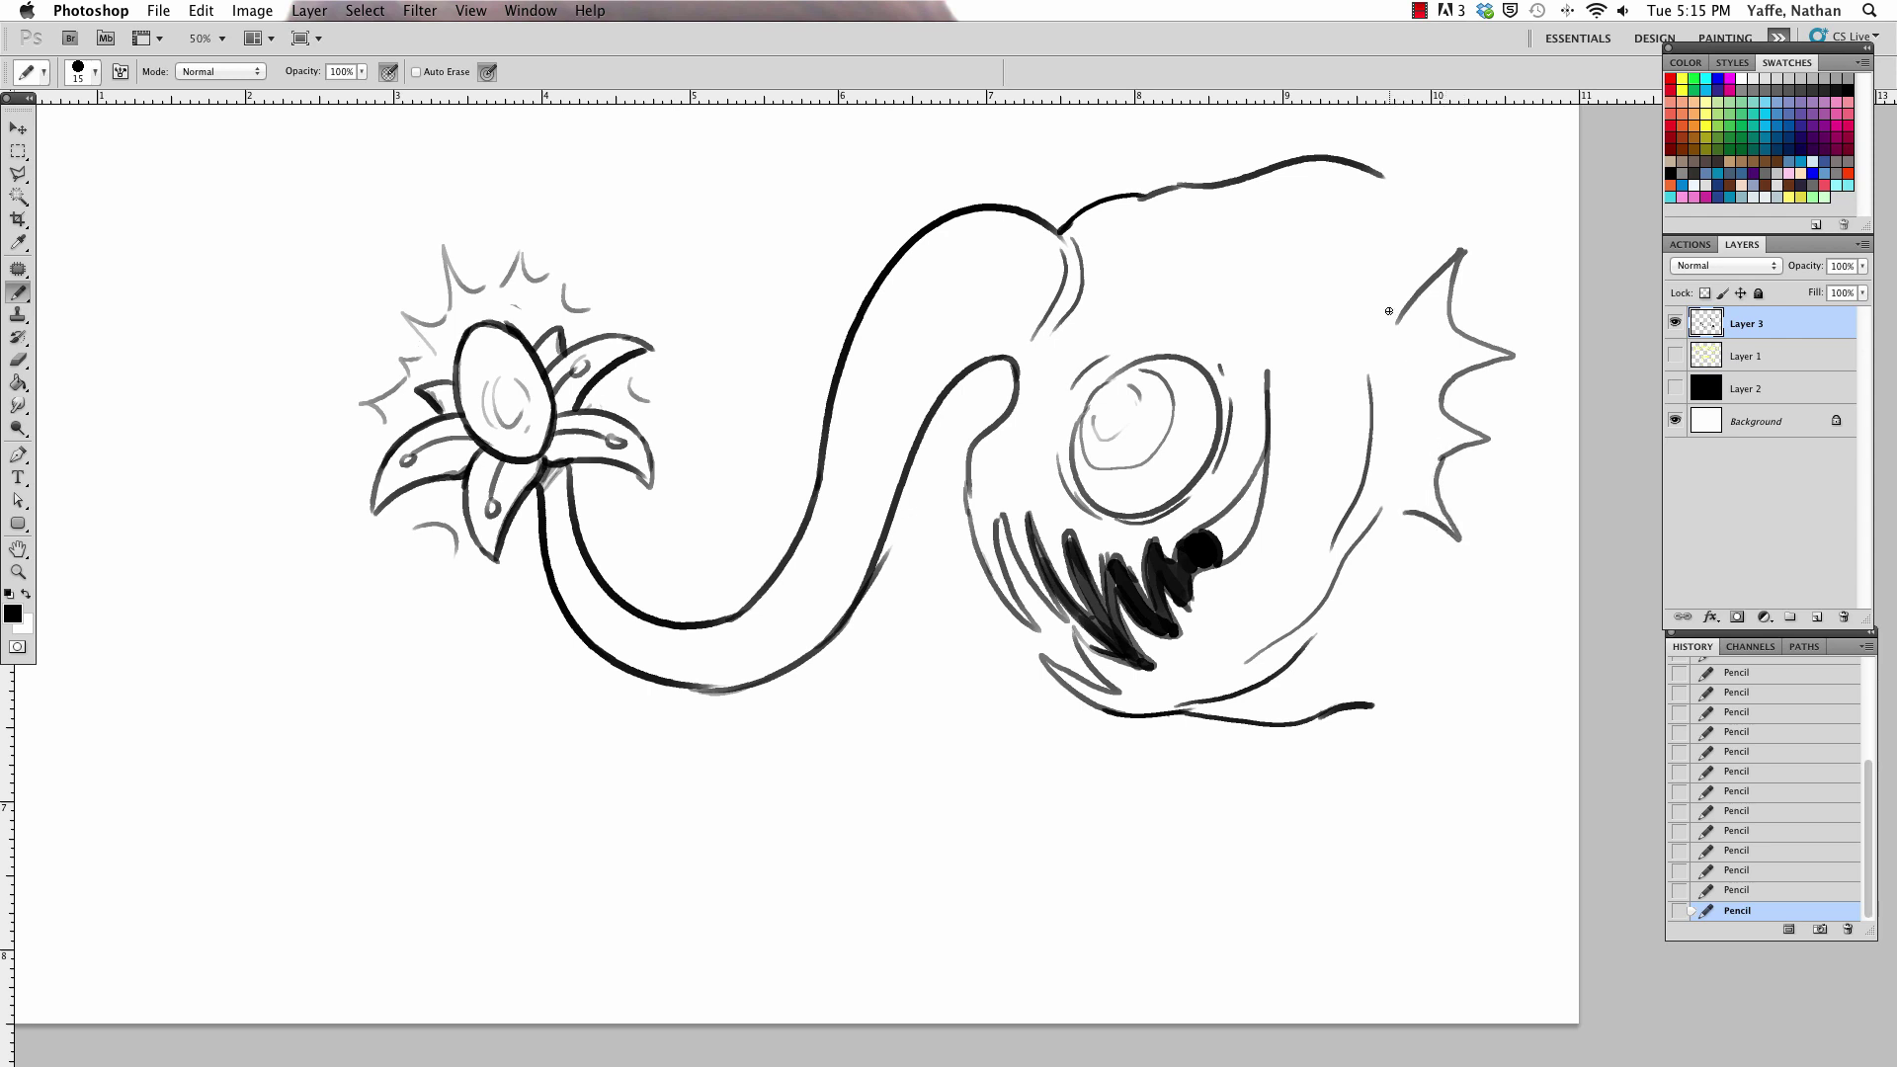
# Draw the fin's base line and ribs, then move the whole sketch about 190 px left.
pyautogui.moveTo(1388, 311); pyautogui.dragTo(1396, 499)
pyautogui.moveTo(1405, 367); pyautogui.dragTo(1499, 349)
pyautogui.moveTo(1402, 424); pyautogui.dragTo(1467, 437)
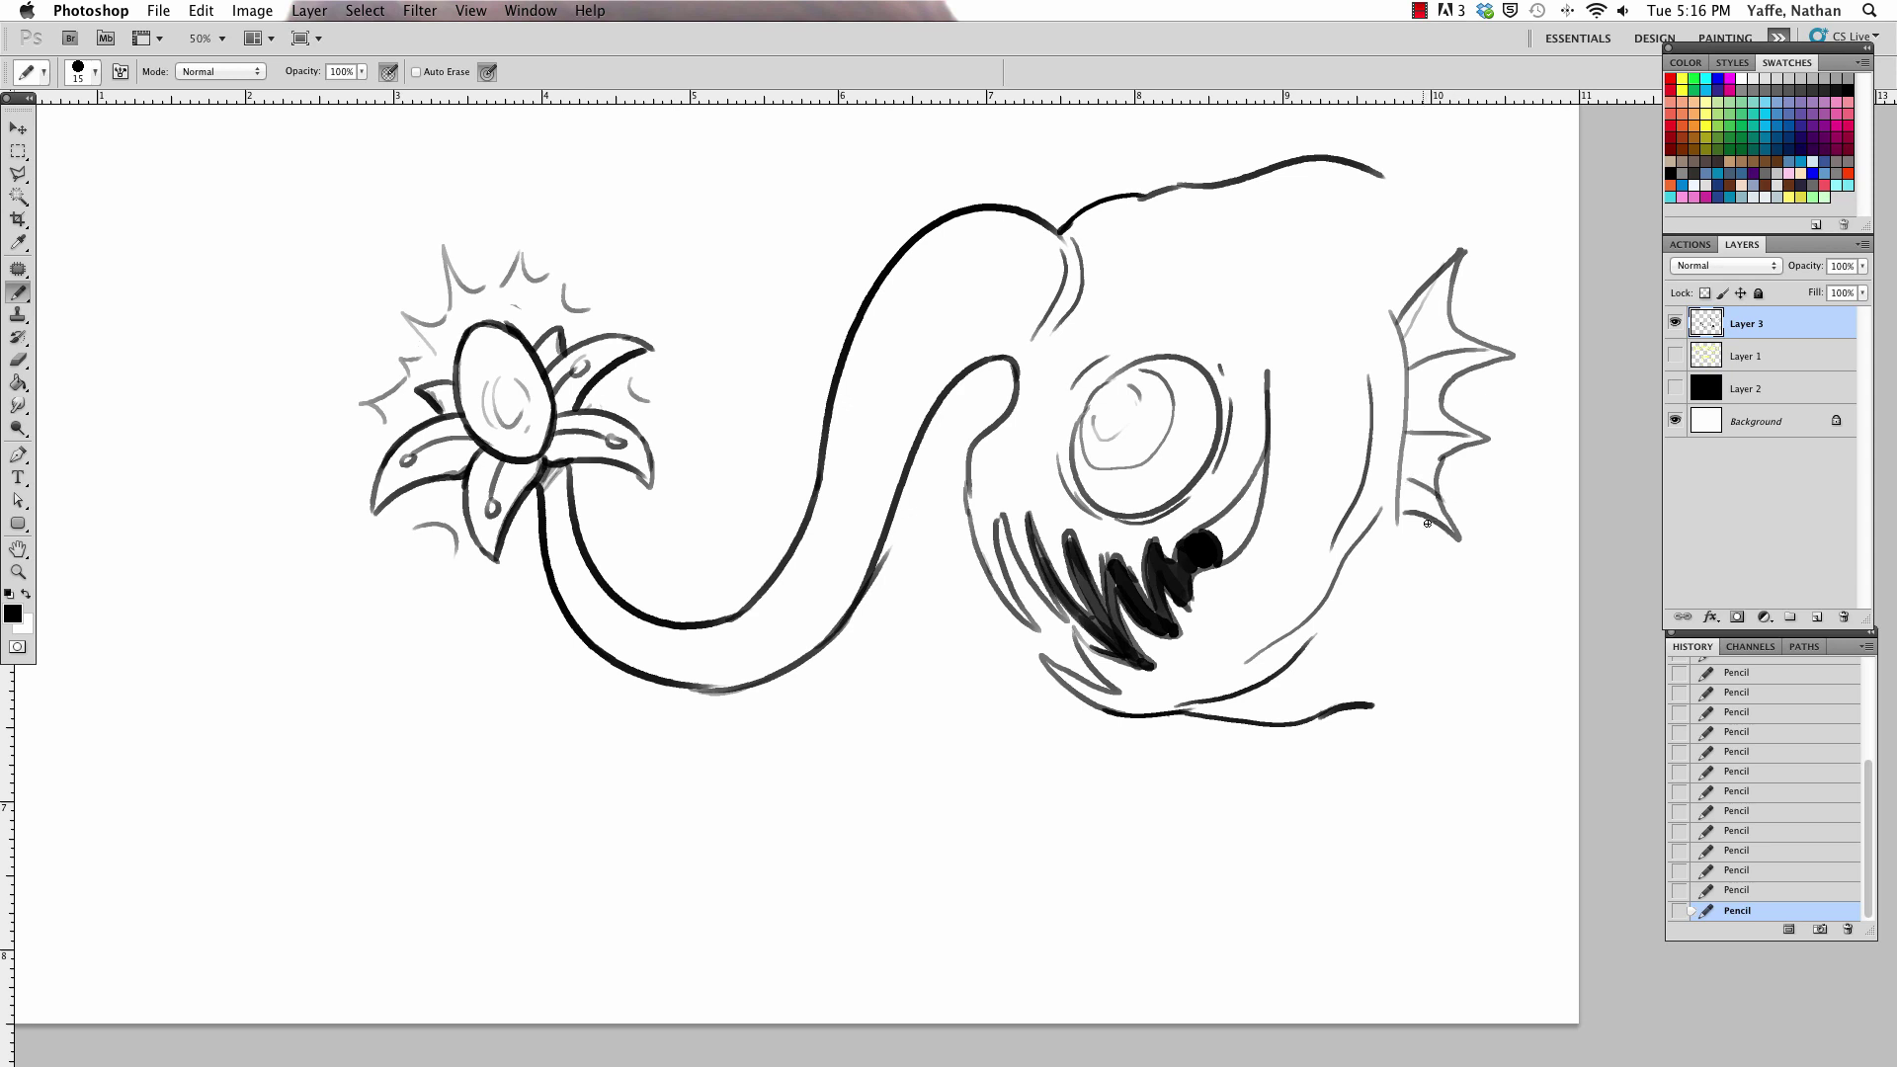
pyautogui.moveTo(1438, 515); pyautogui.dragTo(1396, 494)
pyautogui.press('v')
pyautogui.moveTo(1267, 558); pyautogui.dragTo(1079, 576)
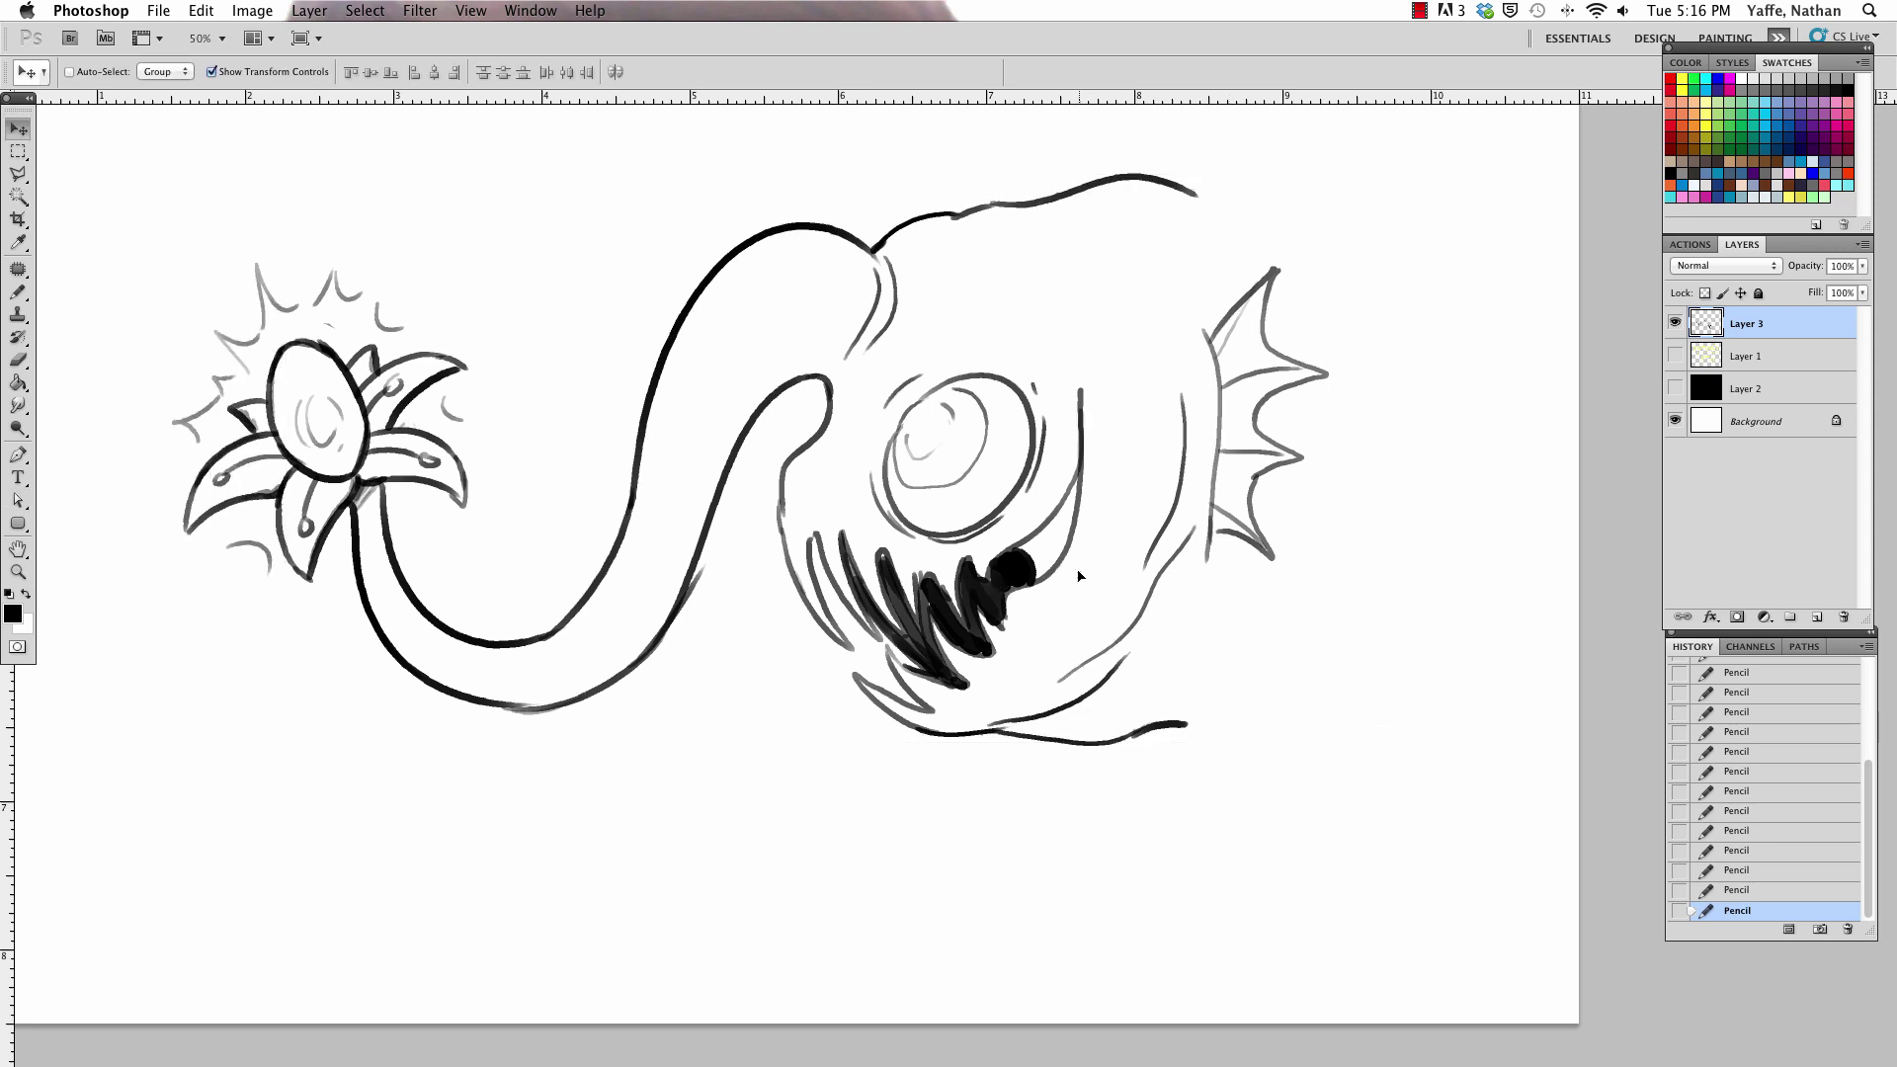
# Extend the back arc and belly outline rightward, then shift the sketch another 93 px left.
pyautogui.press('b')
pyautogui.moveTo(1197, 192); pyautogui.dragTo(1252, 248)
pyautogui.moveTo(1185, 182); pyautogui.dragTo(1388, 205)
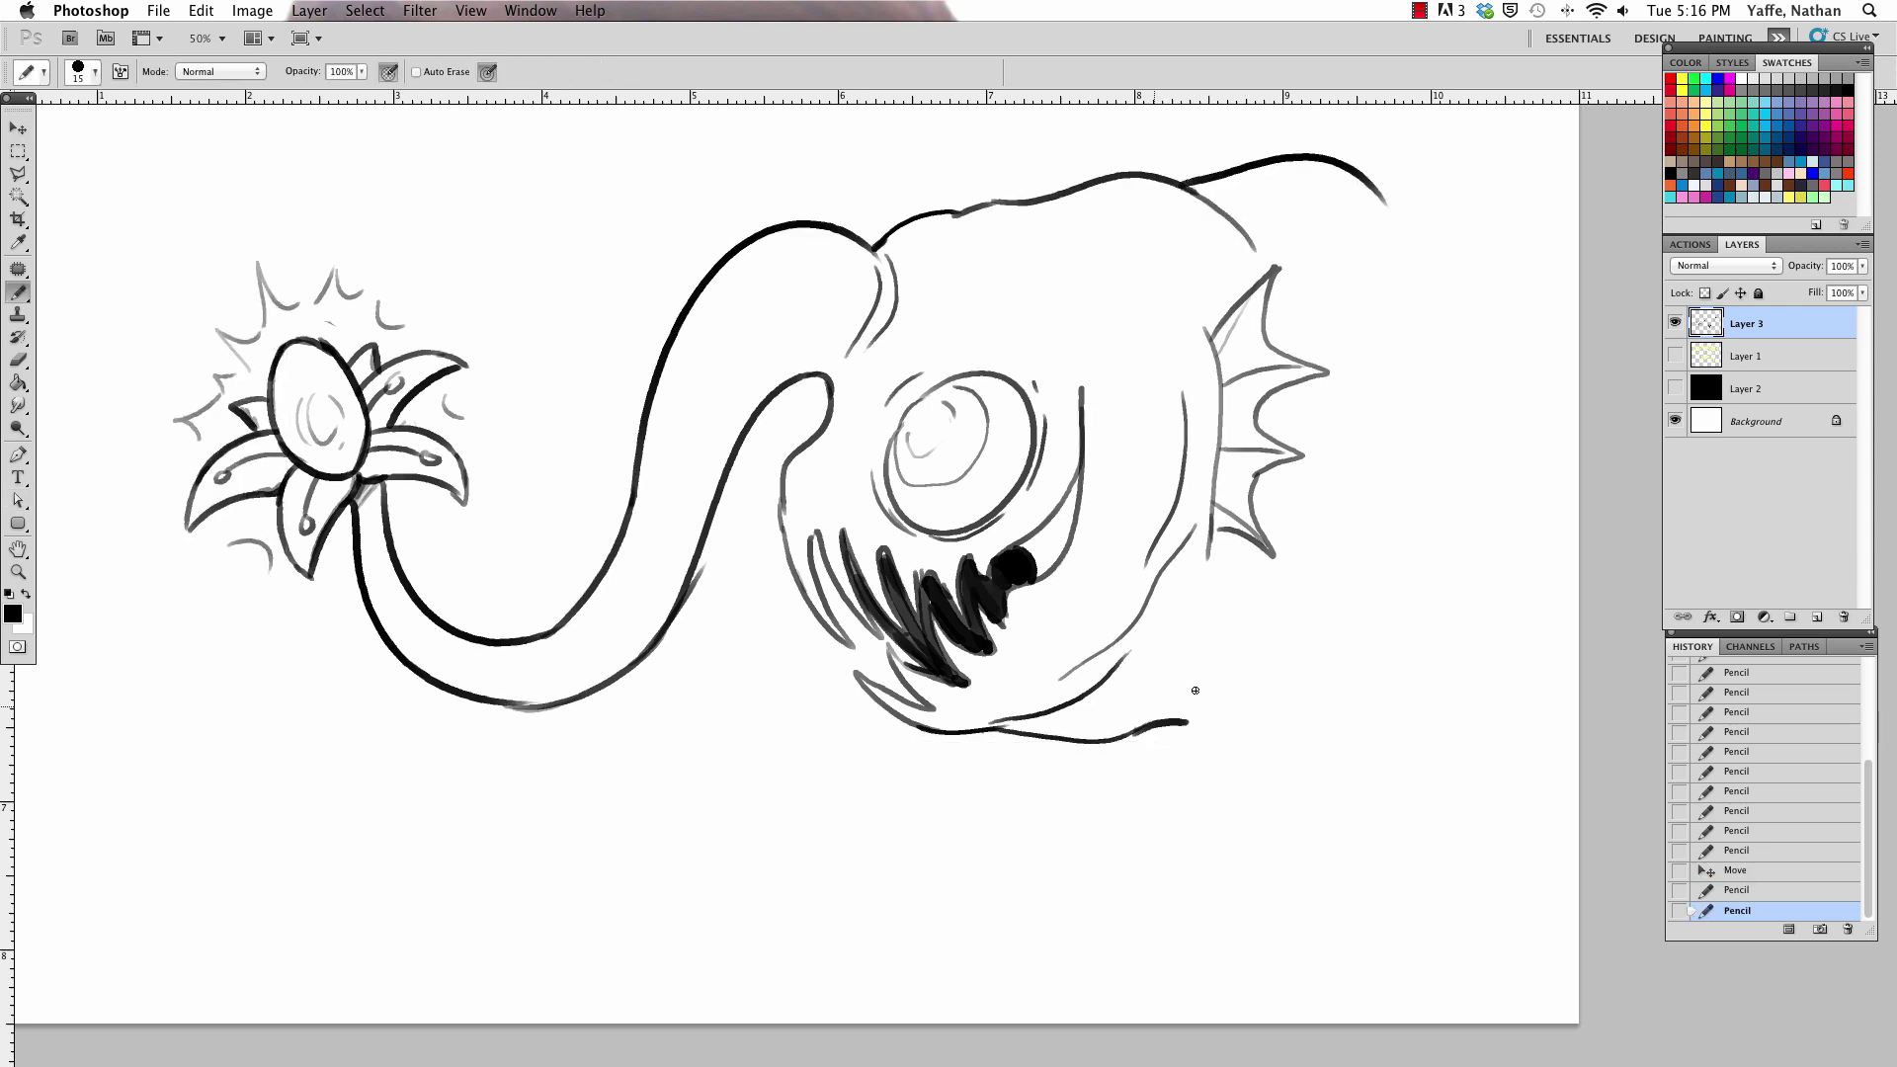
pyautogui.moveTo(1166, 728); pyautogui.dragTo(1310, 640)
pyautogui.moveTo(1352, 168); pyautogui.dragTo(1544, 460)
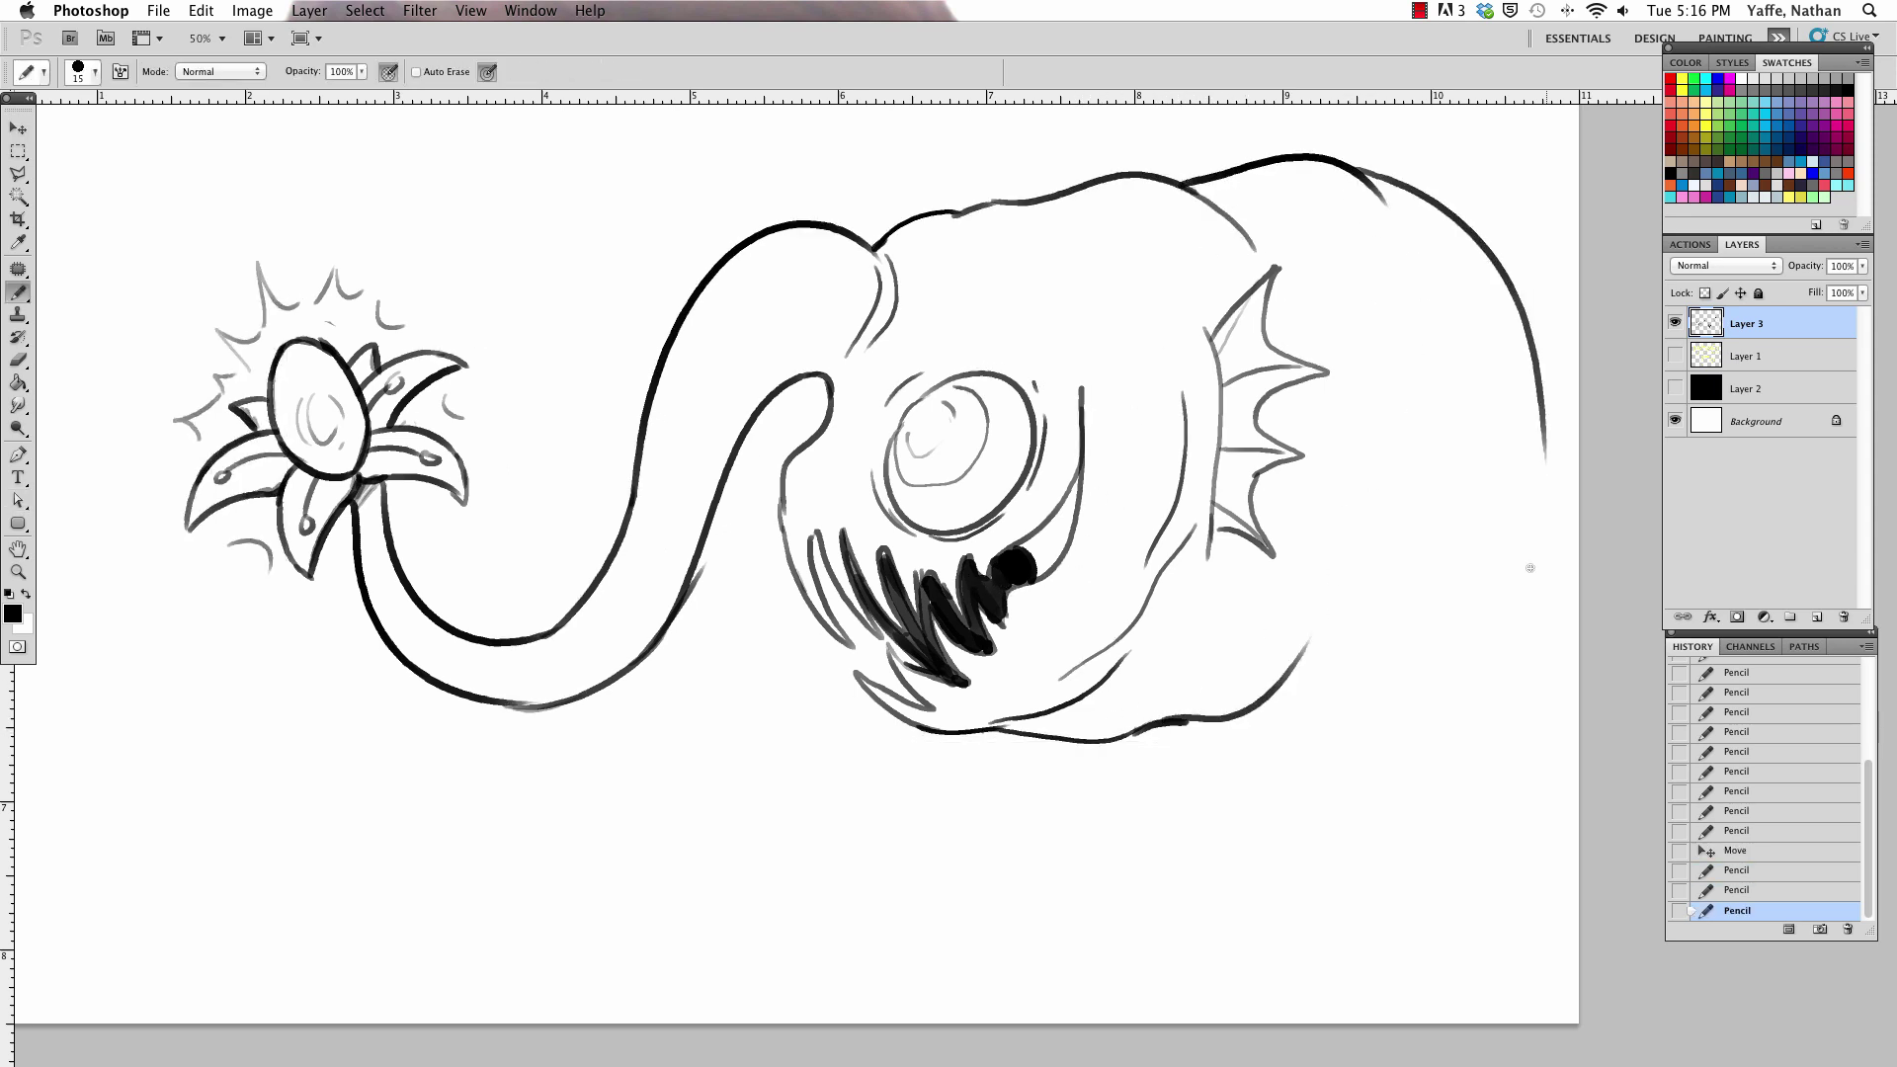
pyautogui.moveTo(1148, 729); pyautogui.dragTo(1225, 801)
pyautogui.moveTo(1149, 727); pyautogui.dragTo(1324, 705)
pyautogui.press('v')
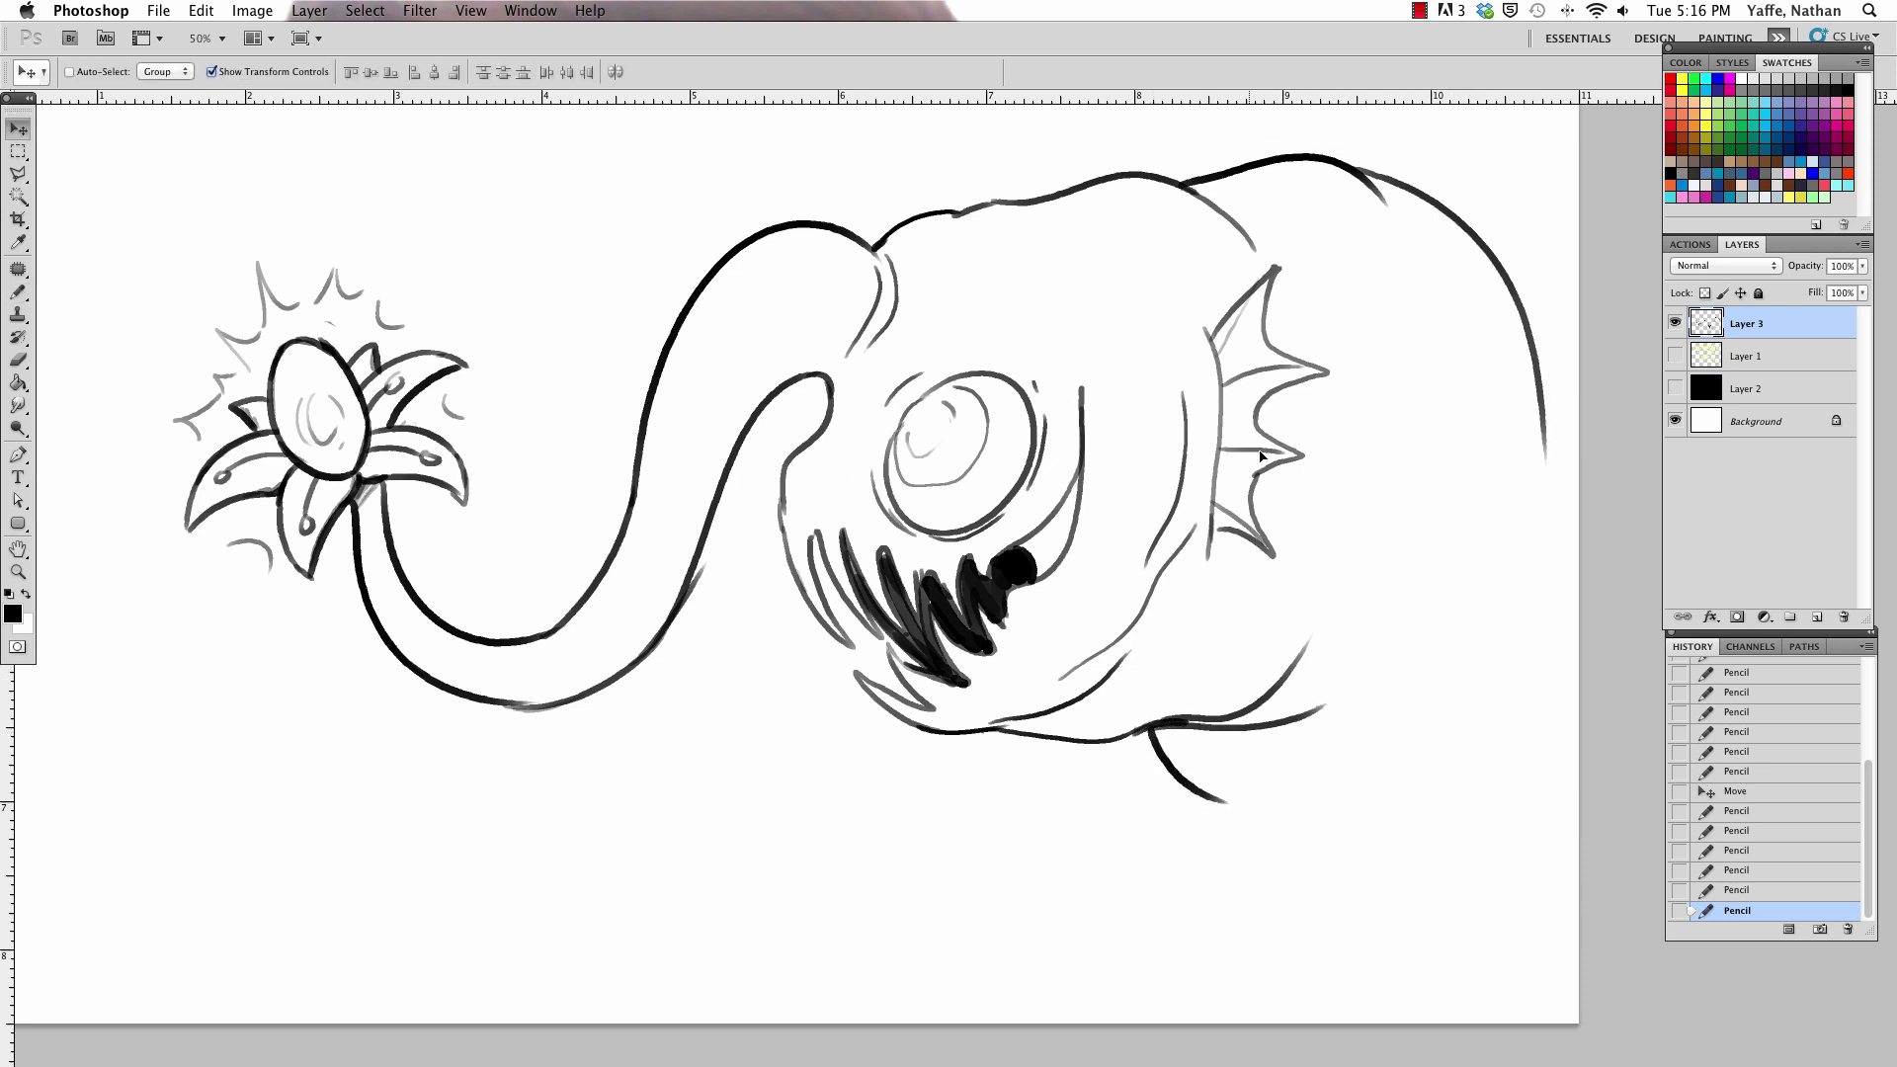
pyautogui.moveTo(1261, 456); pyautogui.dragTo(1169, 475)
# Erase the old top-right back arc and redraw it as a new curve.
pyautogui.press('b')
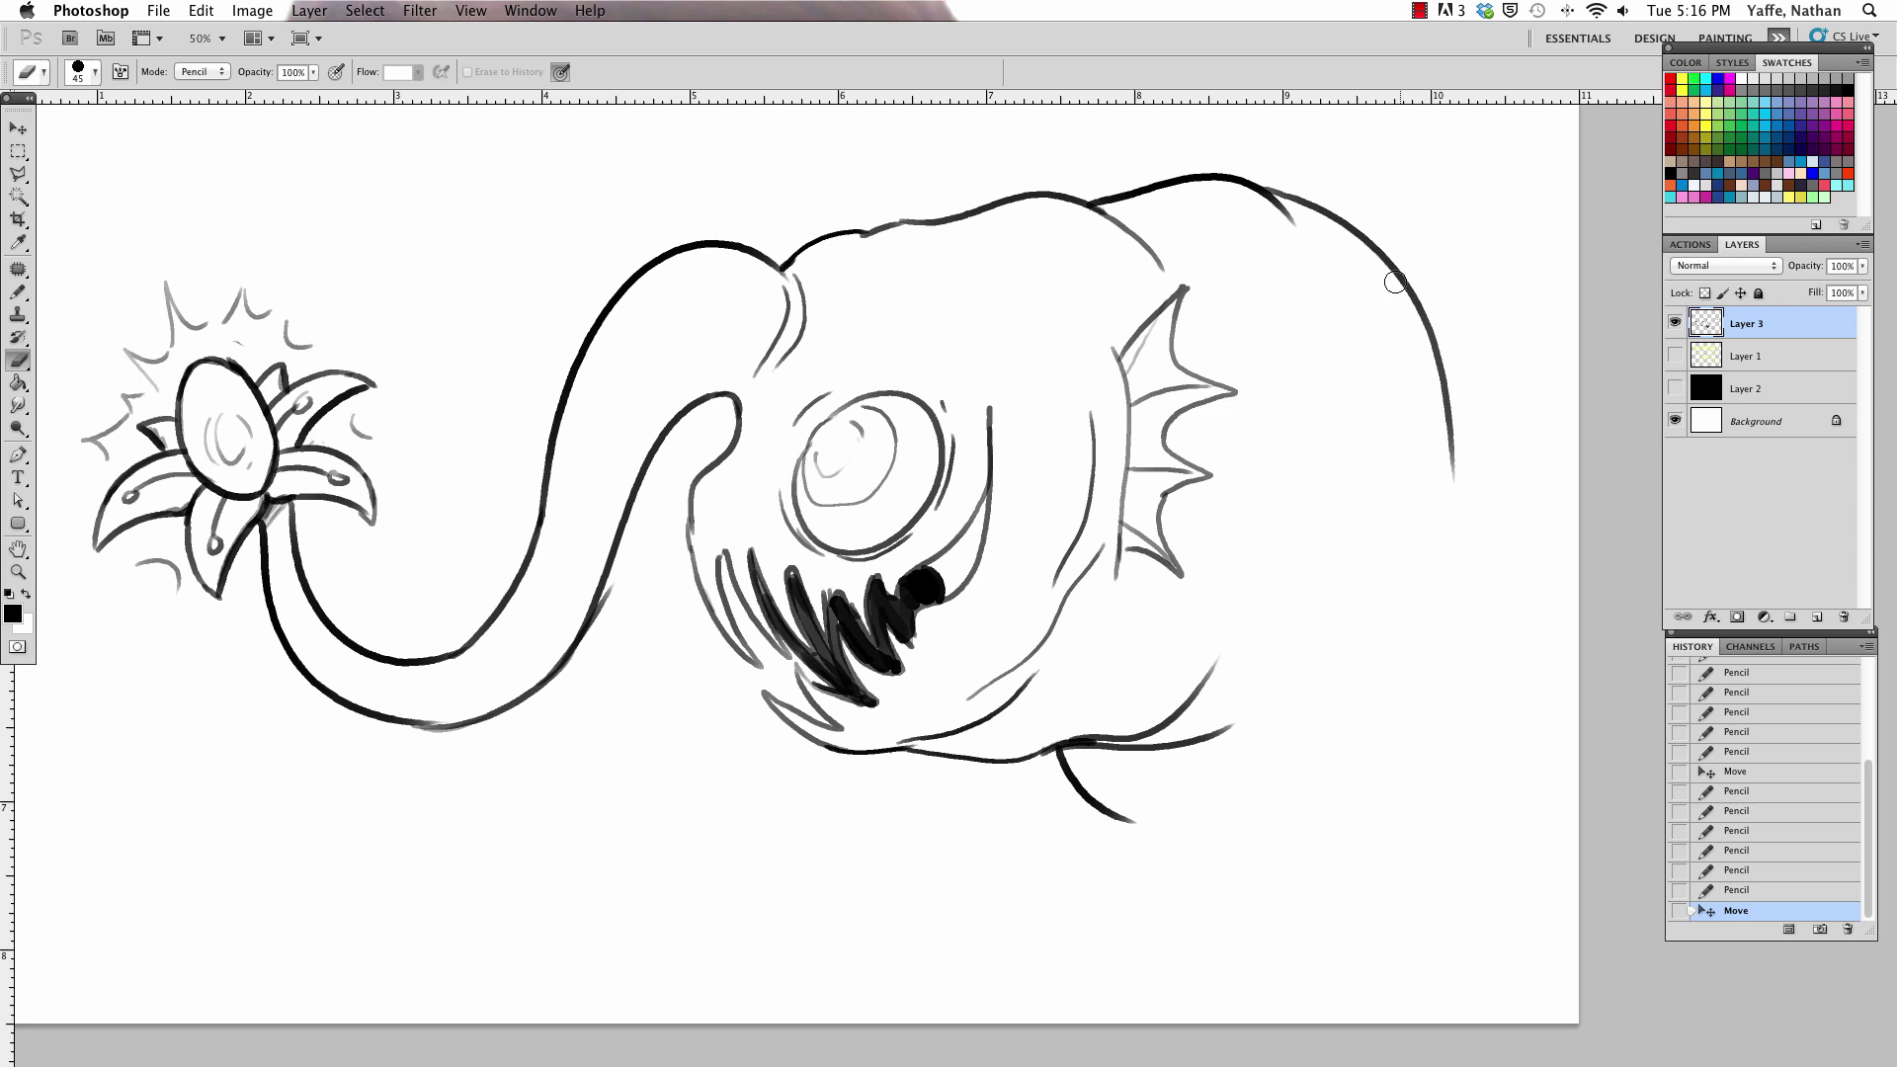
pyautogui.moveTo(1394, 283); pyautogui.dragTo(1442, 528)
pyautogui.press('b')
pyautogui.moveTo(1355, 241); pyautogui.dragTo(1508, 508)
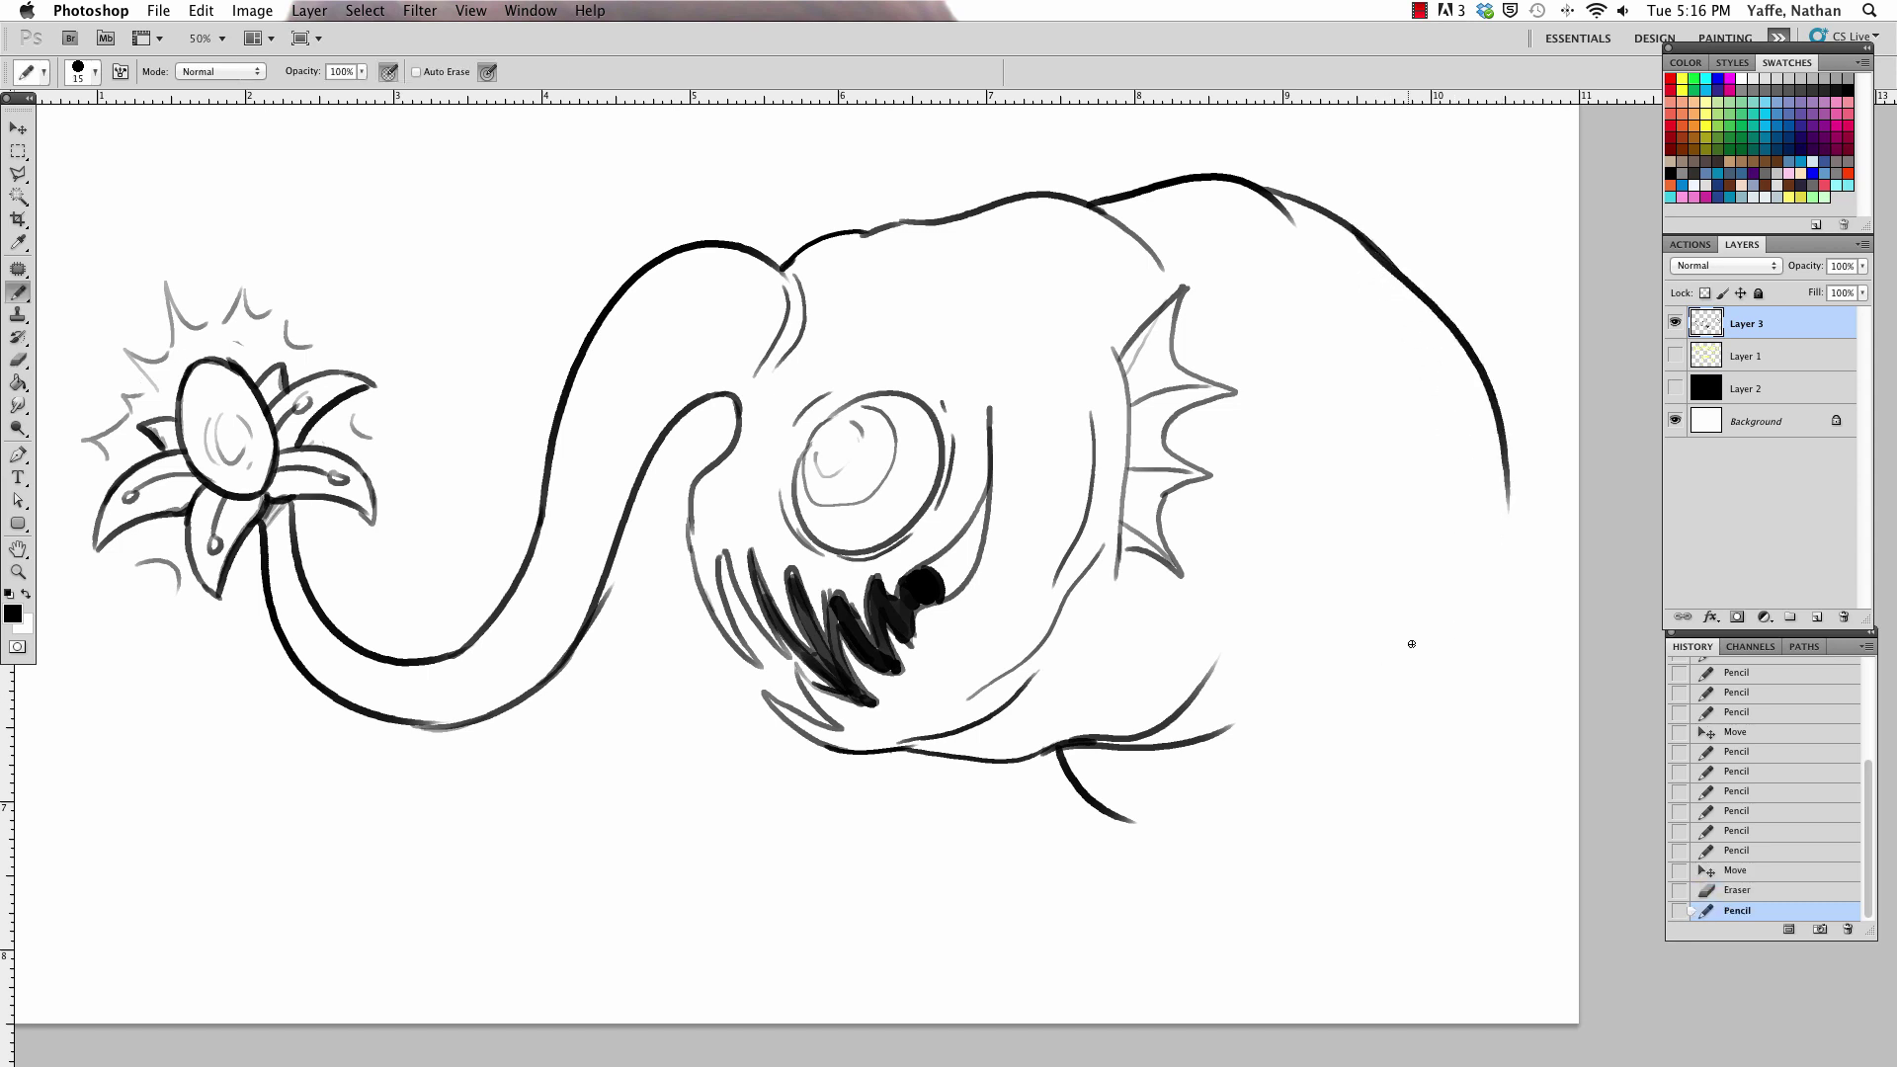
# Pencil the under-jaw curve, right body contour, clawed front toes, haunch loop and a leg.
pyautogui.moveTo(1085, 790); pyautogui.dragTo(1235, 822)
pyautogui.moveTo(1372, 673); pyautogui.dragTo(1361, 828)
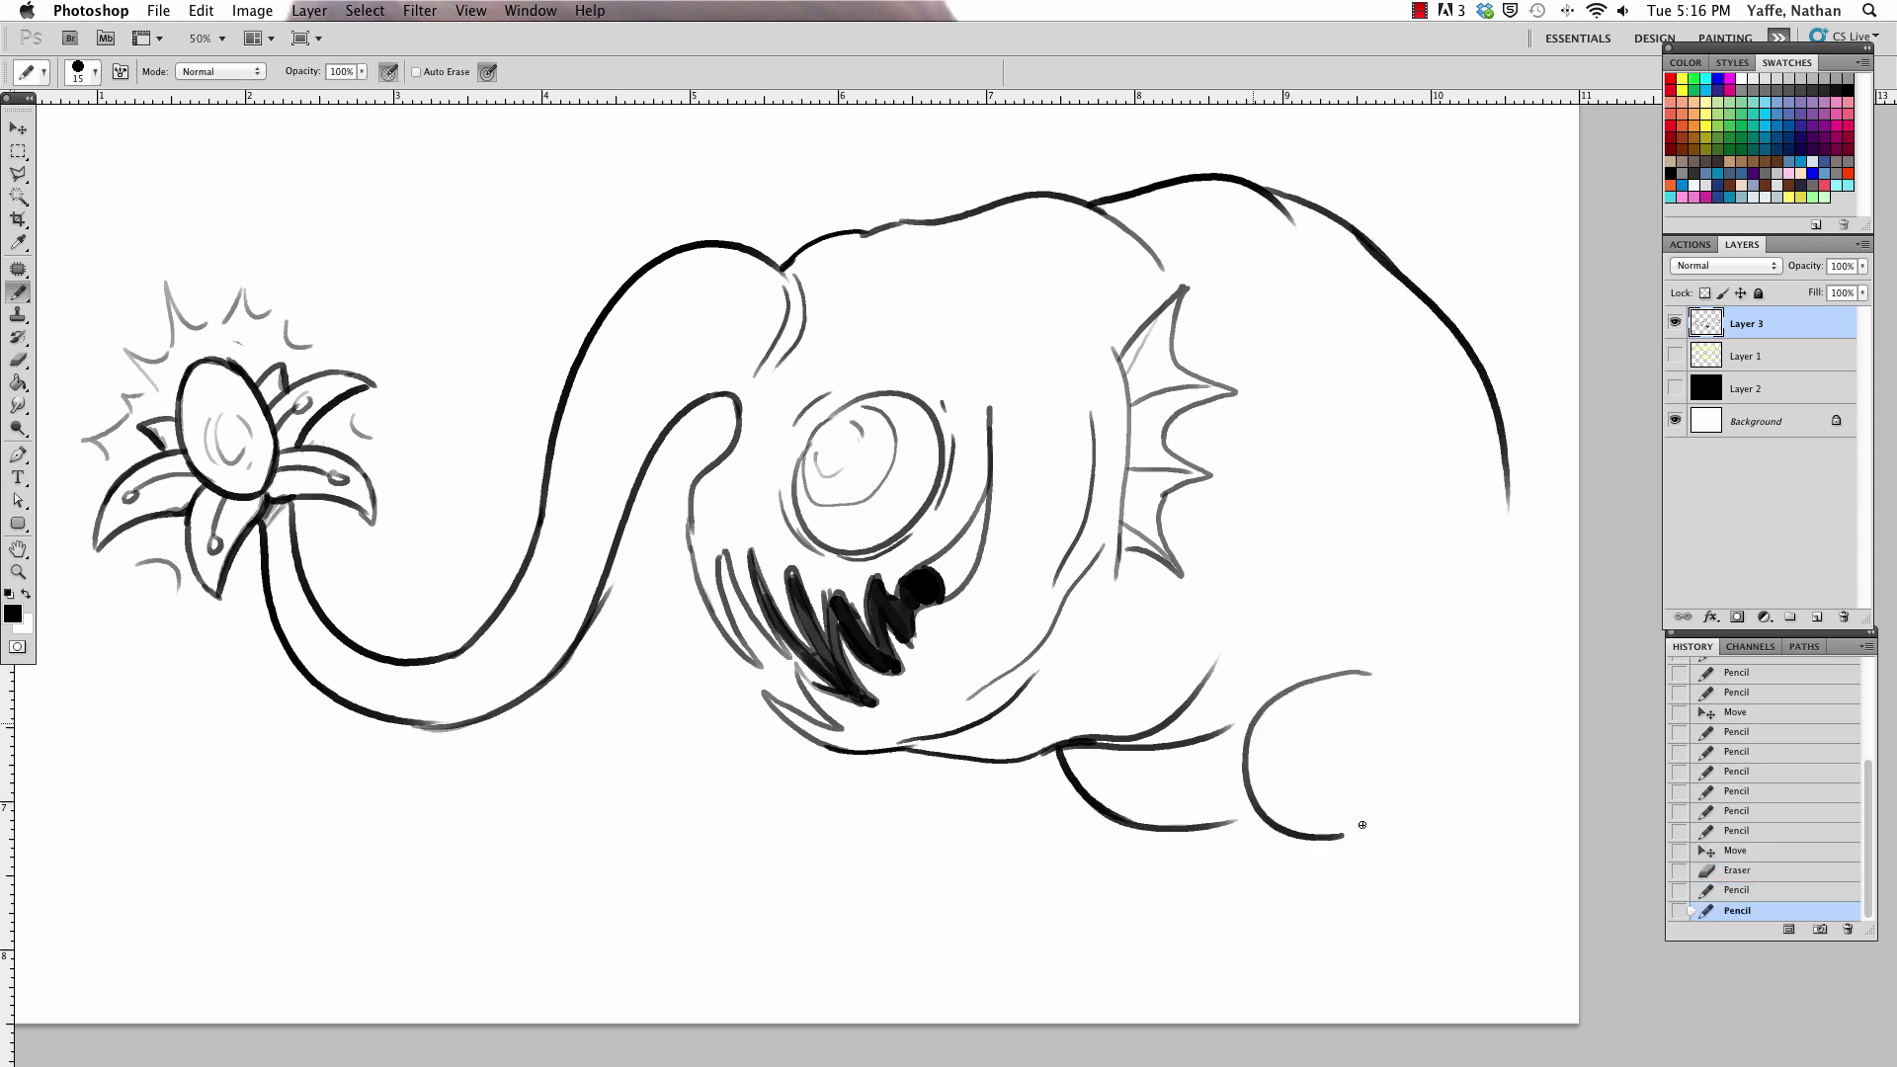
pyautogui.moveTo(1497, 435)
pyautogui.mouseDown()
pyautogui.moveTo(1532, 698)
pyautogui.moveTo(1466, 810)
pyautogui.mouseUp()
pyautogui.moveTo(1285, 830)
pyautogui.mouseDown()
pyautogui.moveTo(1235, 860)
pyautogui.moveTo(1253, 883)
pyautogui.moveTo(1420, 858)
pyautogui.moveTo(1494, 808)
pyautogui.mouseUp()
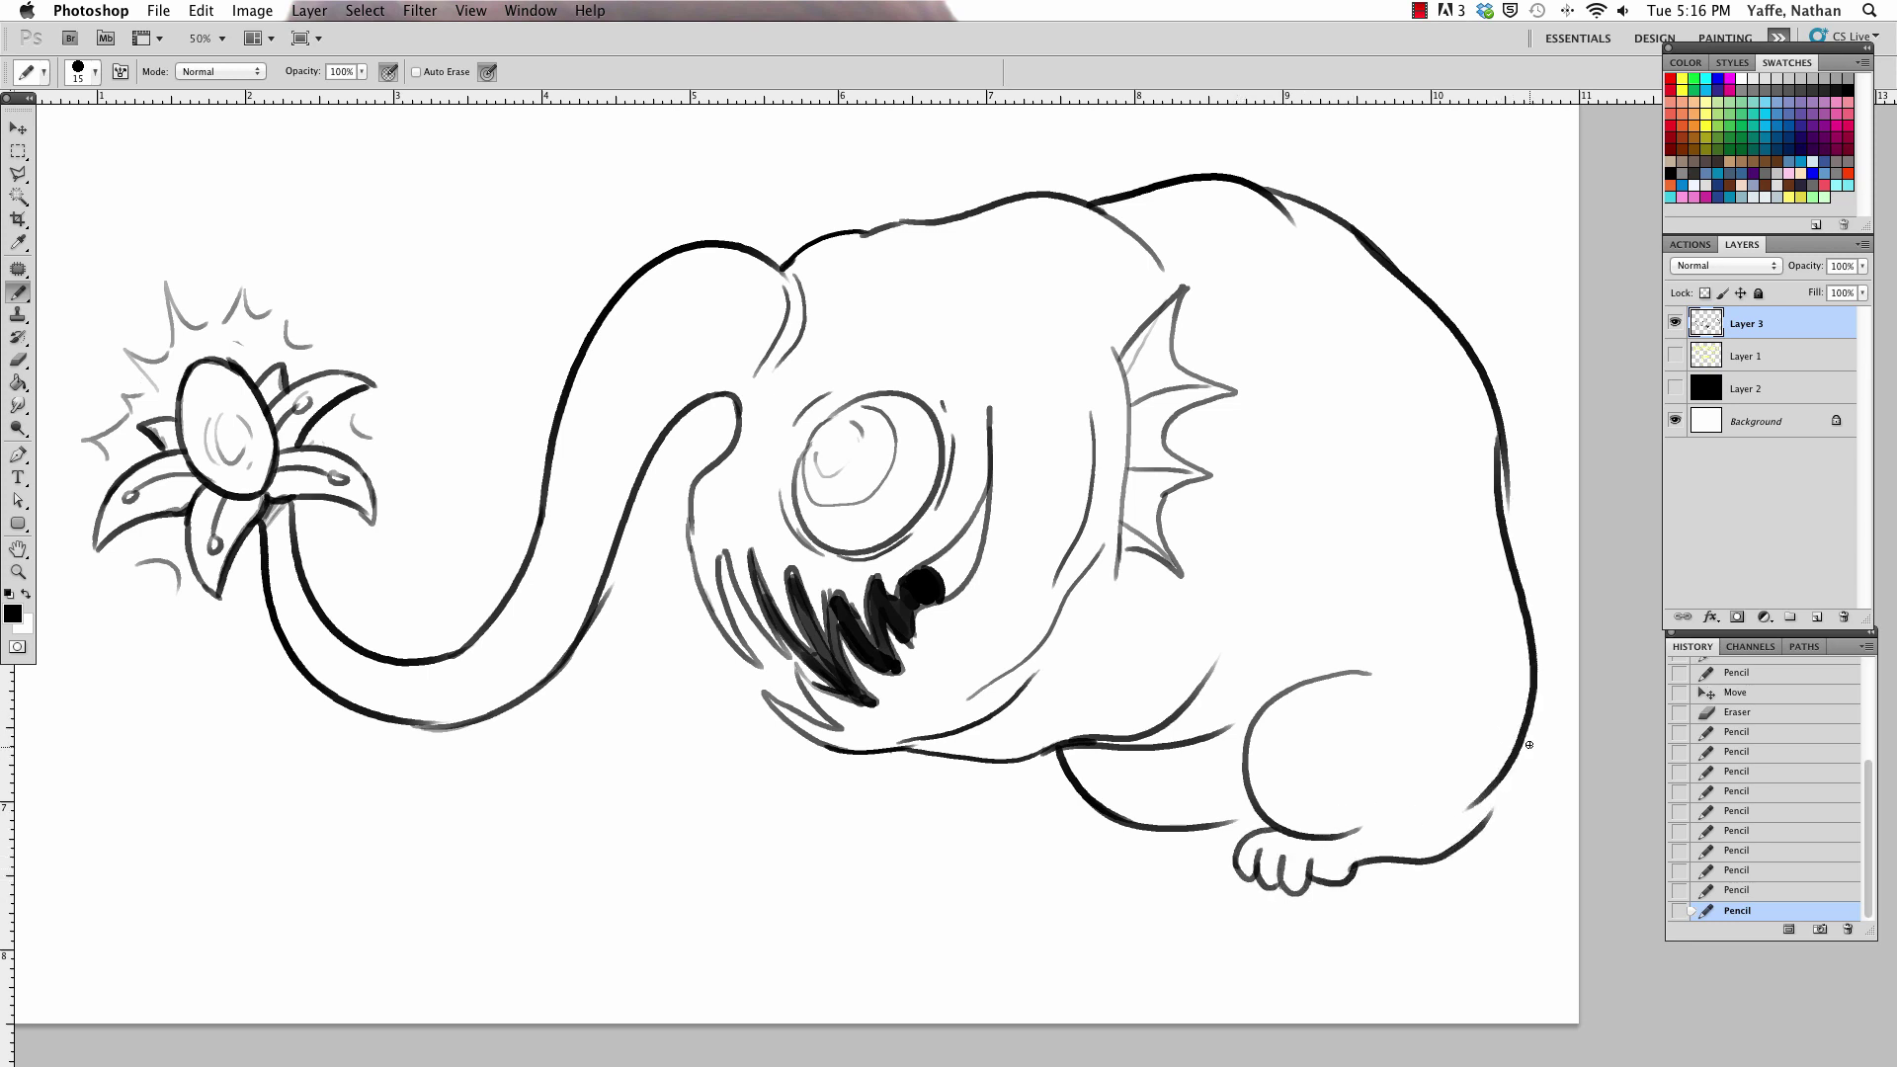
pyautogui.moveTo(1522, 736)
pyautogui.mouseDown()
pyautogui.moveTo(1564, 731)
pyautogui.moveTo(1469, 816)
pyautogui.mouseUp()
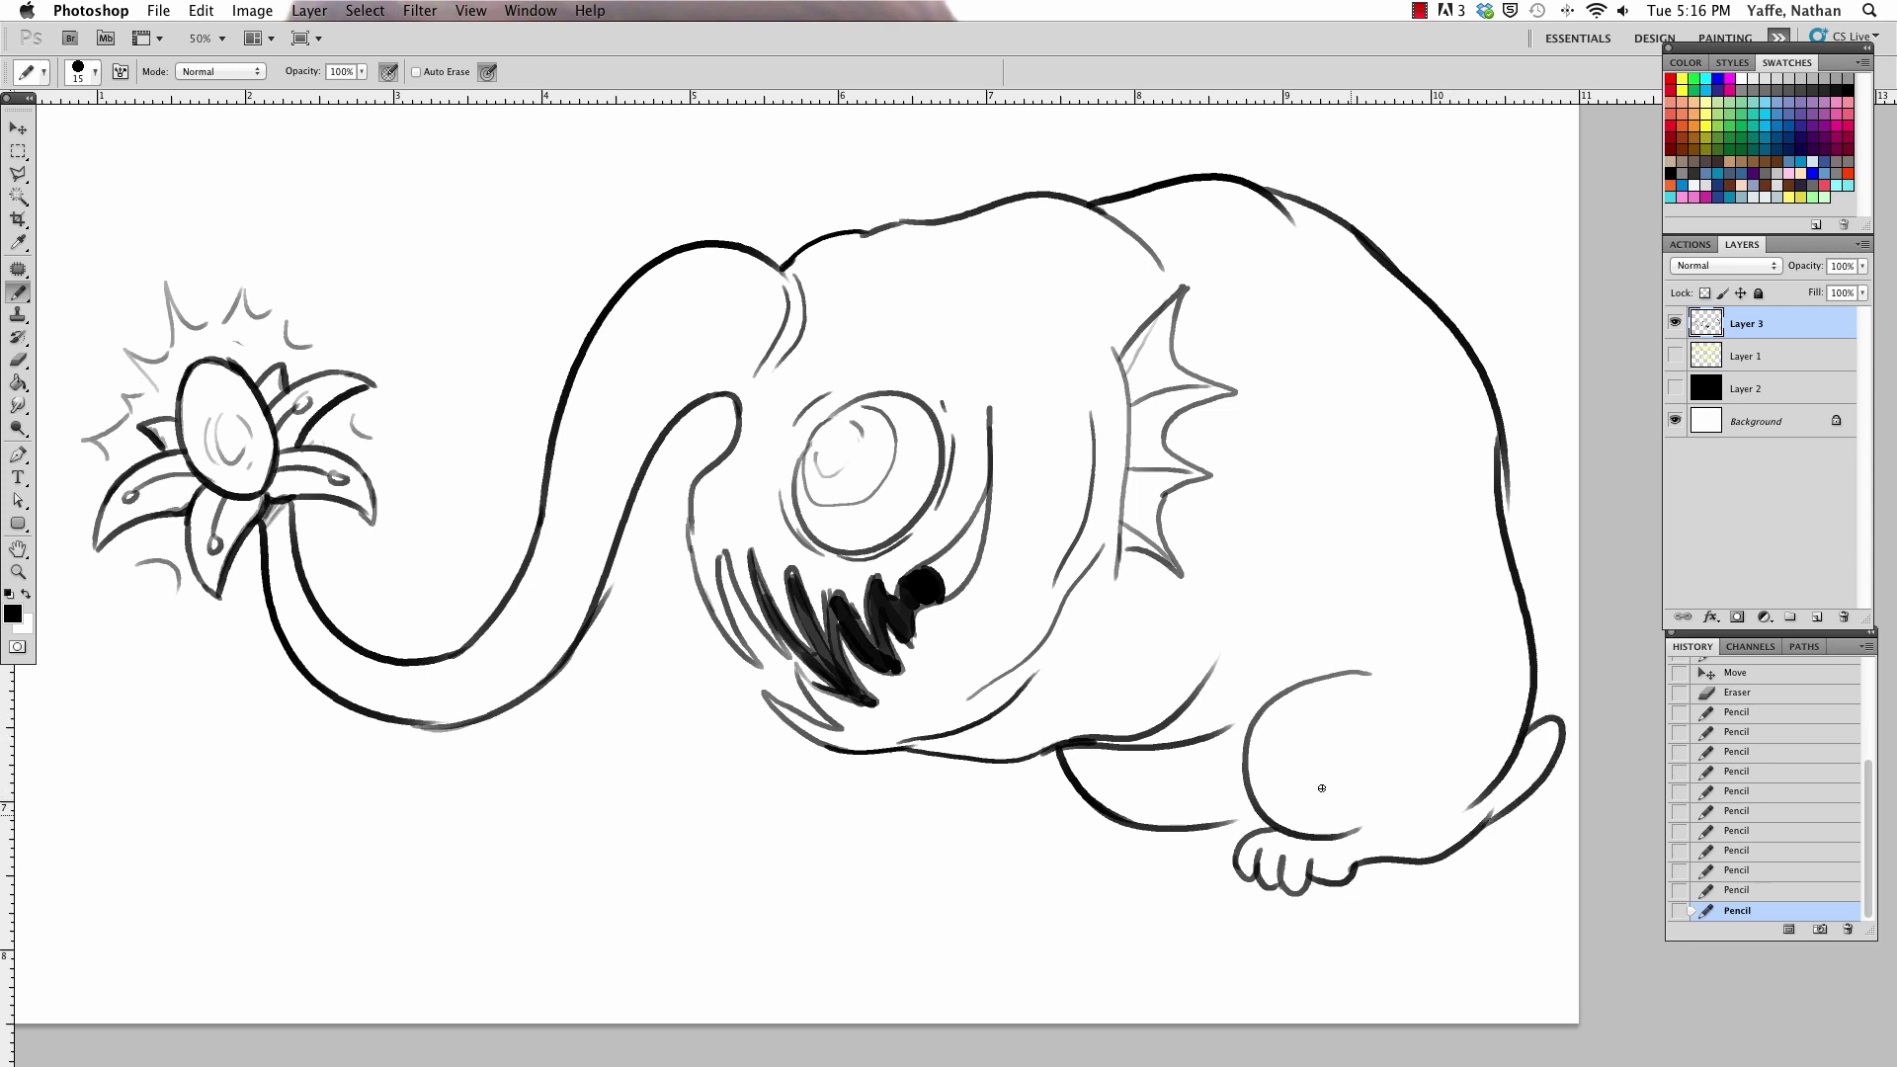
pyautogui.moveTo(1018, 766)
pyautogui.mouseDown()
pyautogui.moveTo(1104, 827)
pyautogui.moveTo(1059, 855)
pyautogui.moveTo(1178, 837)
pyautogui.mouseUp()
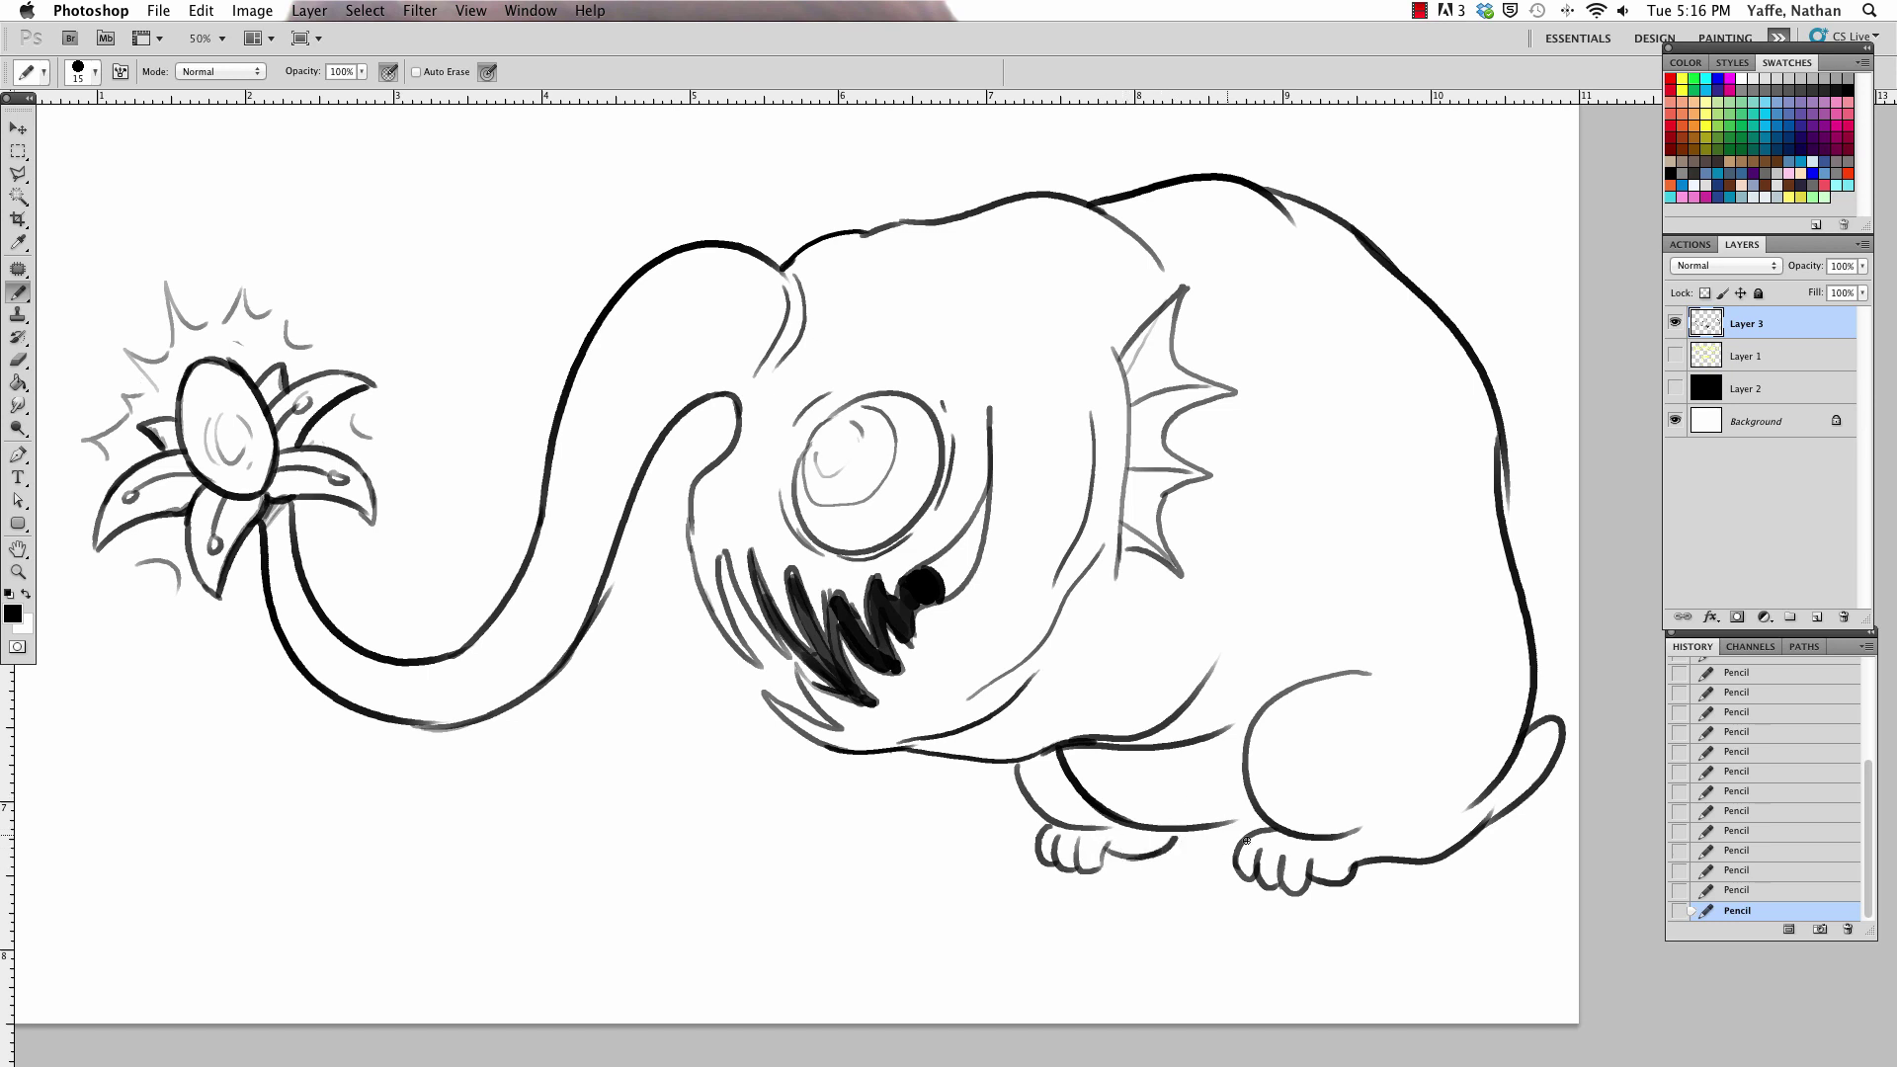
# Erase and redraw the lower leg with small toes, undoing a stray stroke below the jaw.
pyautogui.press('e')
pyautogui.moveTo(1069, 763)
pyautogui.mouseDown()
pyautogui.moveTo(1200, 828)
pyautogui.moveTo(1240, 822)
pyautogui.moveTo(1146, 835)
pyautogui.moveTo(1253, 823)
pyautogui.mouseUp()
pyautogui.press('b')
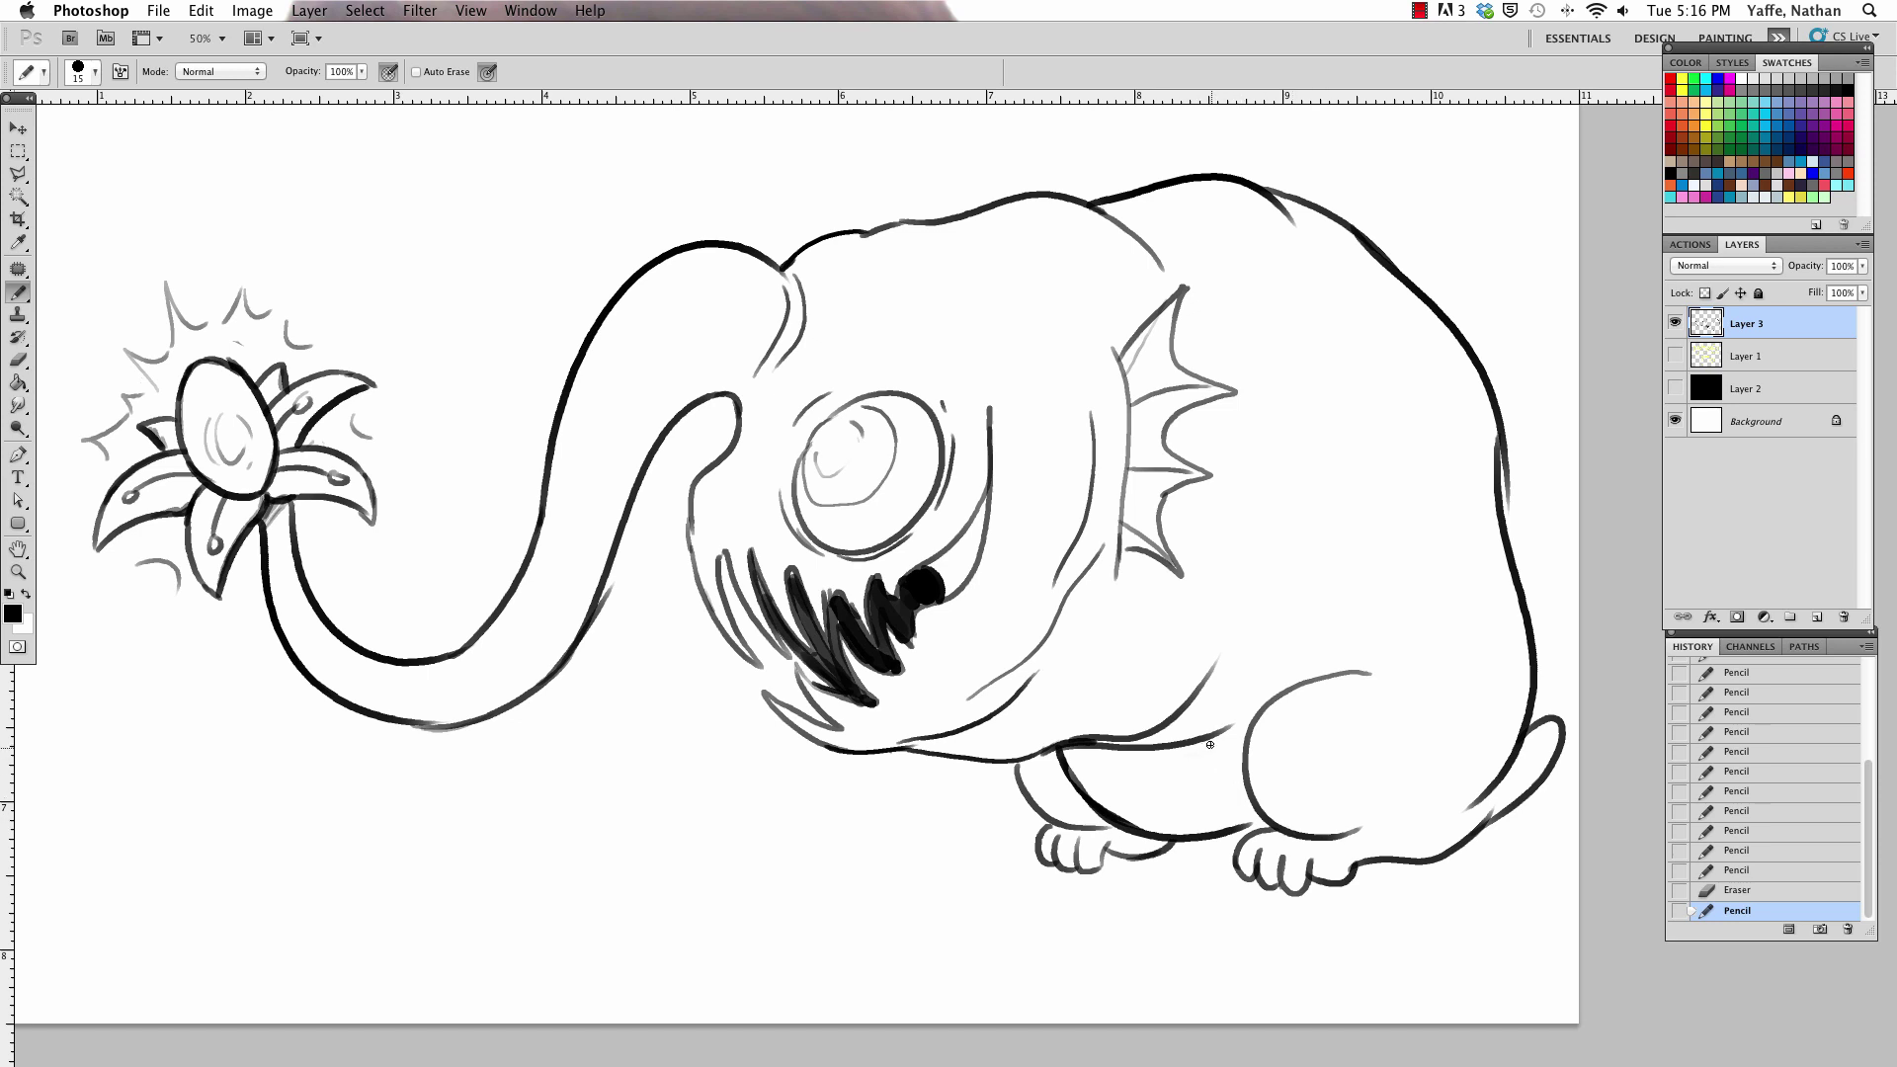
pyautogui.moveTo(1212, 751)
pyautogui.mouseDown()
pyautogui.moveTo(1162, 785)
pyautogui.moveTo(1235, 773)
pyautogui.mouseUp()
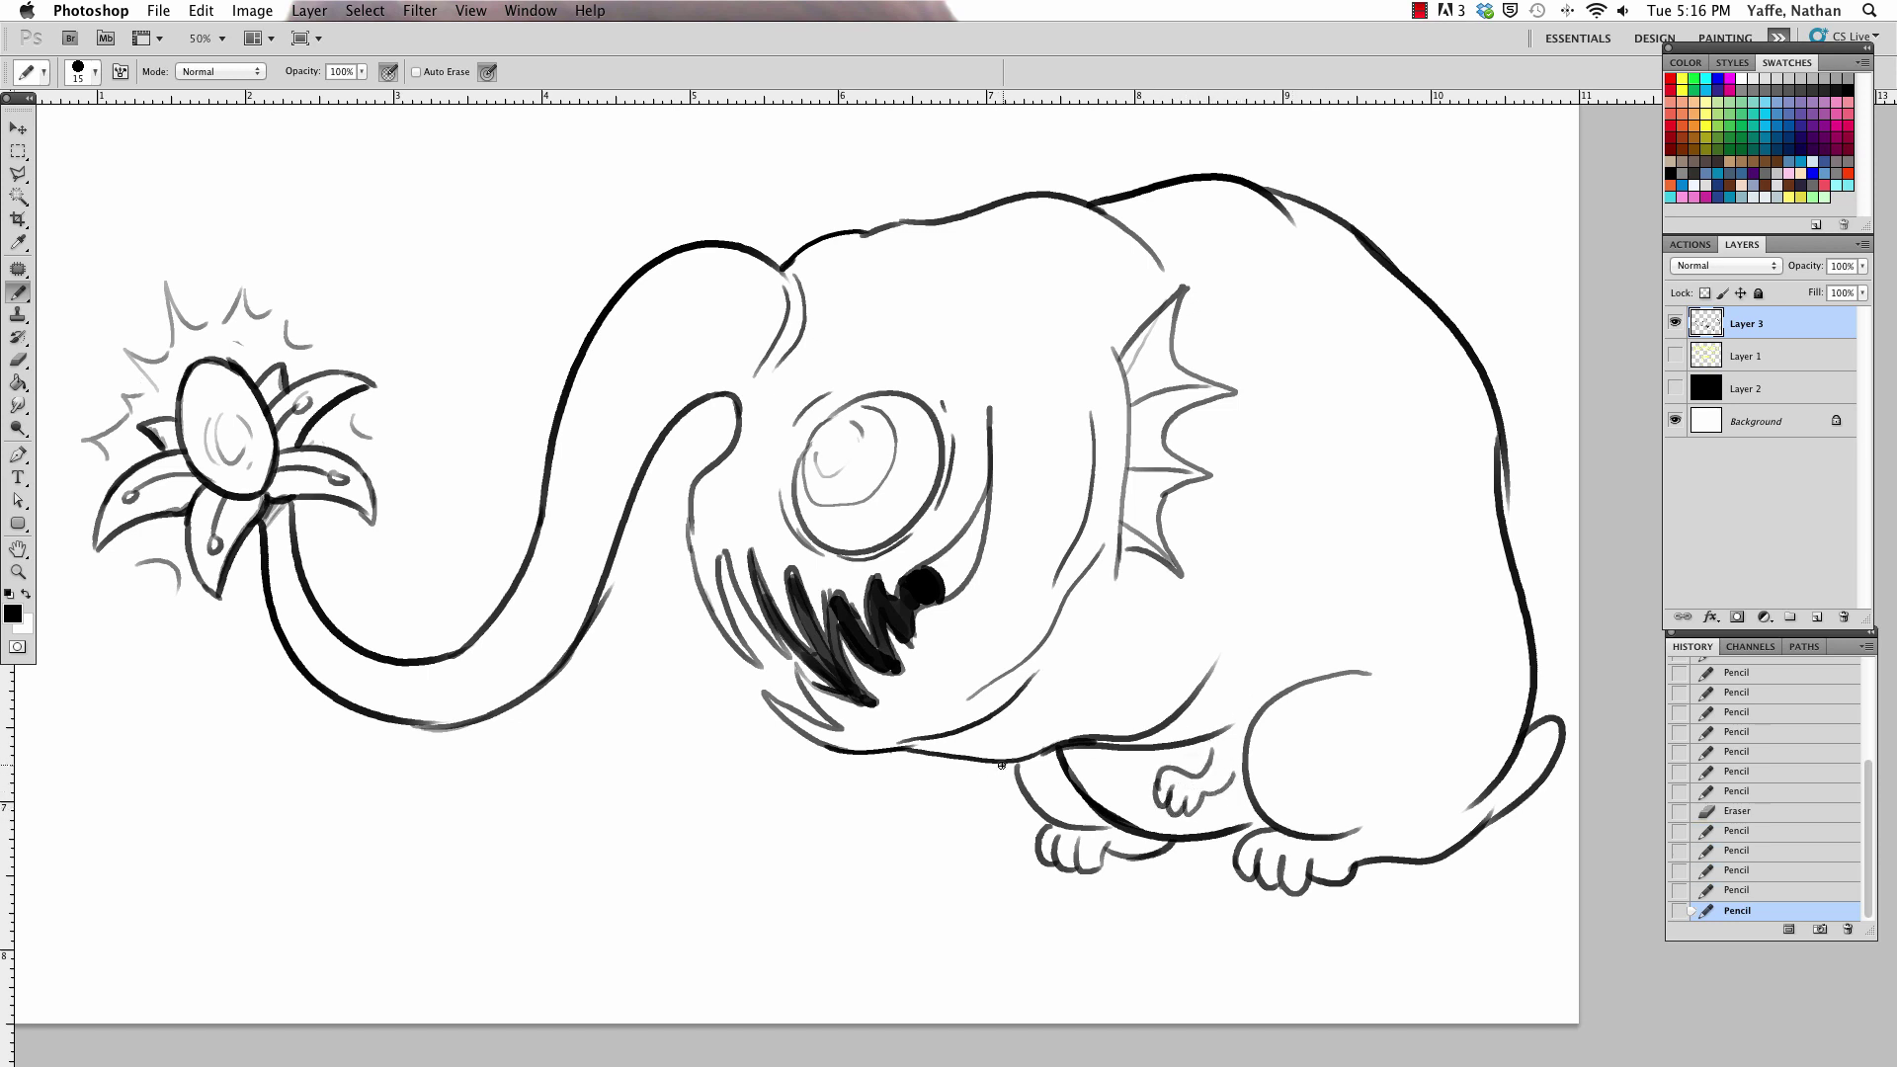
pyautogui.moveTo(1001, 766)
pyautogui.mouseDown()
pyautogui.moveTo(926, 799)
pyautogui.moveTo(957, 789)
pyautogui.moveTo(895, 868)
pyautogui.moveTo(940, 870)
pyautogui.mouseUp()
pyautogui.hotkey('ctrl', 'z')
pyautogui.hotkey('ctrl', 'z')
# Sketch a cup below the jaw, lasso-select it and nudge it slightly right.
pyautogui.moveTo(870, 770); pyautogui.dragTo(938, 870)
pyautogui.press('l')
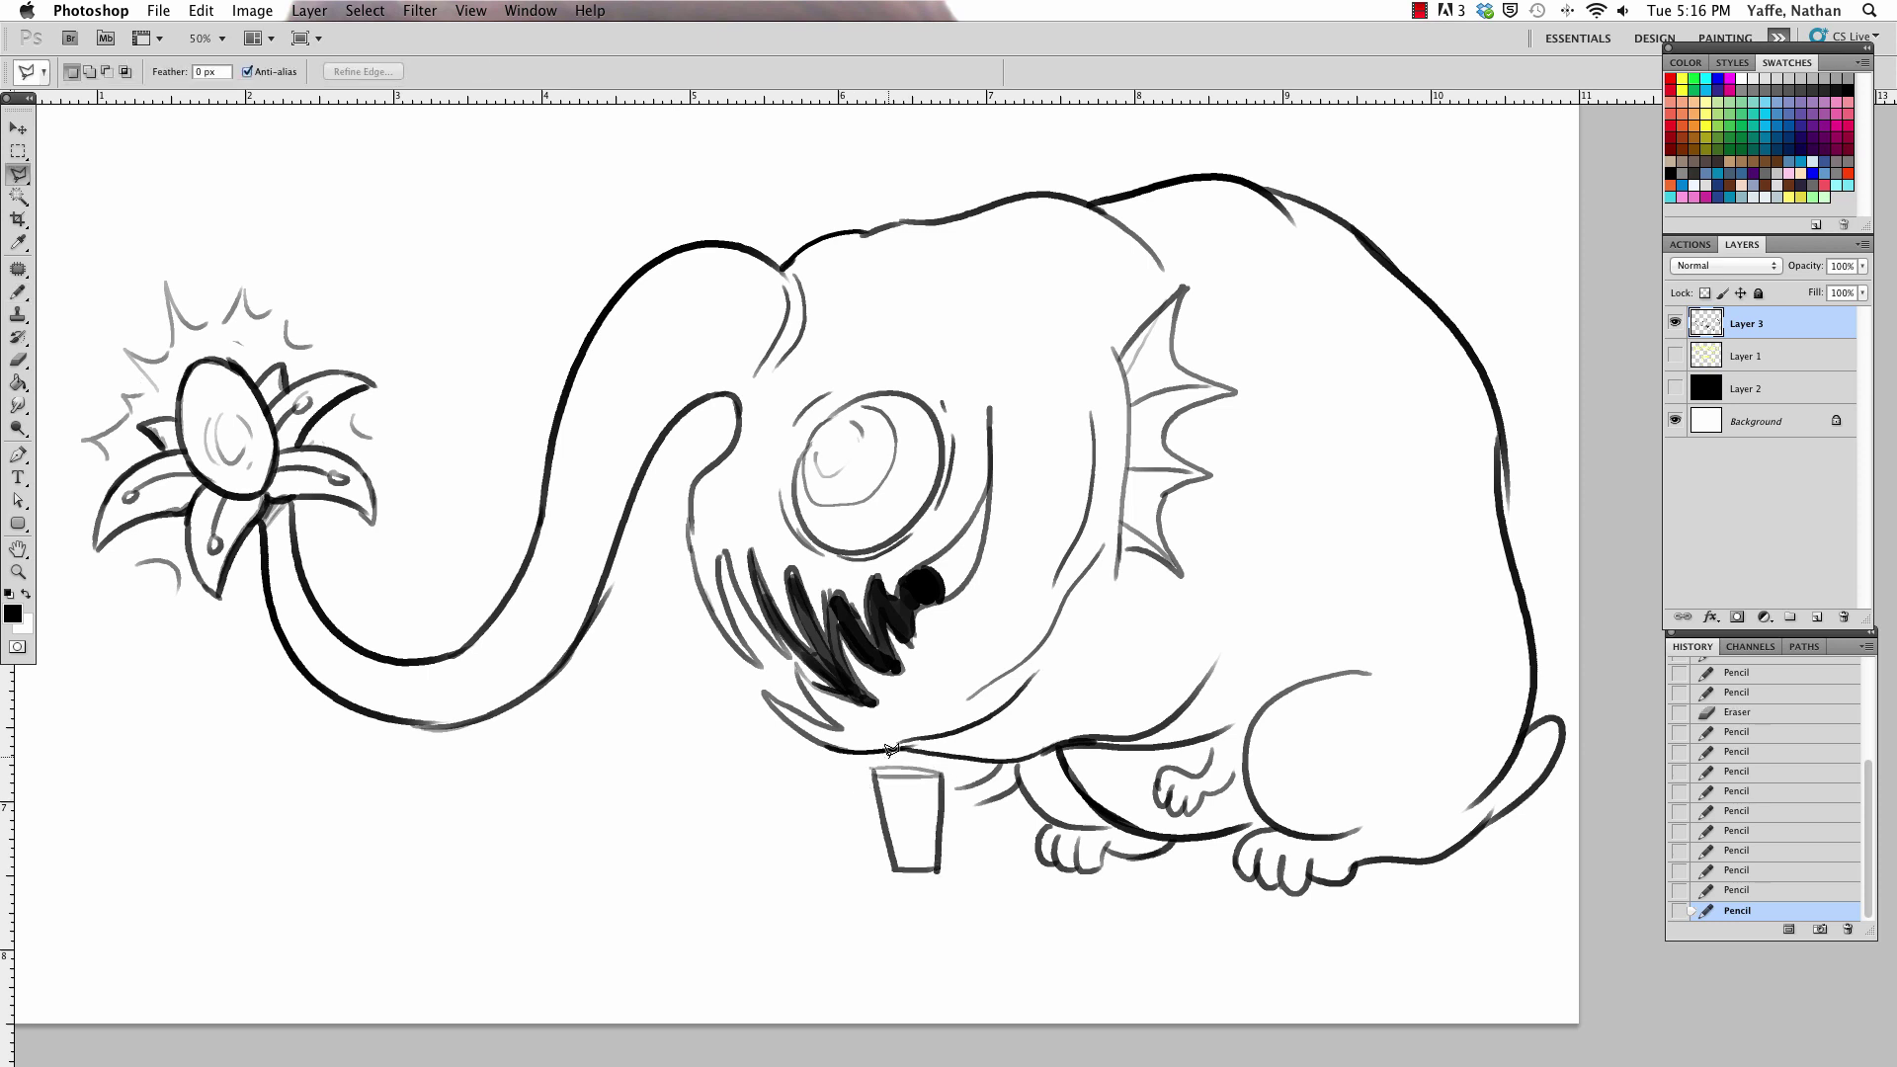
pyautogui.click(878, 759)
pyautogui.click(845, 800)
pyautogui.click(866, 930)
pyautogui.click(976, 920)
pyautogui.click(955, 771)
pyautogui.click(890, 746)
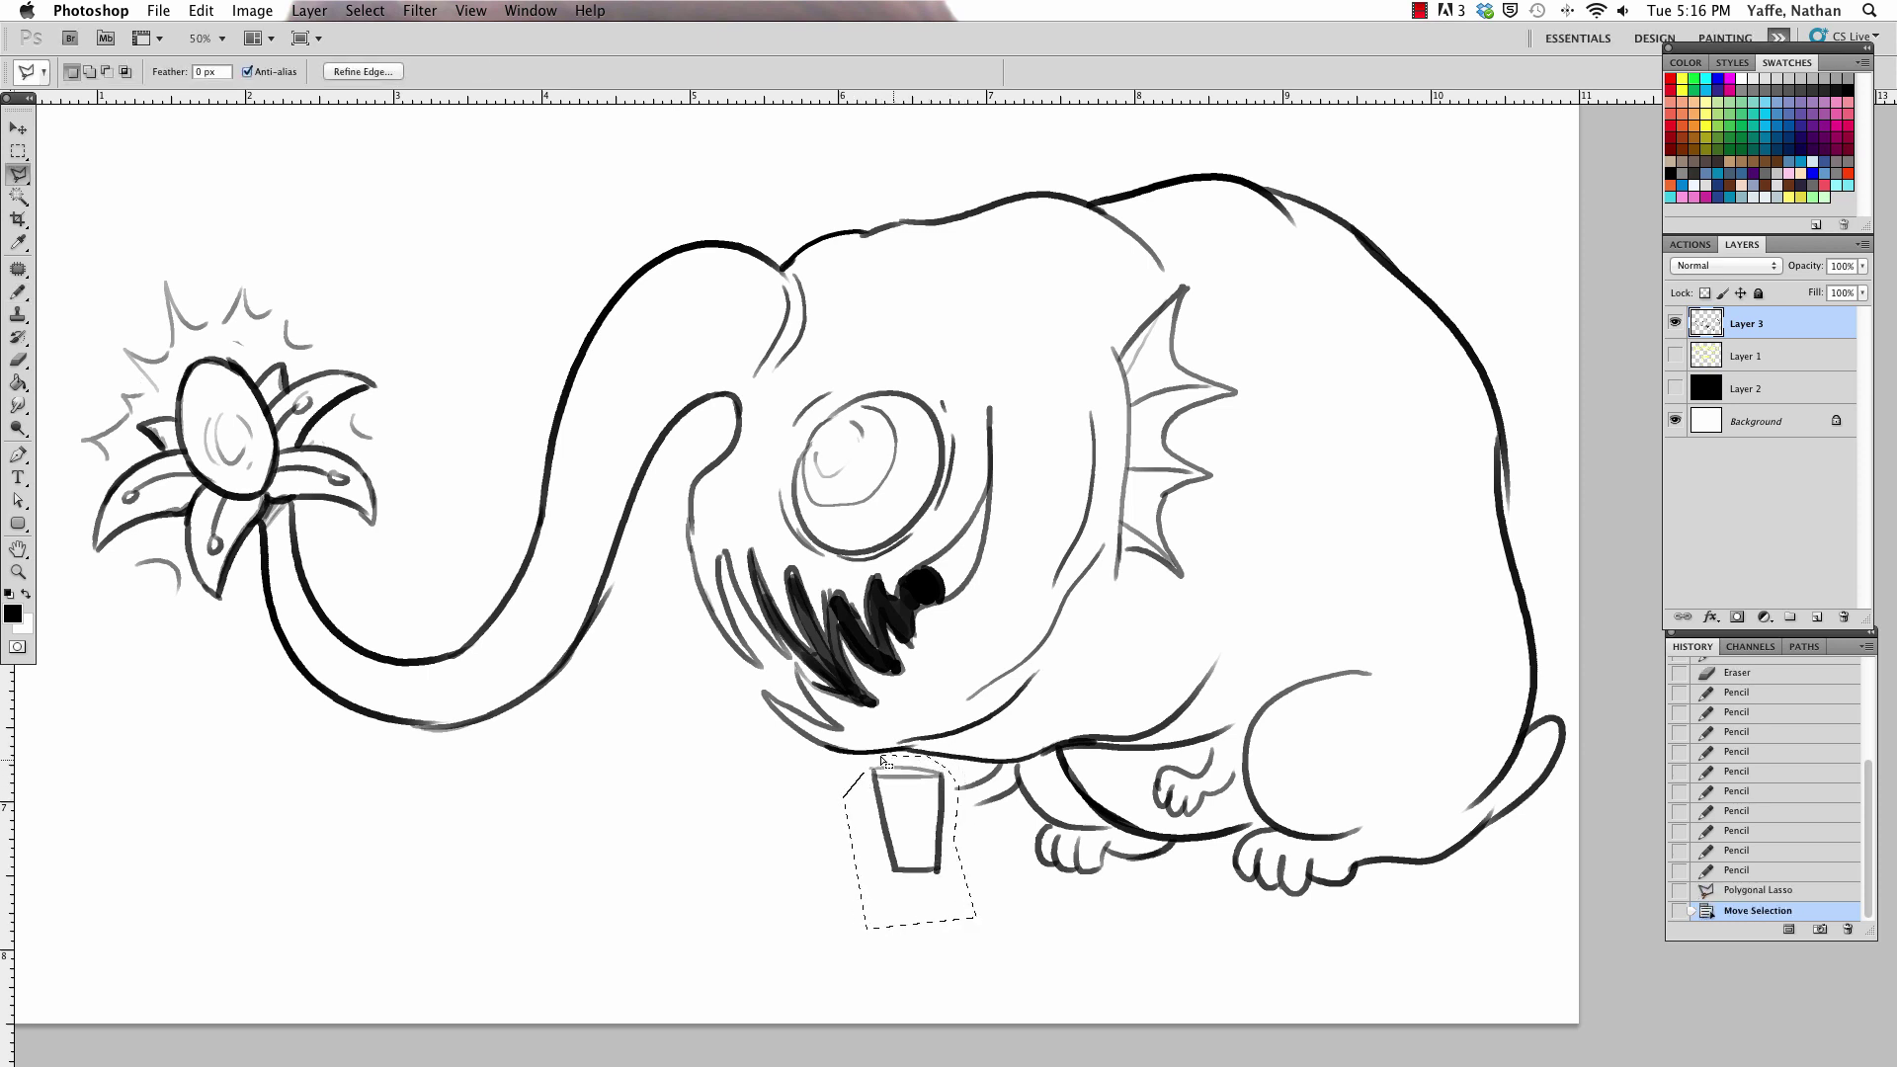
pyautogui.press('v')
pyautogui.moveTo(939, 821)
pyautogui.mouseDown()
pyautogui.moveTo(963, 818)
pyautogui.moveTo(896, 820)
pyautogui.mouseUp()
pyautogui.hotkey('ctrl', 'd')
# Draw fingers gripping the cup's left side, tidying stray lines with the eraser.
pyautogui.press('b')
pyautogui.moveTo(902, 801)
pyautogui.mouseDown()
pyautogui.moveTo(899, 822)
pyautogui.moveTo(897, 801)
pyautogui.moveTo(1018, 785)
pyautogui.moveTo(966, 822)
pyautogui.moveTo(1024, 744)
pyautogui.moveTo(1028, 797)
pyautogui.mouseUp()
pyautogui.press('e')
pyautogui.press('b')
pyautogui.press('e')
pyautogui.press('b')
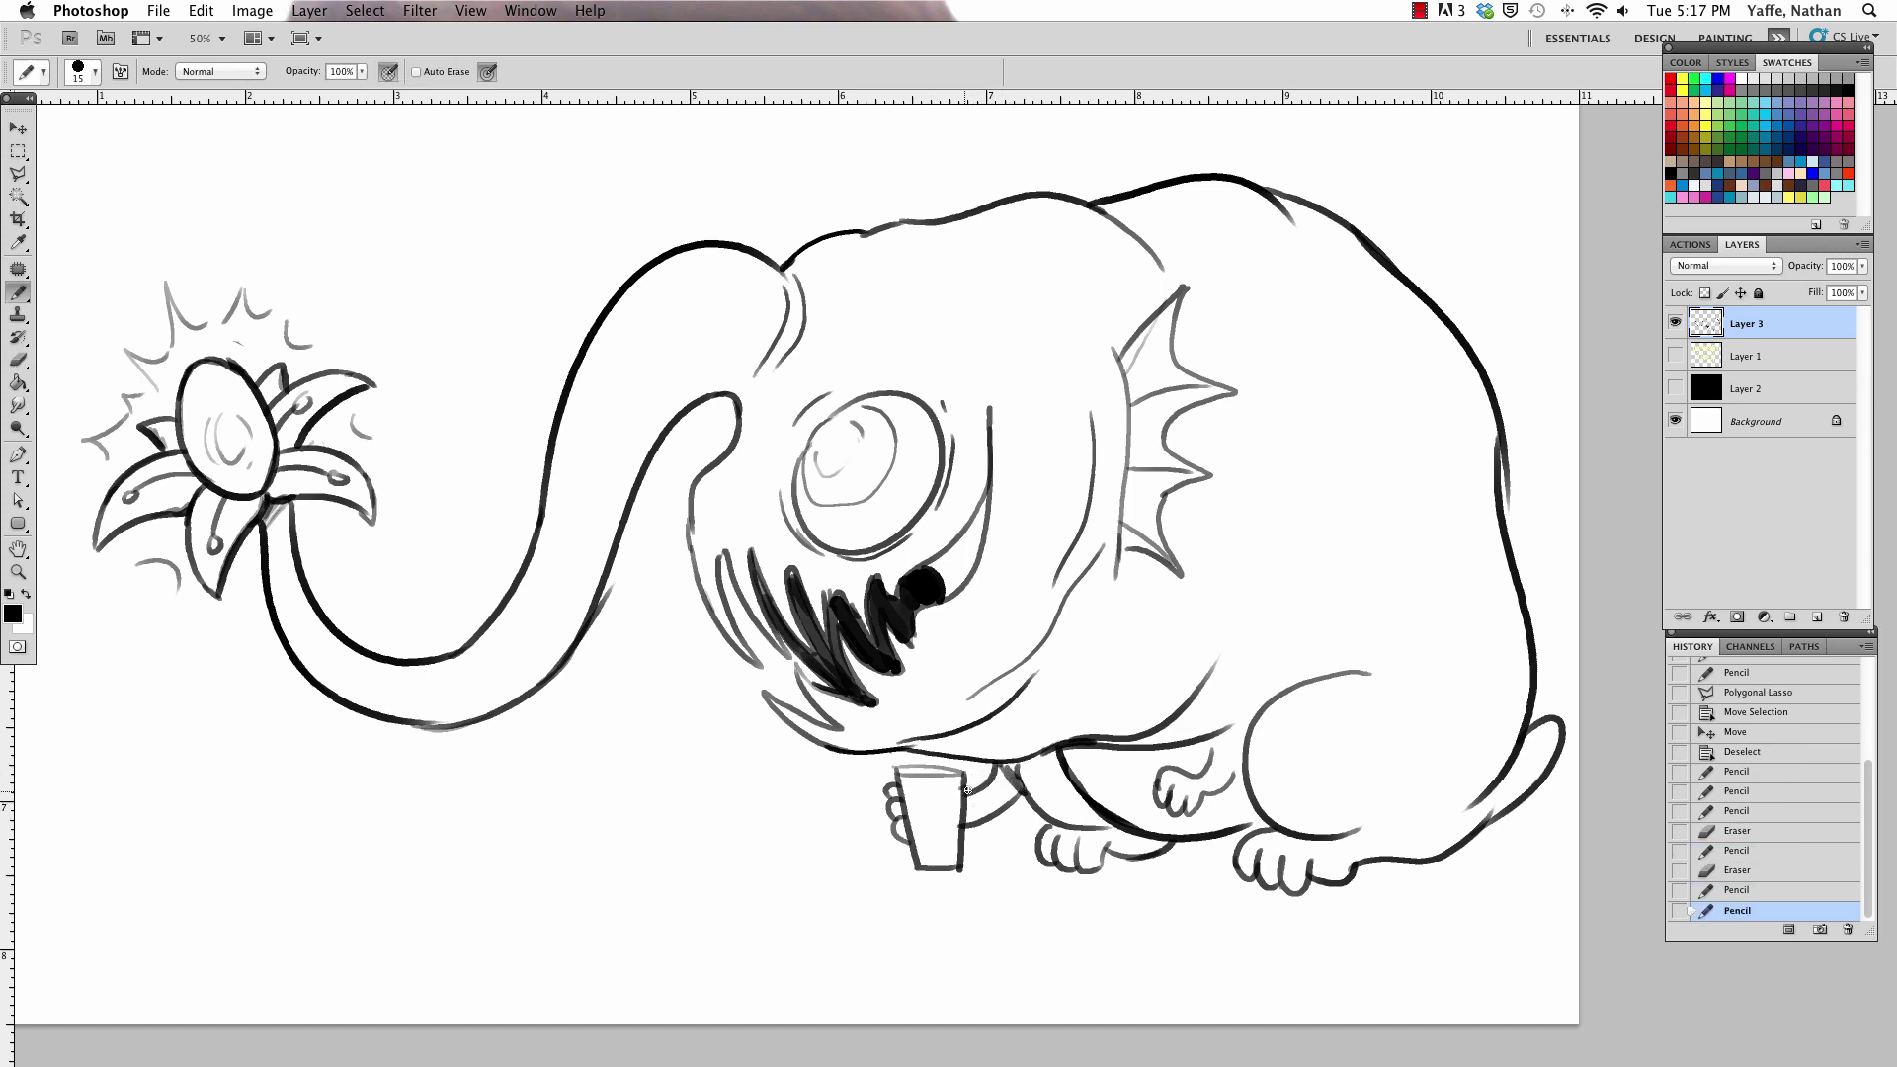
# Draw a liquid line across the cup's top and erase part of the paw.
pyautogui.scroll(3, 966, 789)
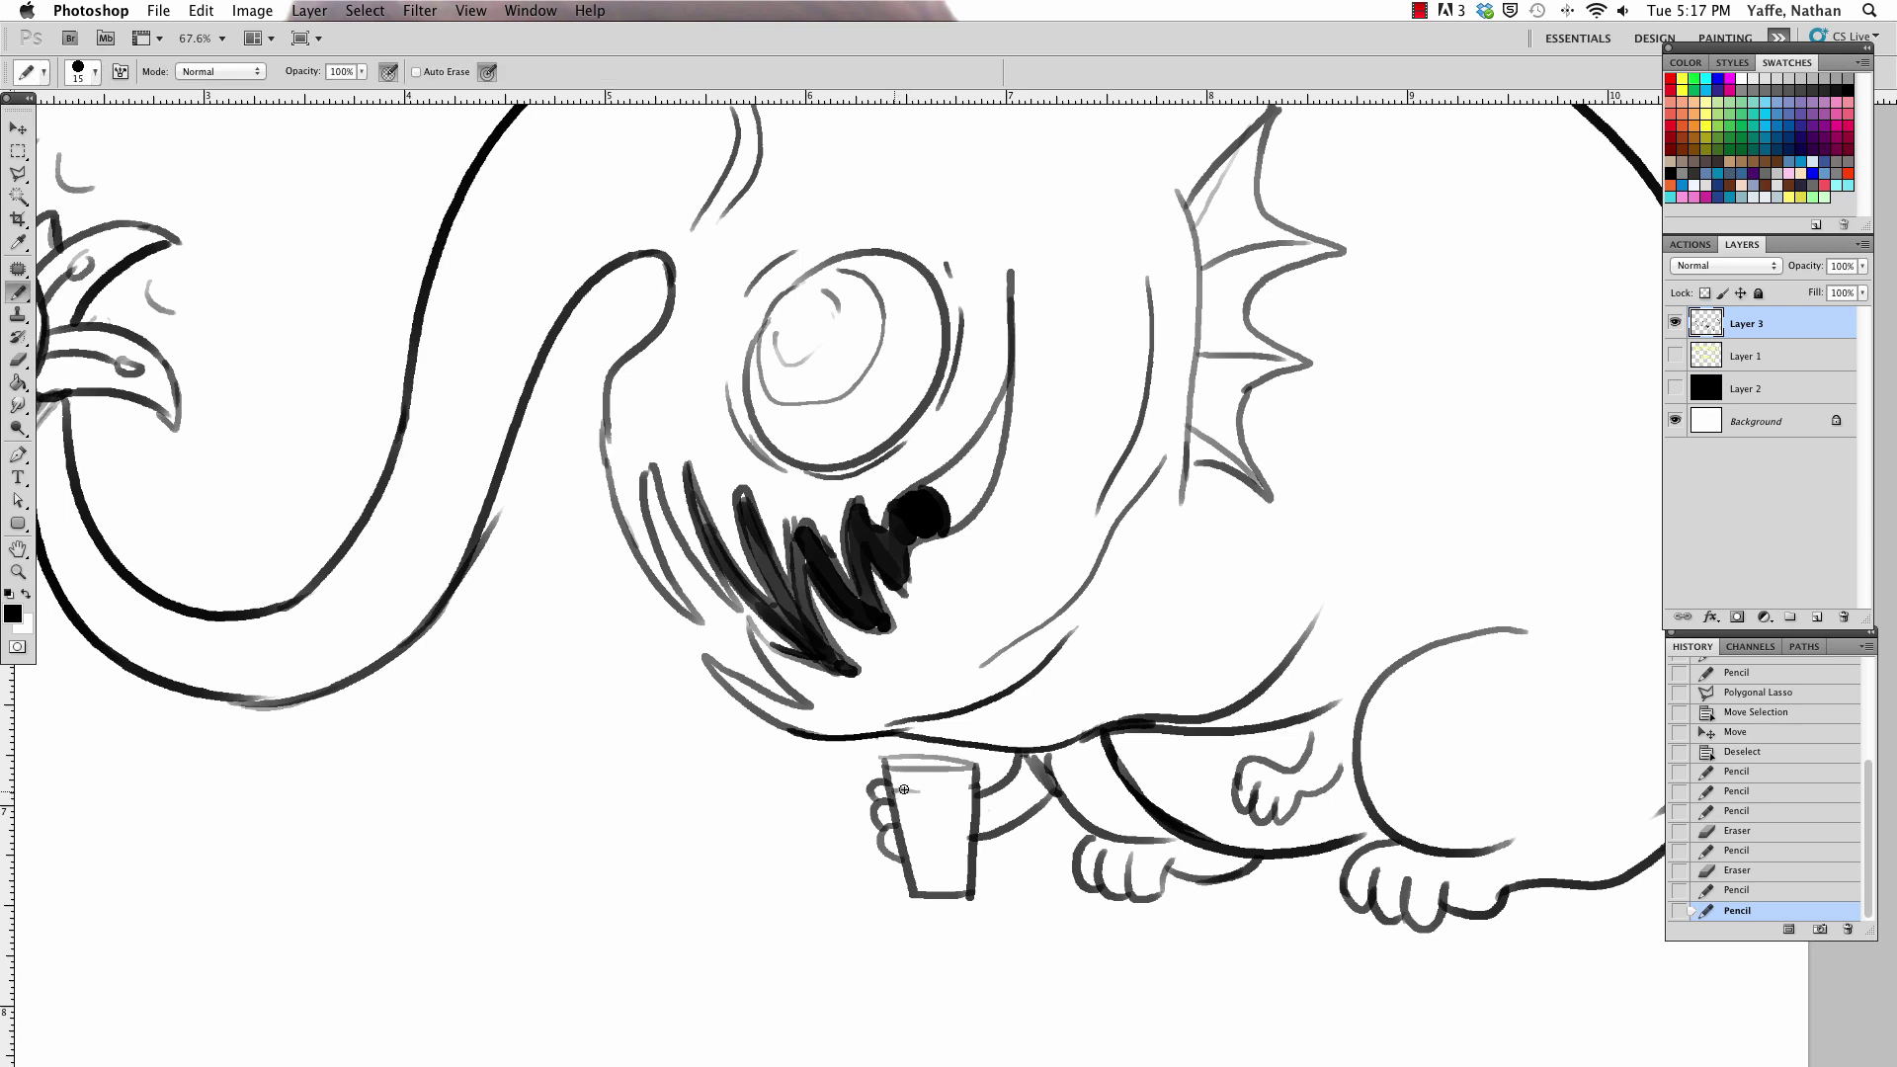
pyautogui.moveTo(903, 790); pyautogui.dragTo(978, 790)
pyautogui.press('e')
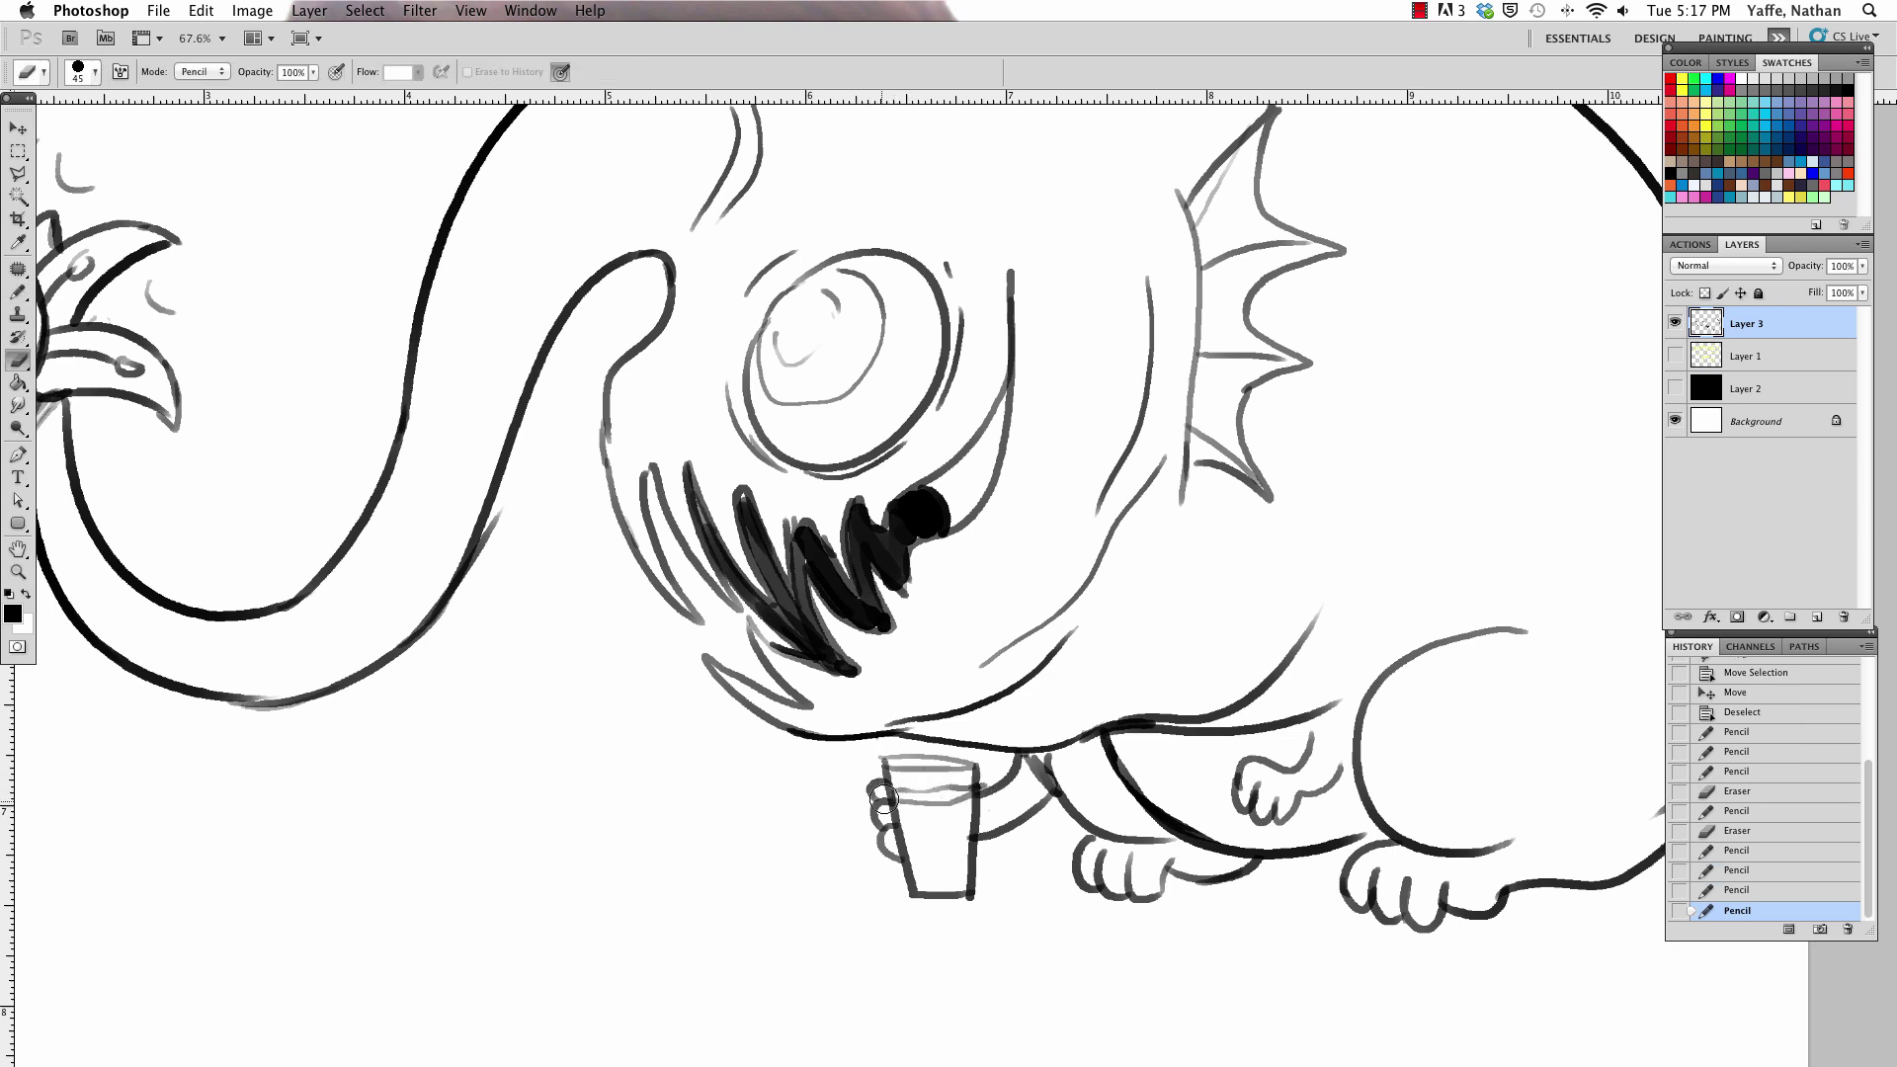
pyautogui.scroll(-1, 787, 995)
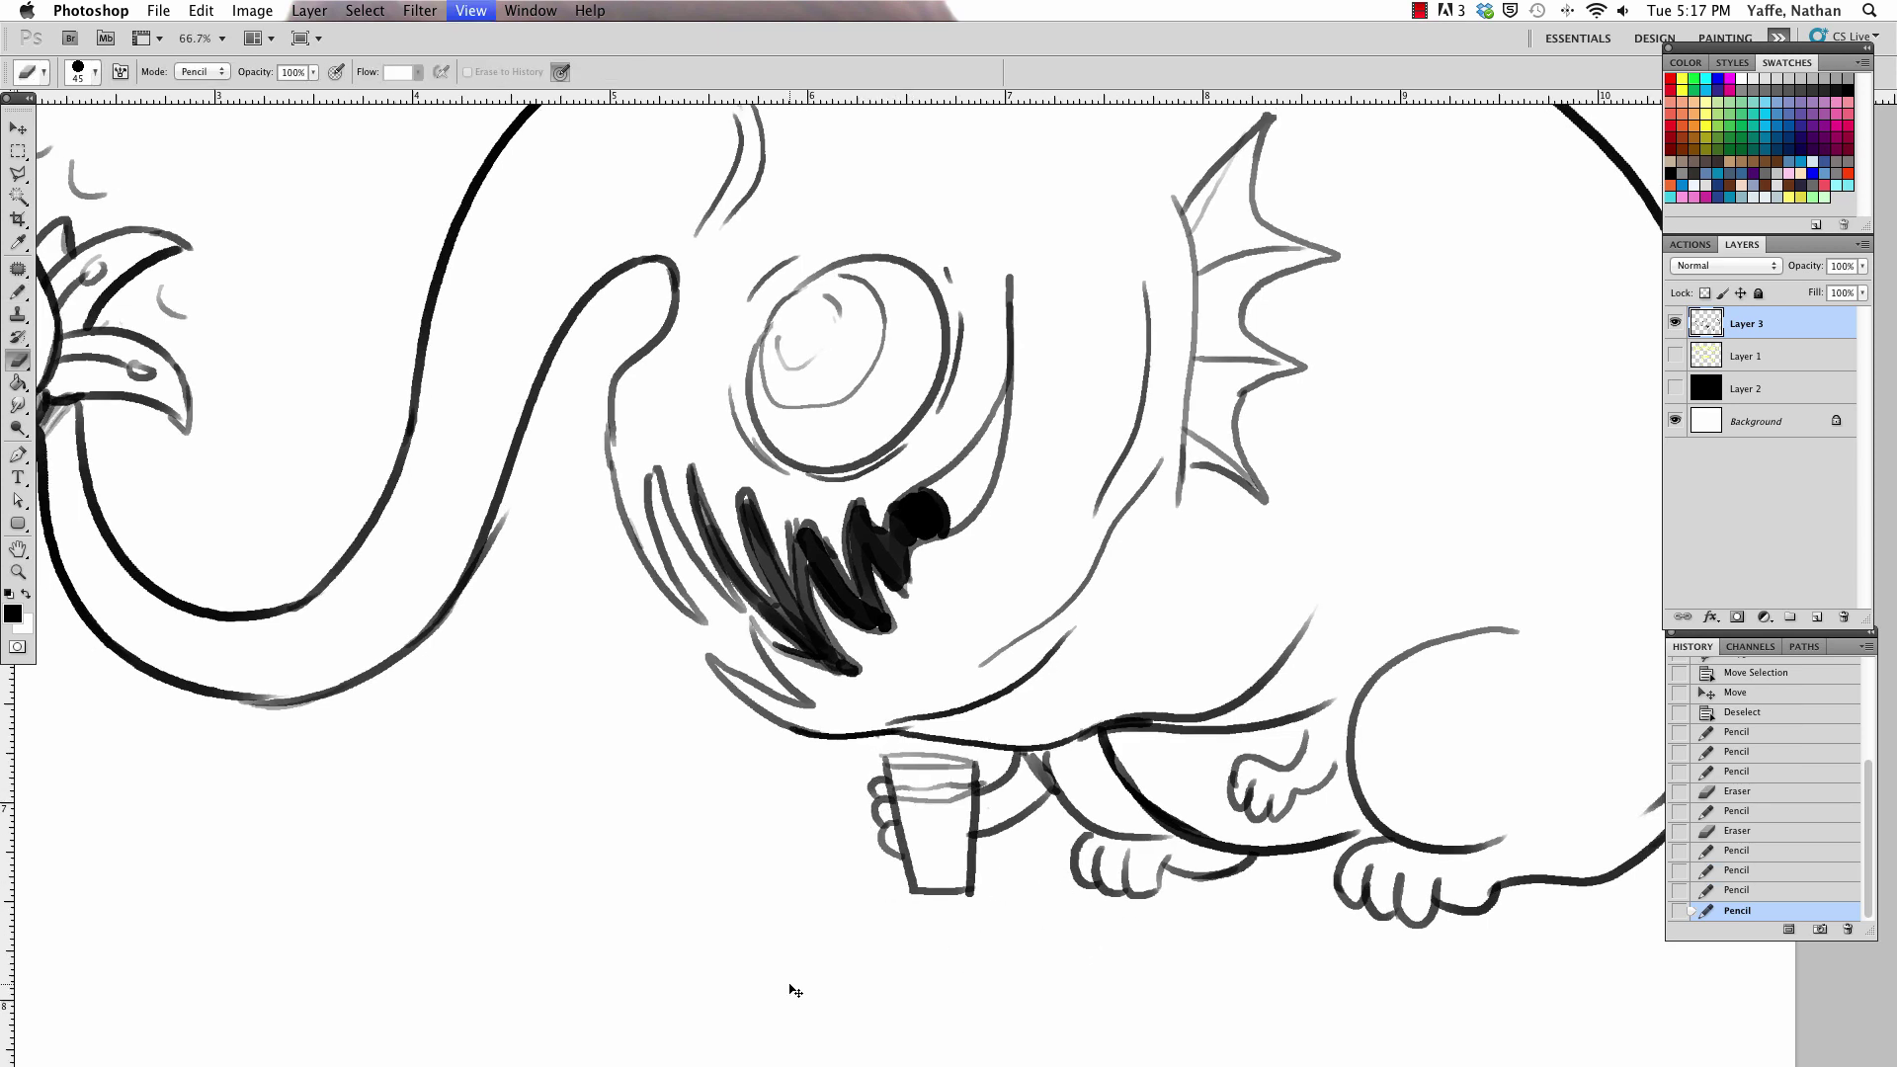
pyautogui.scroll(-2, 787, 995)
pyautogui.moveTo(1186, 735)
pyautogui.mouseDown()
pyautogui.moveTo(1210, 798)
pyautogui.moveTo(1189, 822)
pyautogui.moveTo(1130, 819)
pyautogui.moveTo(1166, 818)
pyautogui.moveTo(1134, 796)
pyautogui.mouseUp()
# Pencil light wrinkle strokes across the creature's body.
pyautogui.press('b')
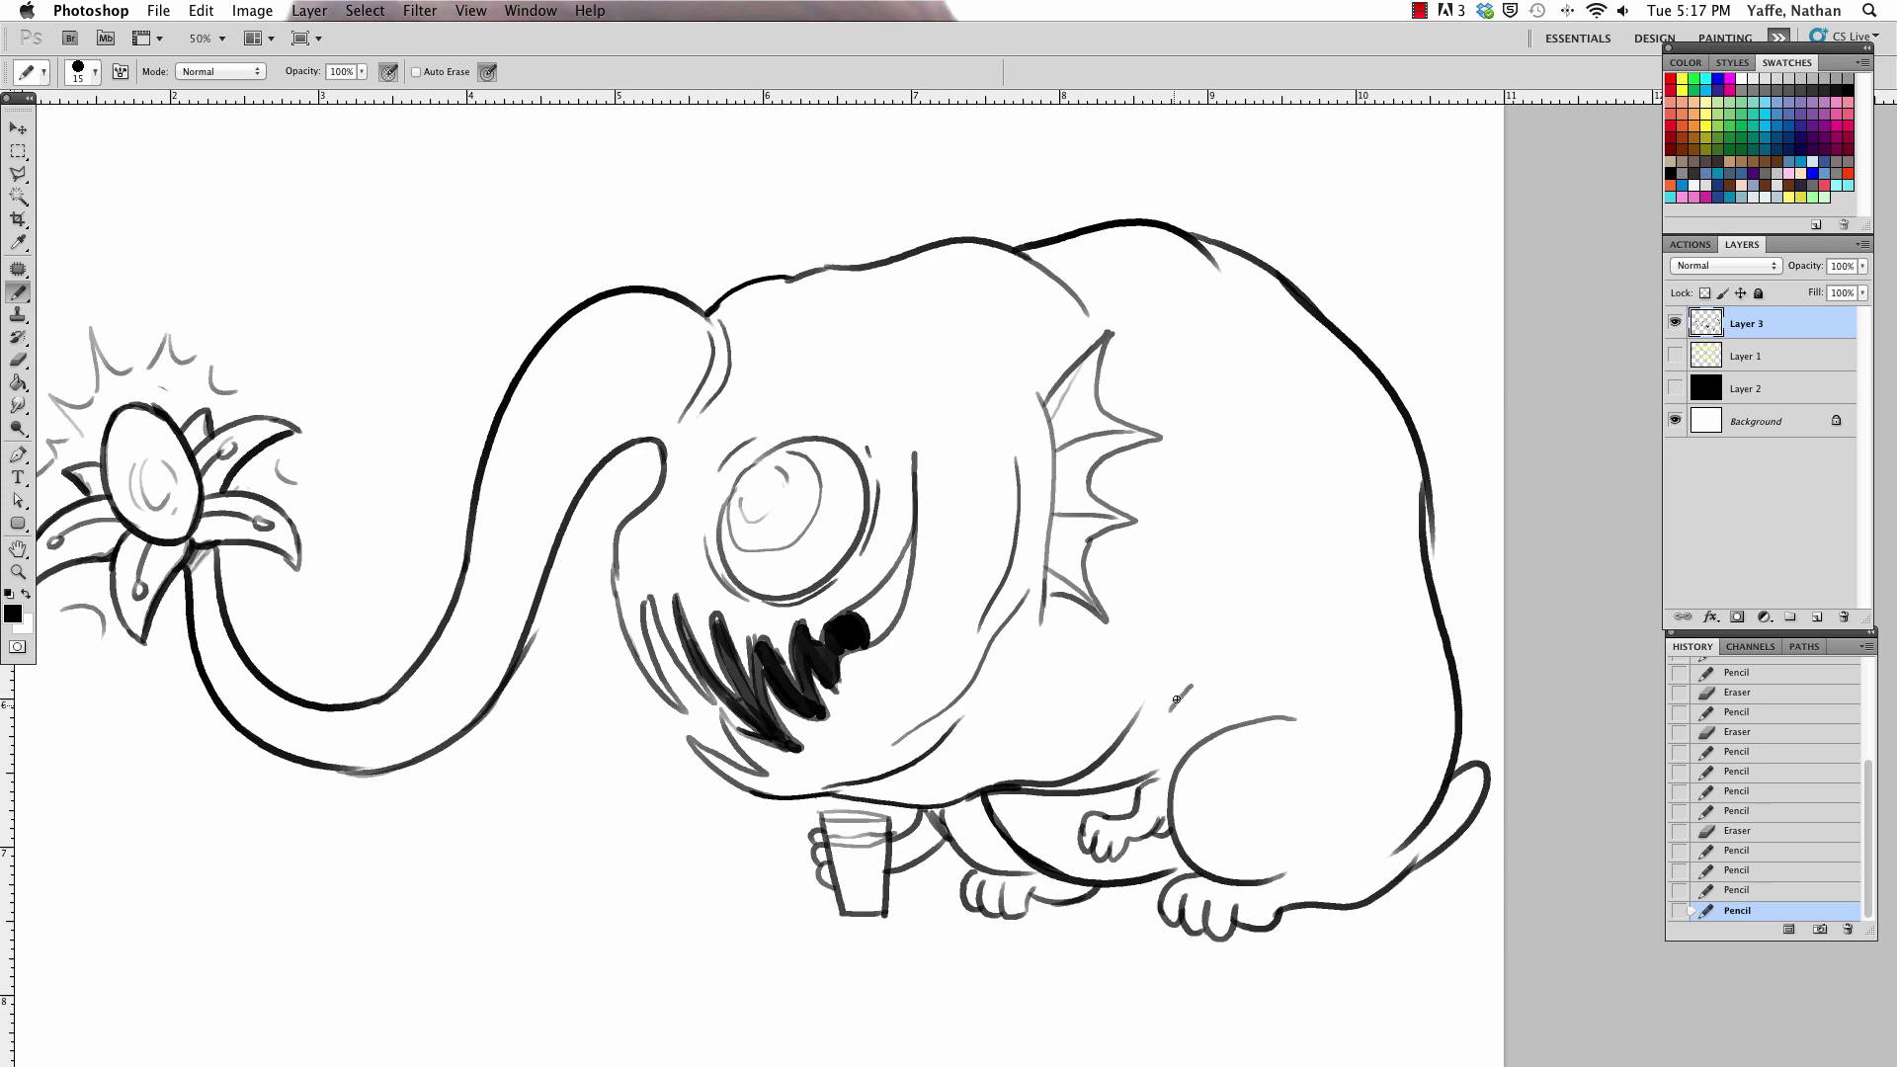
pyautogui.moveTo(1176, 698); pyautogui.dragTo(1240, 551)
pyautogui.moveTo(1204, 443)
pyautogui.mouseDown()
pyautogui.moveTo(1327, 587)
pyautogui.moveTo(1263, 671)
pyautogui.moveTo(1357, 786)
pyautogui.mouseUp()
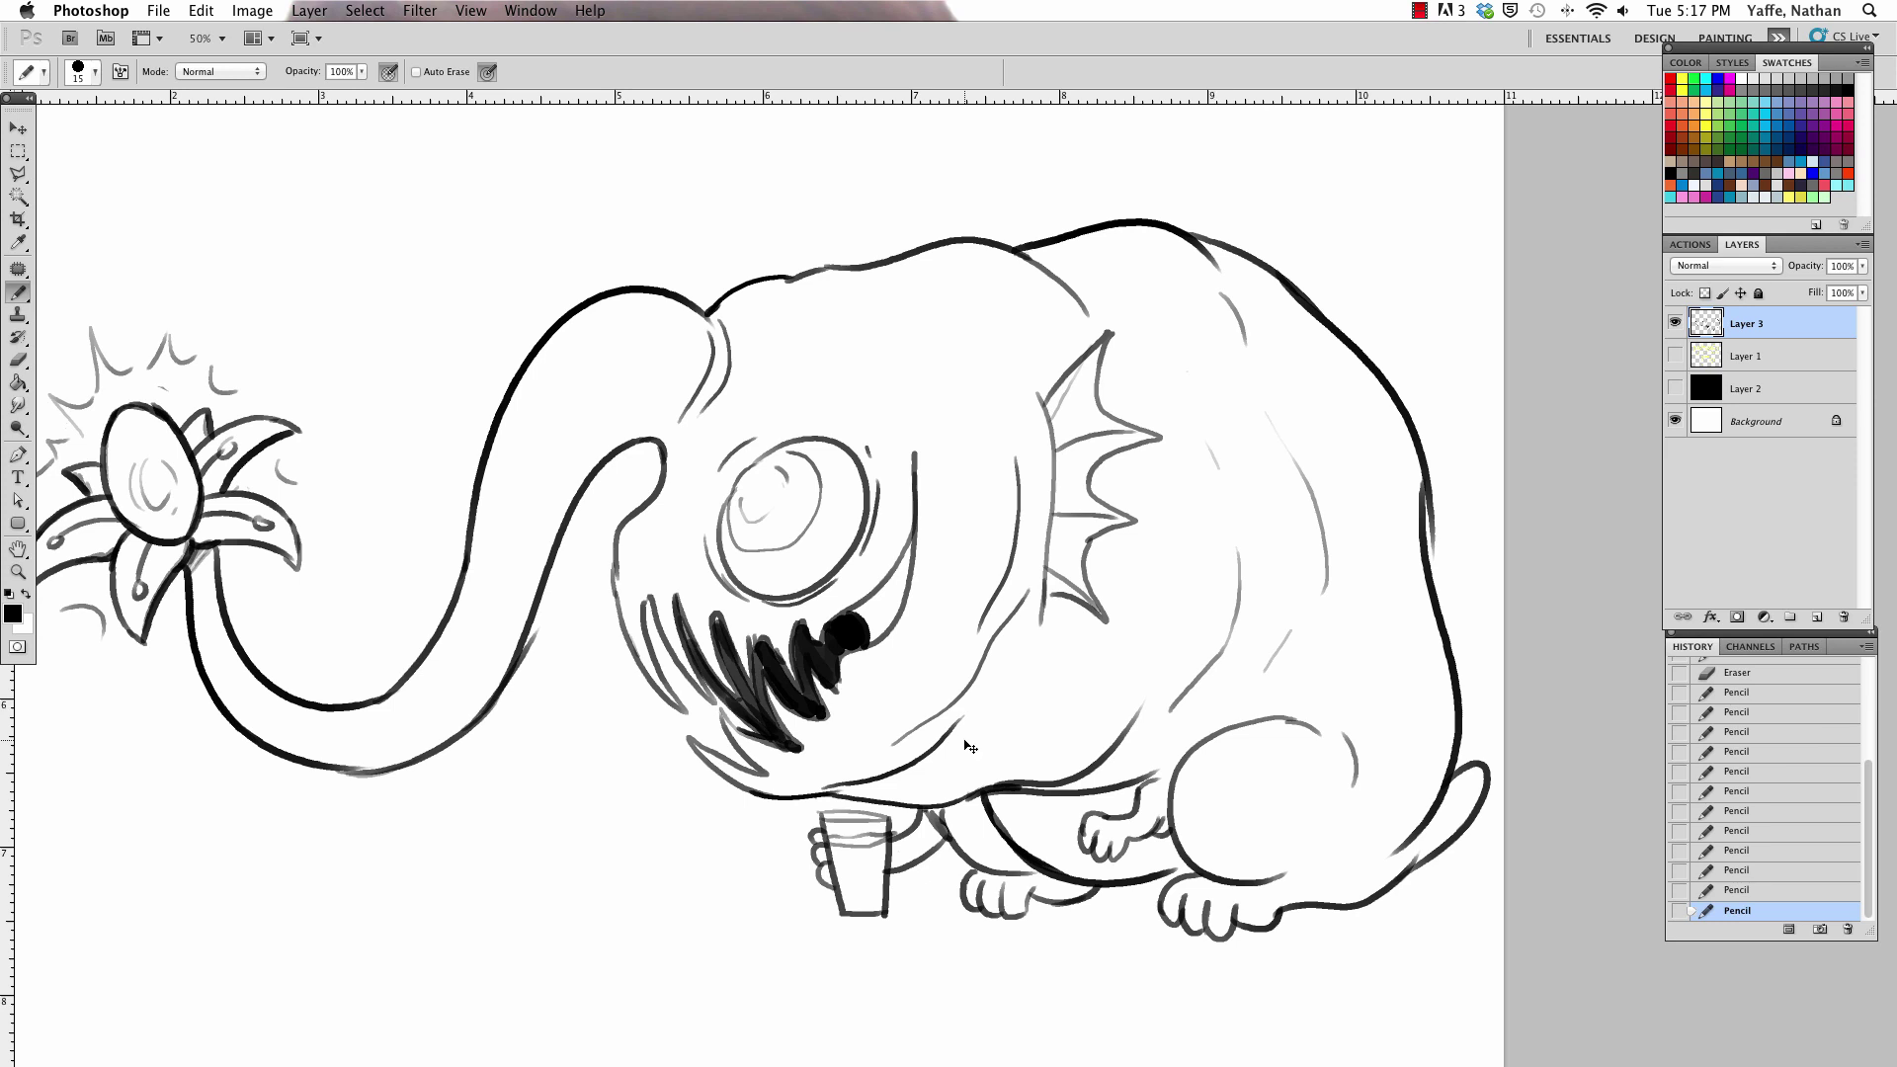
pyautogui.press('super+minus')
pyautogui.press('super+minus')
# Draw a wavy blob outline around the lily lure and Paint Bucket the outside black.
pyautogui.moveTo(1182, 728); pyautogui.dragTo(1195, 767)
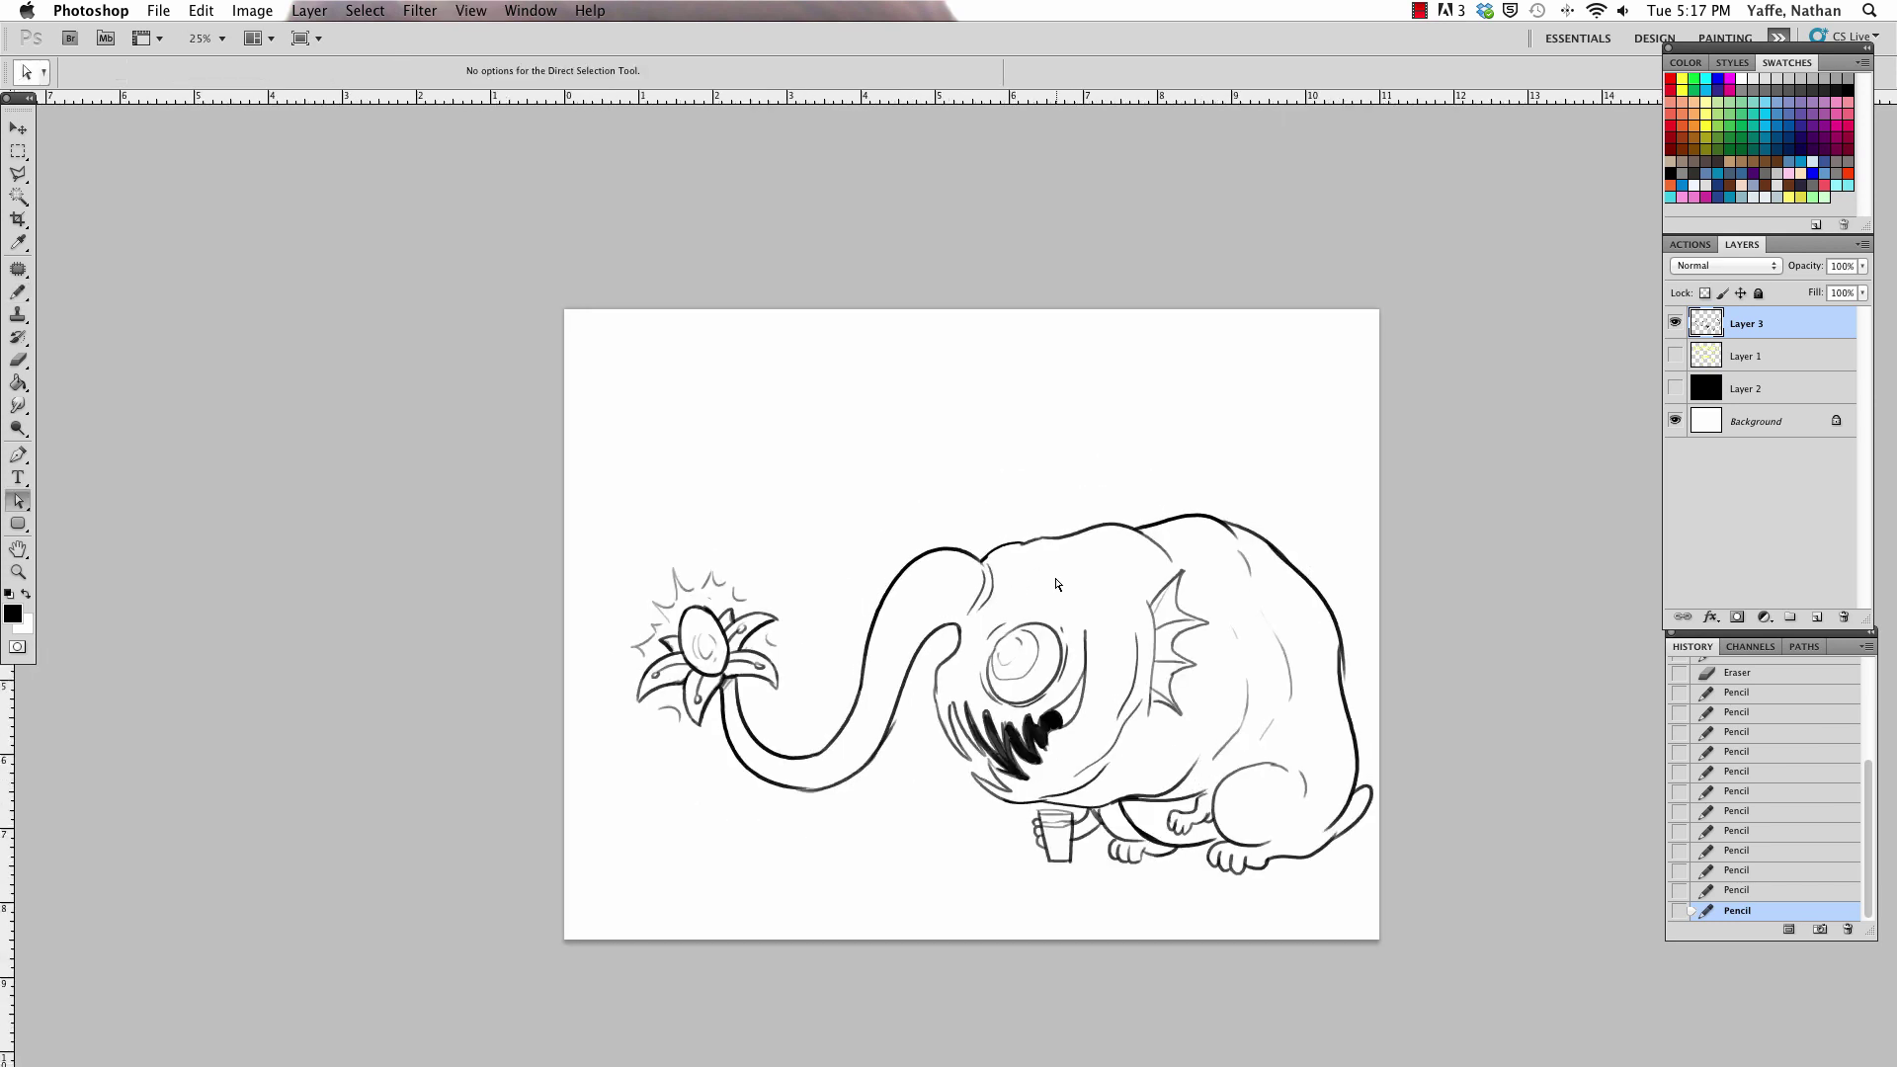
pyautogui.moveTo(937, 549)
pyautogui.mouseDown()
pyautogui.moveTo(907, 482)
pyautogui.moveTo(661, 393)
pyautogui.moveTo(593, 717)
pyautogui.moveTo(909, 820)
pyautogui.moveTo(944, 737)
pyautogui.mouseUp()
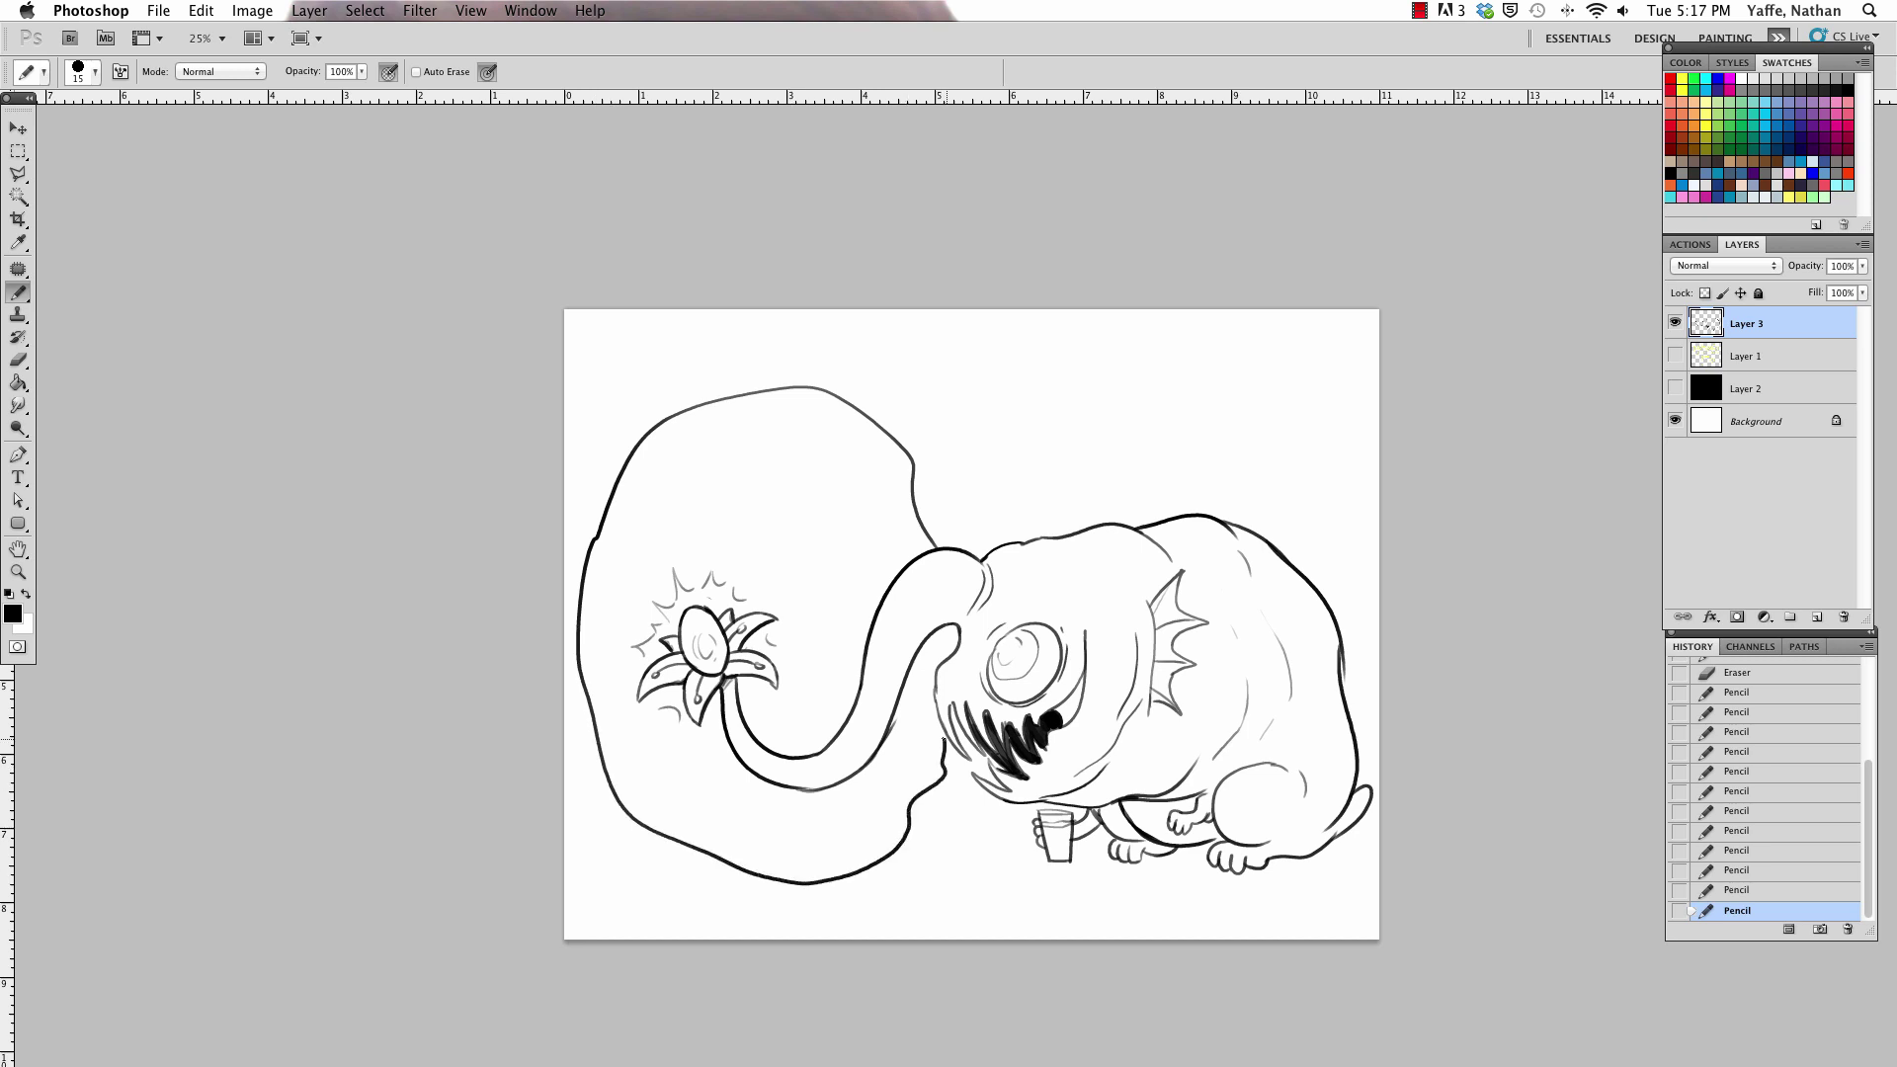
pyautogui.press('g')
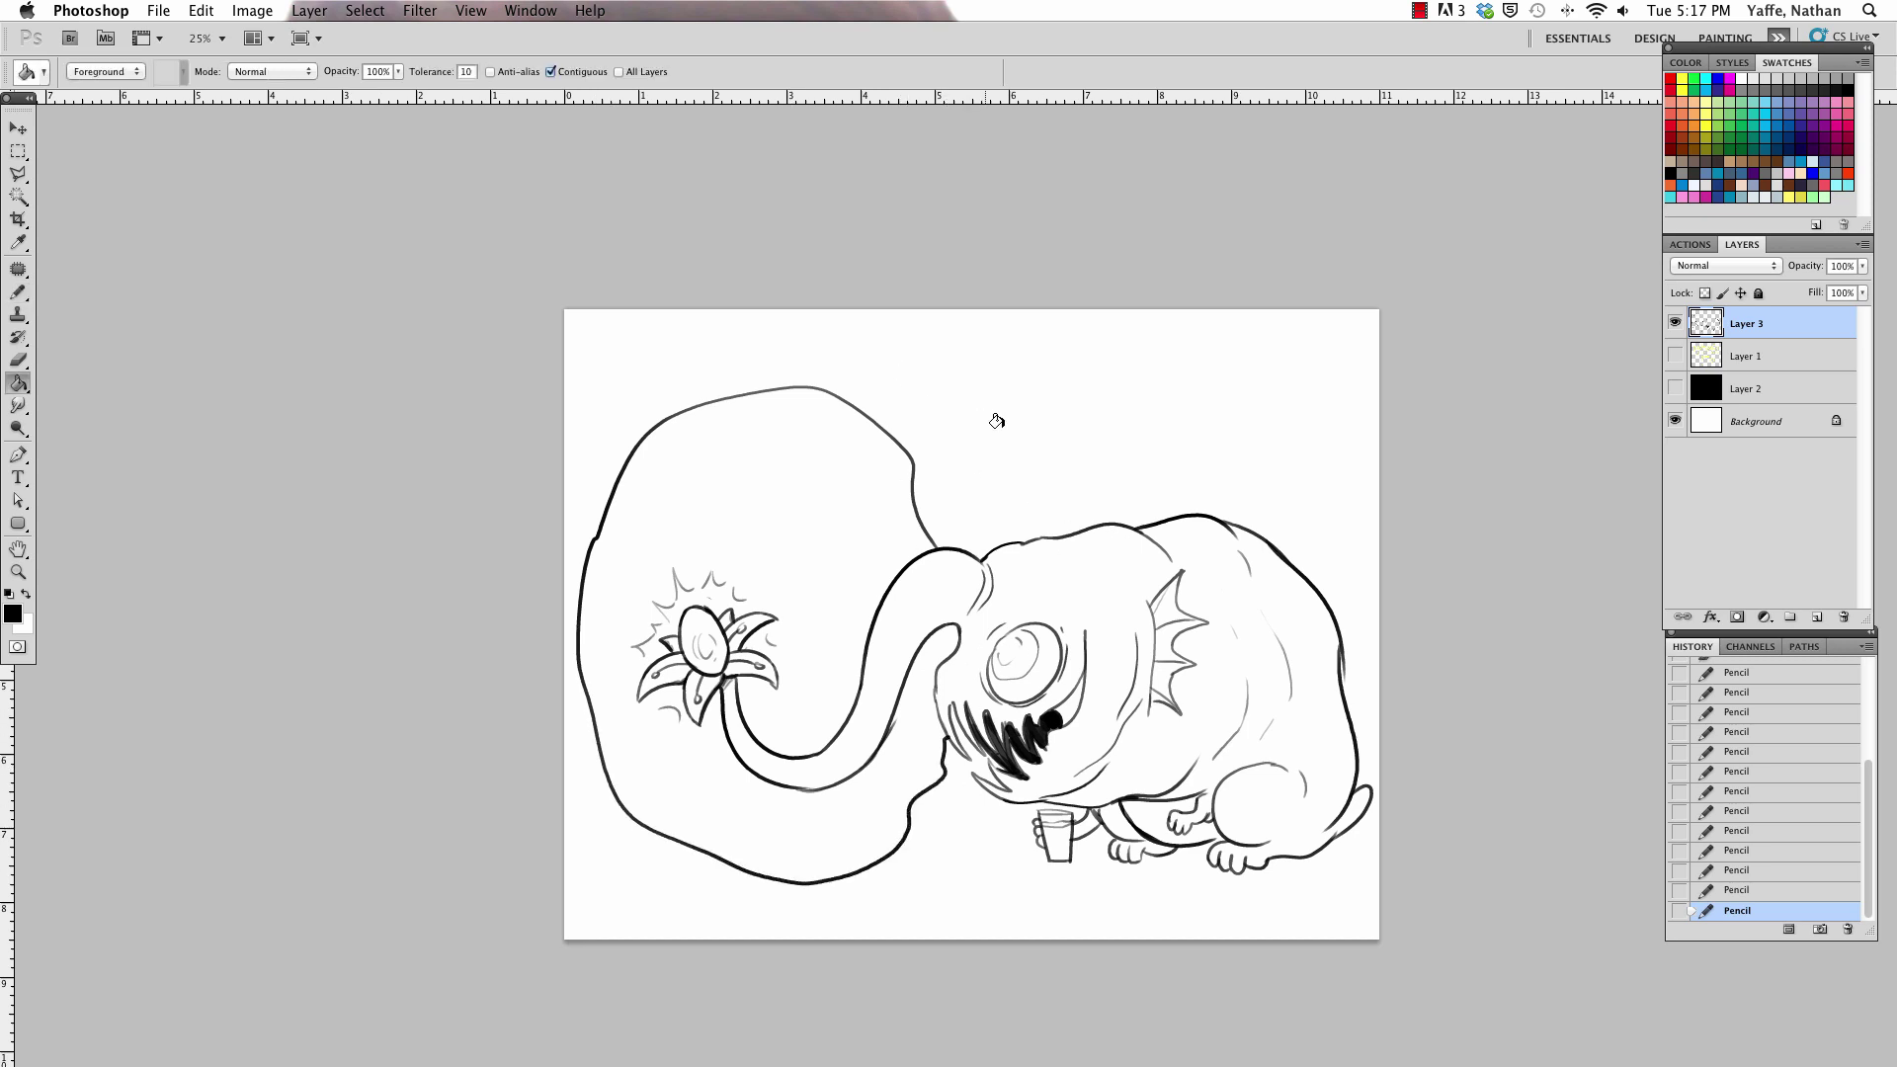
pyautogui.click(1040, 435)
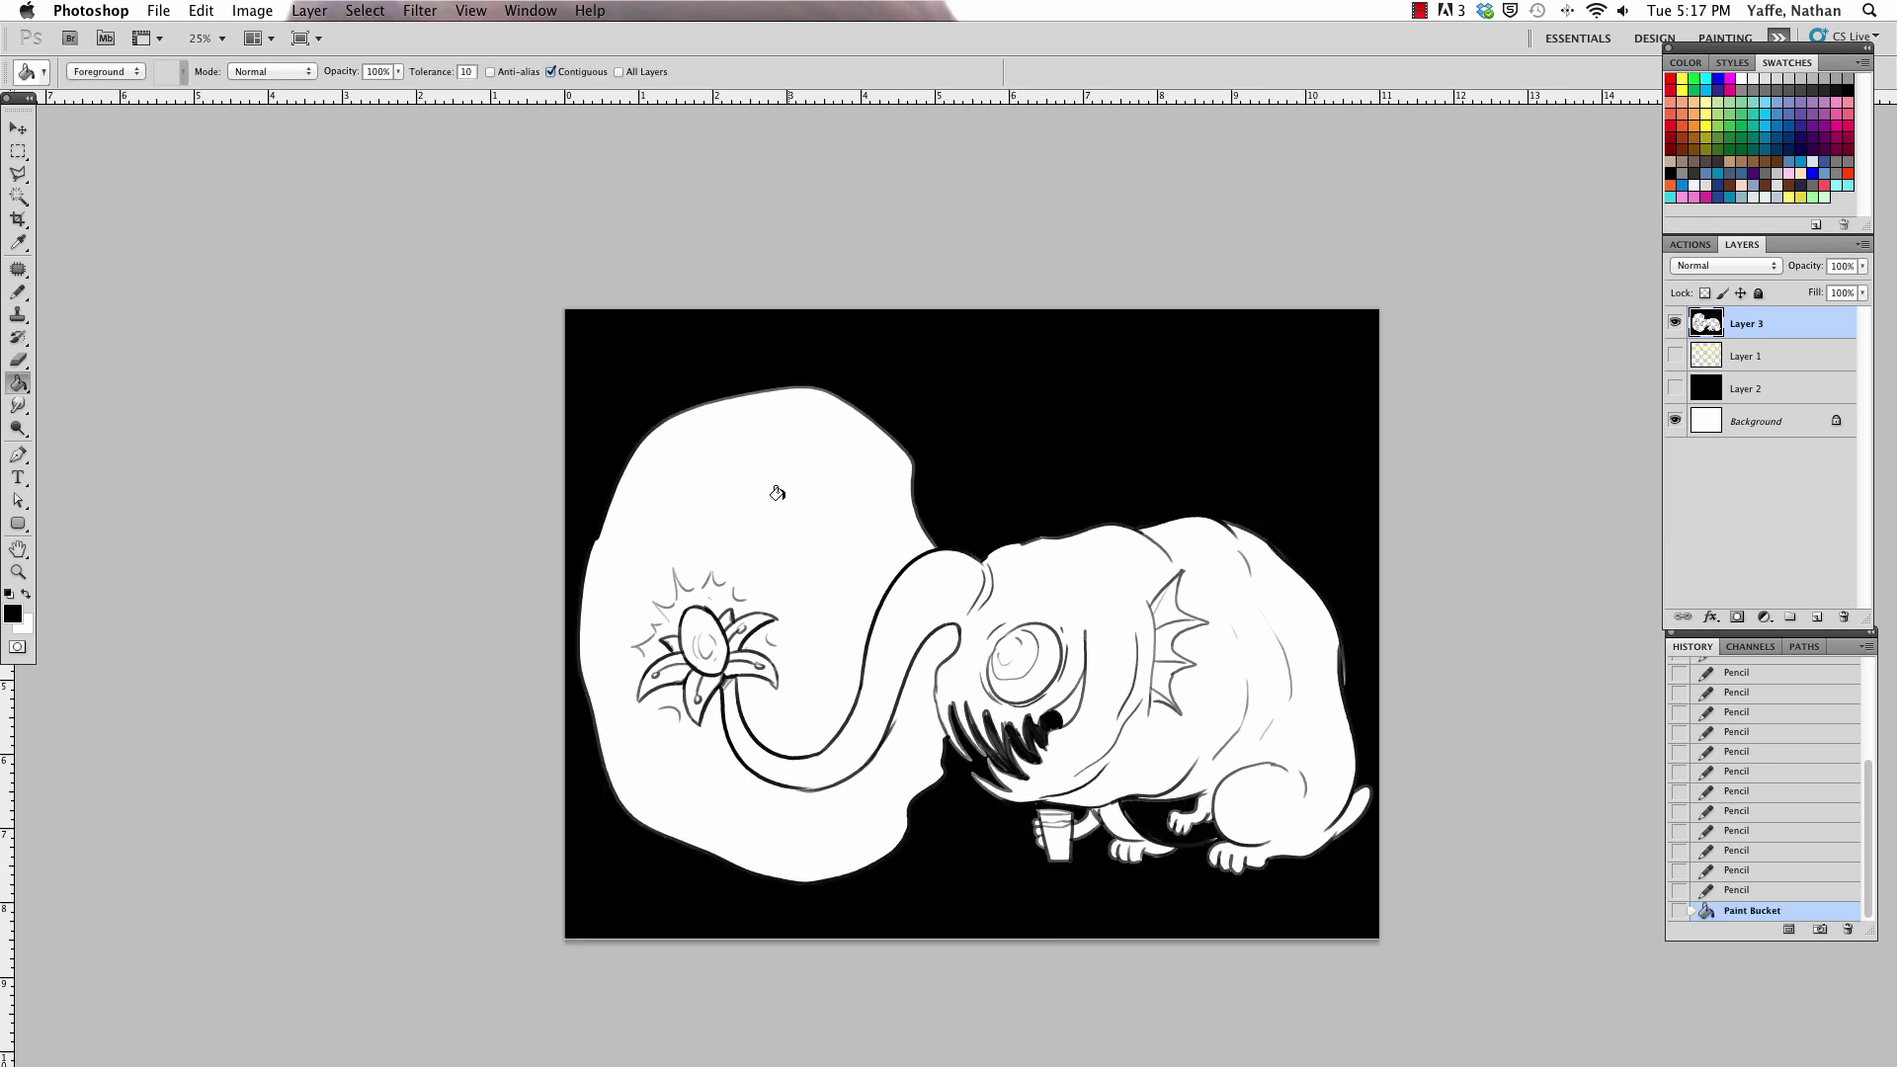
# With a hard eraser, carve white spikes along the blob's top, upper-left and bottom-left edges.
pyautogui.press('e')
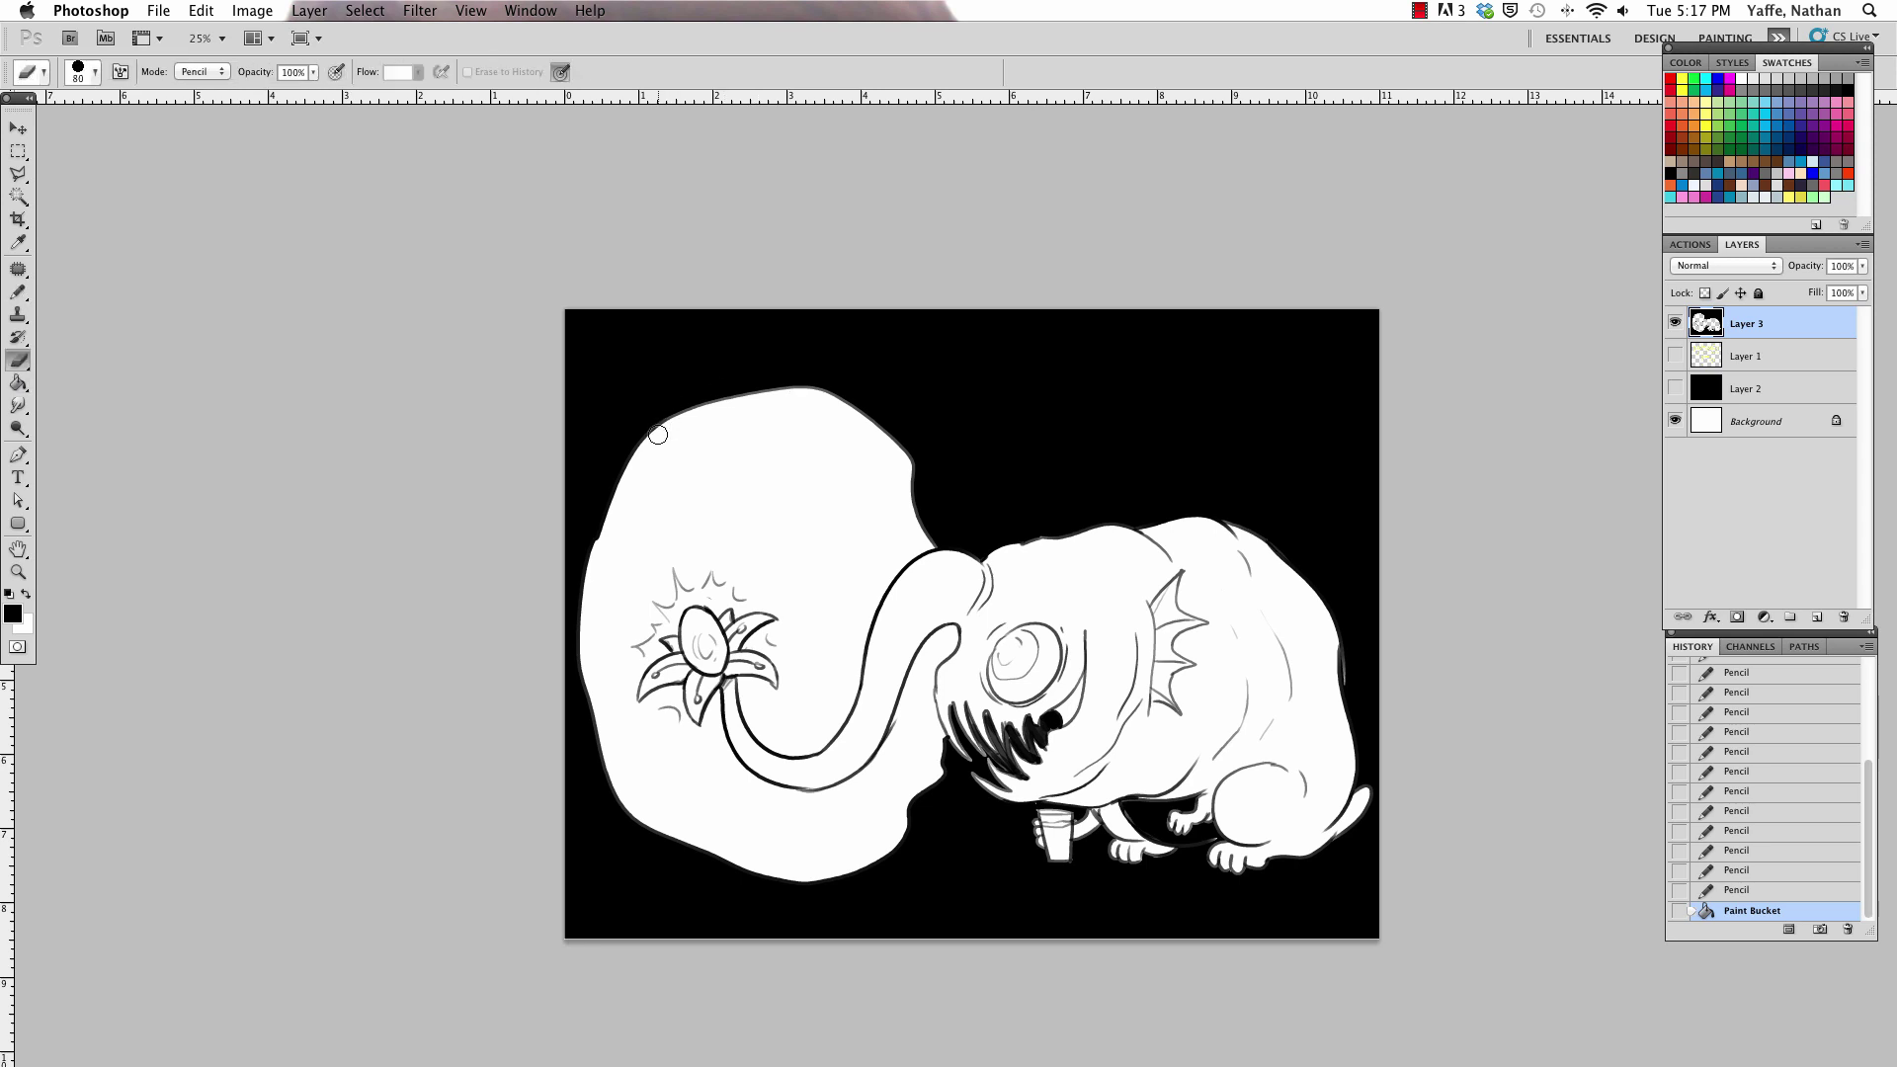
pyautogui.moveTo(658, 435); pyautogui.dragTo(842, 399)
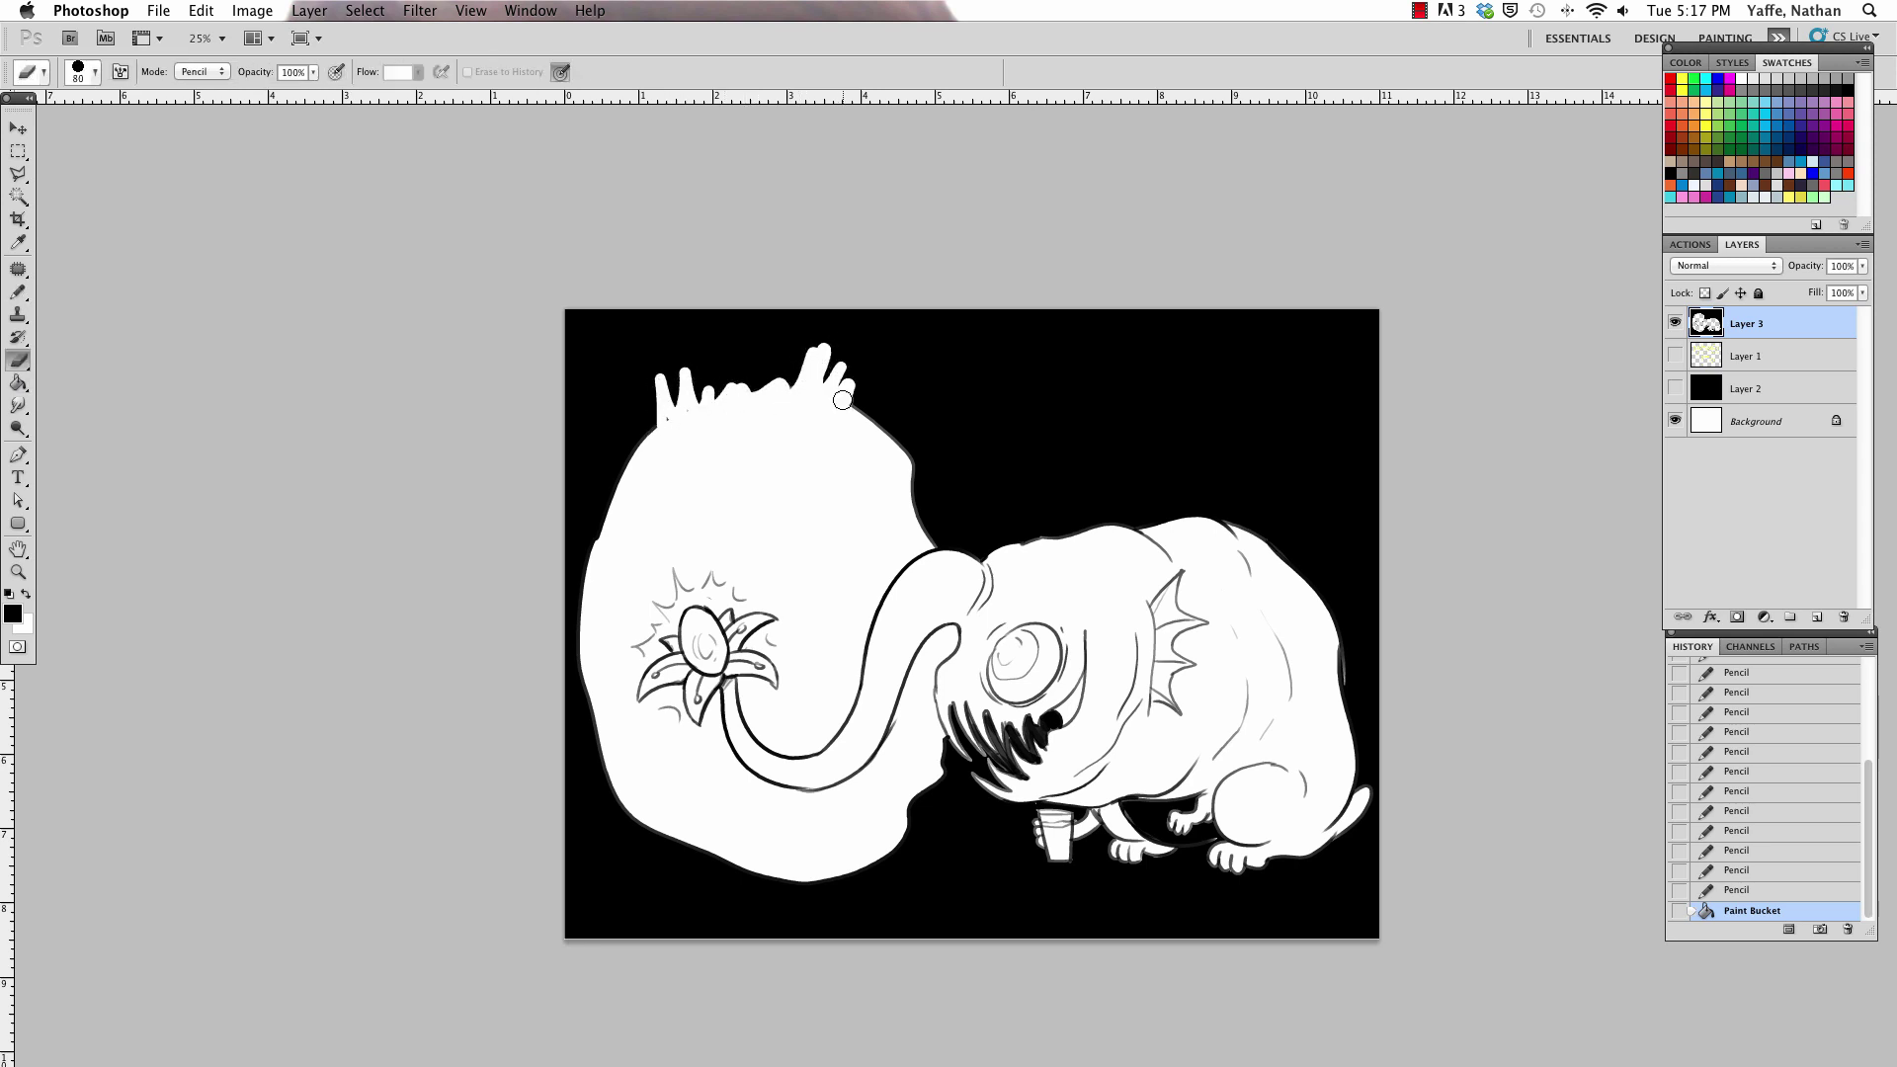
pyautogui.moveTo(842, 400); pyautogui.dragTo(894, 486)
pyautogui.click(632, 461)
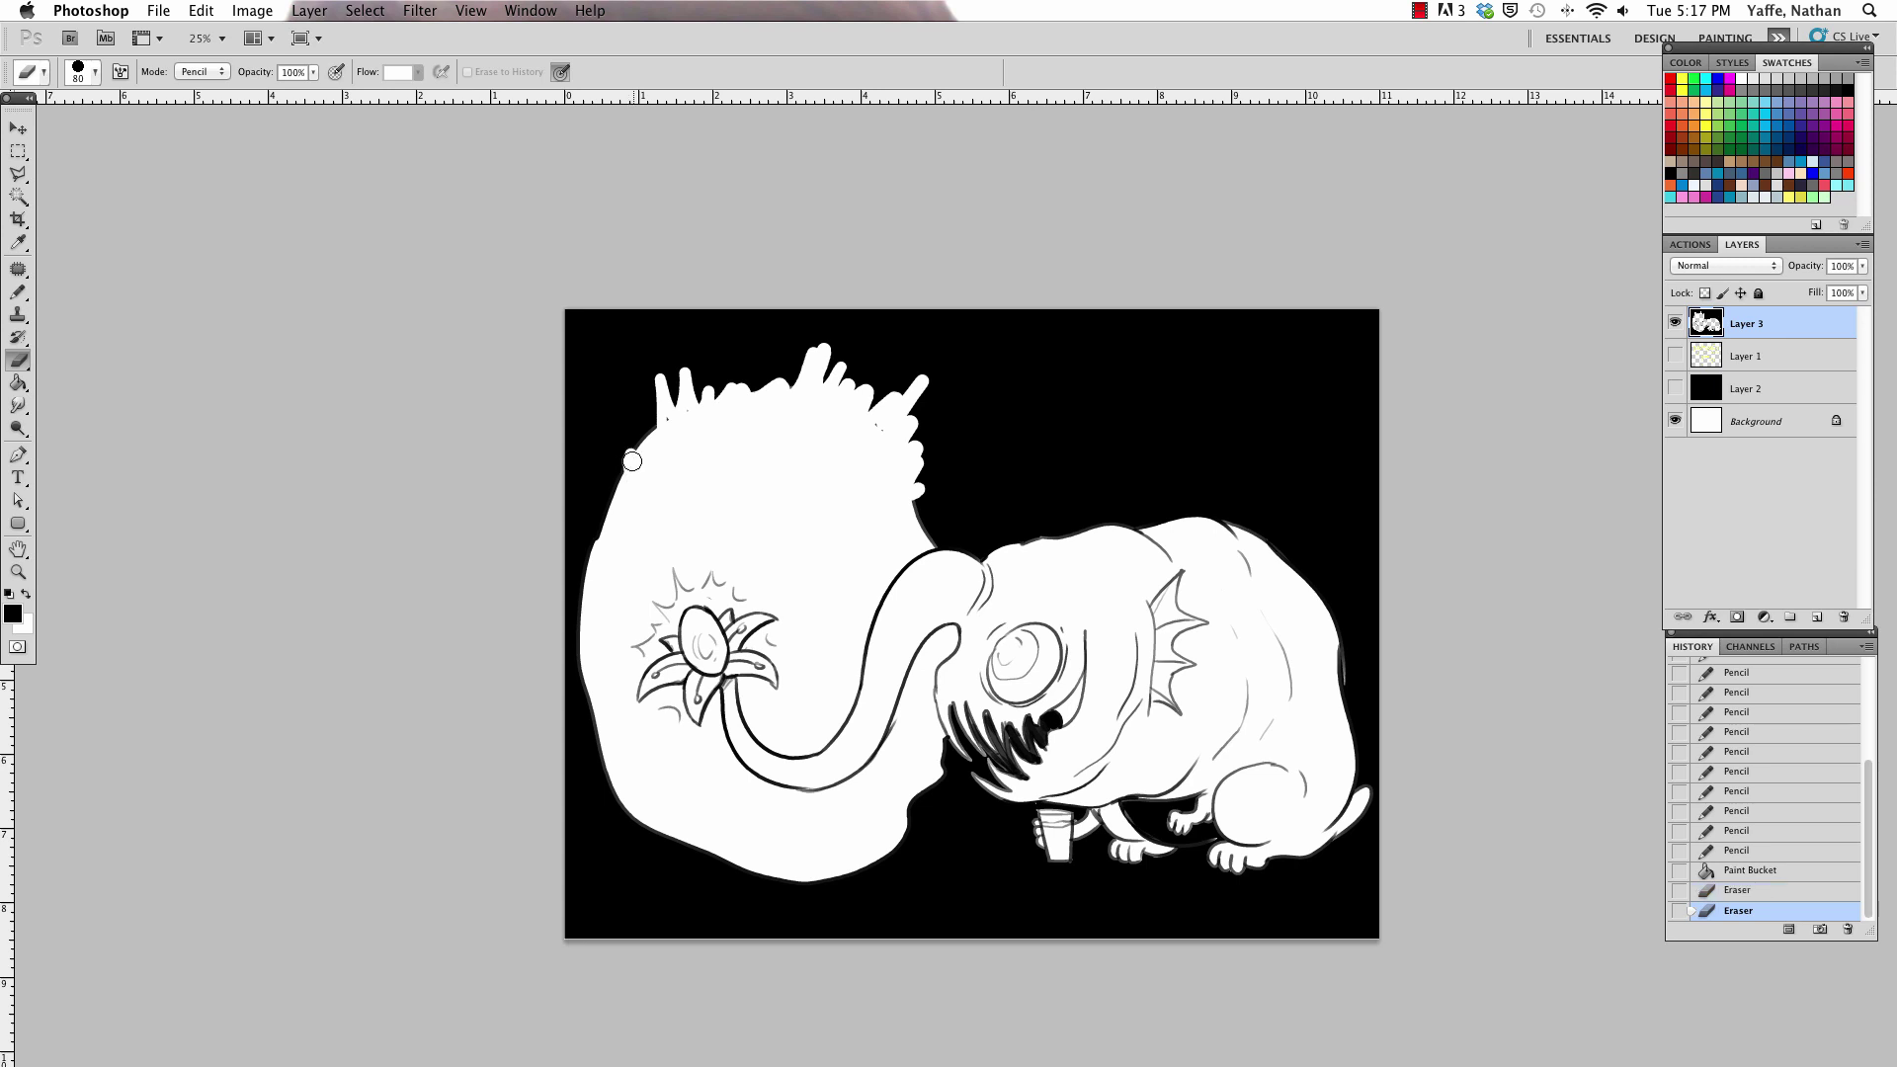
pyautogui.moveTo(632, 461)
pyautogui.mouseDown()
pyautogui.moveTo(596, 400)
pyautogui.moveTo(610, 464)
pyautogui.mouseUp()
pyautogui.moveTo(622, 790)
pyautogui.mouseDown()
pyautogui.moveTo(585, 837)
pyautogui.moveTo(647, 841)
pyautogui.moveTo(581, 785)
pyautogui.moveTo(580, 757)
pyautogui.mouseUp()
pyautogui.moveTo(650, 826)
pyautogui.mouseDown()
pyautogui.moveTo(616, 885)
pyautogui.moveTo(660, 832)
pyautogui.mouseUp()
pyautogui.hotkey('ctrl', 'z')
pyautogui.moveTo(599, 914)
pyautogui.mouseDown()
pyautogui.moveTo(663, 828)
pyautogui.moveTo(691, 901)
pyautogui.mouseUp()
pyautogui.moveTo(741, 860)
pyautogui.mouseDown()
pyautogui.moveTo(716, 880)
pyautogui.moveTo(911, 822)
pyautogui.moveTo(960, 748)
pyautogui.mouseUp()
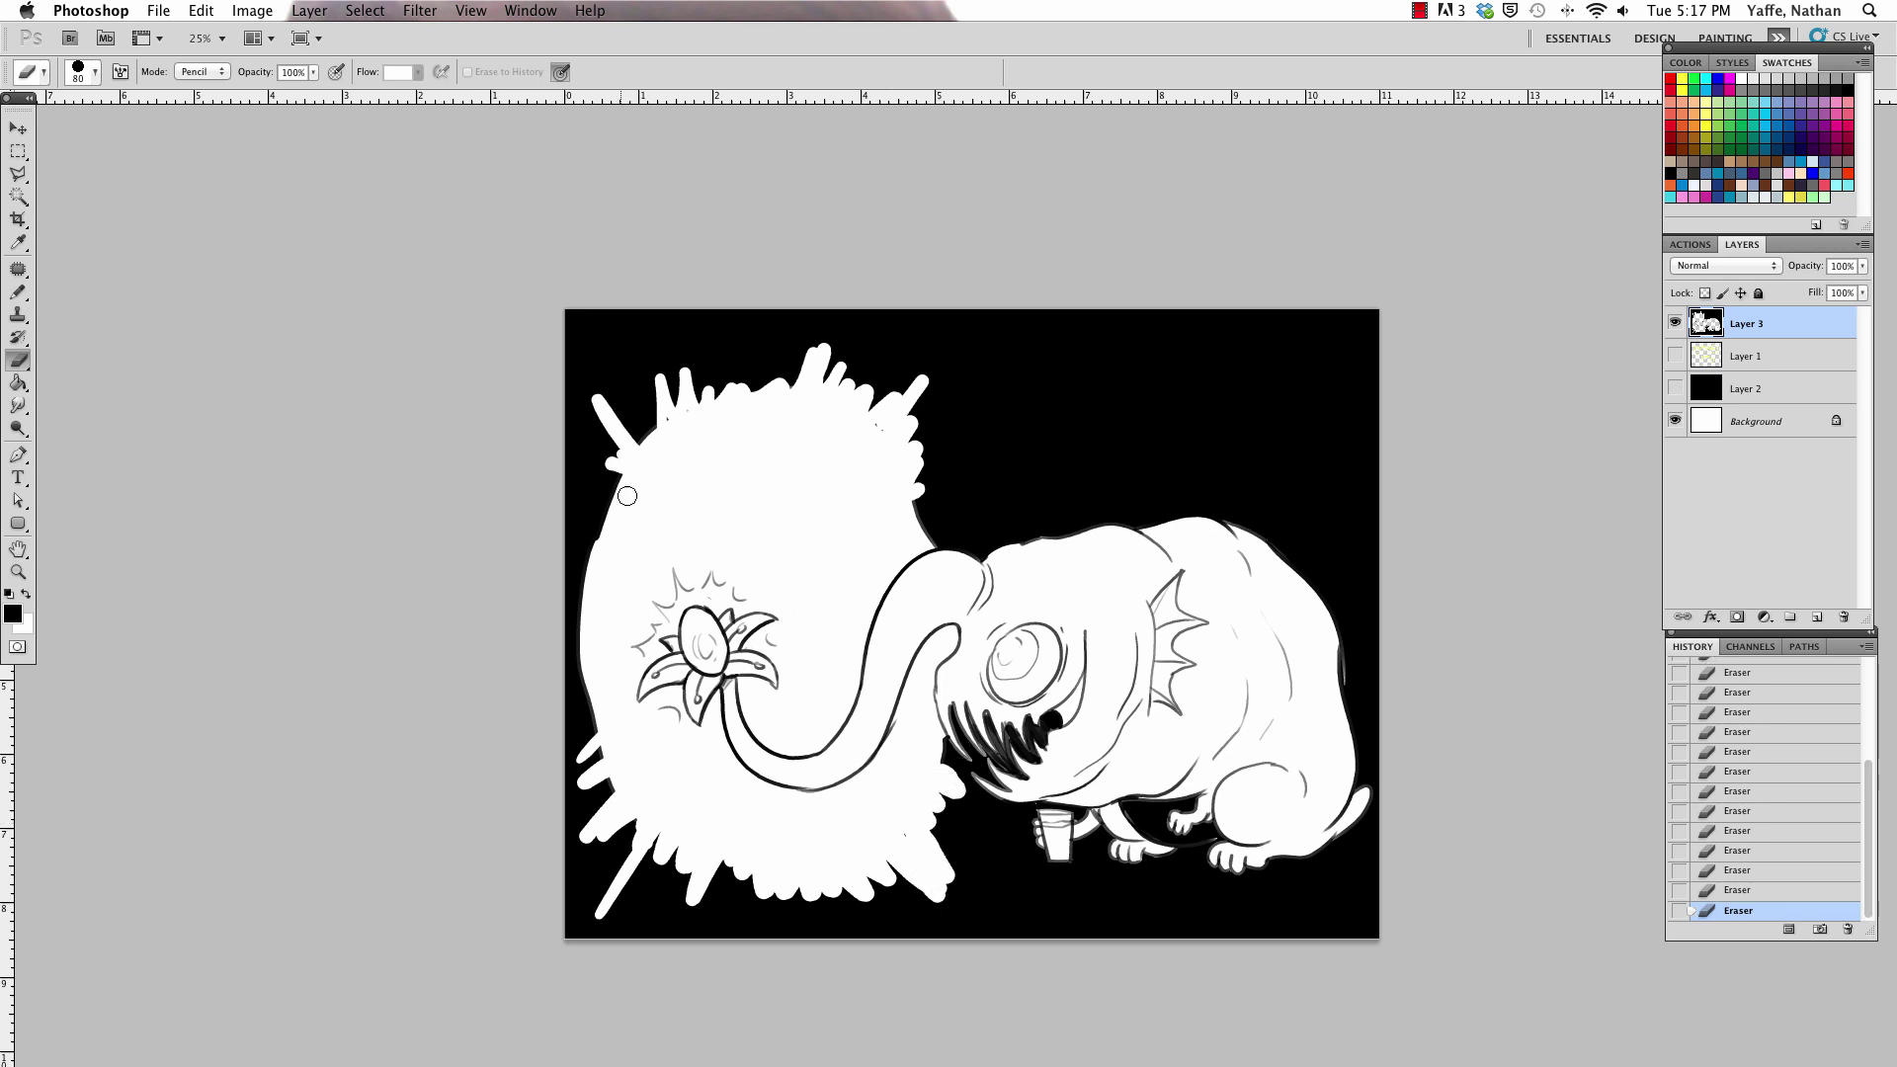
# Add three long upper-right rays, a tall upper-left spike, and spikes along lower edges.
pyautogui.moveTo(613, 524); pyautogui.dragTo(578, 429)
pyautogui.moveTo(611, 536); pyautogui.dragTo(600, 504)
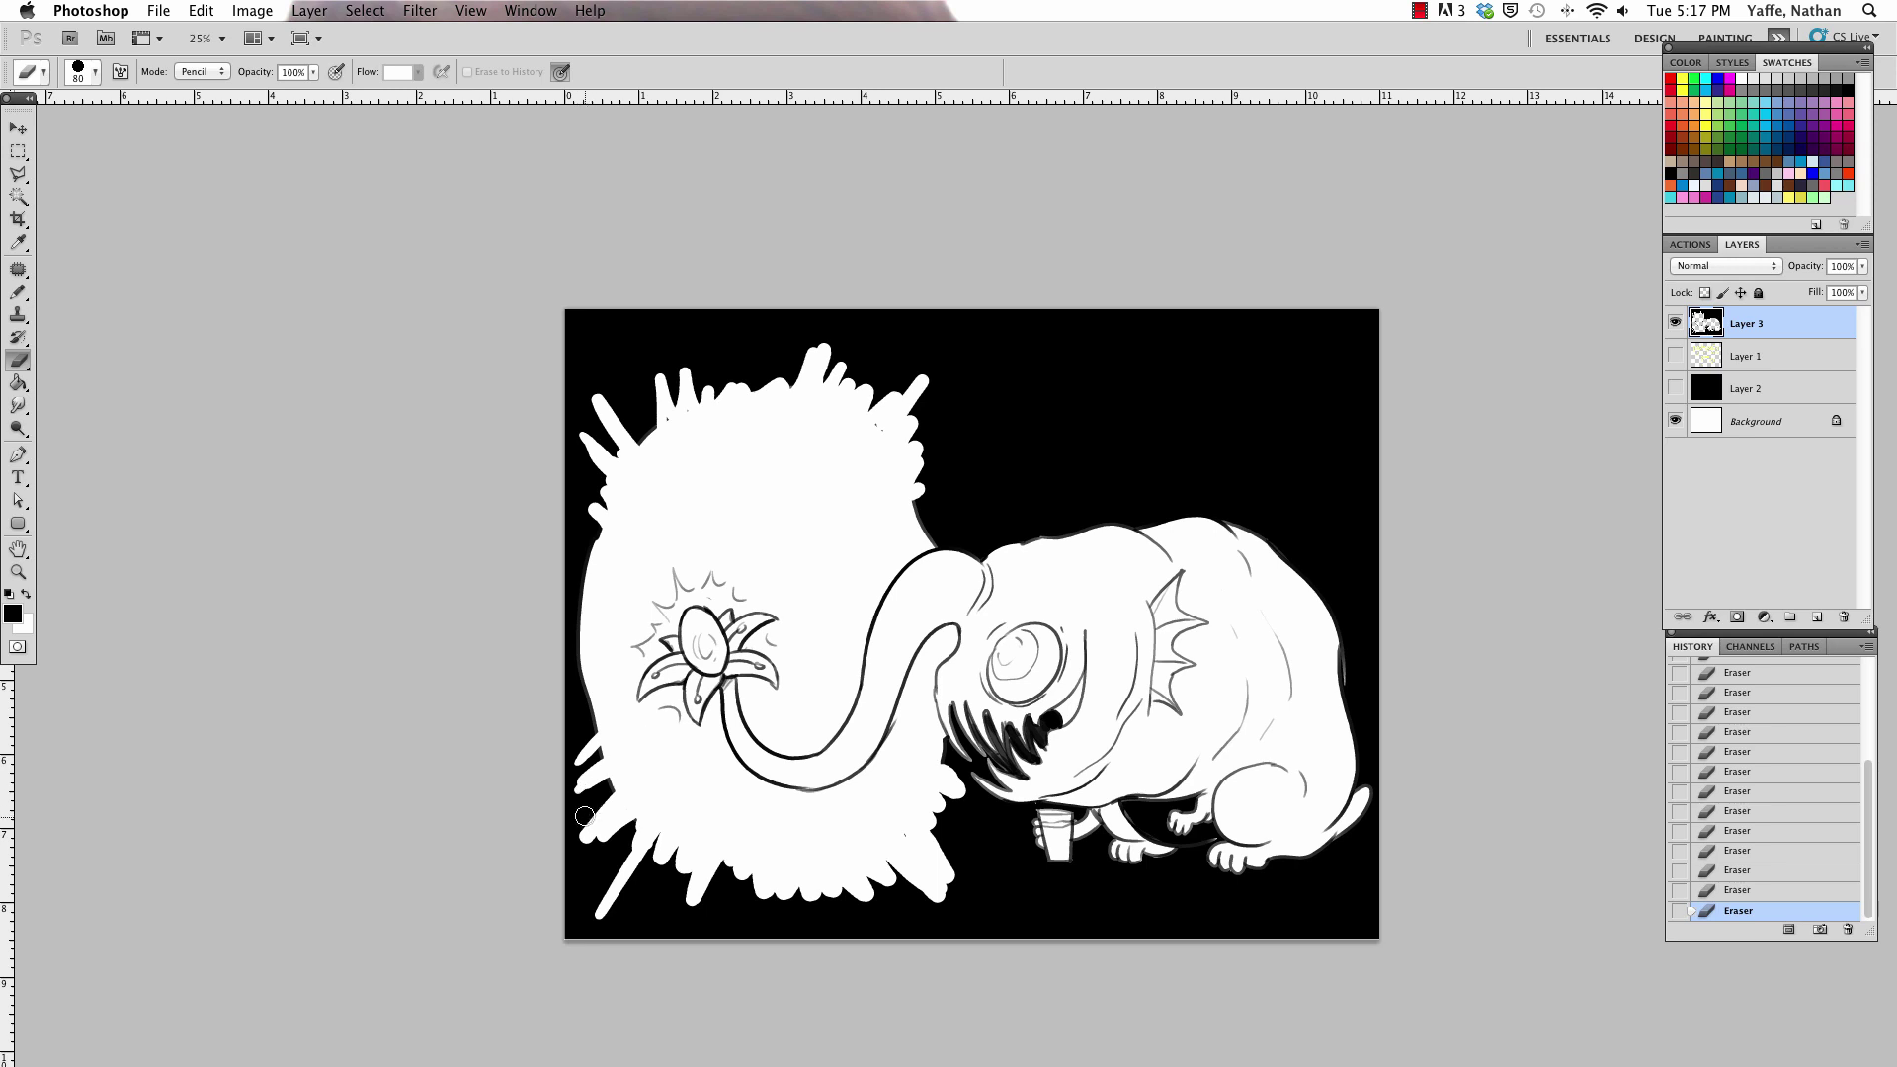
pyautogui.moveTo(638, 736)
pyautogui.mouseDown()
pyautogui.moveTo(583, 816)
pyautogui.moveTo(580, 885)
pyautogui.moveTo(632, 822)
pyautogui.mouseUp()
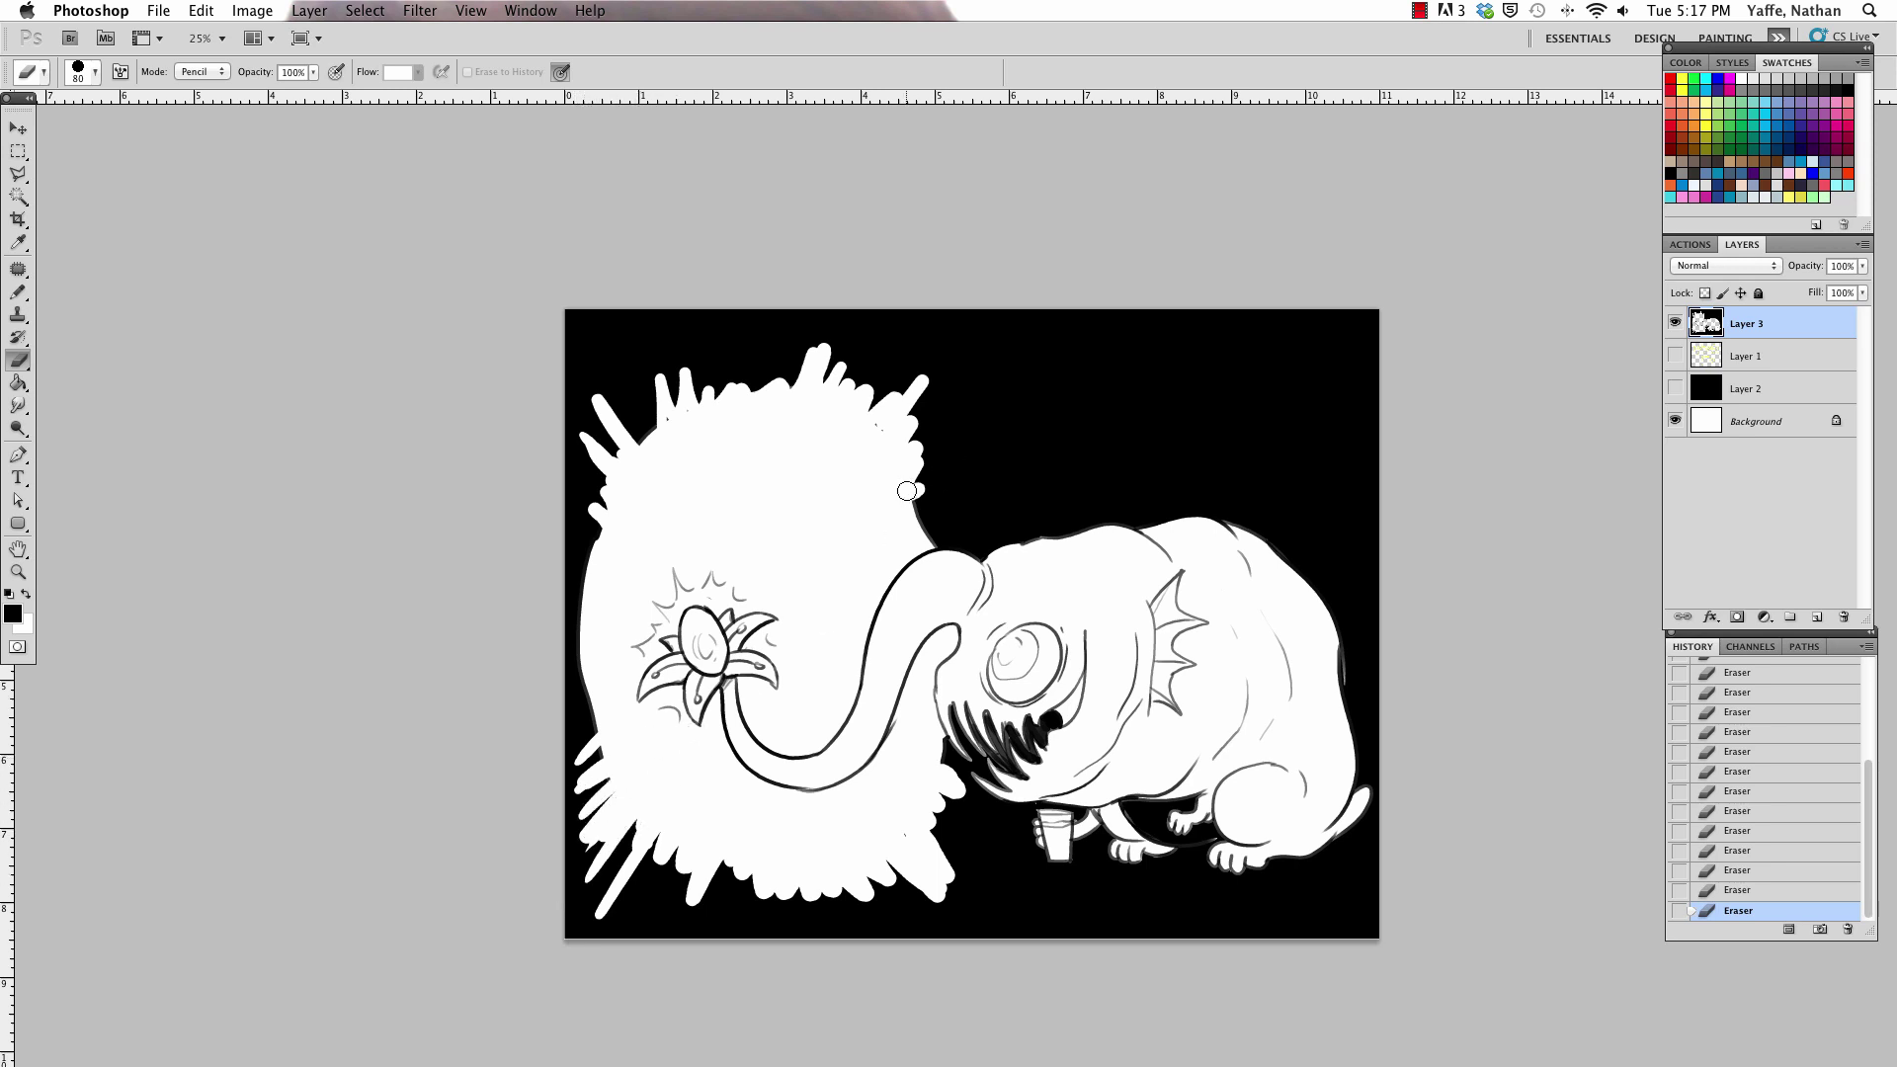
pyautogui.moveTo(894, 483); pyautogui.dragTo(1003, 408)
pyautogui.moveTo(934, 499); pyautogui.dragTo(1065, 409)
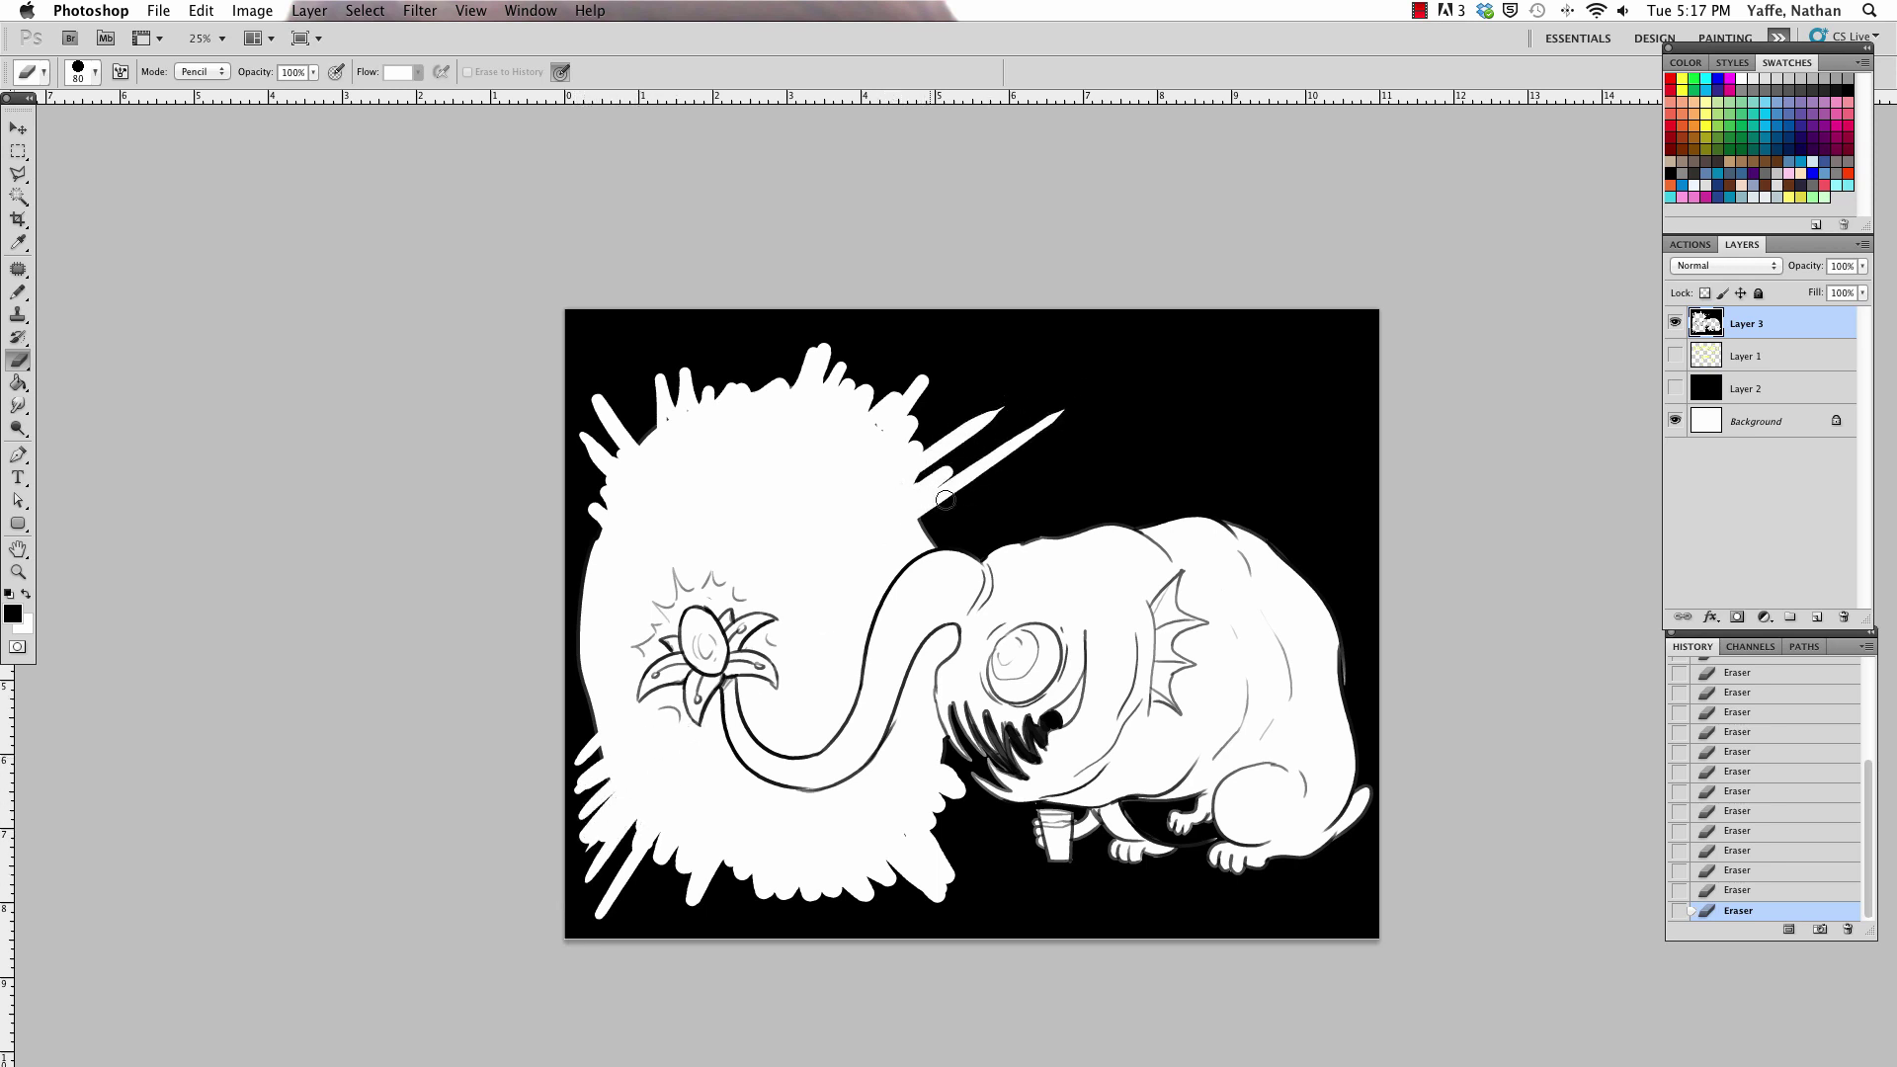
pyautogui.moveTo(918, 528); pyautogui.dragTo(1004, 481)
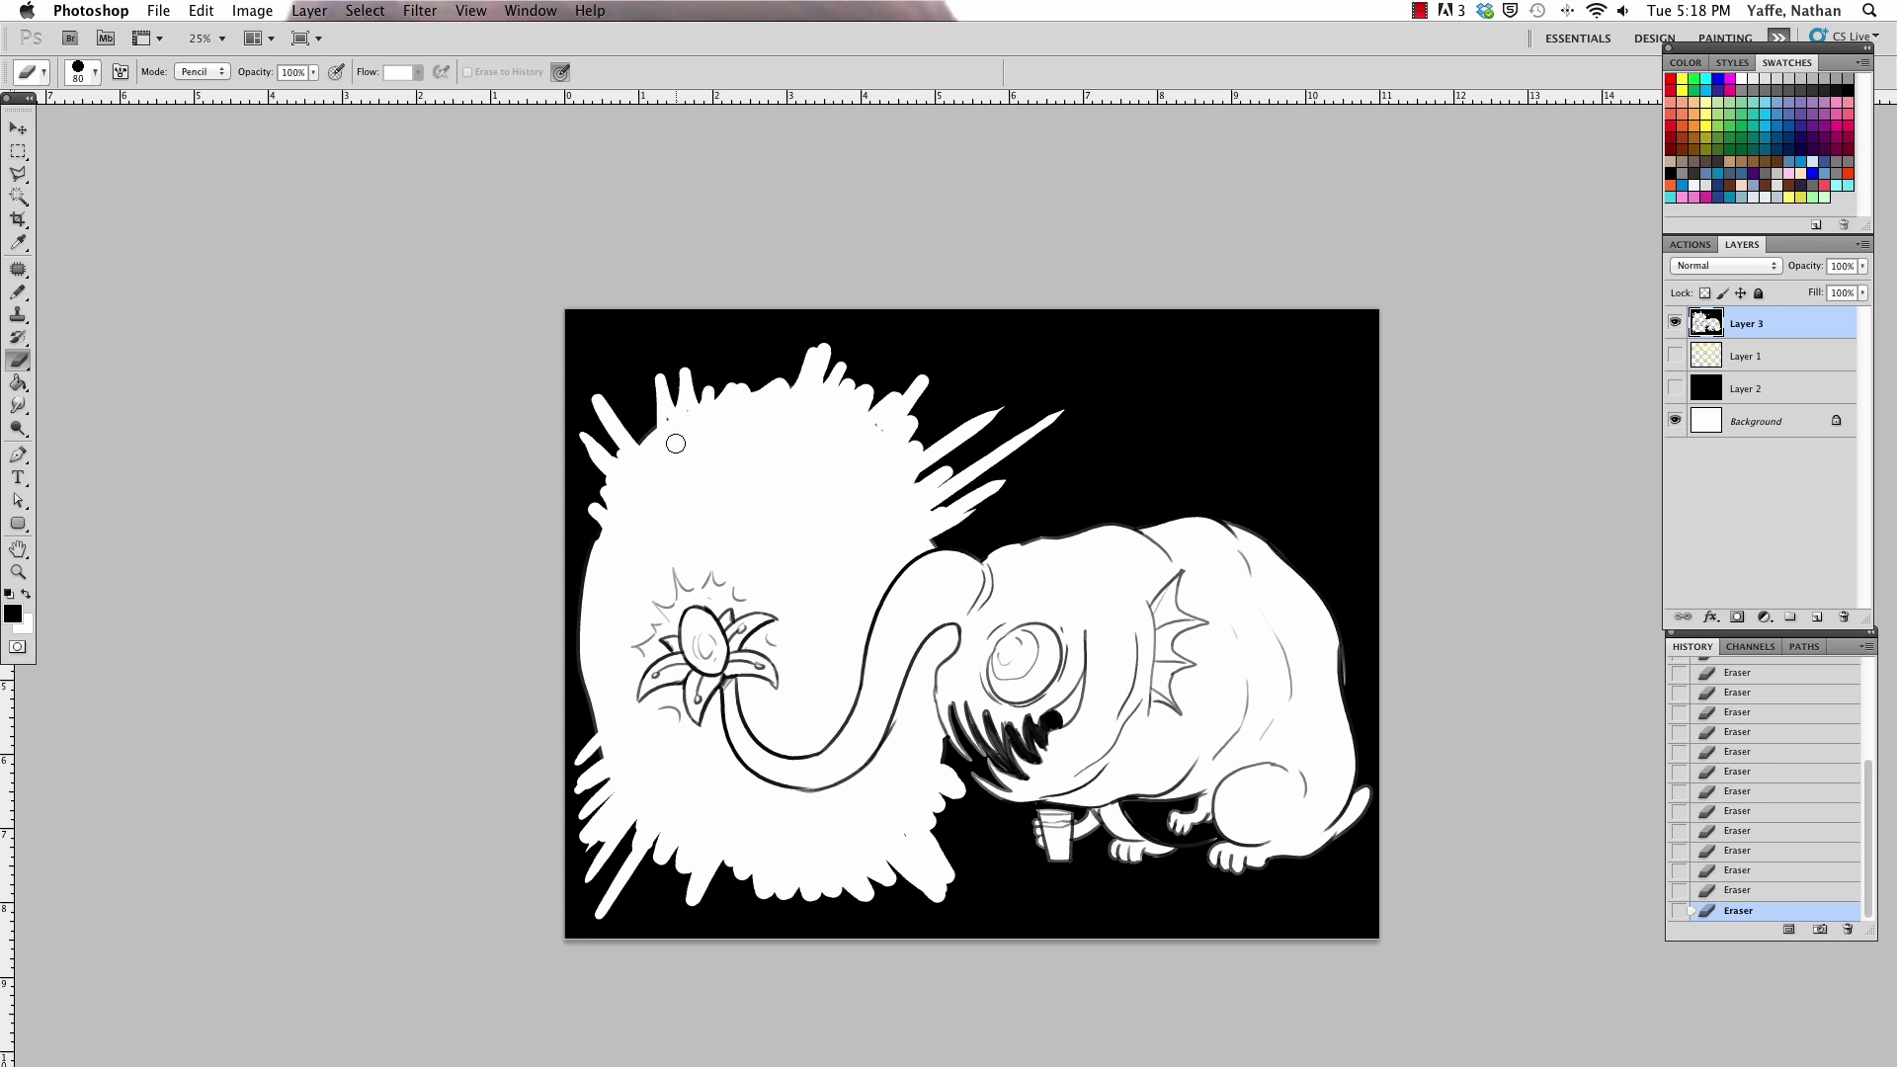
pyautogui.moveTo(638, 308)
pyautogui.mouseDown()
pyautogui.moveTo(675, 458)
pyautogui.moveTo(622, 367)
pyautogui.moveTo(634, 432)
pyautogui.mouseUp()
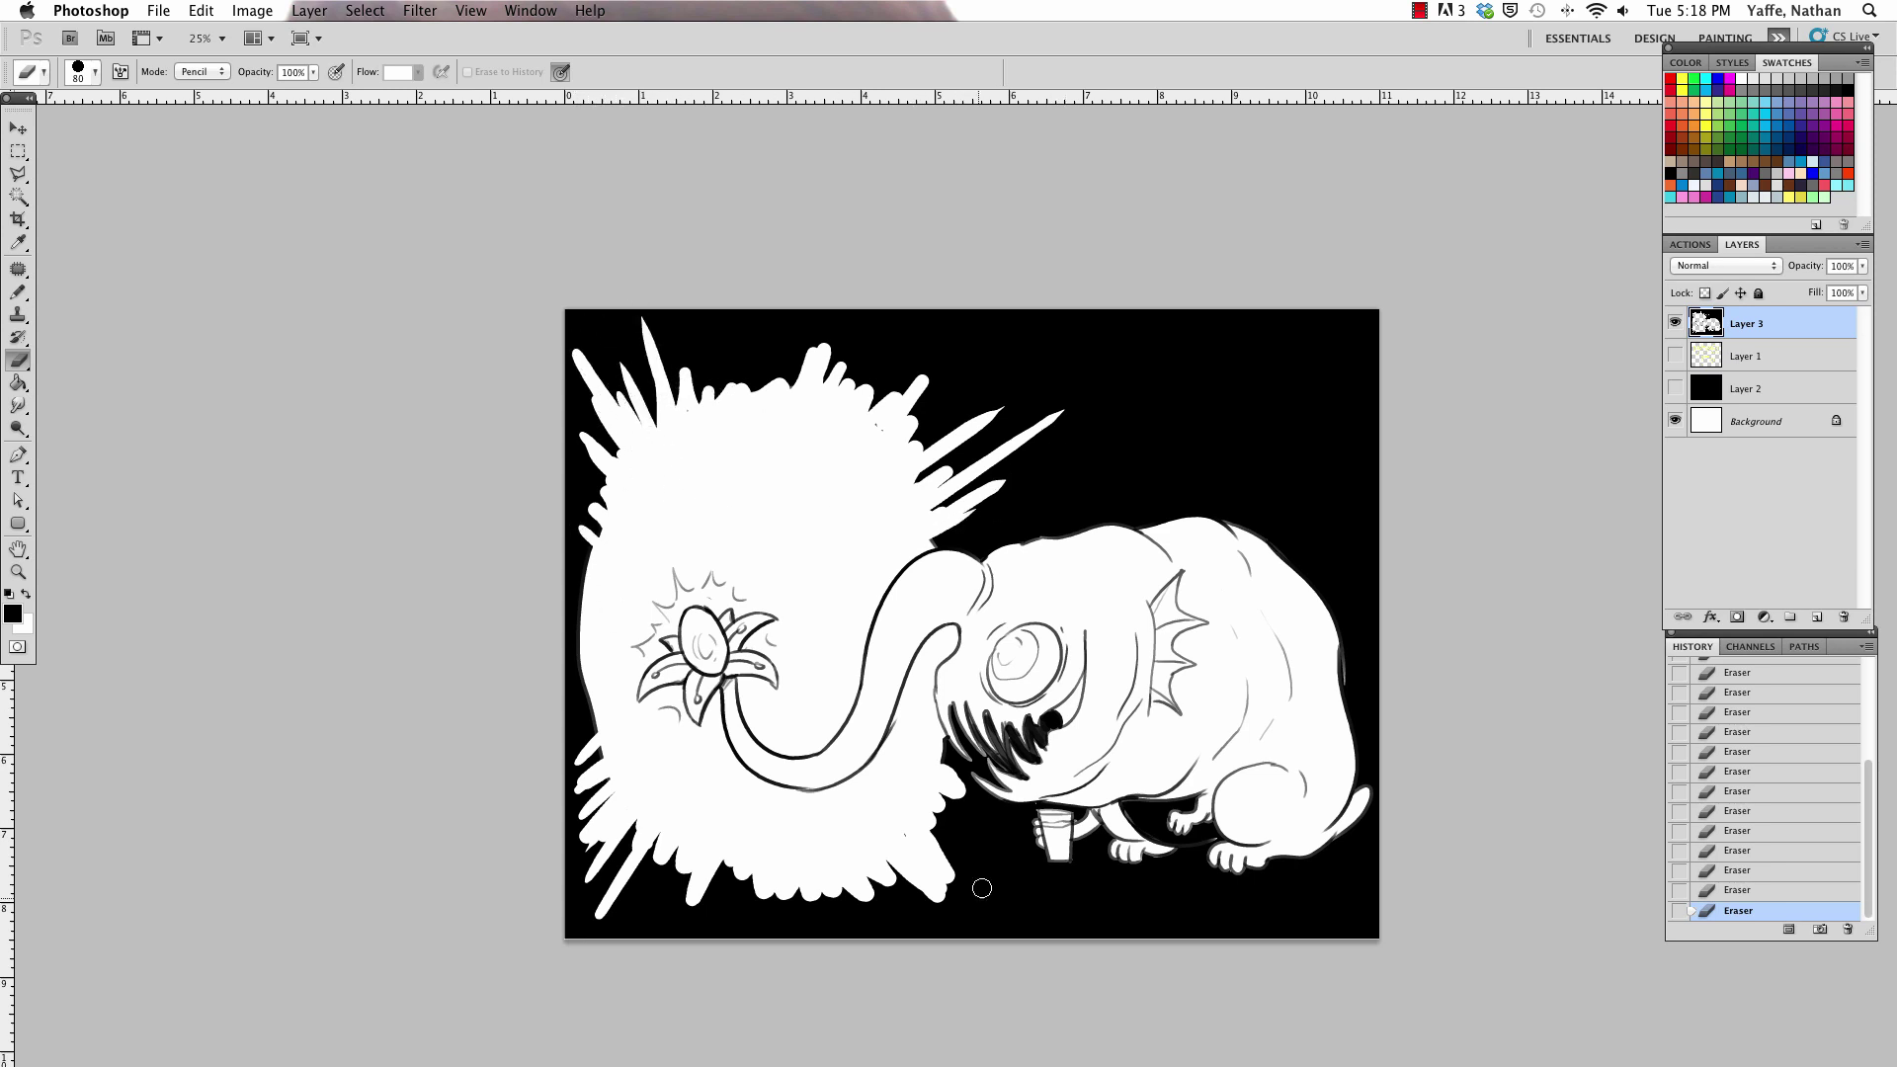
pyautogui.moveTo(917, 835); pyautogui.dragTo(991, 909)
pyautogui.moveTo(933, 820); pyautogui.dragTo(978, 877)
pyautogui.moveTo(756, 874); pyautogui.dragTo(756, 937)
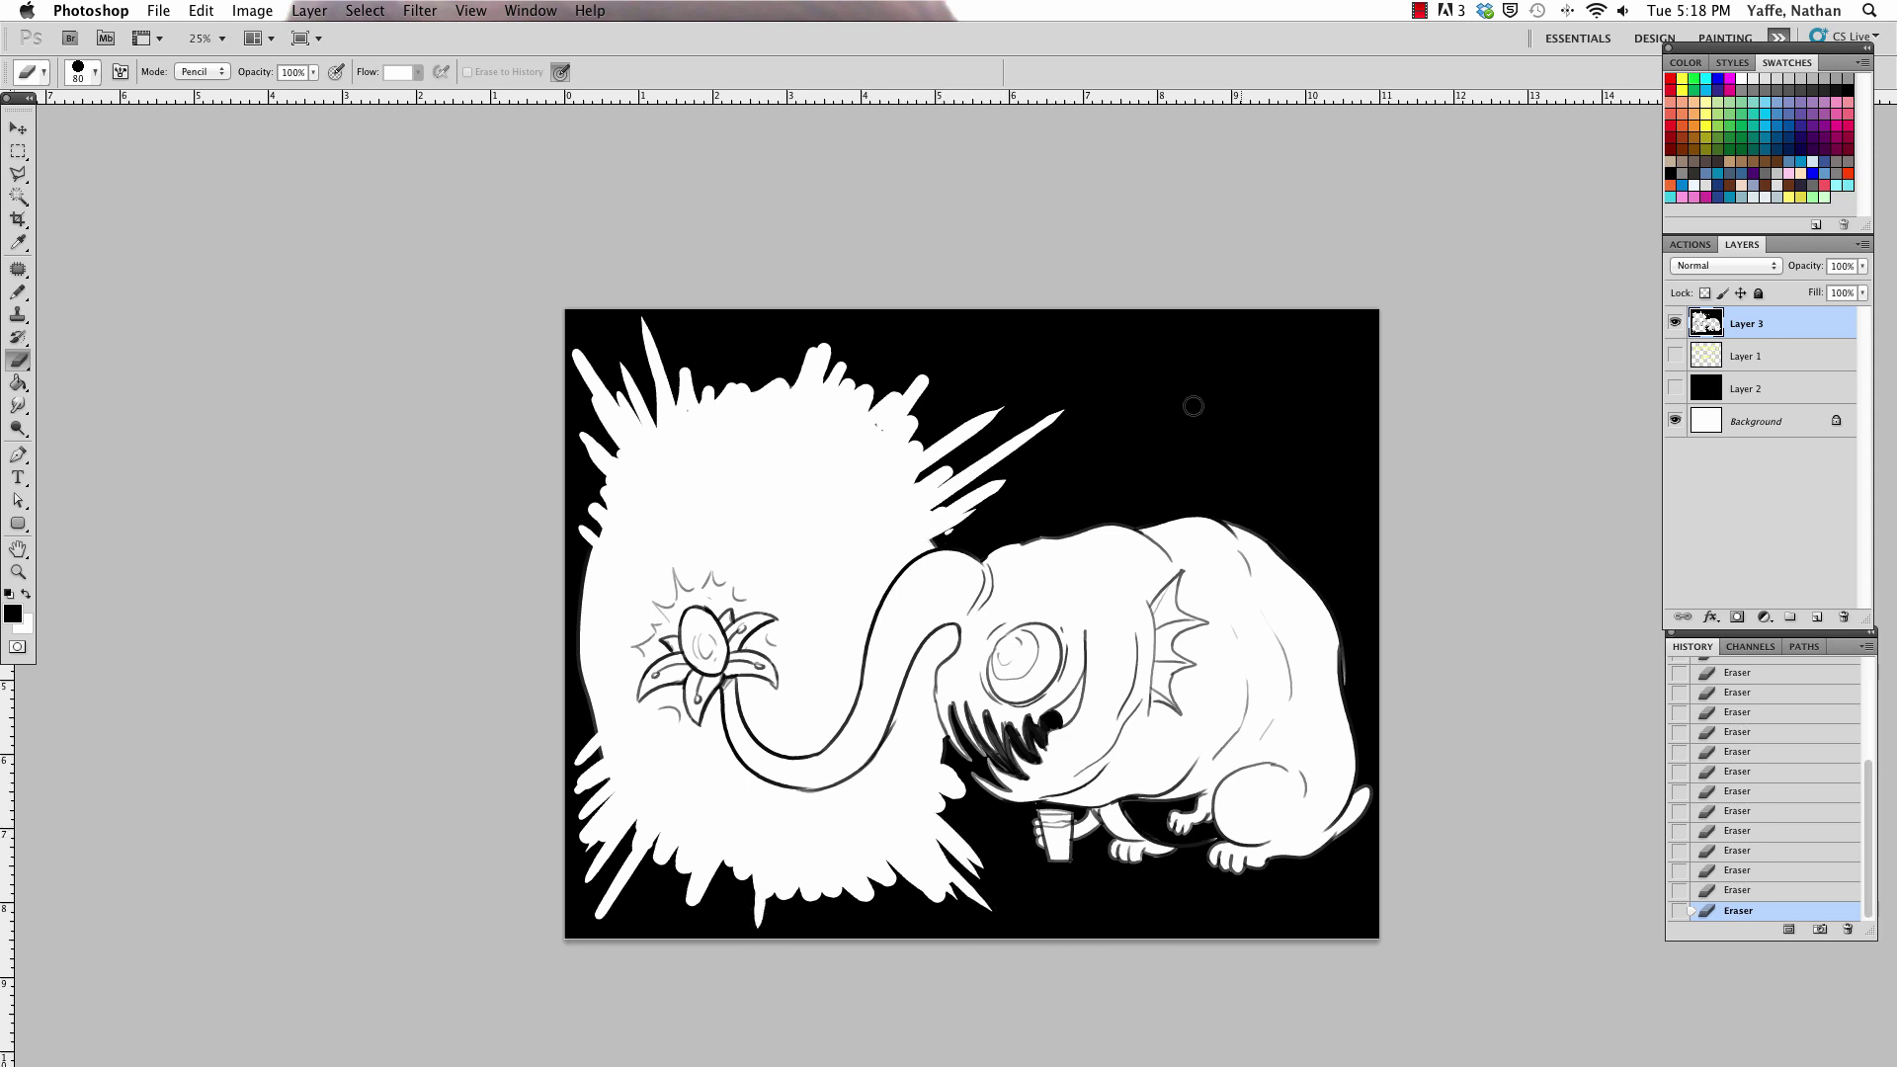
# Add a new layer, pick a mid-grey foreground colour and set Pencil opacity to 21%.
pyautogui.keyDown('ctrl'); pyautogui.click(1816, 617); pyautogui.keyUp('ctrl')
pyautogui.click(20, 620)
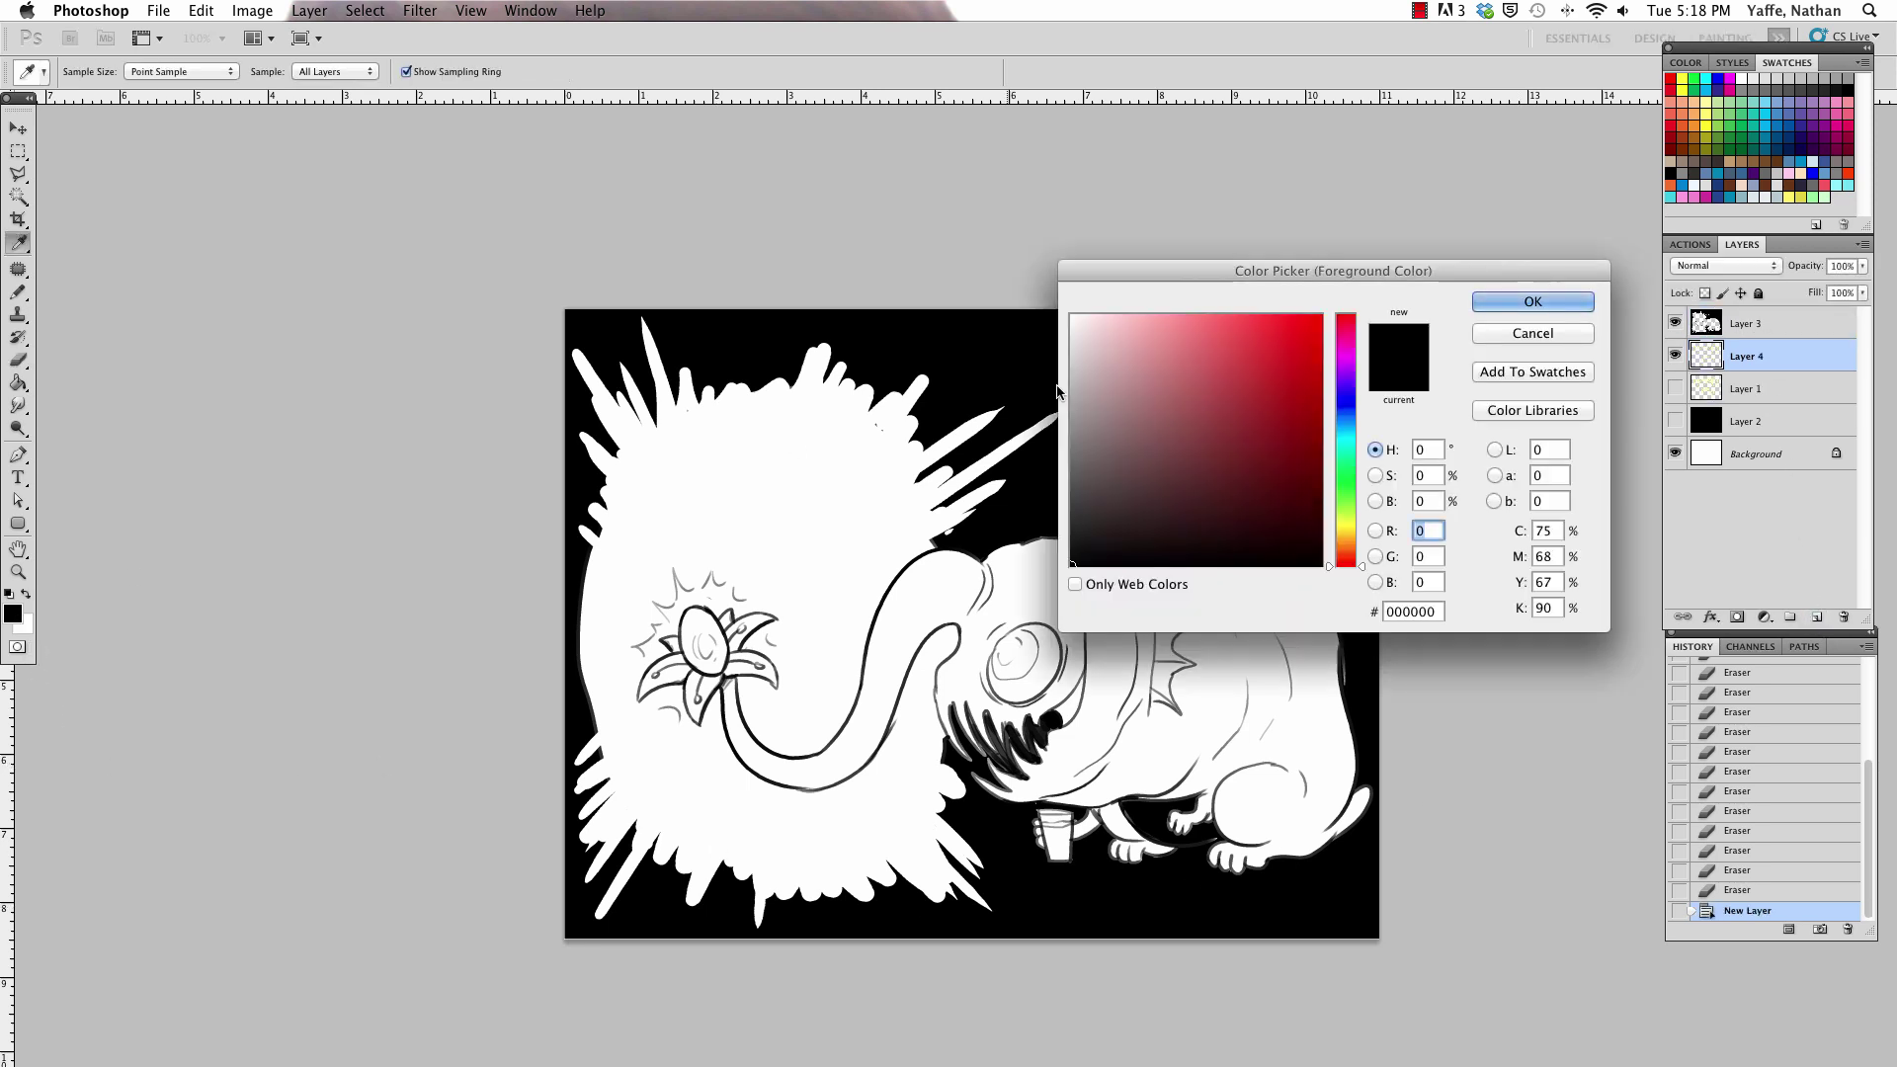
pyautogui.click(1067, 479)
pyautogui.click(1072, 416)
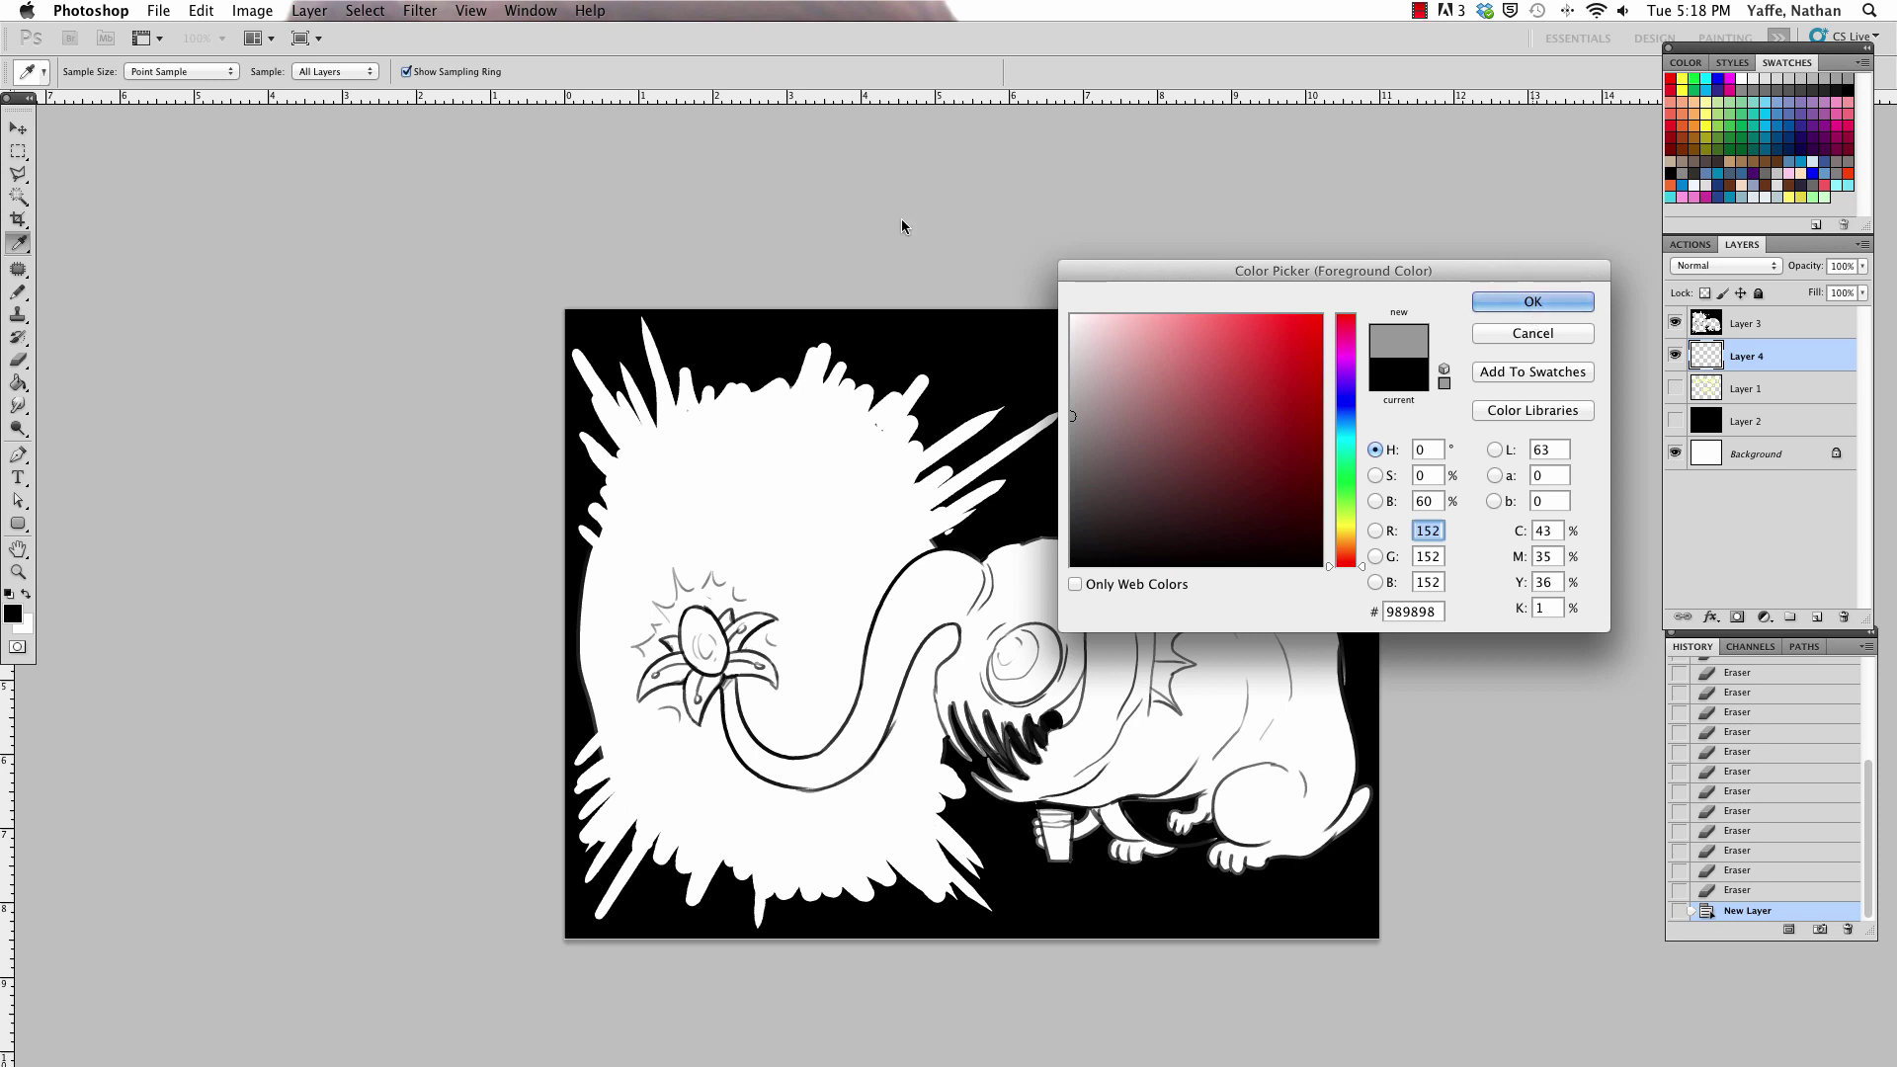
pyautogui.press('Return')
pyautogui.press('b')
pyautogui.click(361, 71)
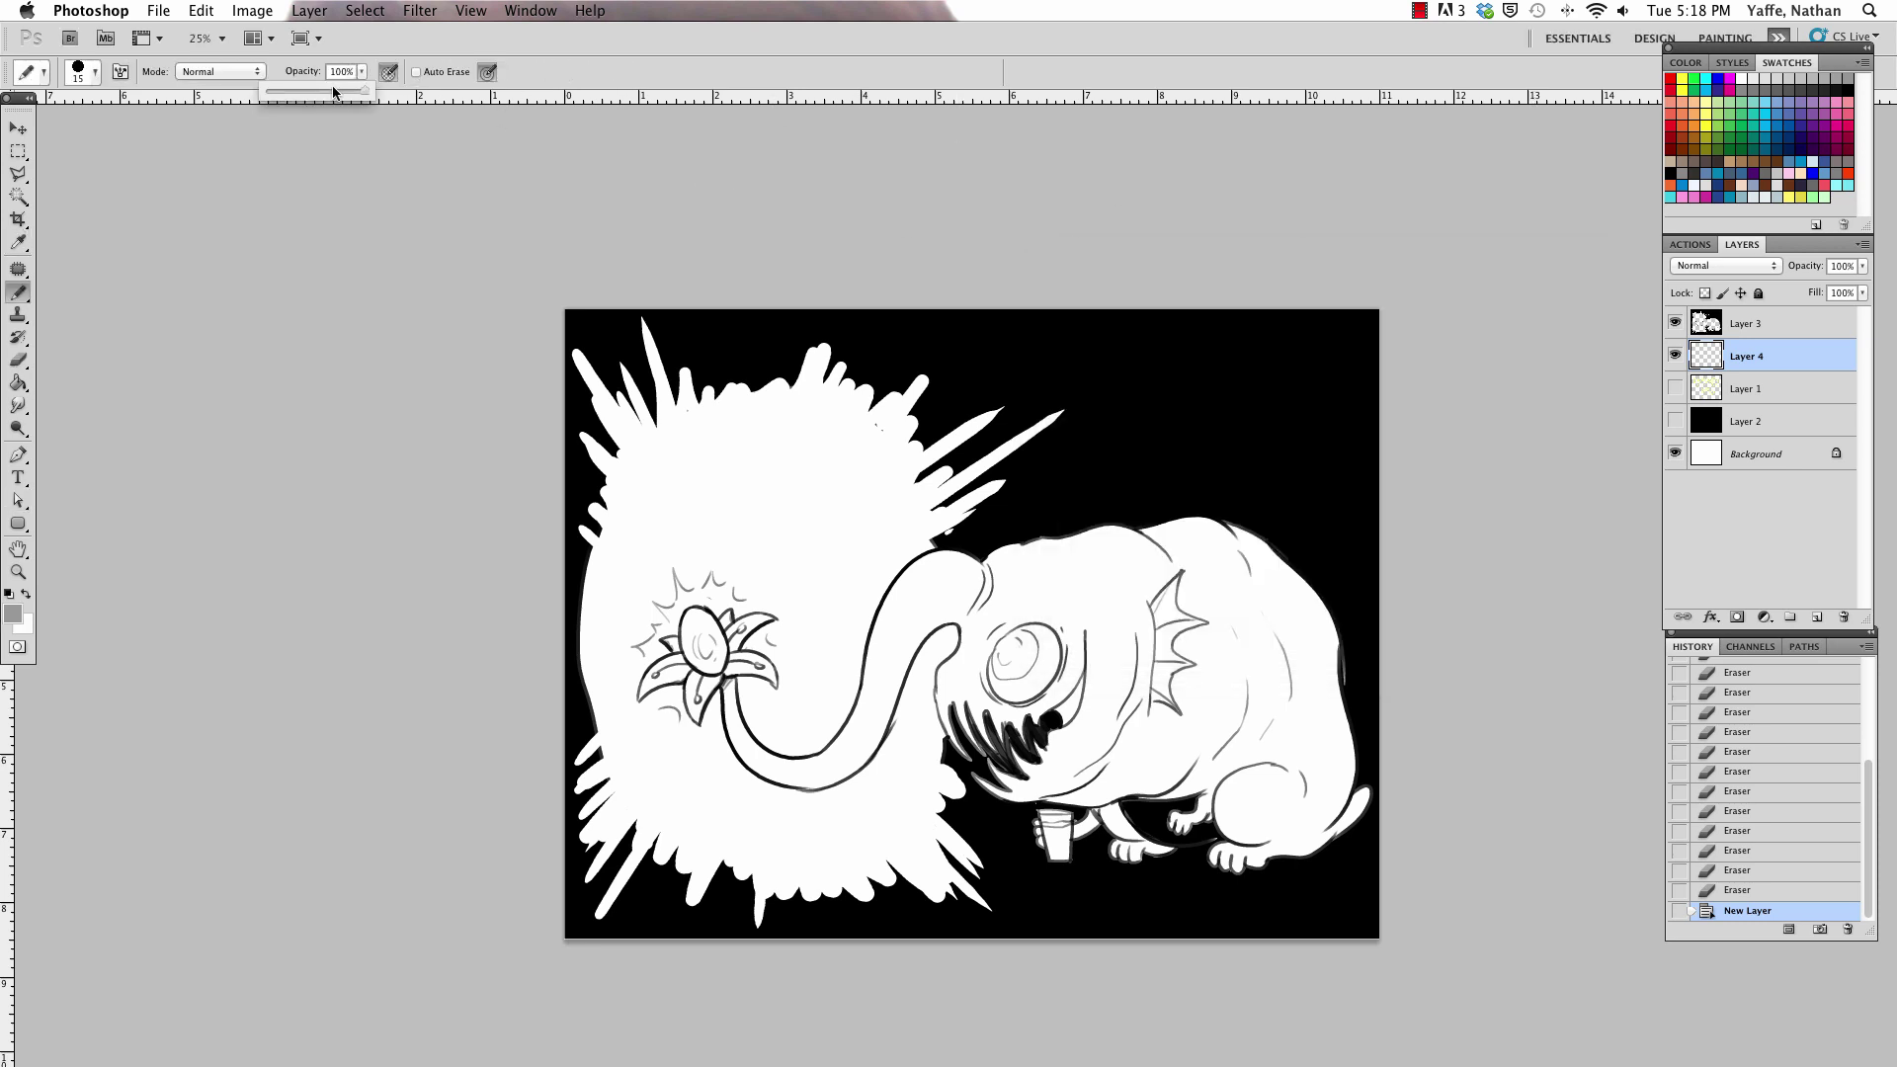
pyautogui.moveTo(303, 100); pyautogui.dragTo(287, 100)
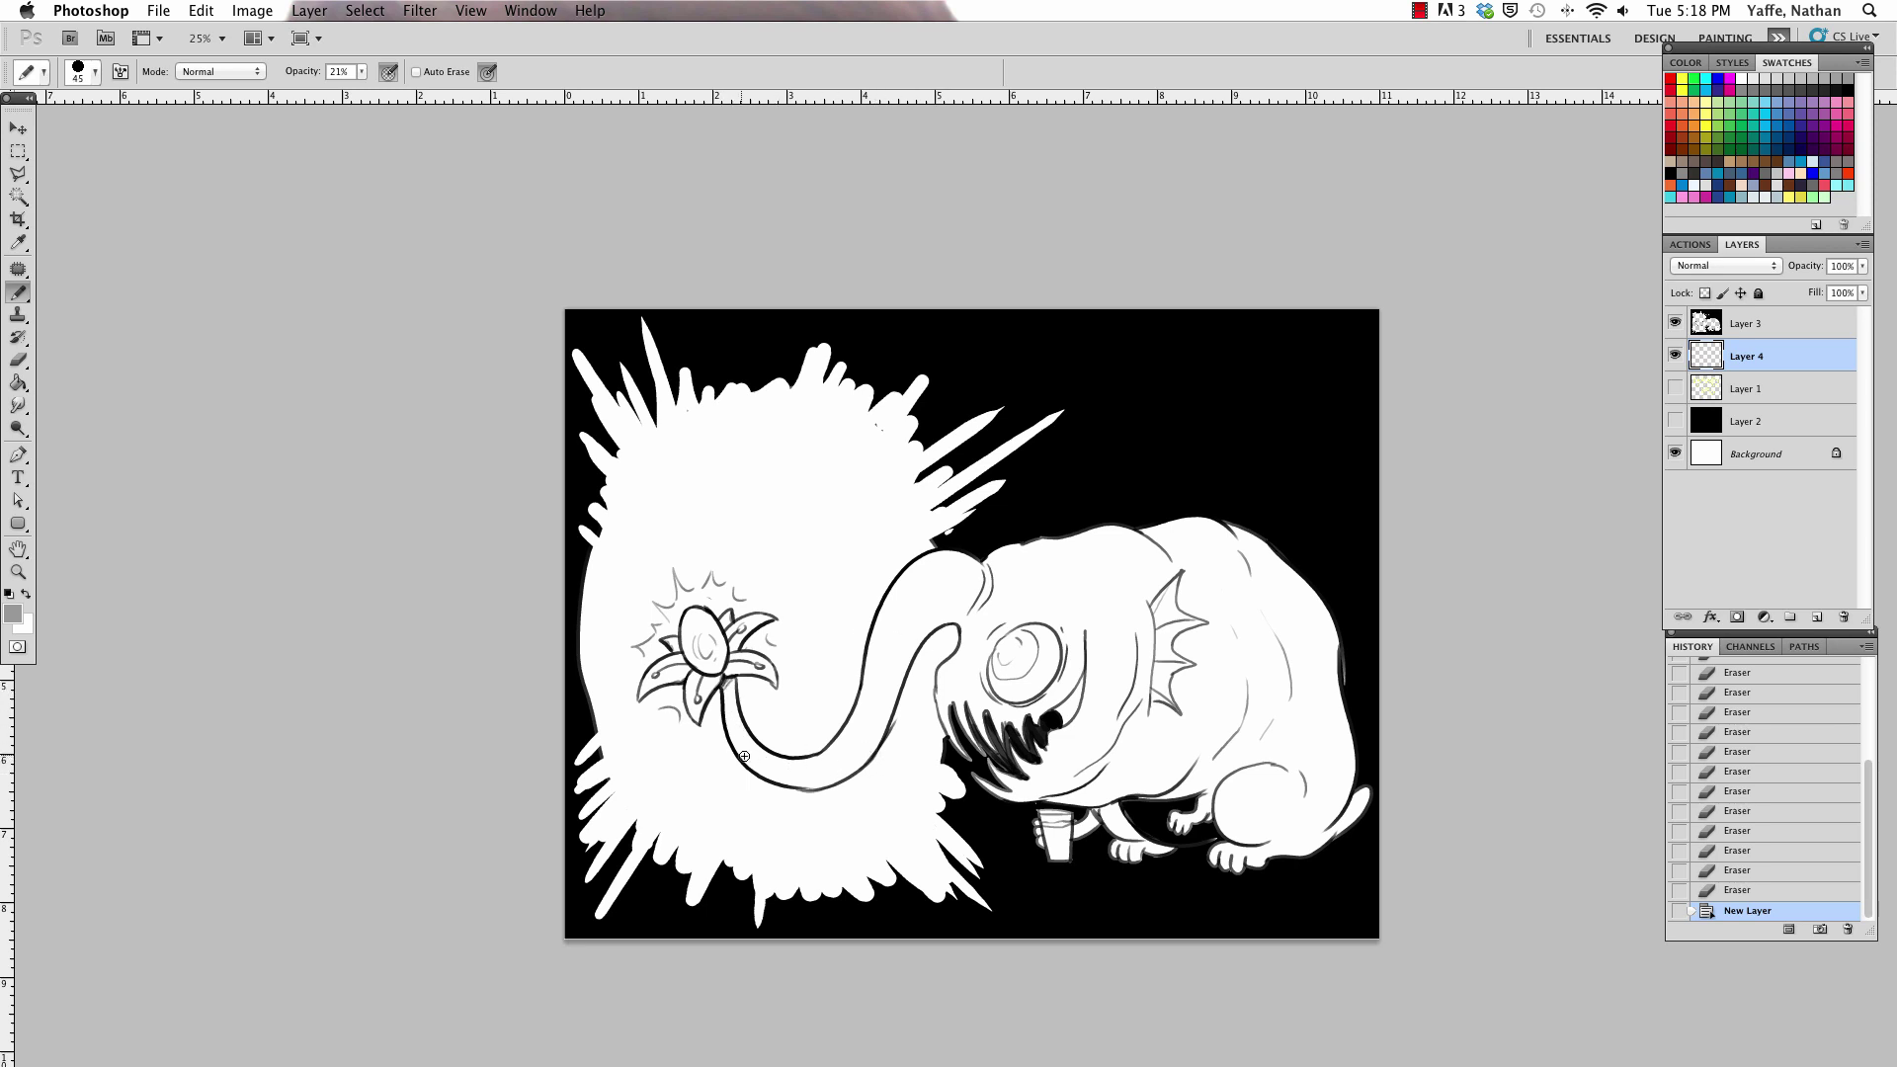
# Shade along the tongue in light grey.
pyautogui.moveTo(728, 735)
pyautogui.mouseDown()
pyautogui.moveTo(951, 615)
pyautogui.moveTo(892, 745)
pyautogui.mouseUp()
pyautogui.press('e')
pyautogui.moveTo(865, 756)
pyautogui.mouseDown()
pyautogui.moveTo(929, 618)
pyautogui.moveTo(924, 652)
pyautogui.moveTo(1067, 648)
pyautogui.moveTo(1073, 724)
pyautogui.mouseUp()
pyautogui.press('e')
pyautogui.press('b')
pyautogui.moveTo(1111, 655)
pyautogui.mouseDown()
pyautogui.moveTo(1119, 700)
pyautogui.moveTo(1139, 593)
pyautogui.mouseUp()
# With a larger brush, shade the lower belly, body, back near the fin and cup area.
pyautogui.press(']')
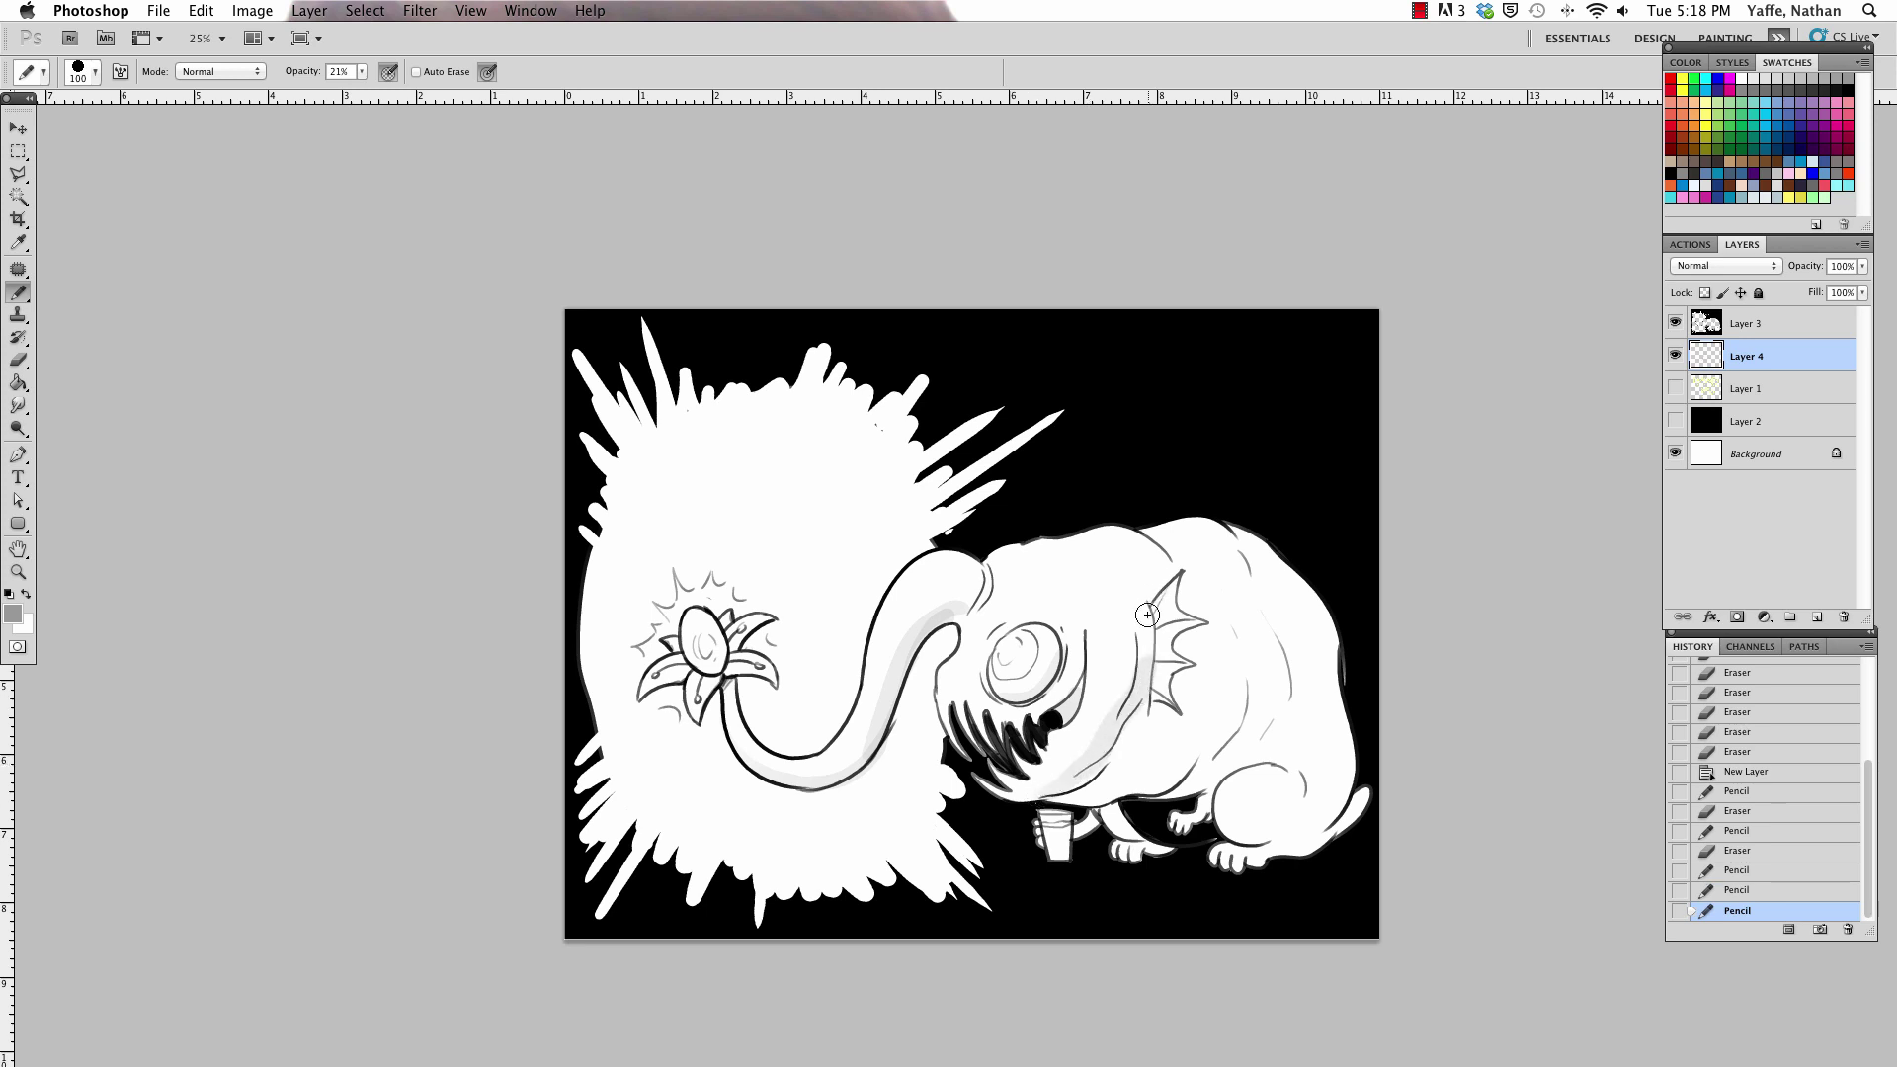
pyautogui.moveTo(1117, 787); pyautogui.dragTo(1182, 762)
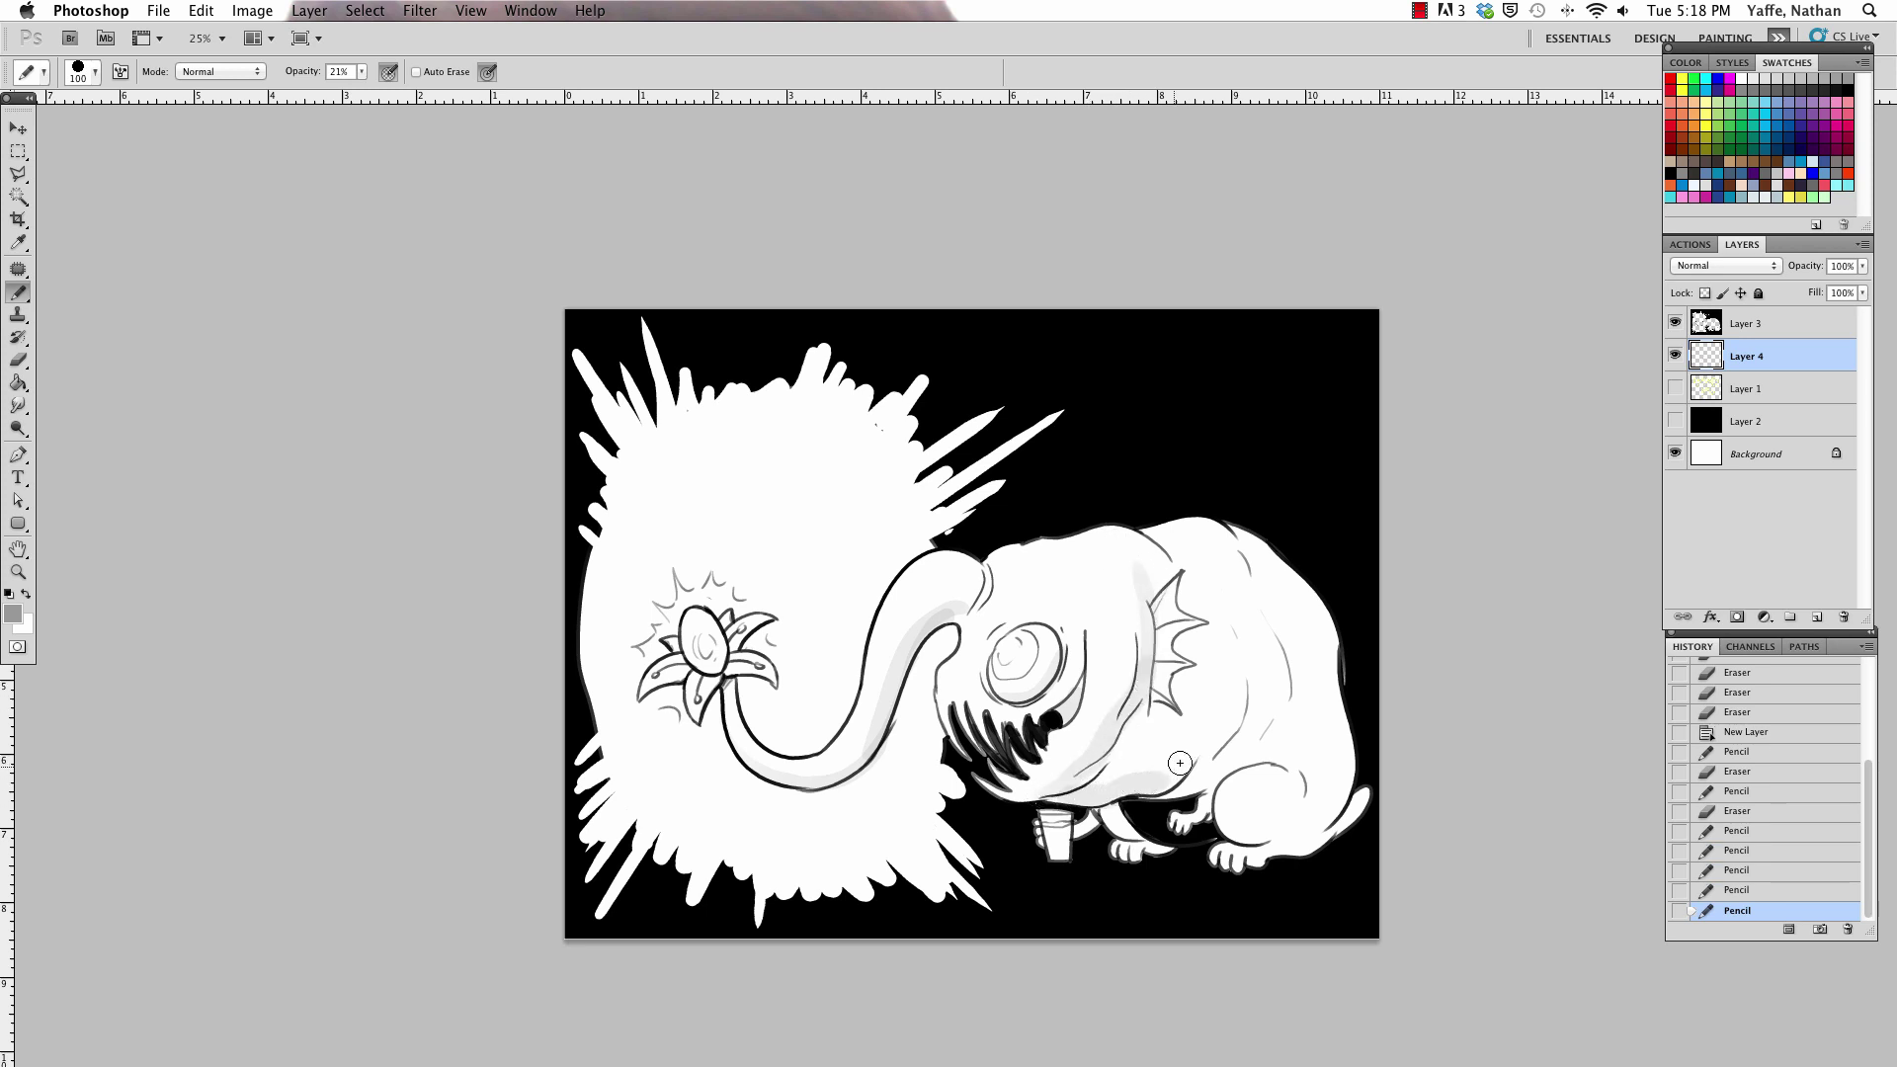
pyautogui.moveTo(1240, 672)
pyautogui.mouseDown()
pyautogui.moveTo(1205, 736)
pyautogui.moveTo(1157, 576)
pyautogui.mouseUp()
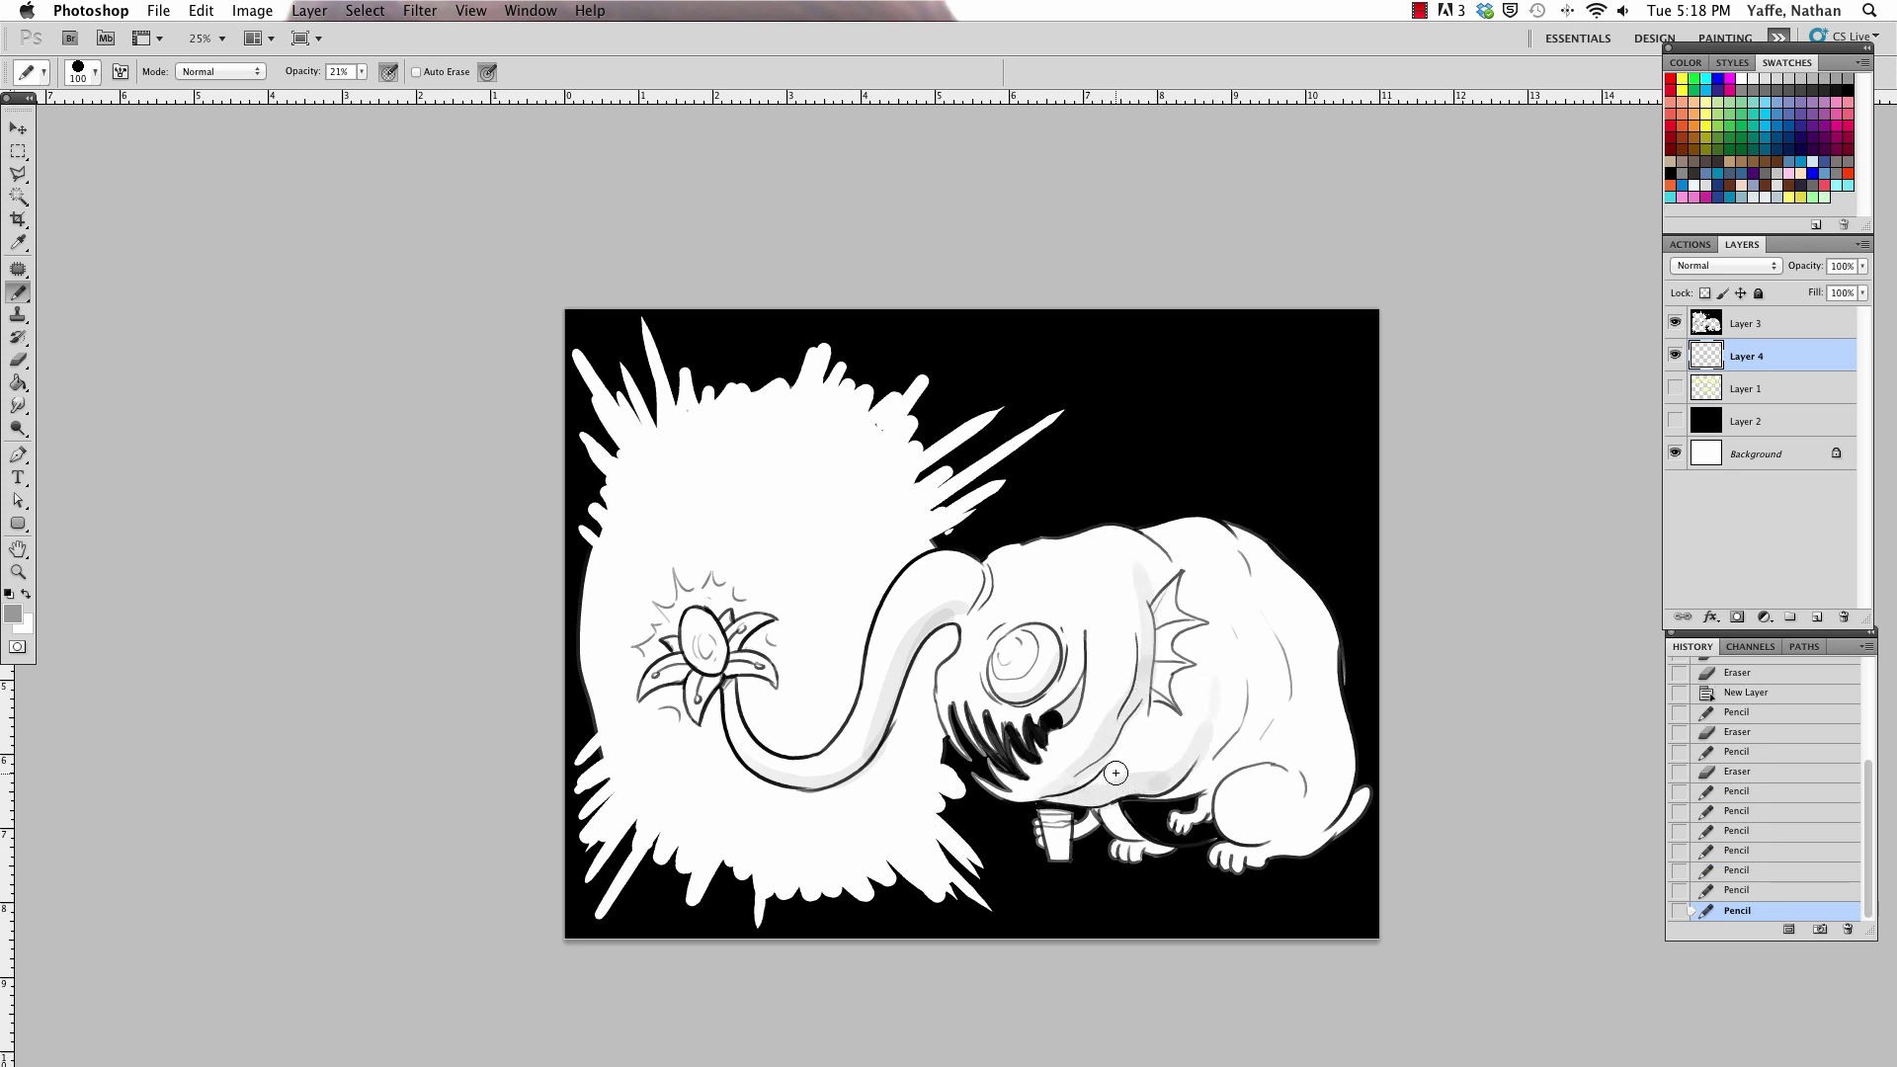
pyautogui.moveTo(1116, 772); pyautogui.dragTo(1151, 760)
pyautogui.moveTo(1165, 539); pyautogui.dragTo(1184, 553)
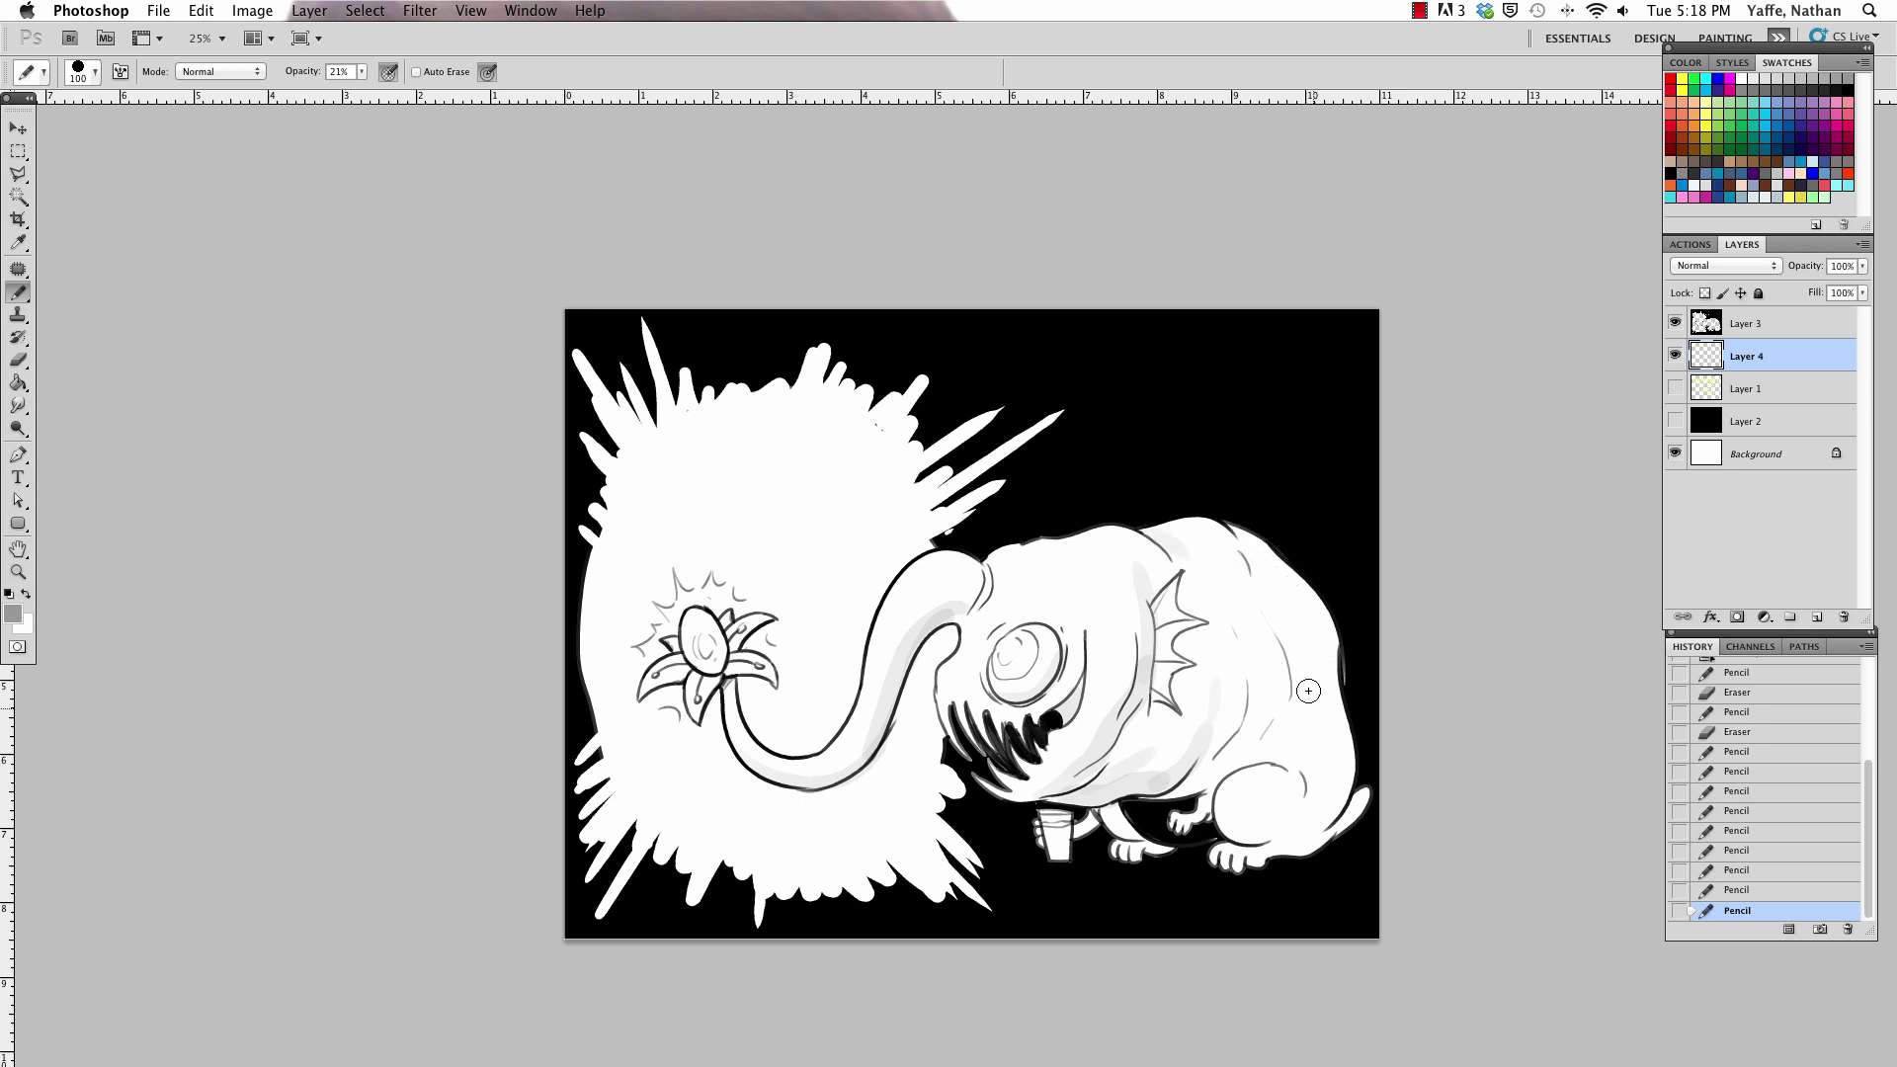
pyautogui.moveTo(1076, 830)
pyautogui.mouseDown()
pyautogui.moveTo(1102, 808)
pyautogui.moveTo(1164, 842)
pyautogui.mouseUp()
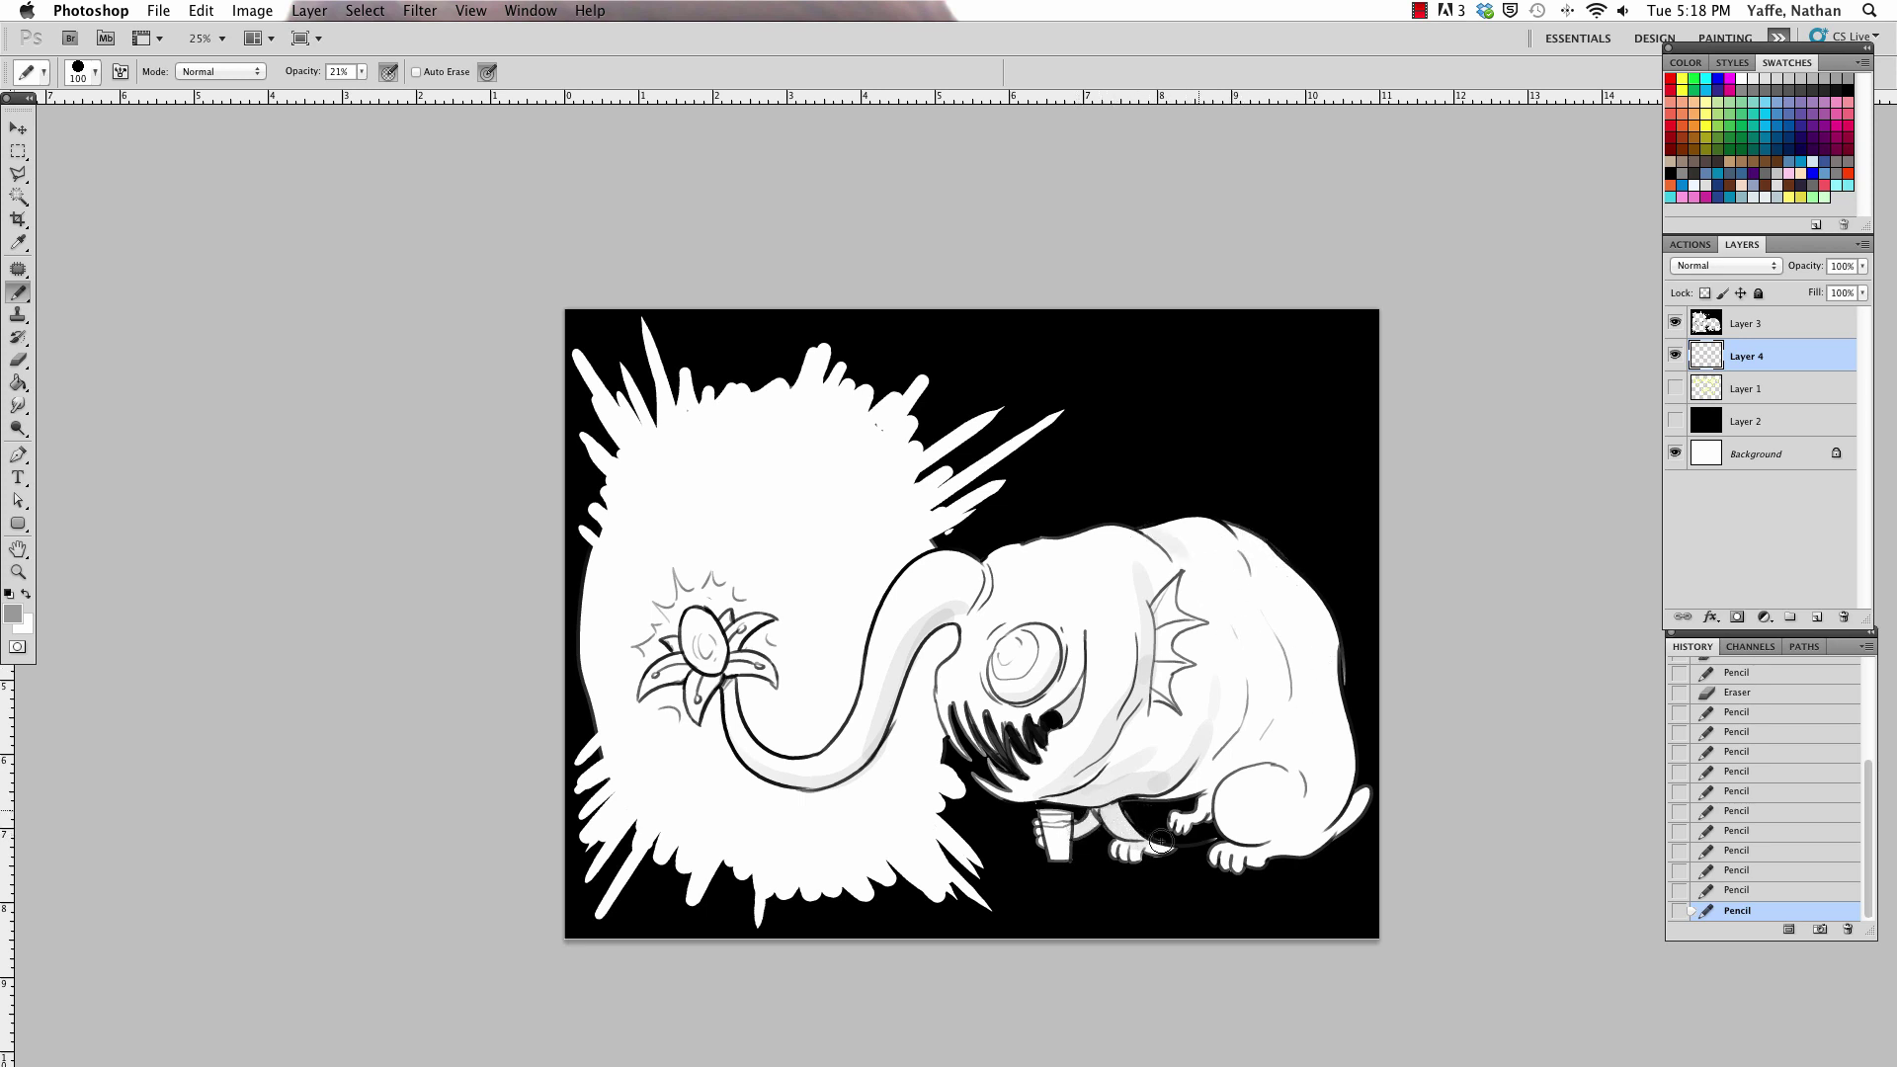
# On Layer 3, erase excess shading near the leg.
pyautogui.click(1744, 324)
pyautogui.press('e')
pyautogui.moveTo(1128, 811)
pyautogui.mouseDown()
pyautogui.moveTo(1182, 803)
pyautogui.moveTo(1176, 826)
pyautogui.mouseUp()
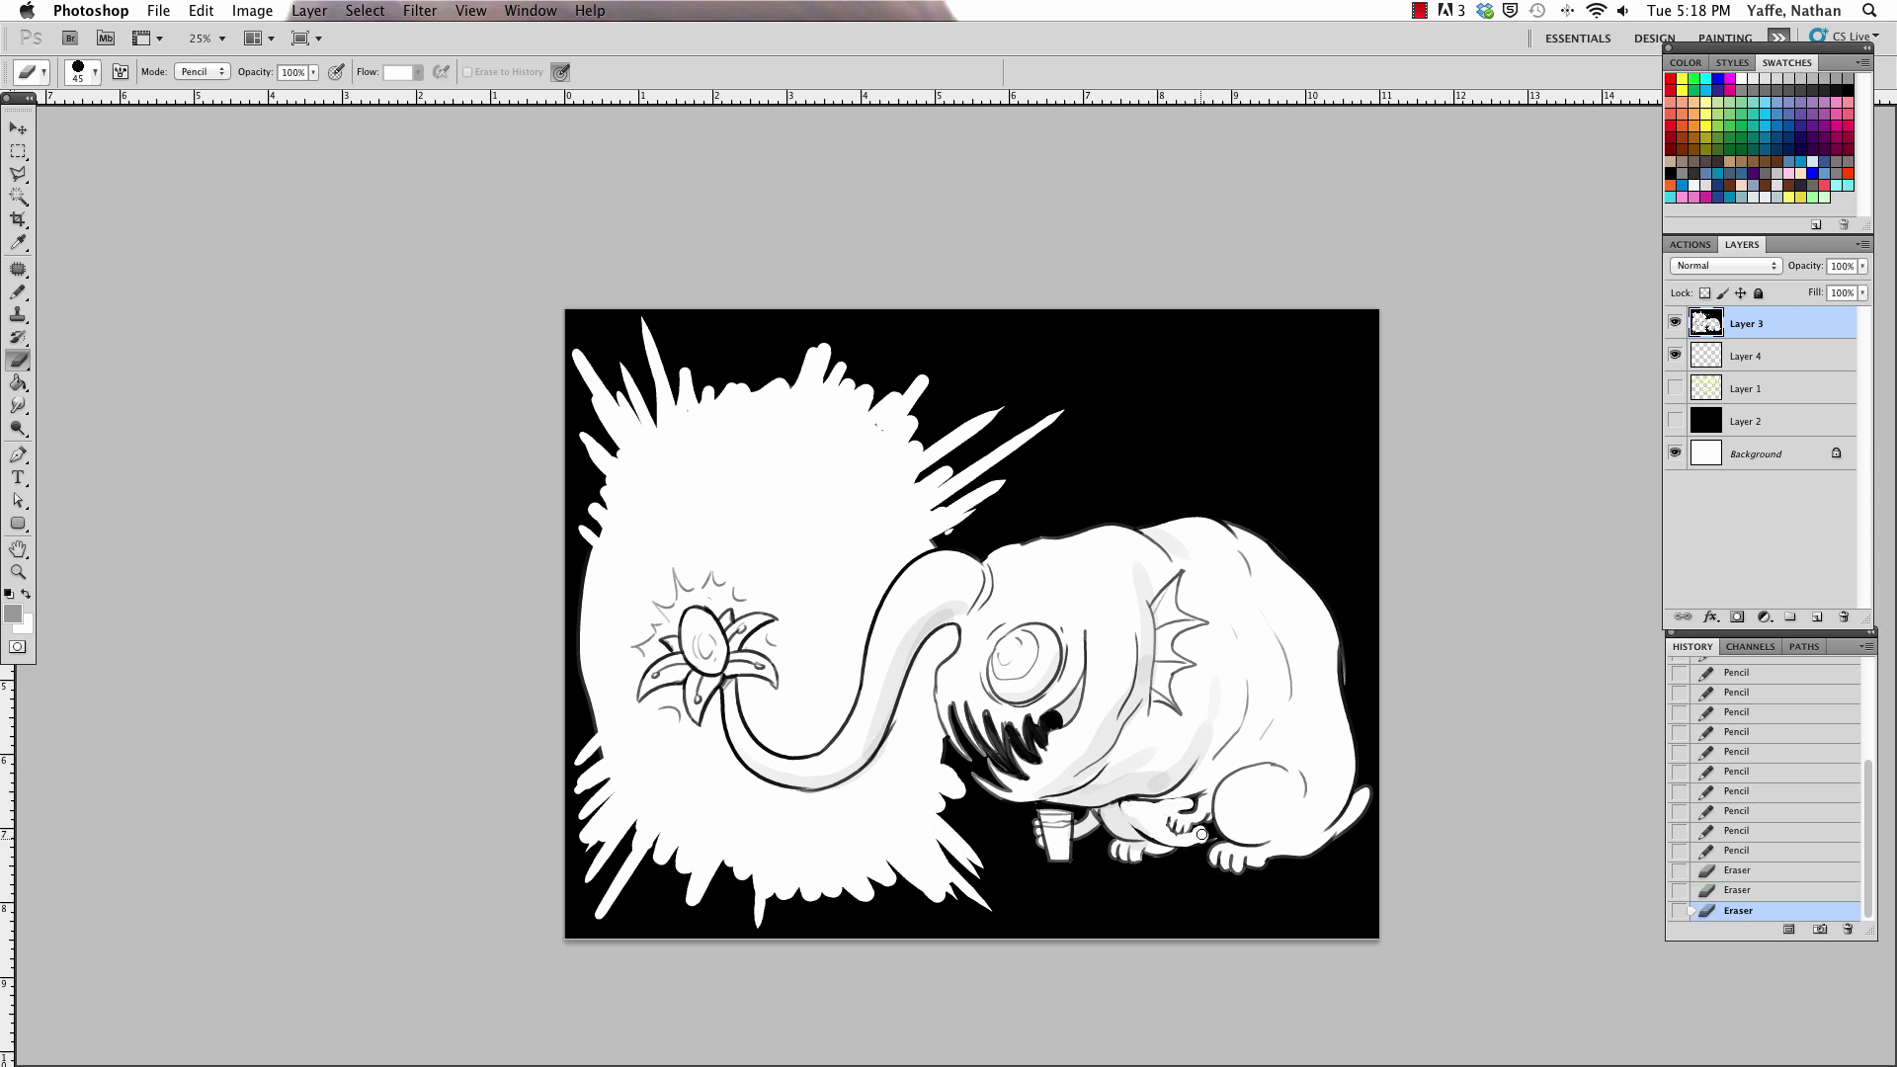
# Erase a belly spot, then on Layer 4 shade the leg, hip, rear and right back edge.
pyautogui.click(1206, 832)
pyautogui.click(1746, 356)
pyautogui.press('b')
pyautogui.moveTo(1126, 815)
pyautogui.mouseDown()
pyautogui.moveTo(1217, 840)
pyautogui.moveTo(1314, 825)
pyautogui.moveTo(1255, 861)
pyautogui.moveTo(1319, 840)
pyautogui.moveTo(1334, 796)
pyautogui.mouseUp()
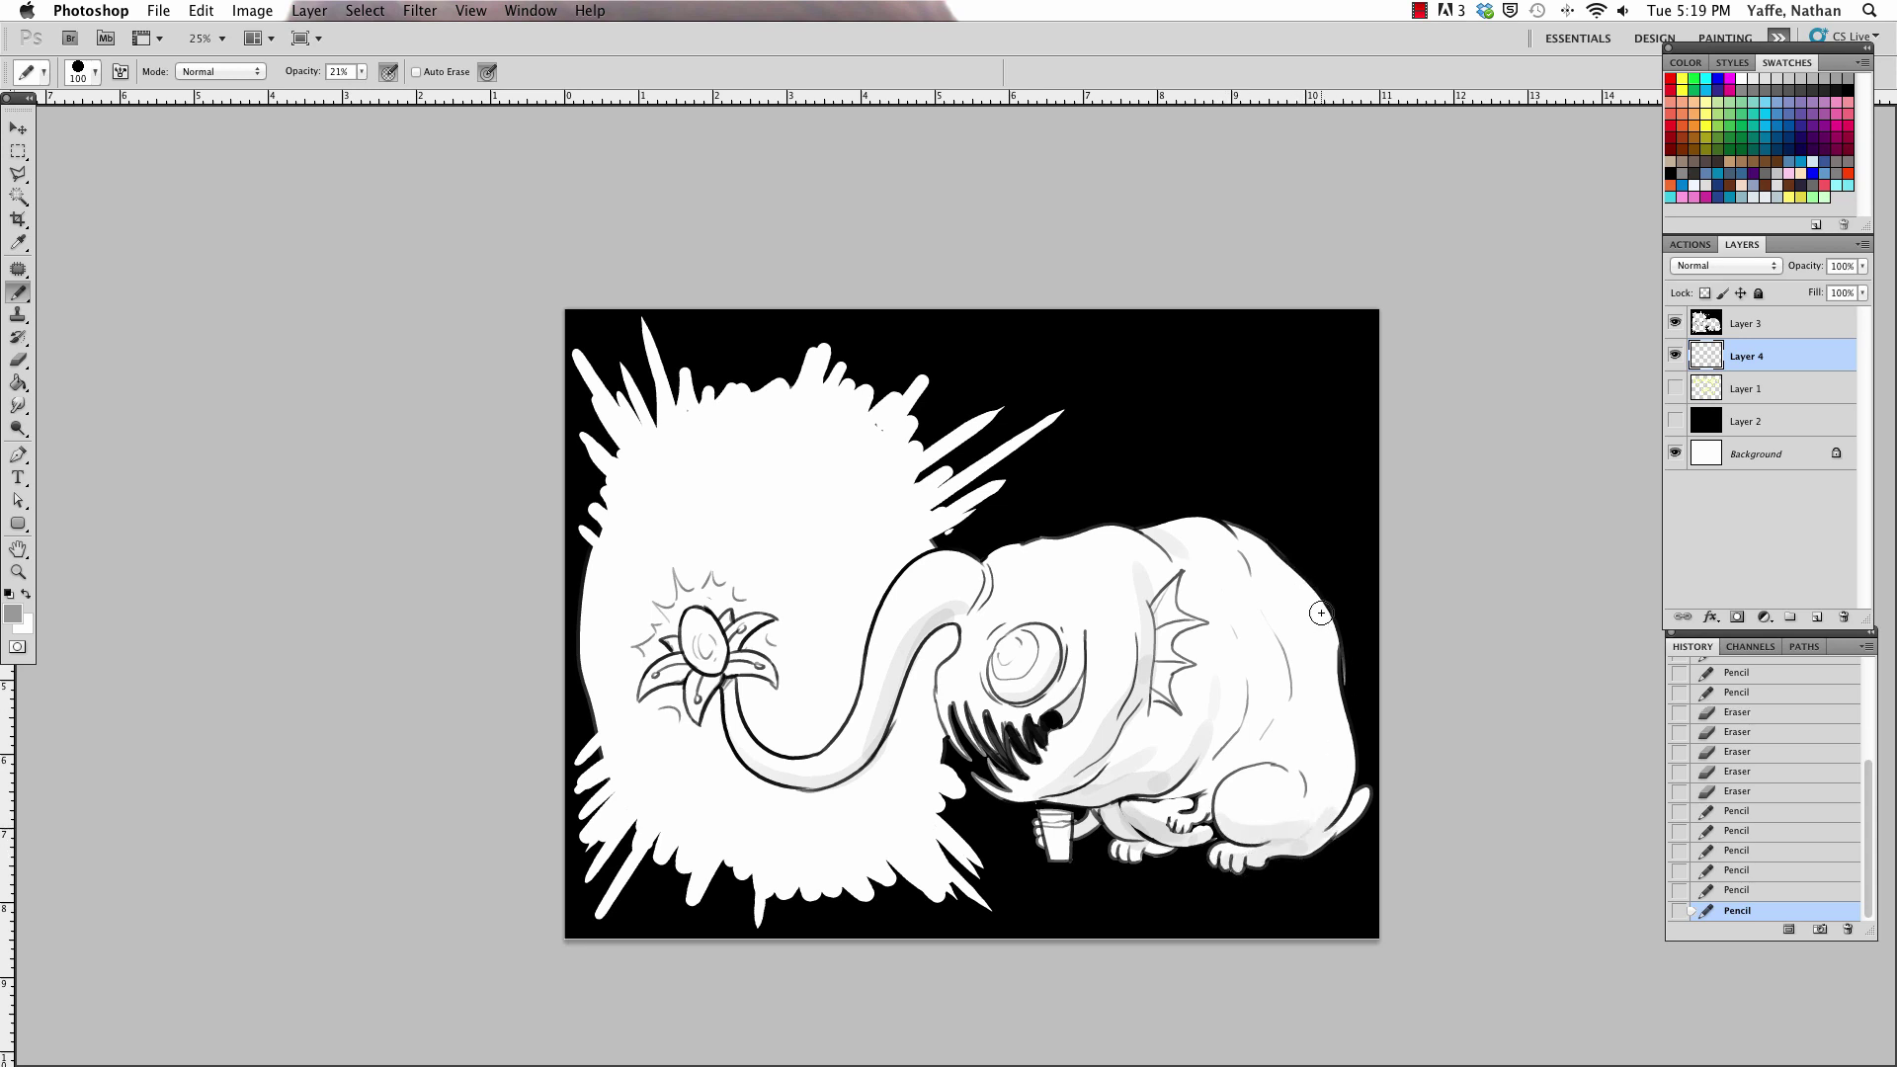
pyautogui.moveTo(1321, 613)
pyautogui.mouseDown()
pyautogui.moveTo(1335, 712)
pyautogui.moveTo(1319, 830)
pyautogui.mouseUp()
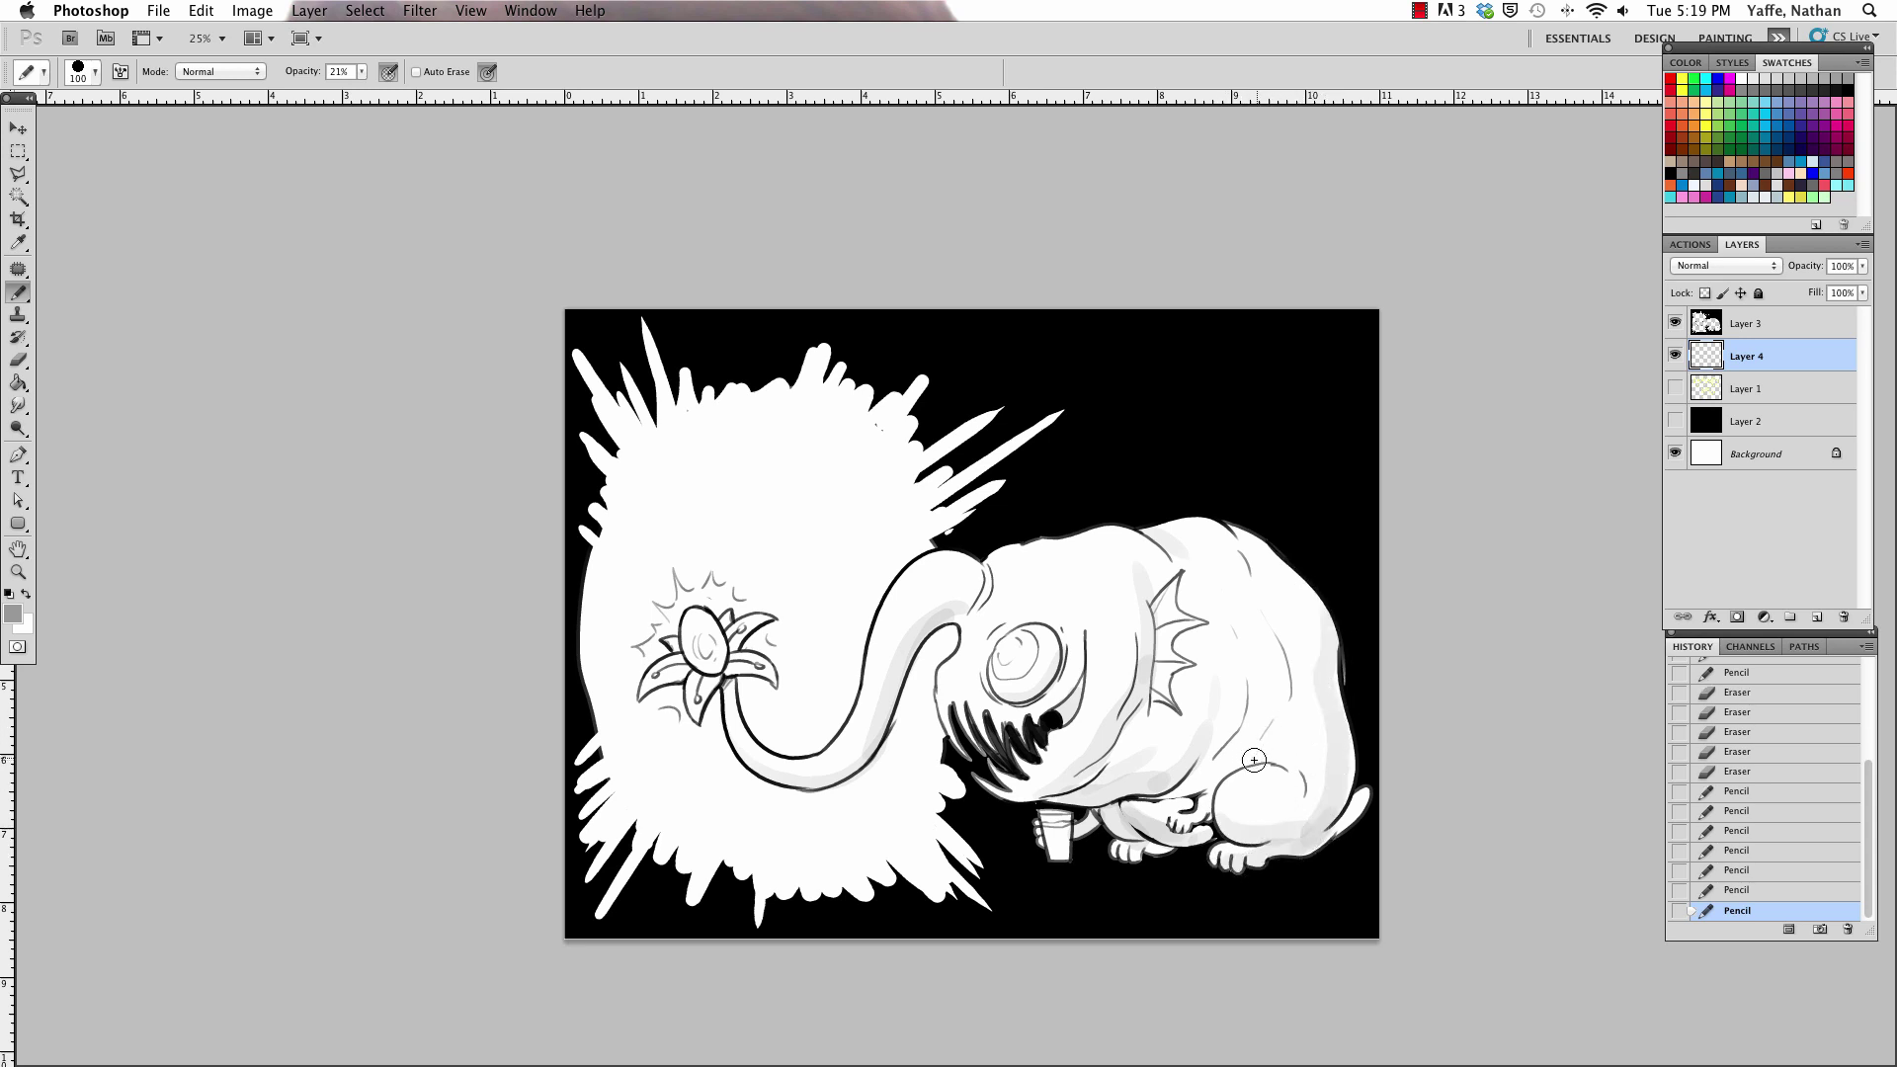
pyautogui.moveTo(1254, 760); pyautogui.dragTo(1285, 687)
pyautogui.moveTo(1290, 763); pyautogui.dragTo(1333, 796)
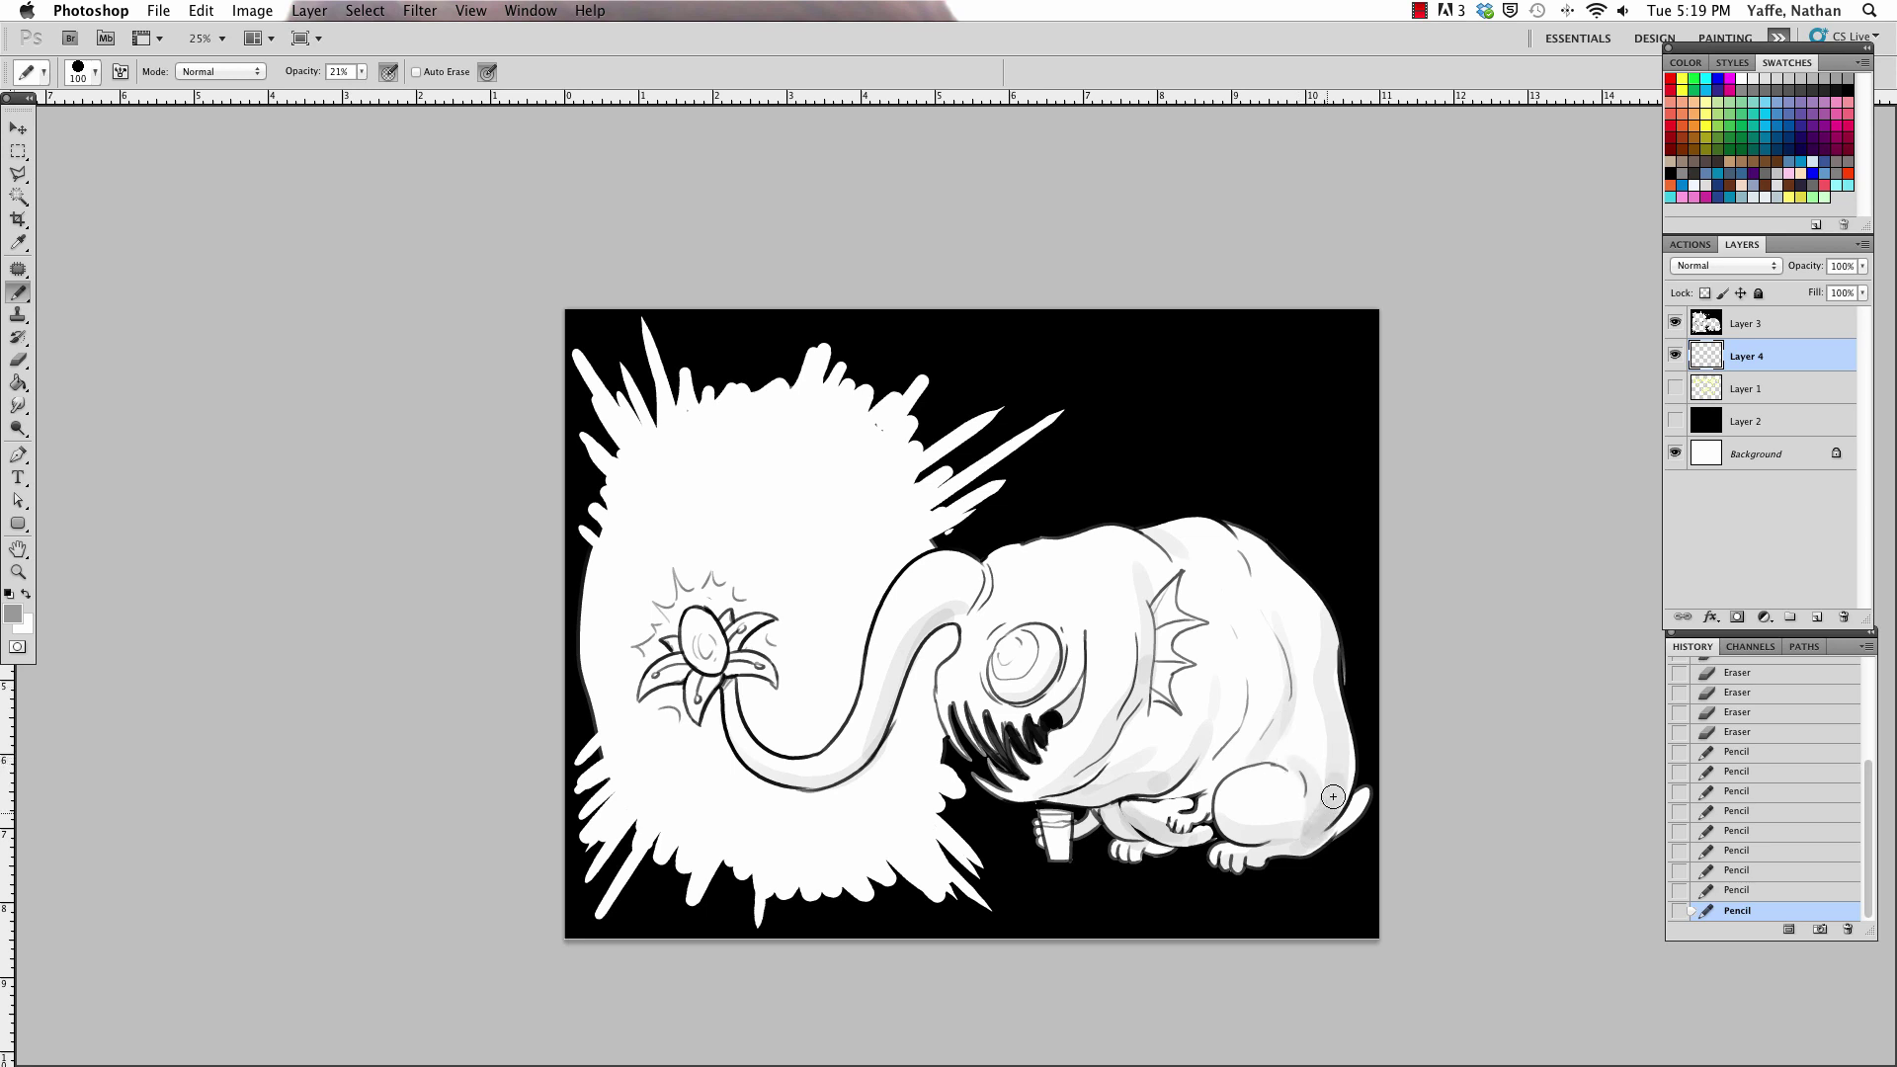
pyautogui.moveTo(1252, 751)
pyautogui.mouseDown()
pyautogui.moveTo(1284, 775)
pyautogui.moveTo(1215, 775)
pyautogui.moveTo(1287, 746)
pyautogui.mouseUp()
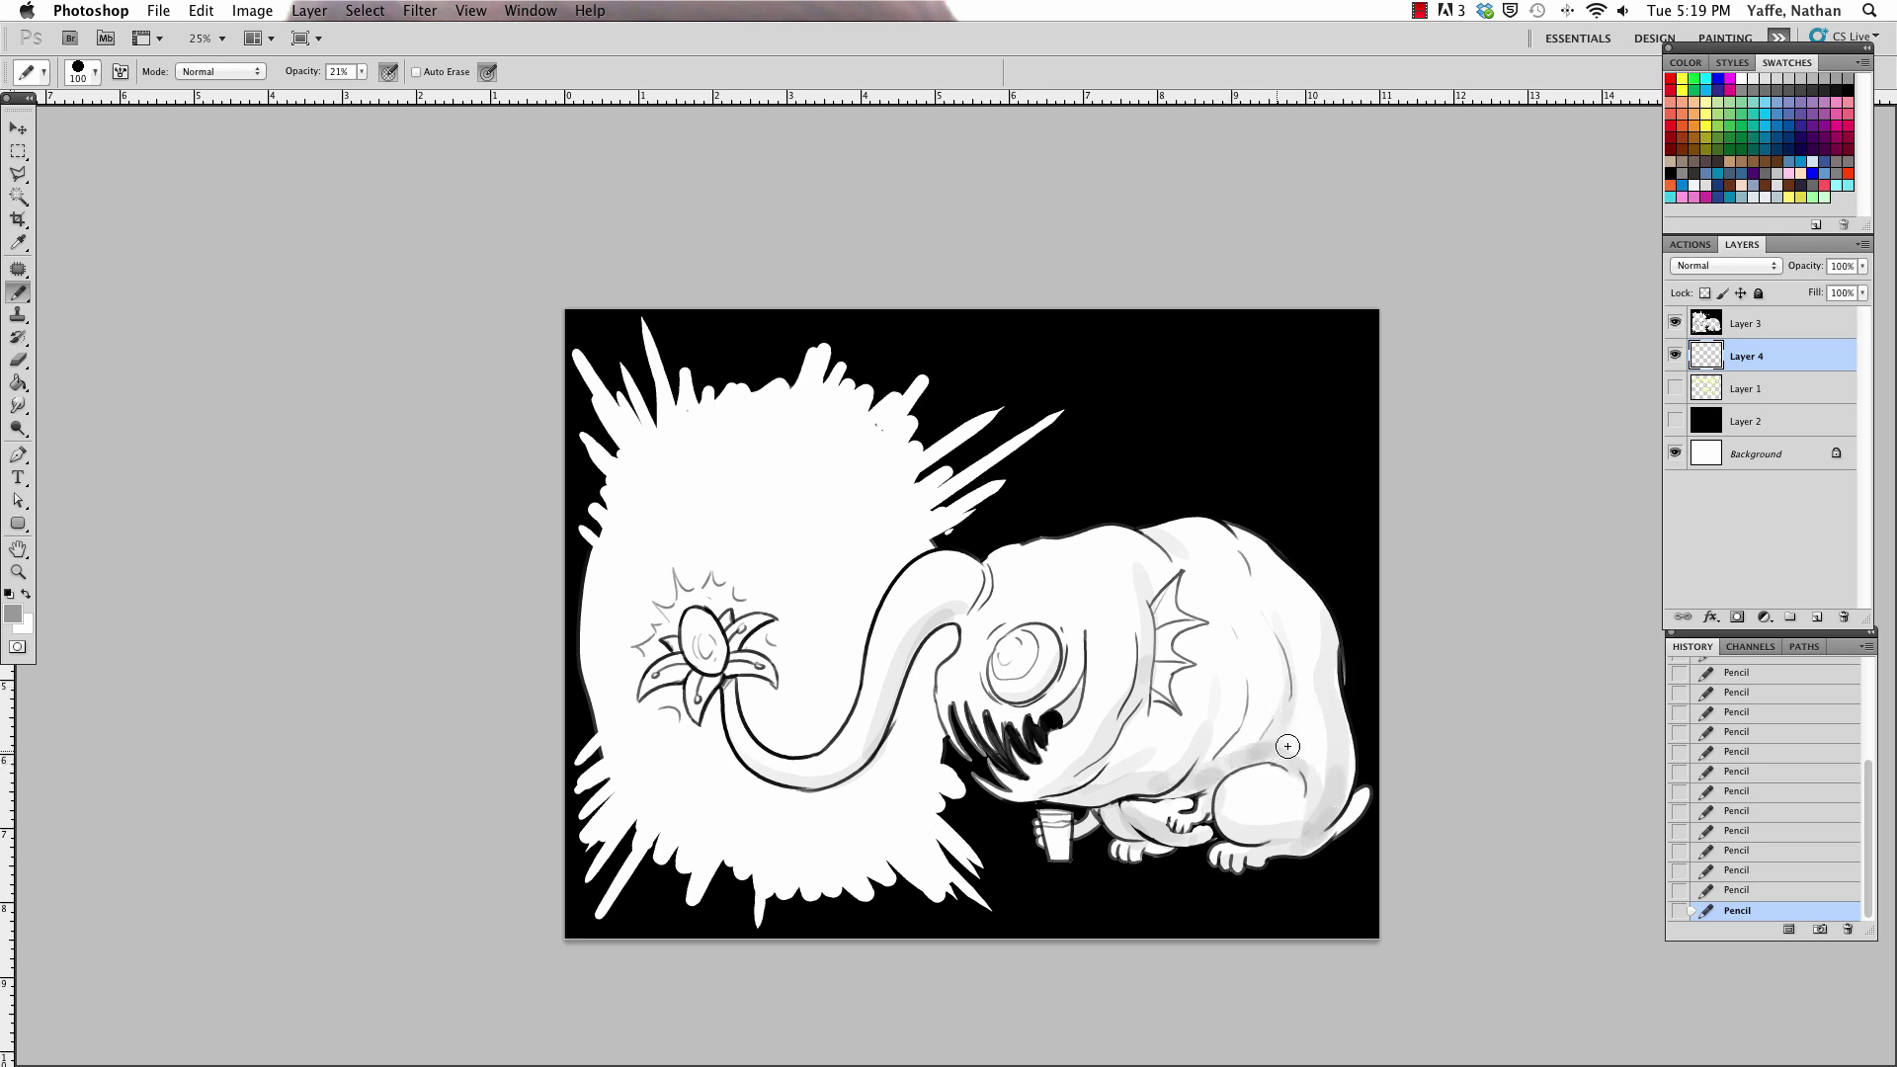
pyautogui.moveTo(1331, 631); pyautogui.dragTo(1330, 812)
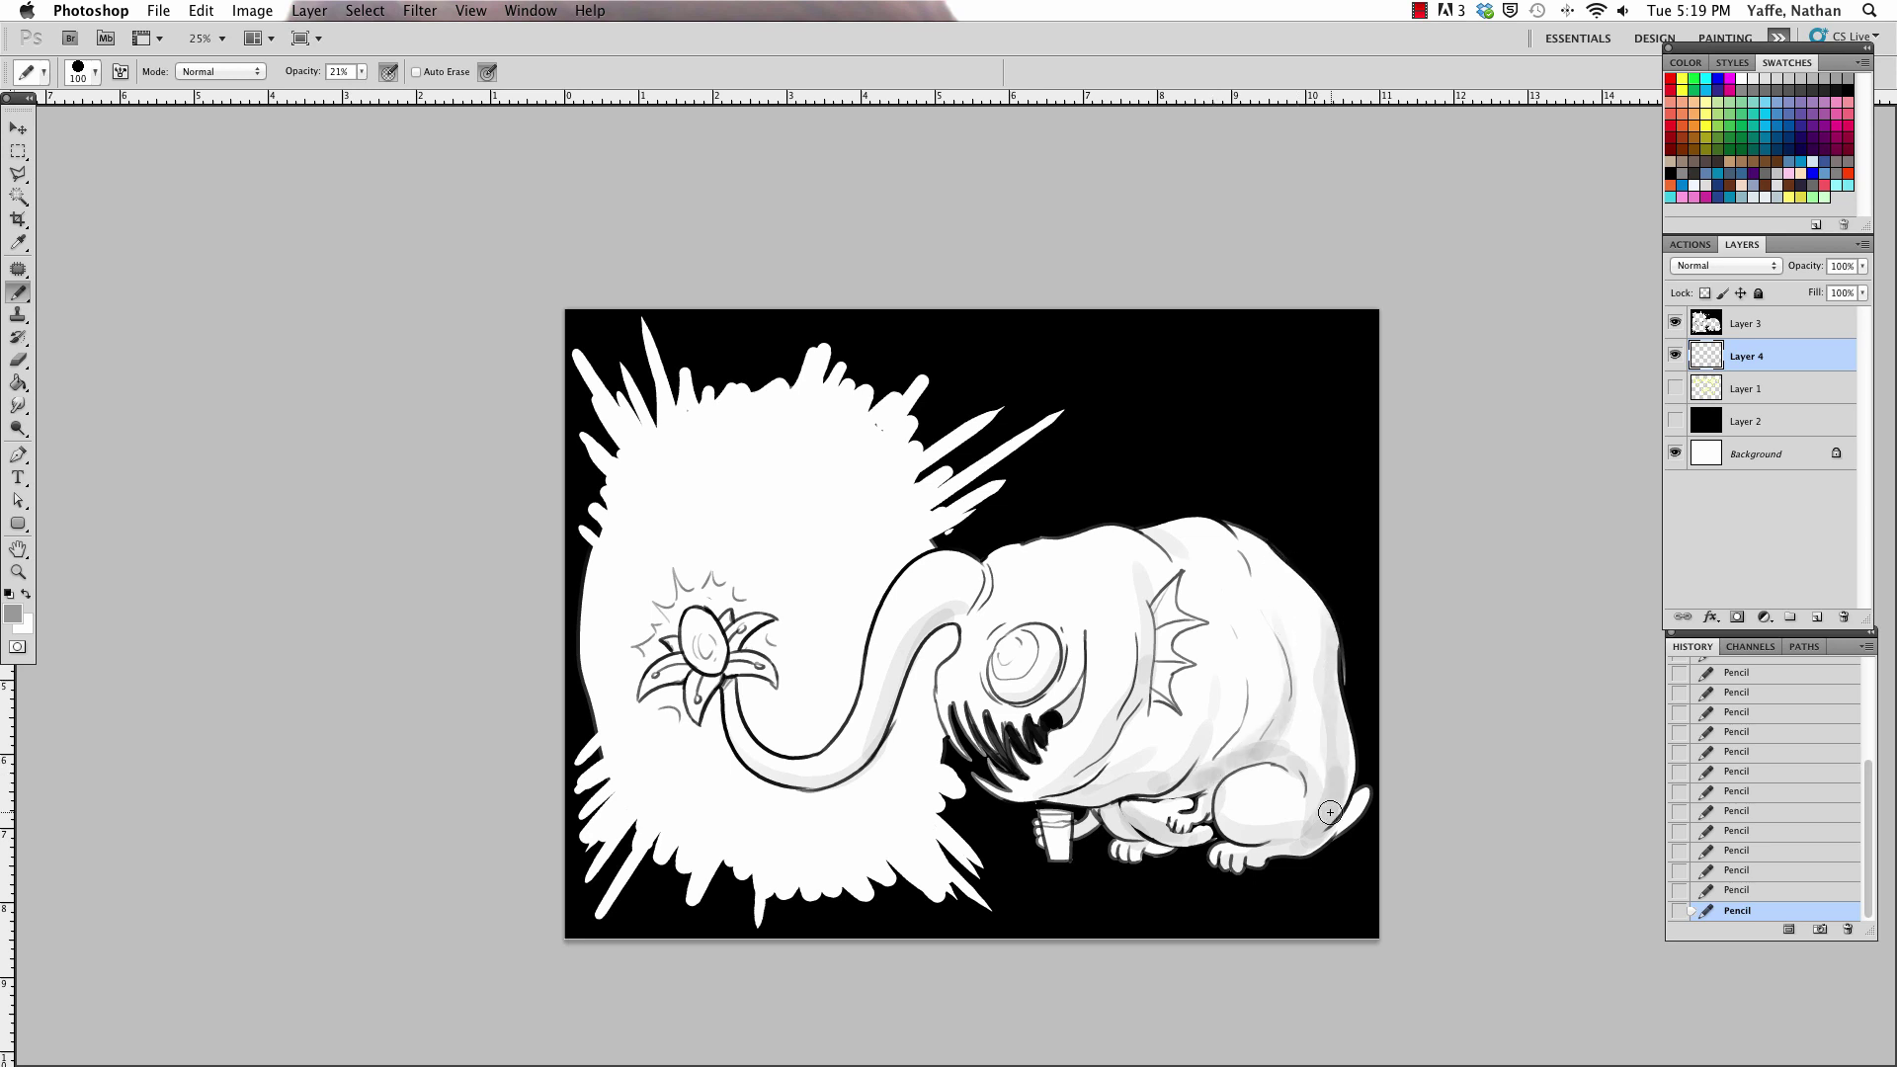
# With a larger brush, lighten around the eye and lightly shade the flower bud.
pyautogui.press(']')
pyautogui.press(']')
pyautogui.press(']')
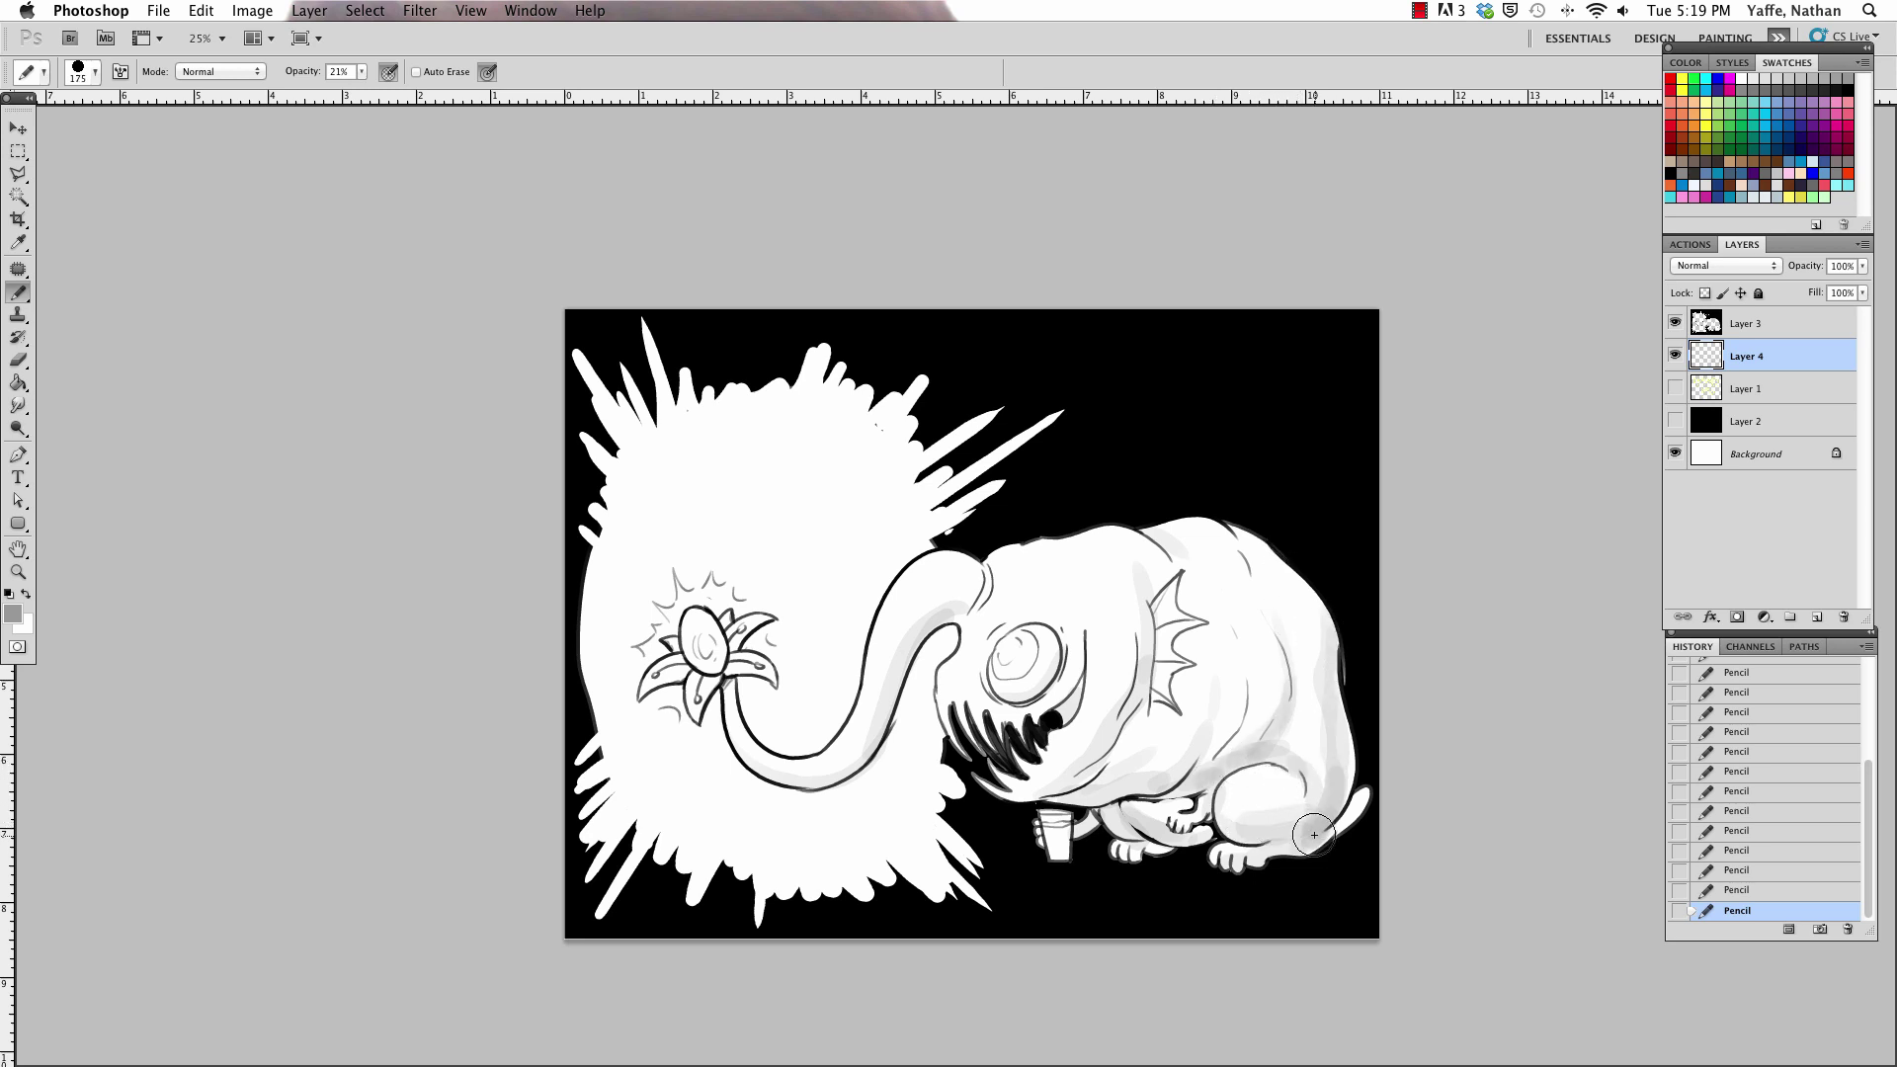
pyautogui.press('a')
pyautogui.press('b')
pyautogui.press('e')
pyautogui.moveTo(1016, 659); pyautogui.dragTo(1033, 674)
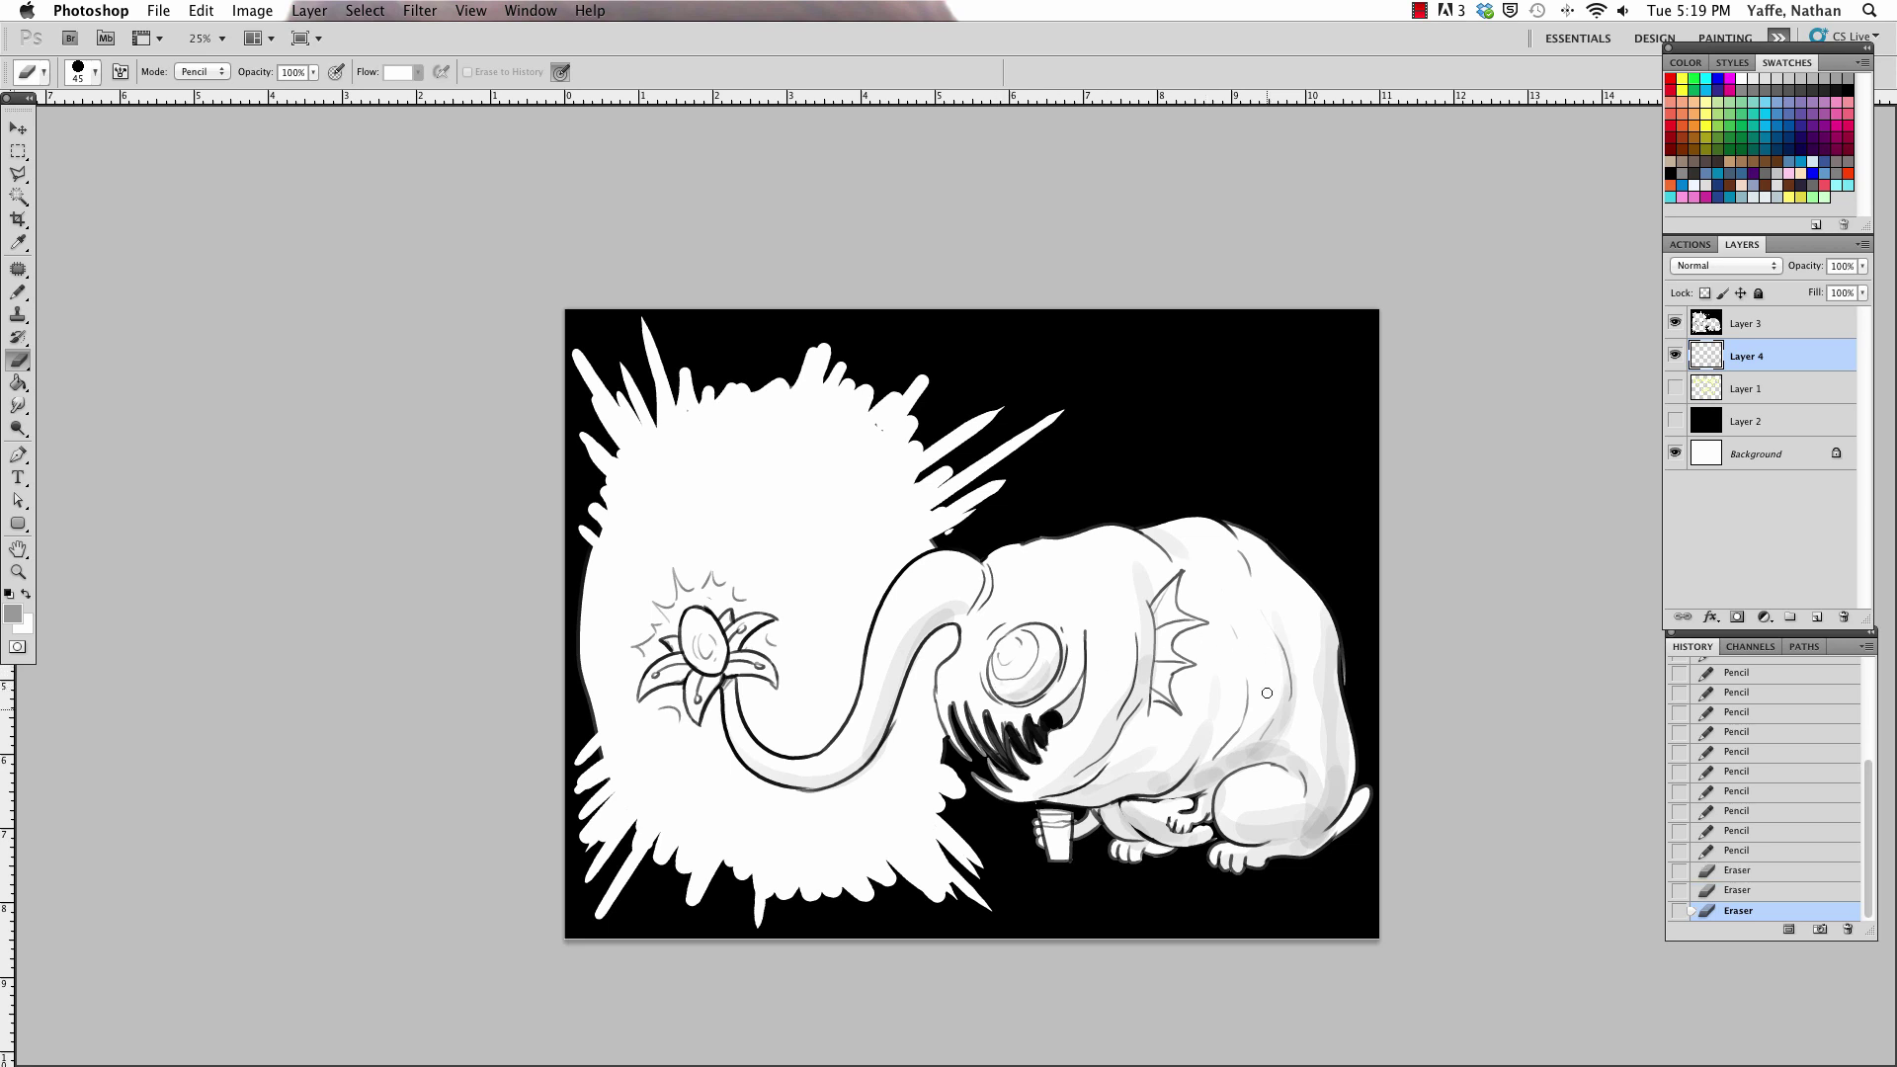
pyautogui.press('b')
pyautogui.moveTo(1154, 696); pyautogui.dragTo(1162, 701)
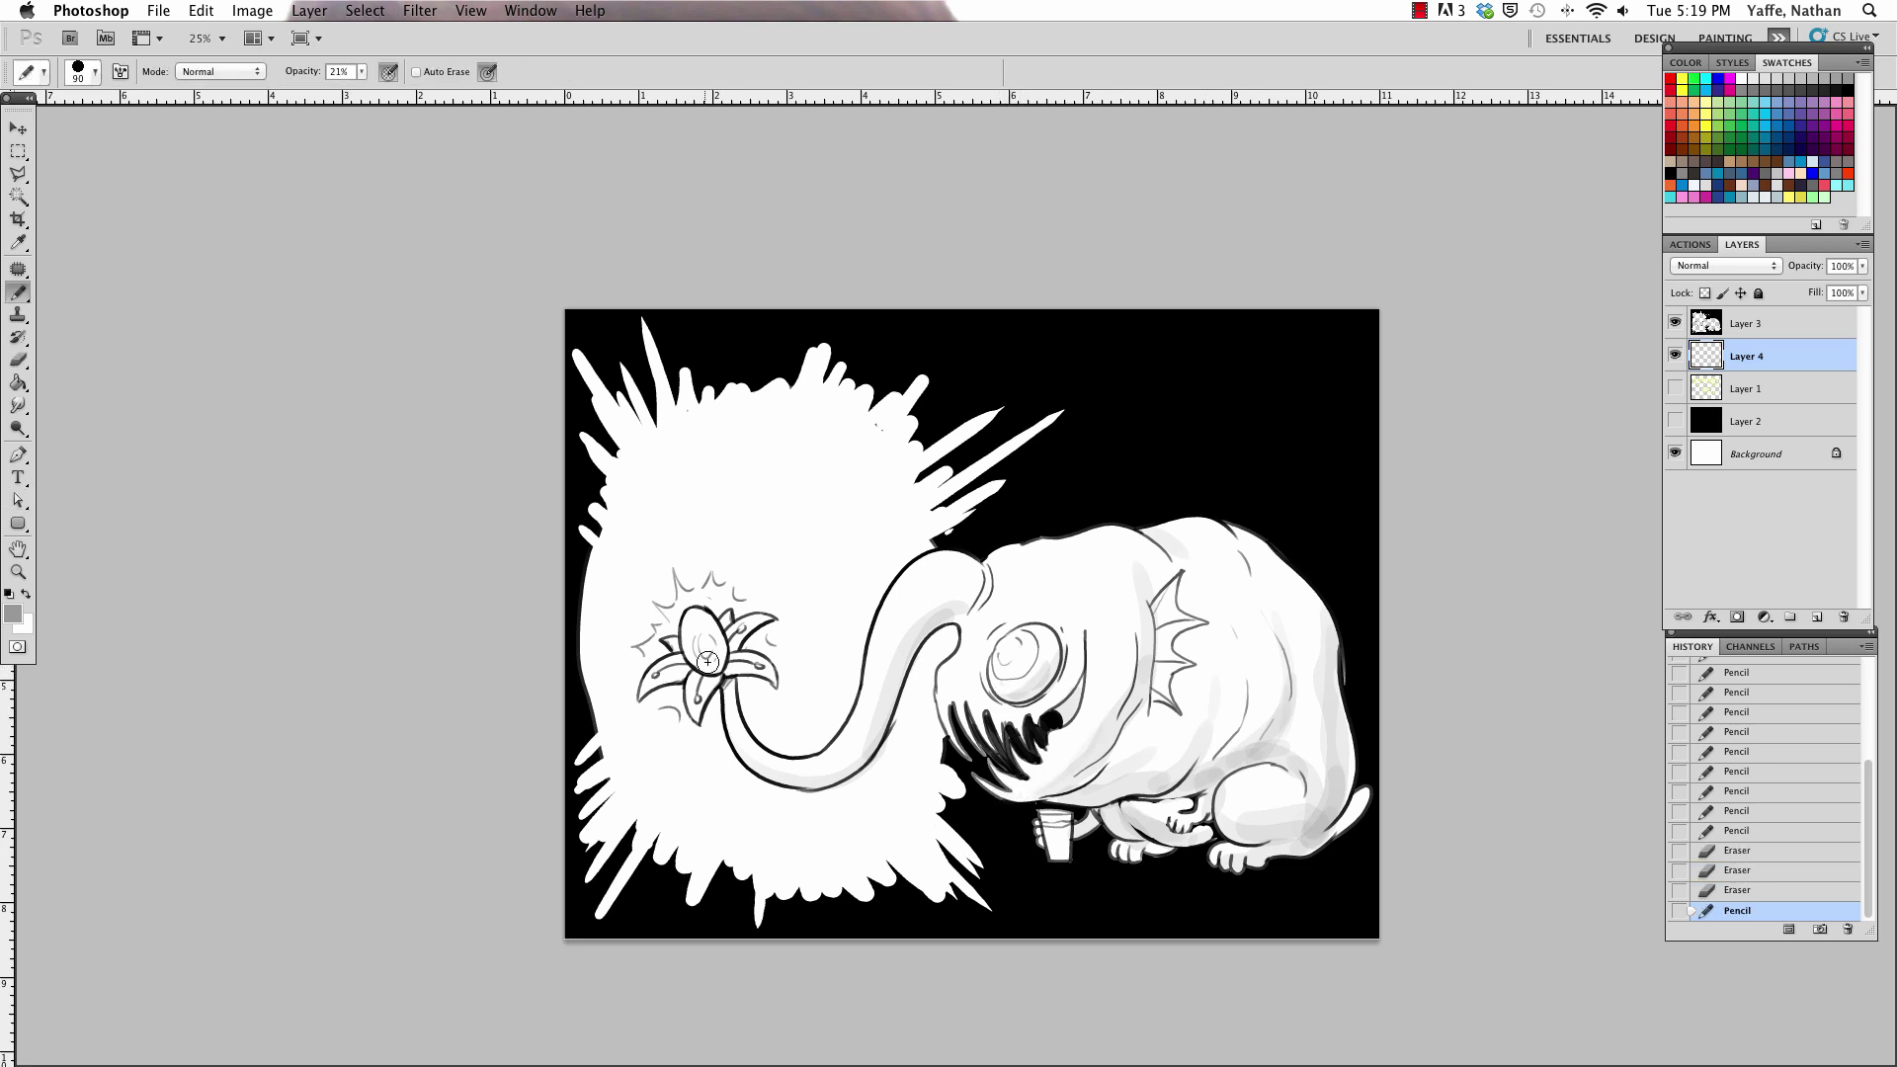
pyautogui.moveTo(707, 661); pyautogui.dragTo(704, 654)
# On Layer 3, scratch thin white rays right of the splash and at its top left.
pyautogui.click(1760, 322)
pyautogui.press('e')
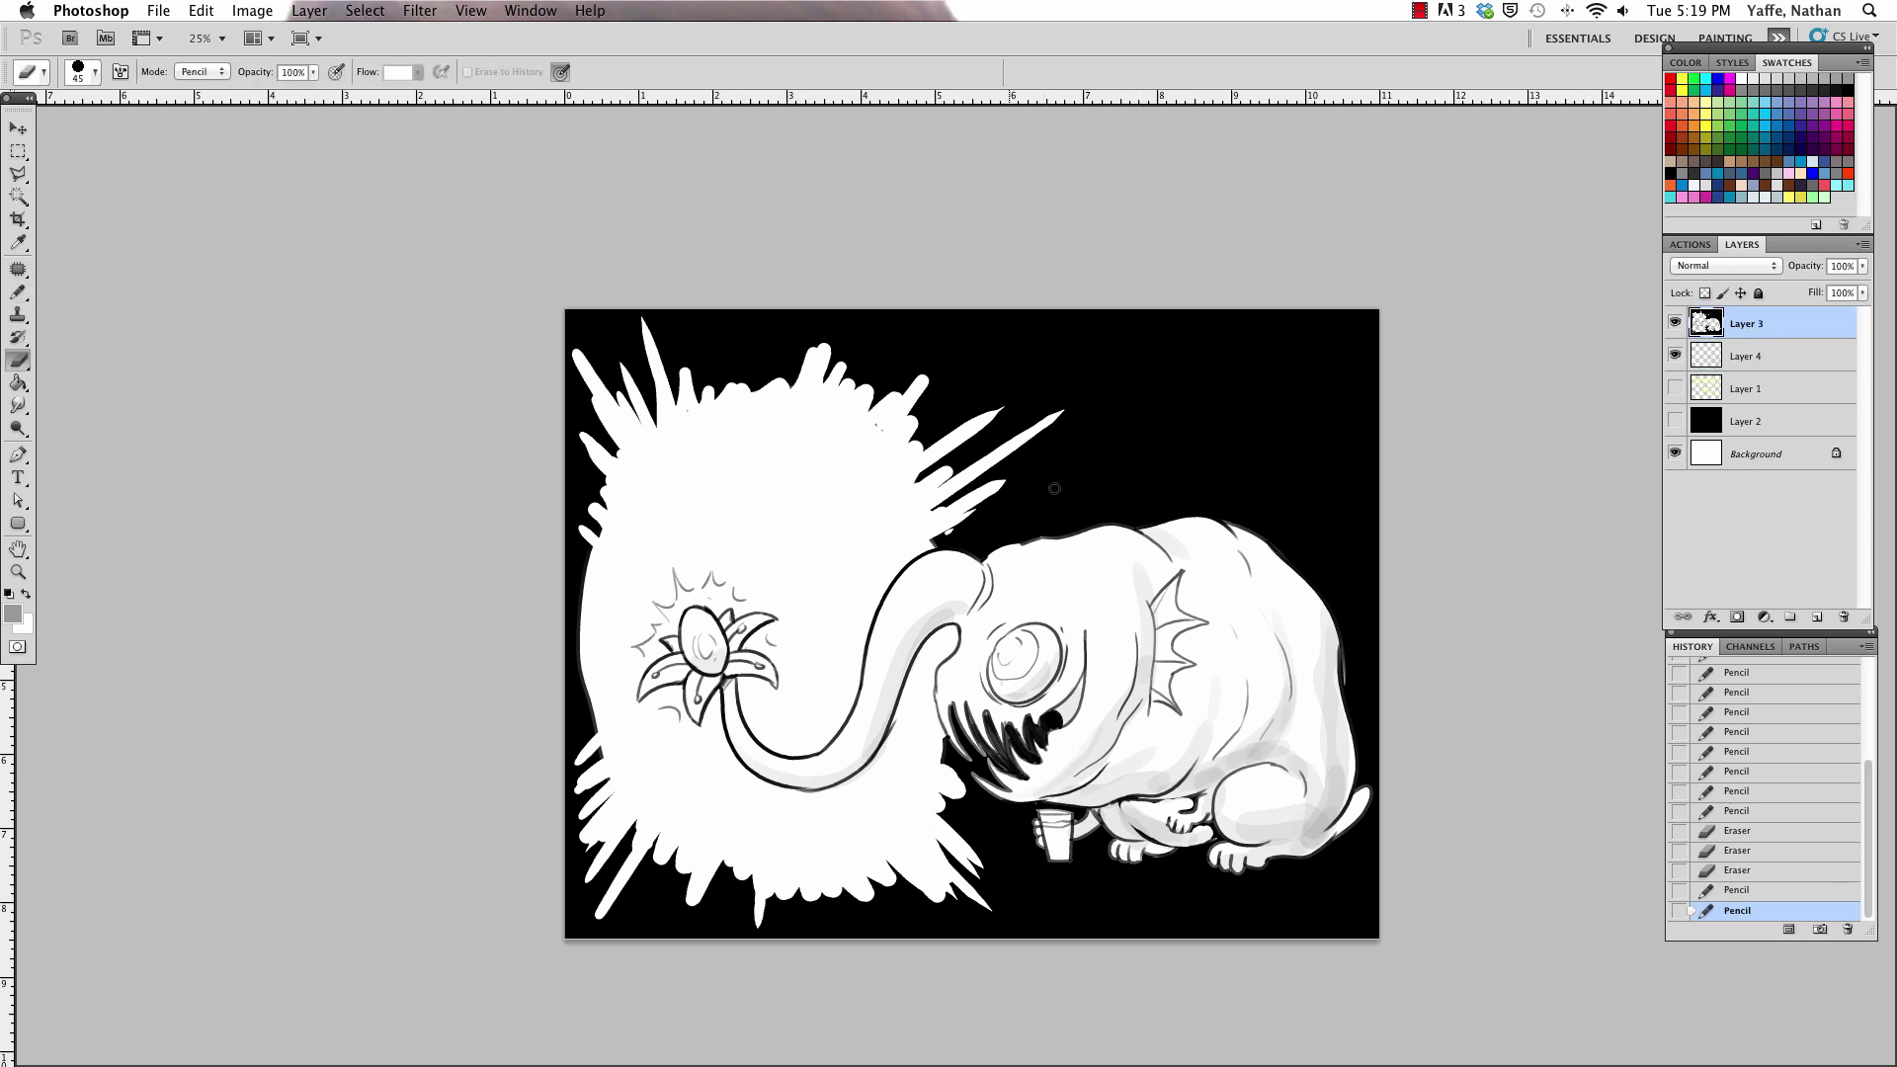
pyautogui.press('[')
pyautogui.moveTo(921, 442); pyautogui.dragTo(1088, 332)
pyautogui.moveTo(919, 475); pyautogui.dragTo(1115, 349)
pyautogui.moveTo(914, 403); pyautogui.dragTo(991, 332)
pyautogui.click(687, 312)
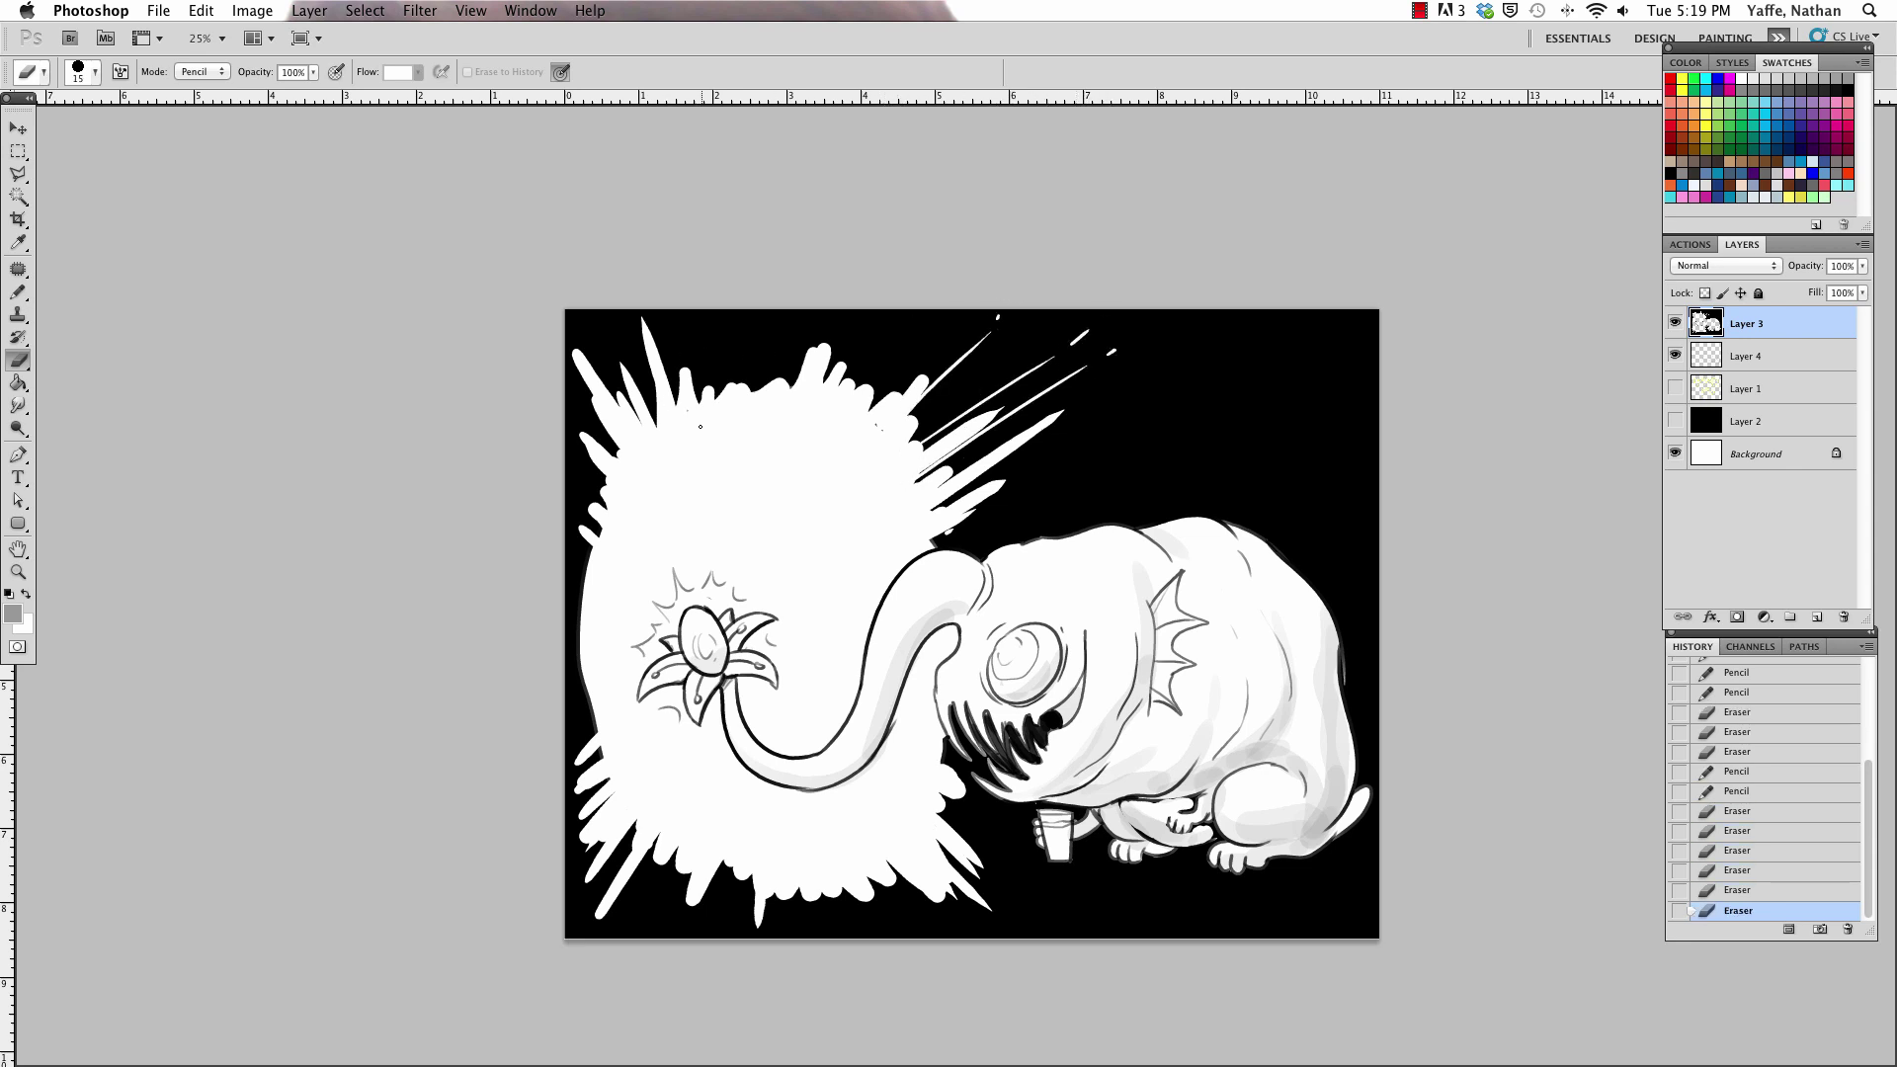
pyautogui.moveTo(705, 392); pyautogui.dragTo(695, 331)
# Add long rays toward the upper right, lower right and lower left, then zoom in.
pyautogui.moveTo(1008, 498); pyautogui.dragTo(1193, 410)
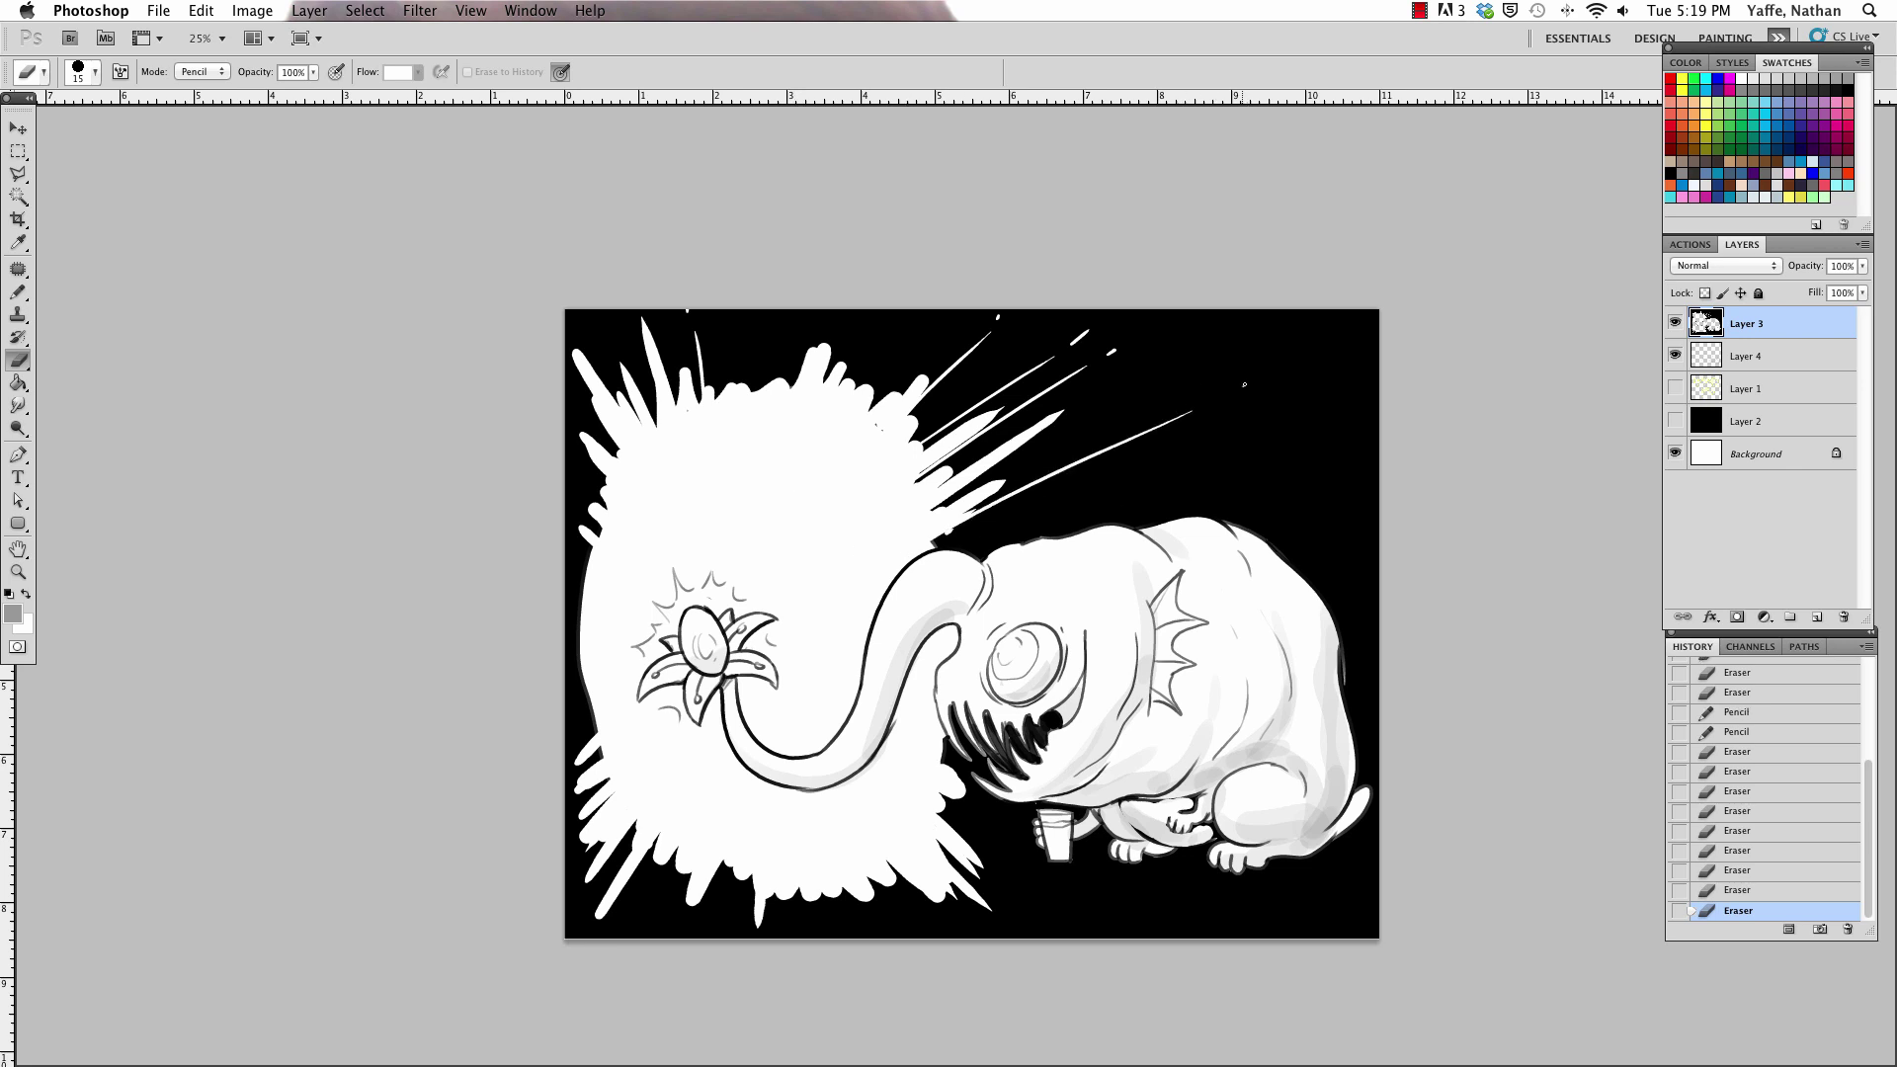
pyautogui.moveTo(914, 554); pyautogui.dragTo(1134, 461)
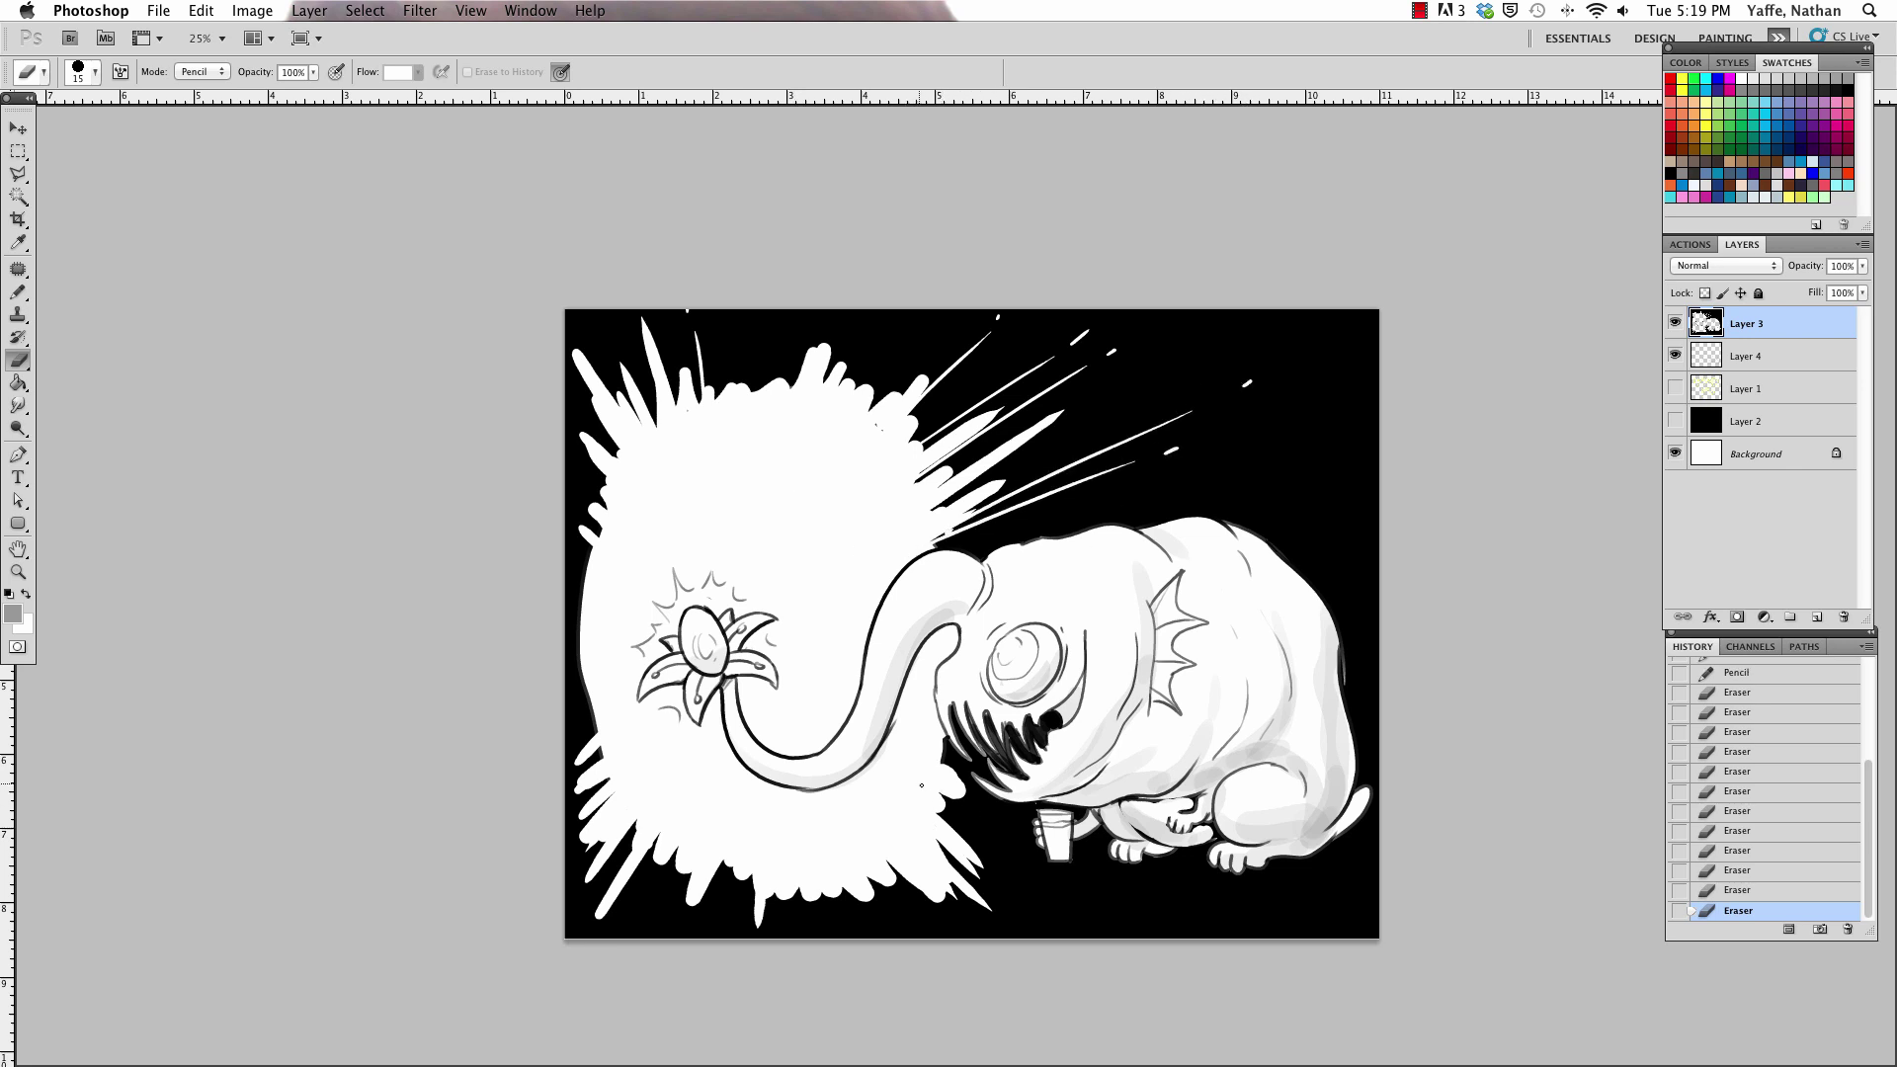
pyautogui.moveTo(944, 800); pyautogui.dragTo(1059, 913)
pyautogui.hotkey('ctrl', 'z')
pyautogui.moveTo(944, 799); pyautogui.dragTo(1093, 928)
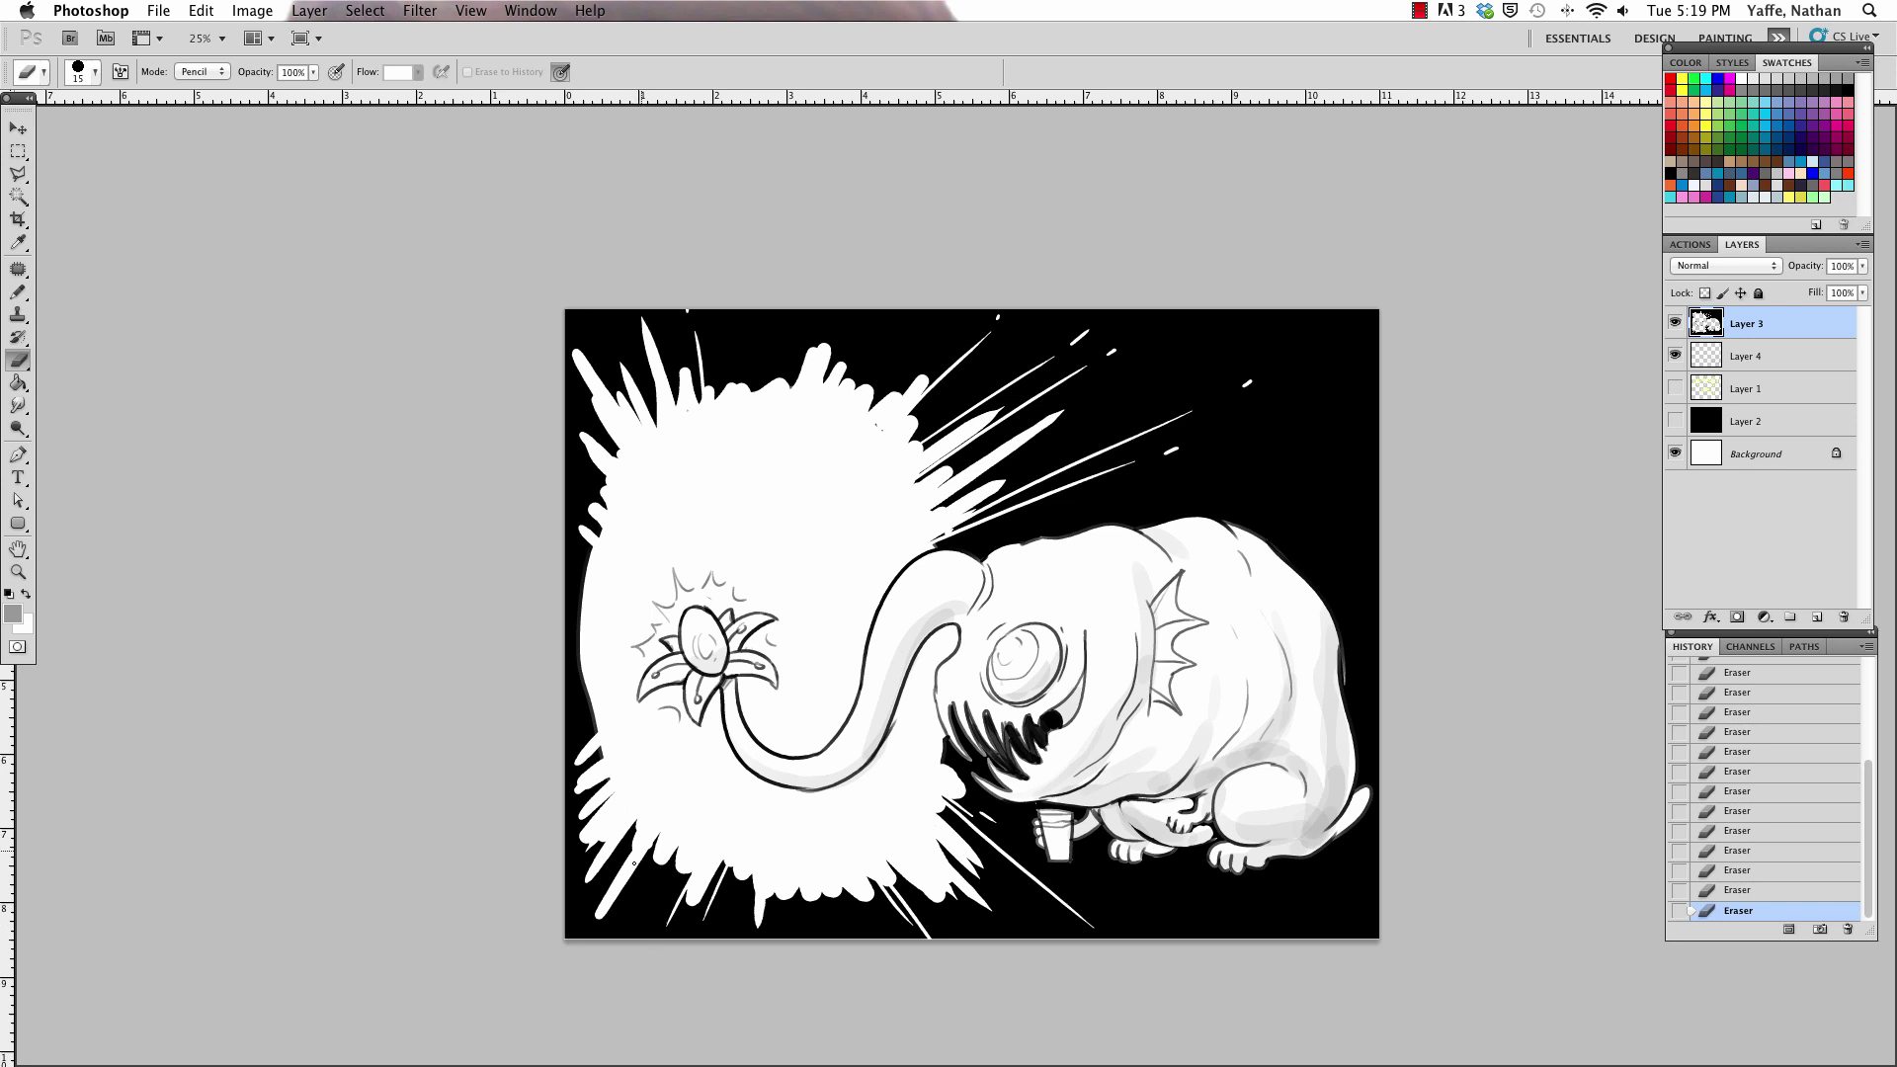
pyautogui.moveTo(657, 841); pyautogui.dragTo(614, 929)
pyautogui.press('z')
pyautogui.moveTo(1217, 548); pyautogui.dragTo(1225, 318)
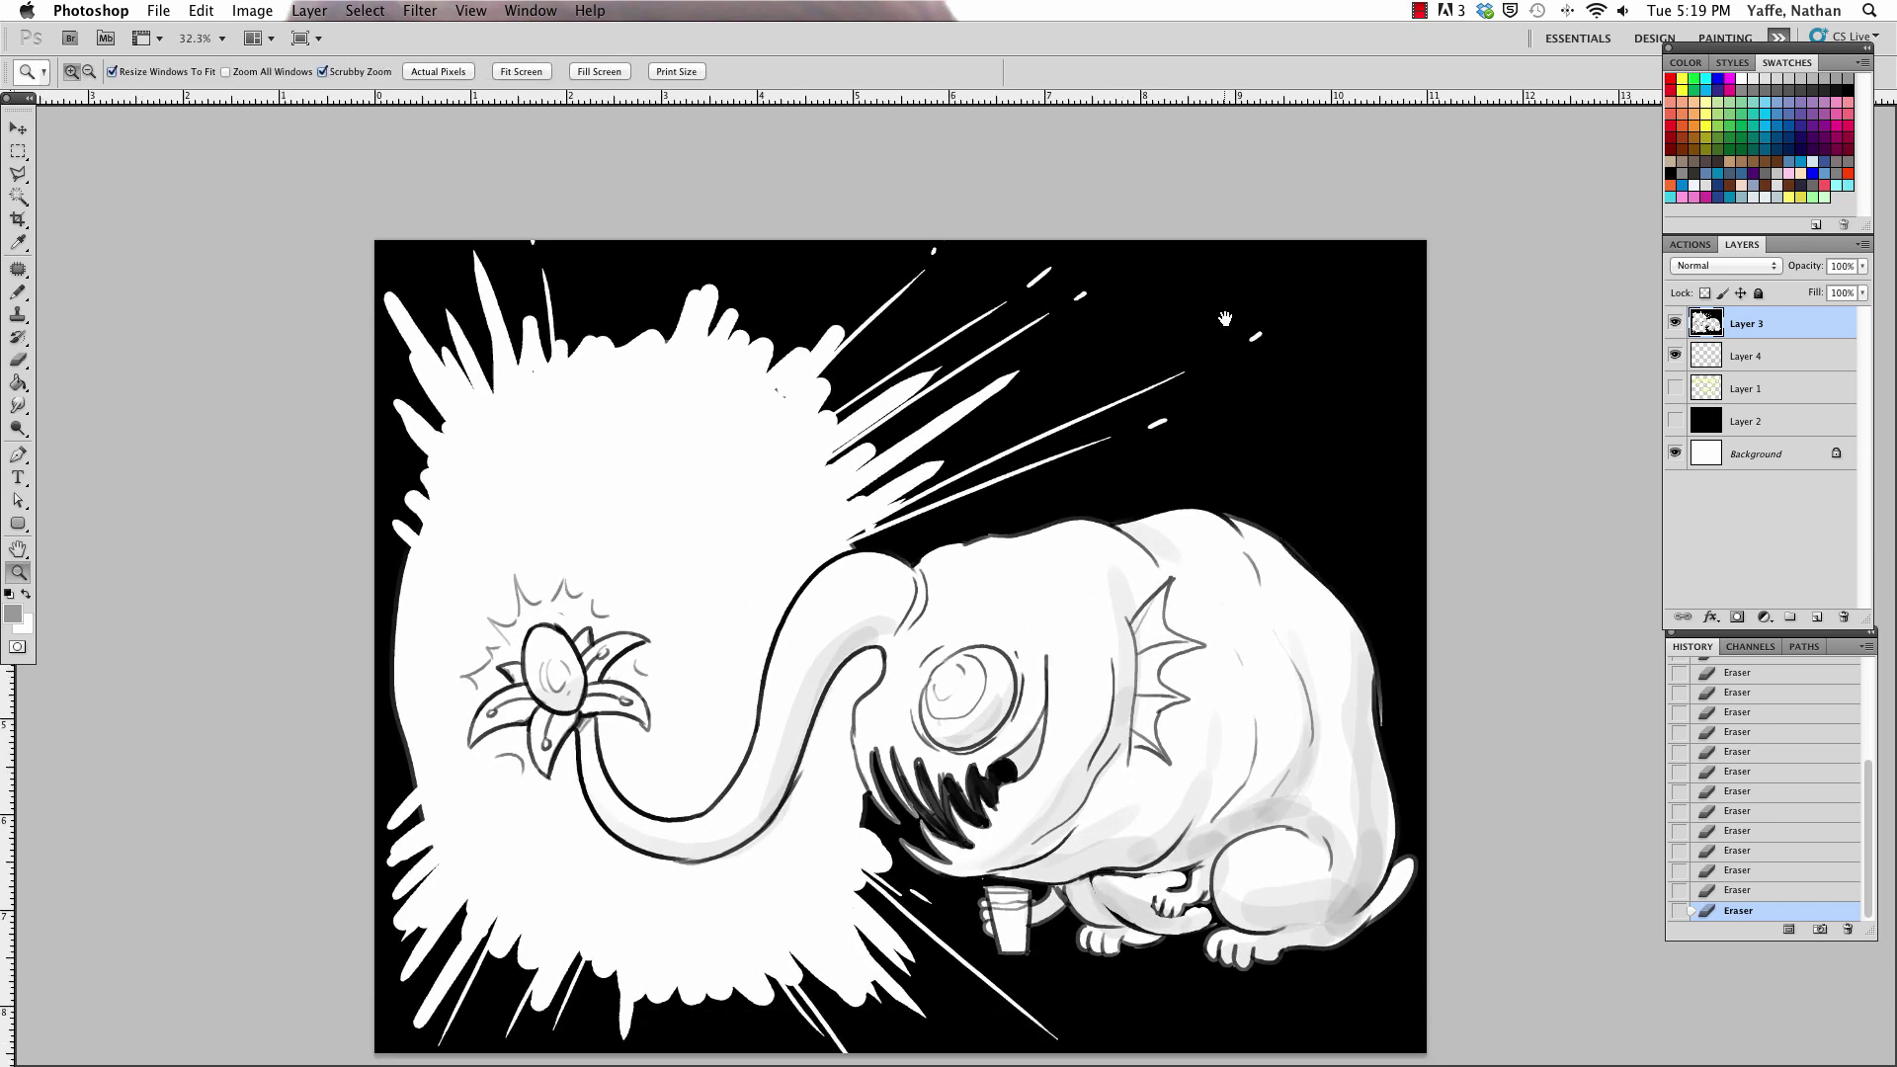
pyautogui.click(1418, 12)
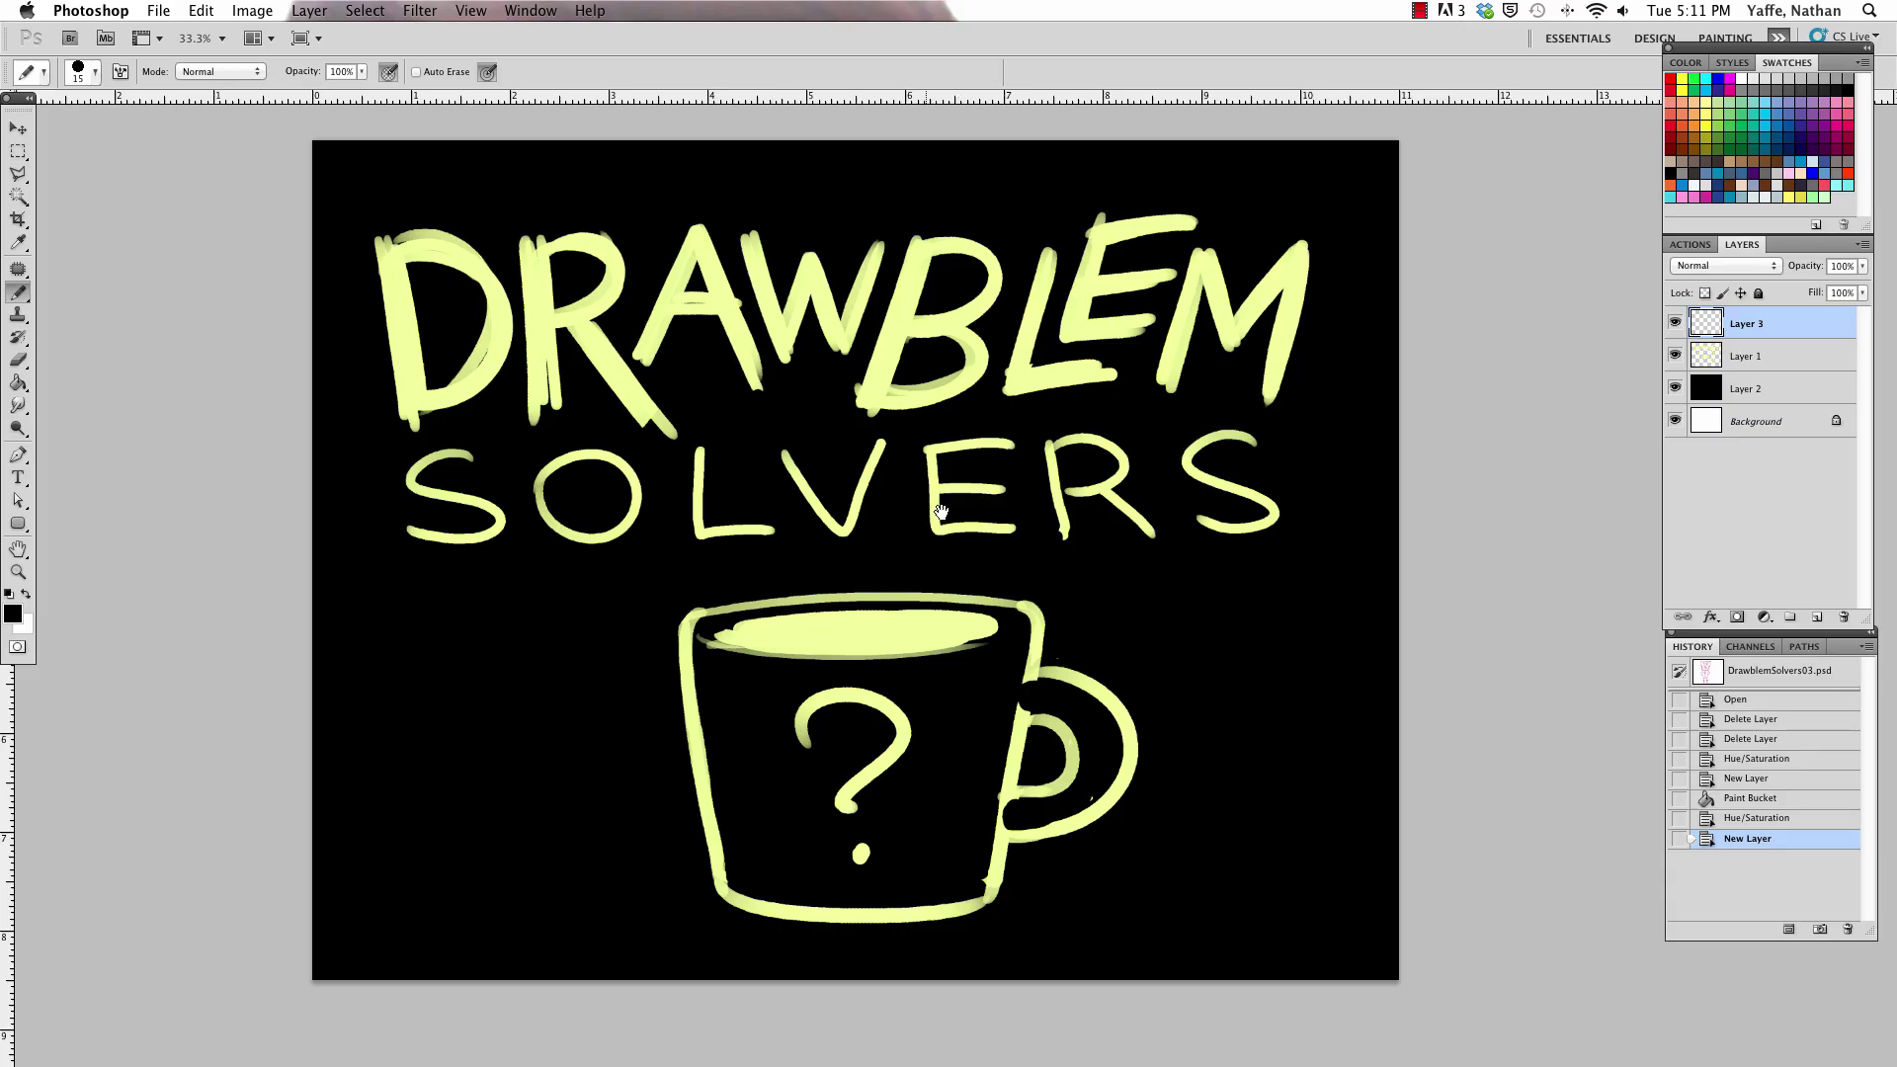
pyautogui.moveTo(961, 528); pyautogui.dragTo(1087, 554)
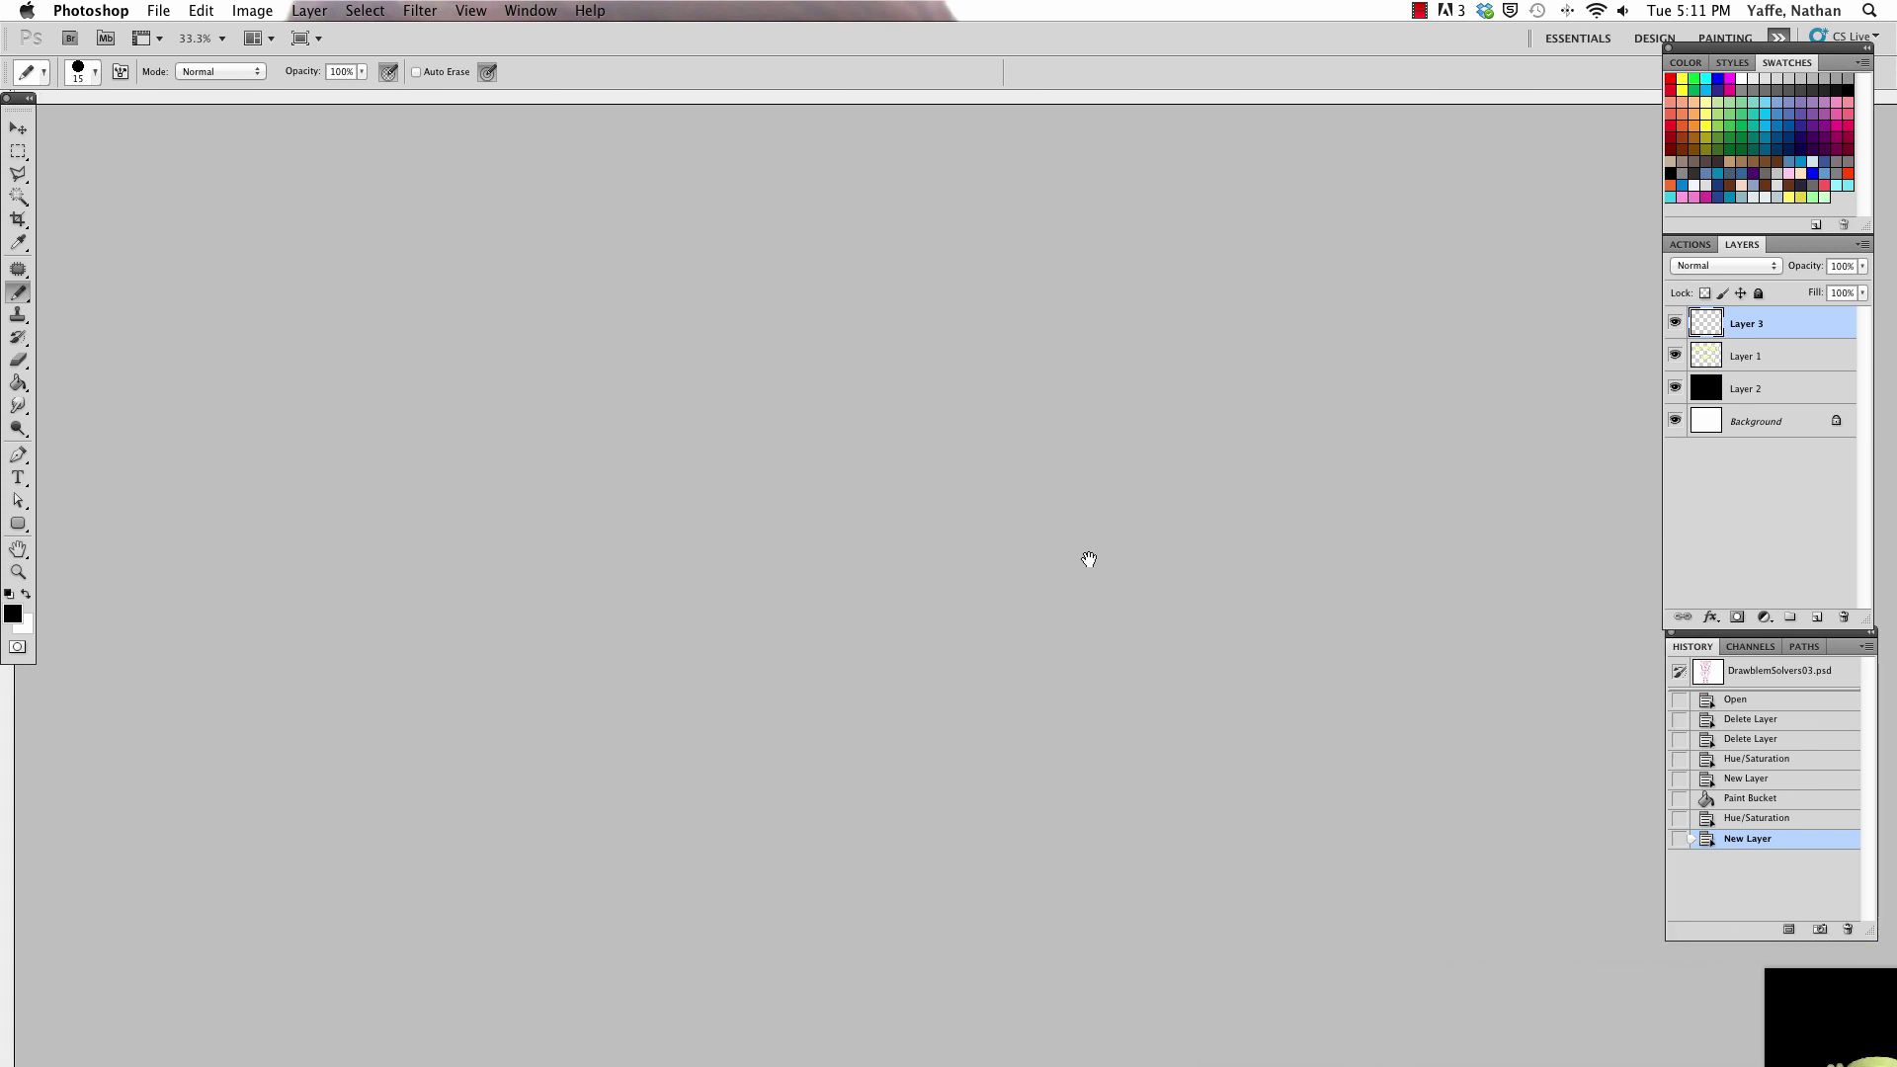
pyautogui.moveTo(1355, 678); pyautogui.dragTo(556, 181)
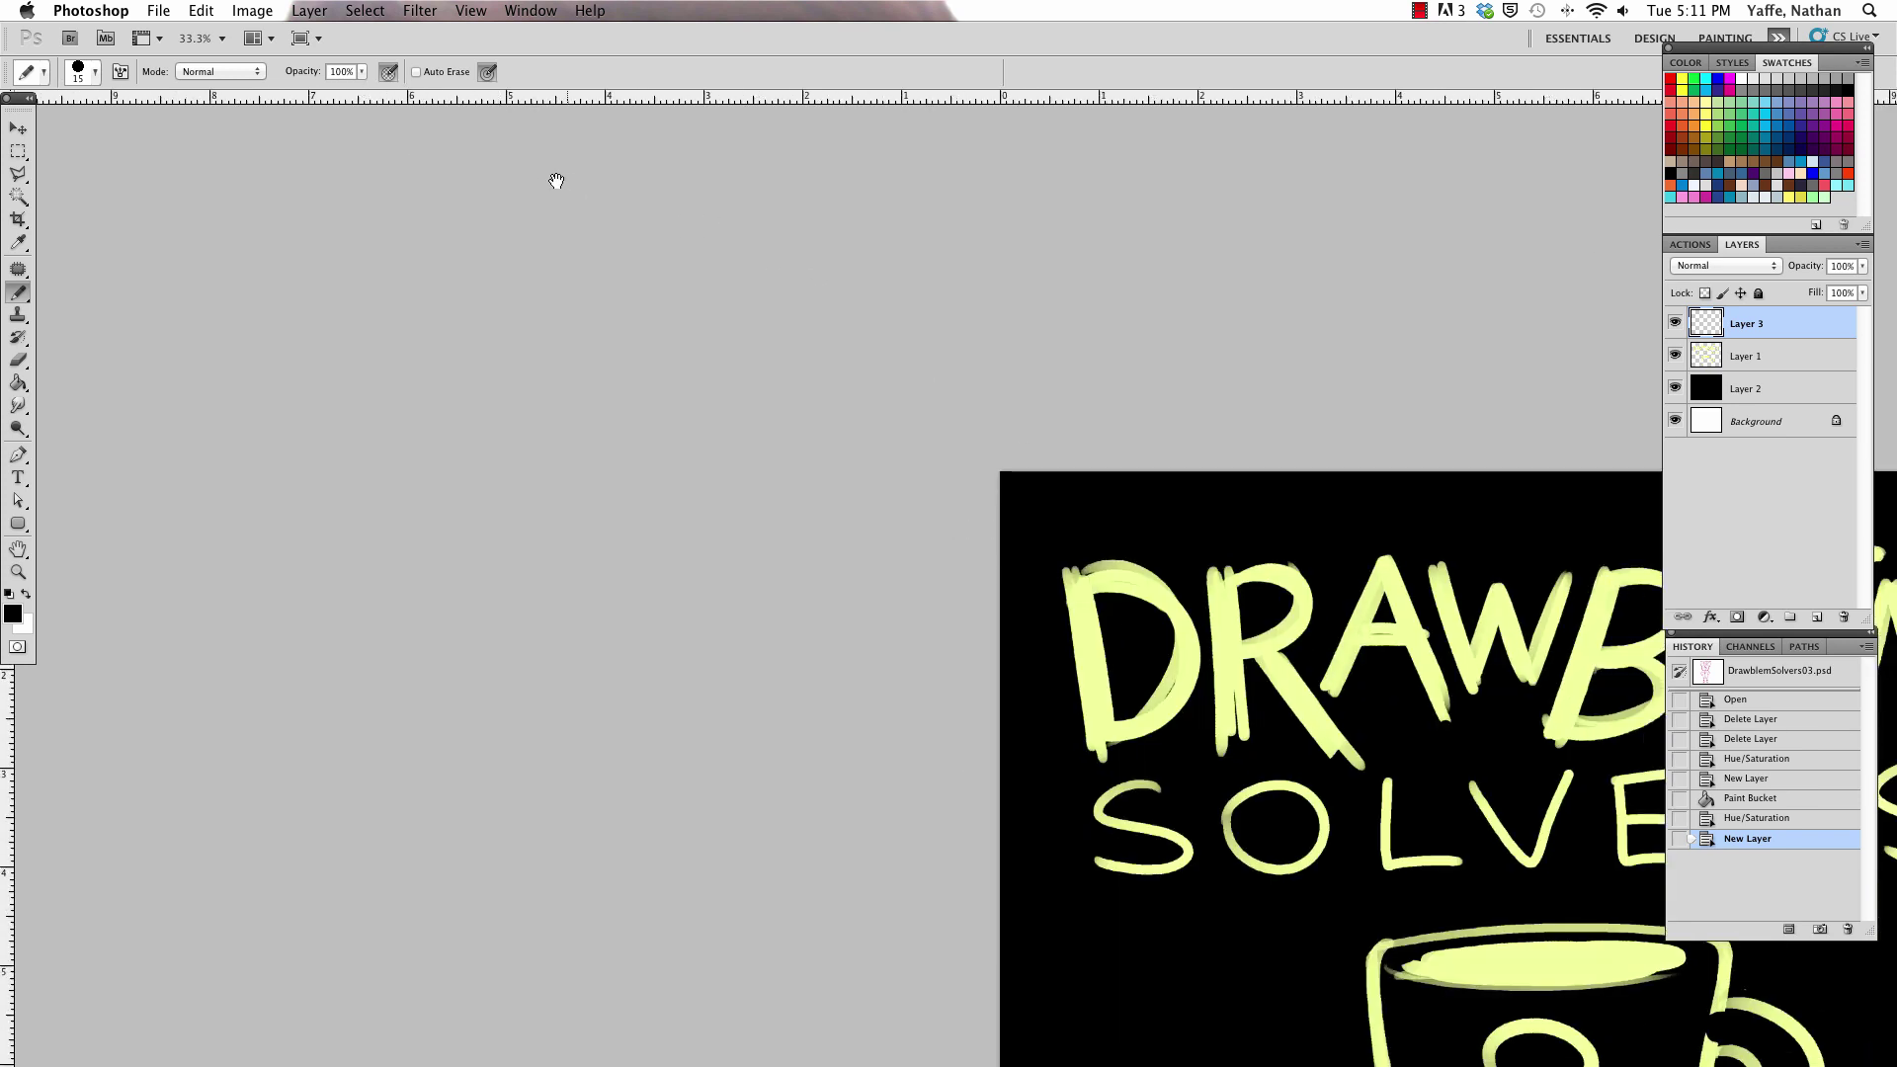
pyautogui.moveTo(1307, 717); pyautogui.dragTo(619, 384)
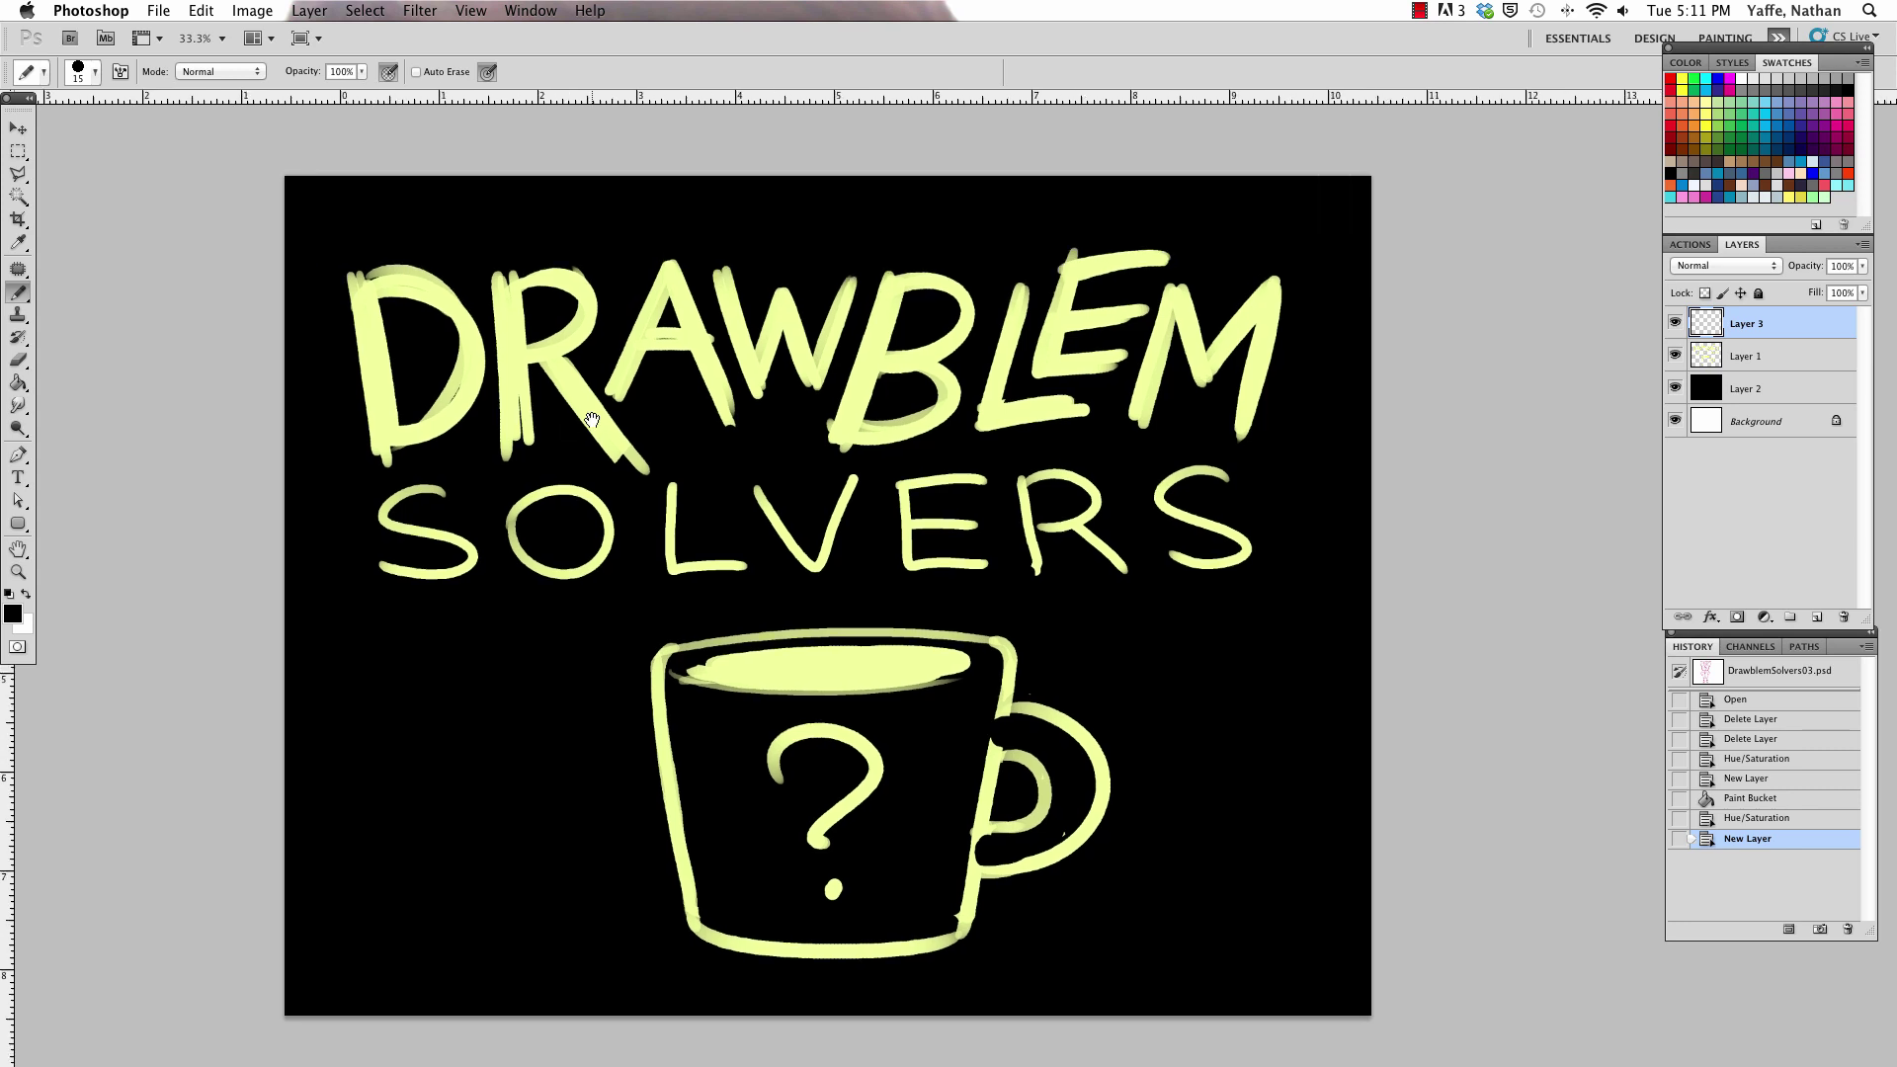
pyautogui.moveTo(619, 384); pyautogui.dragTo(642, 486)
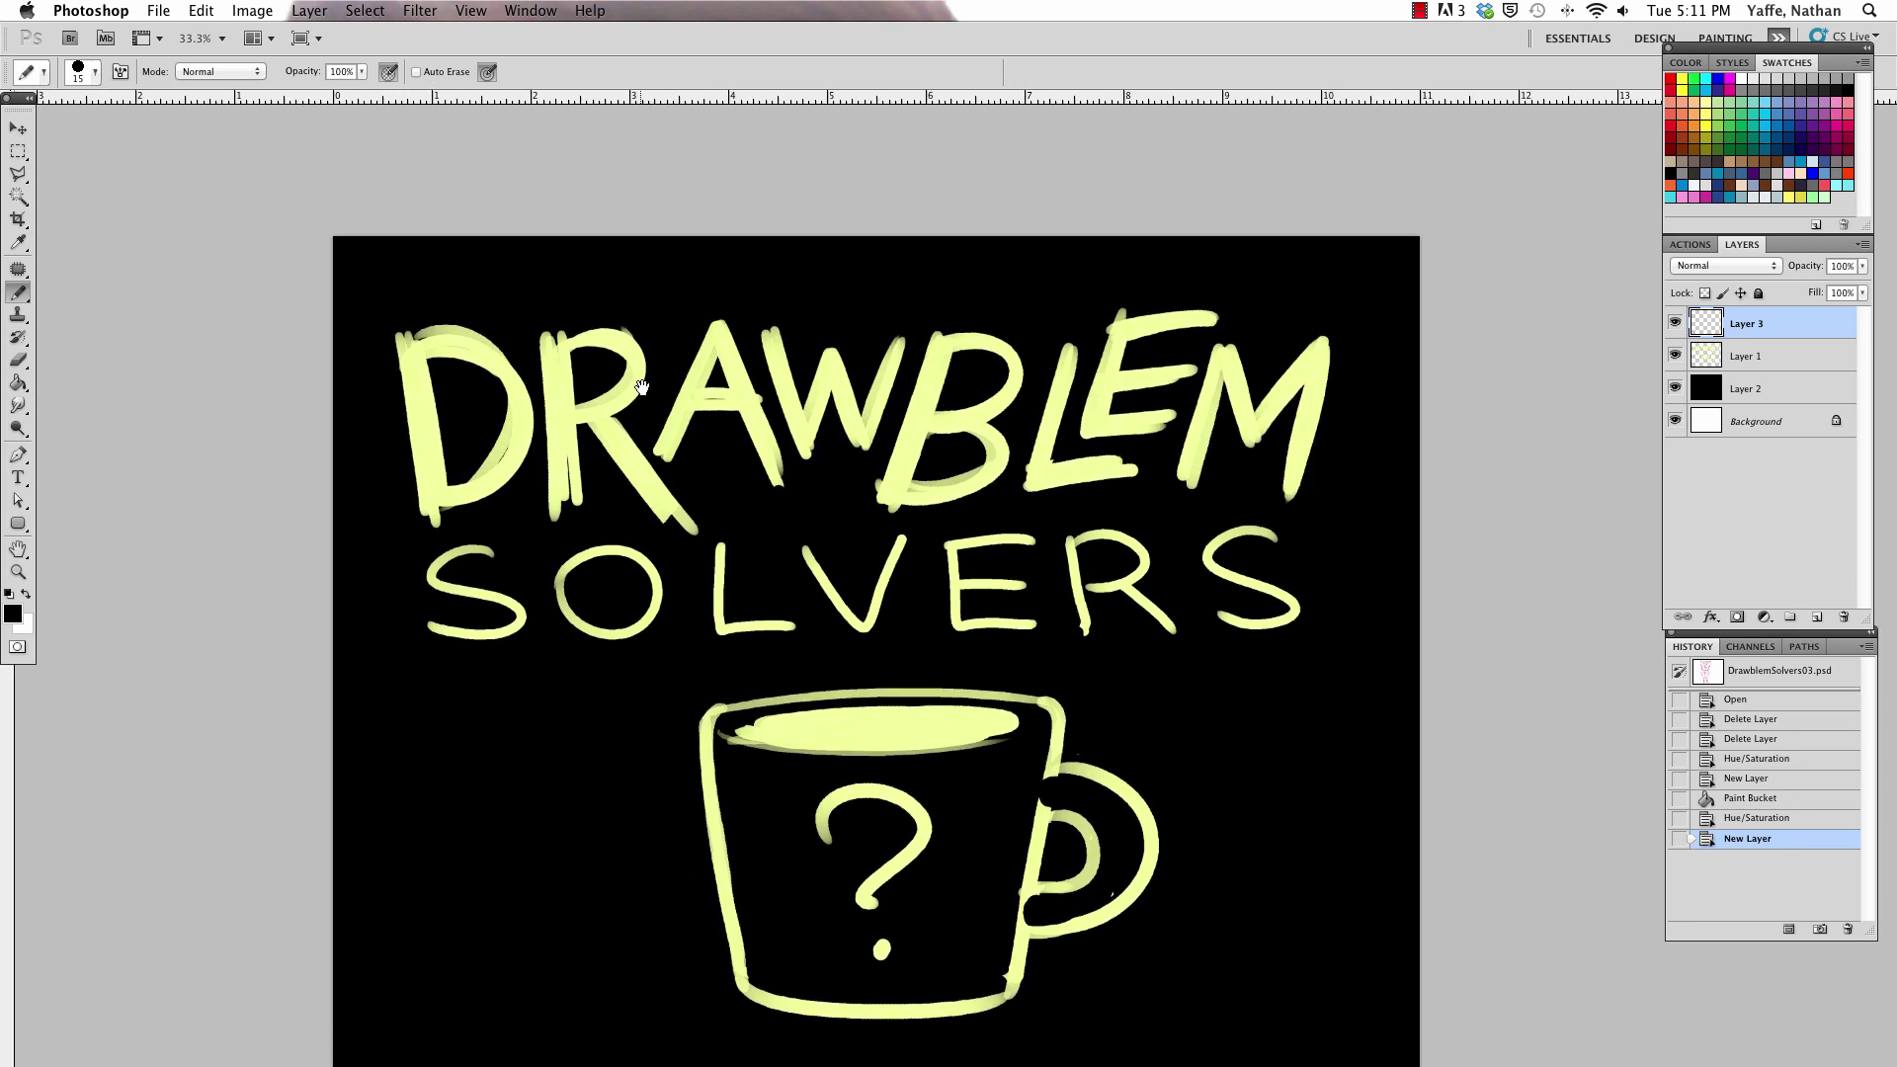